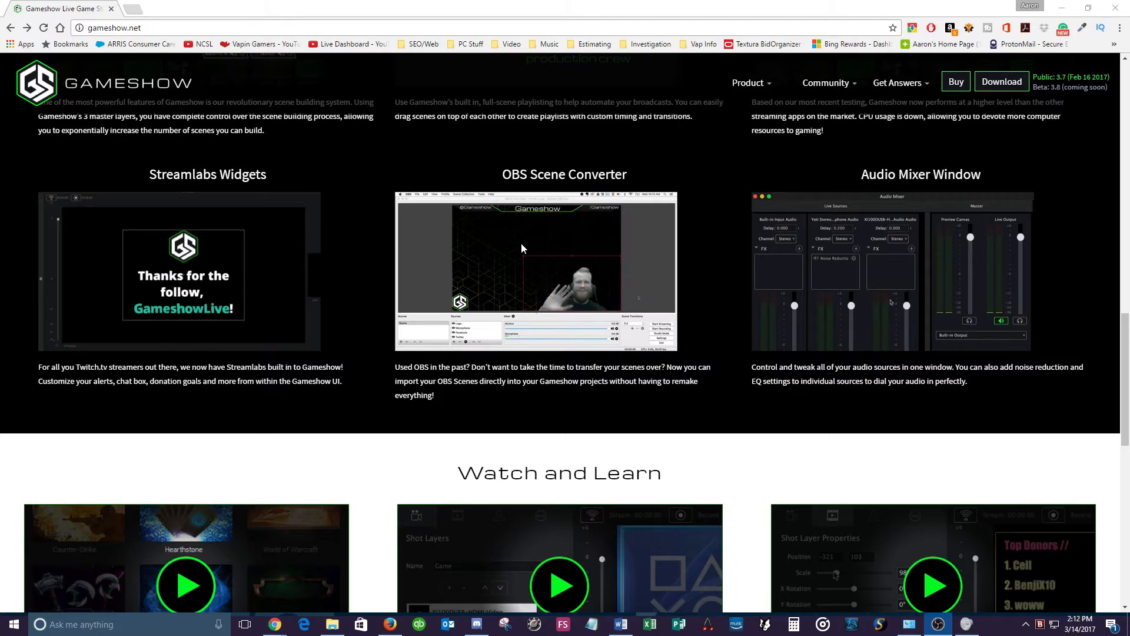
# Step: Look through the feature overview and the Watch and Learn video section on the Gameshow website
pyautogui.scroll(-3, 709, 294)
pyautogui.scroll(-3, 736, 291)
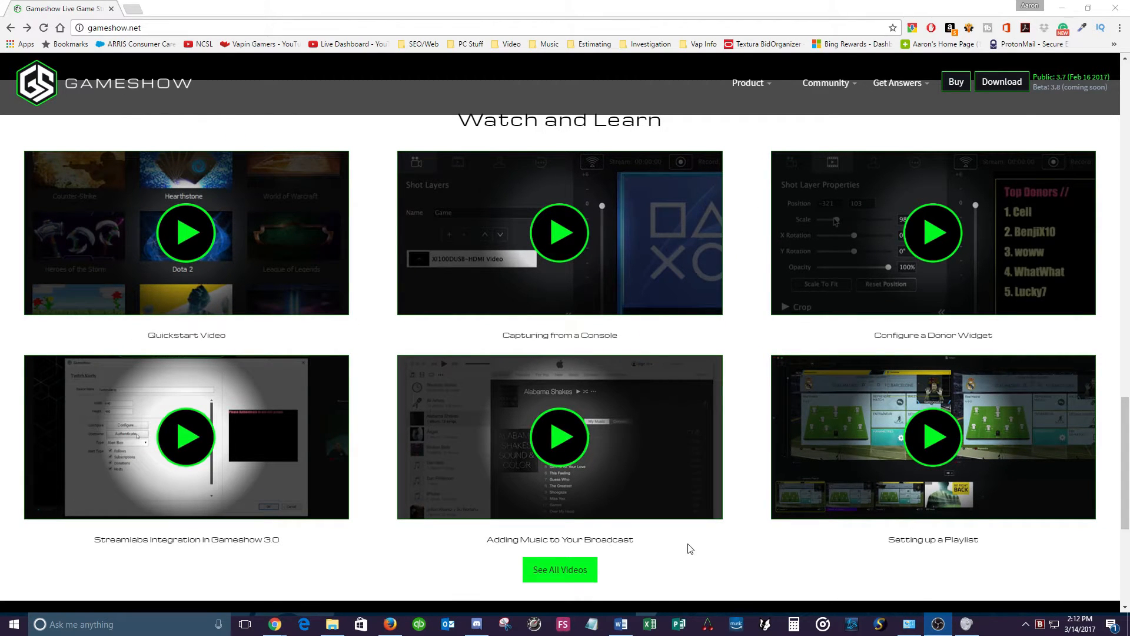
pyautogui.scroll(4, 765, 294)
pyautogui.scroll(14, 761, 304)
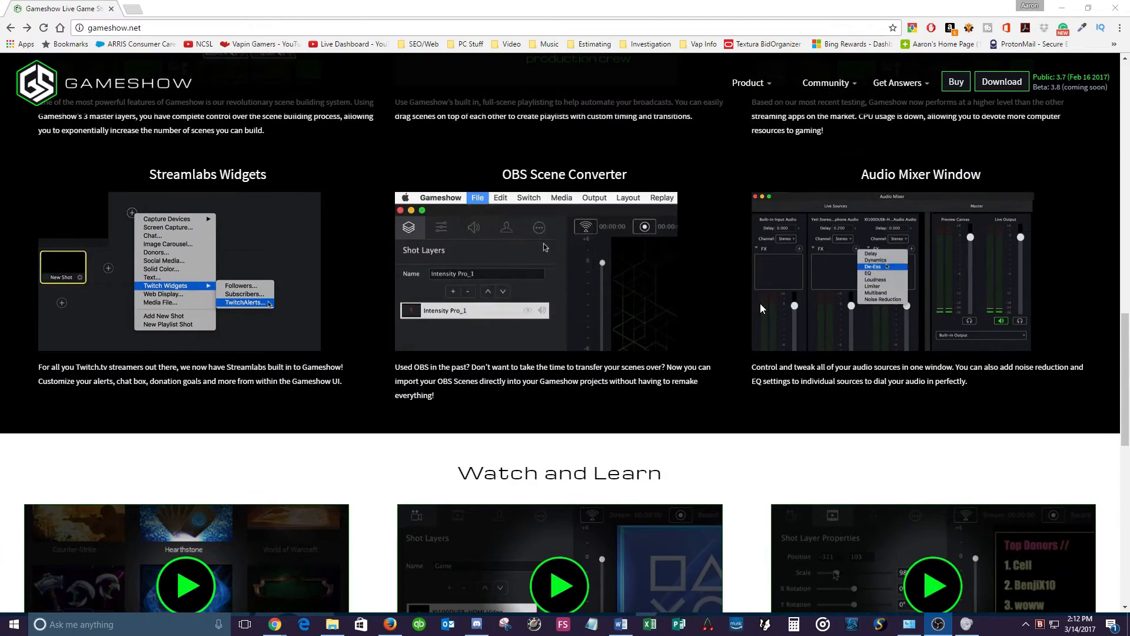
pyautogui.scroll(5, 622, 301)
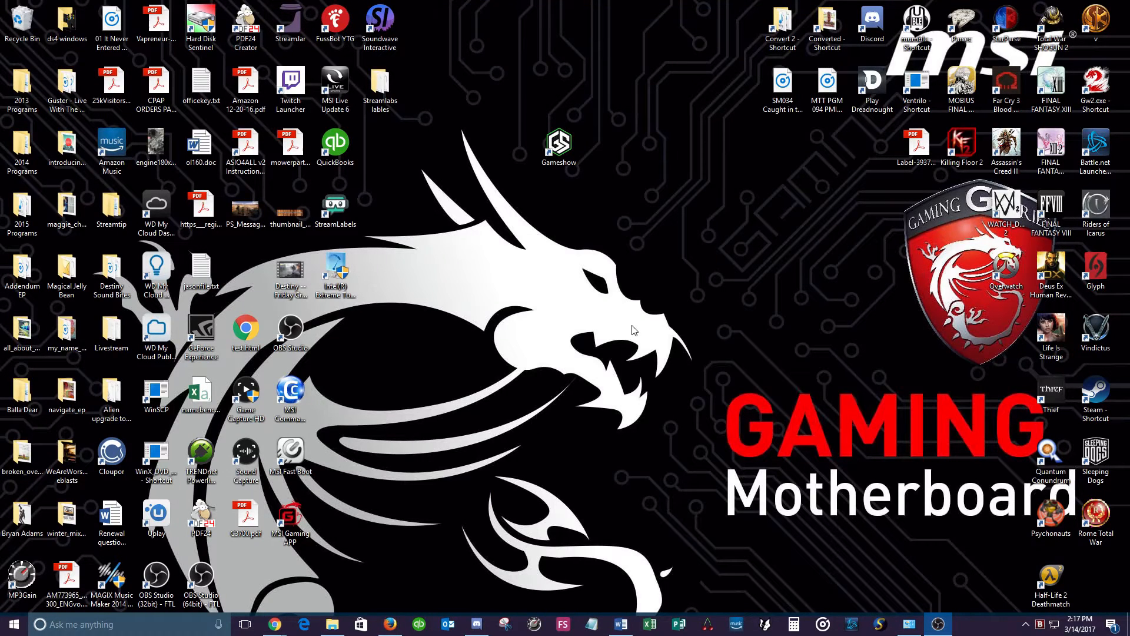
# Step: Launch Gameshow from the desktop and continue past the release notes to the document chooser
pyautogui.click(569, 154)
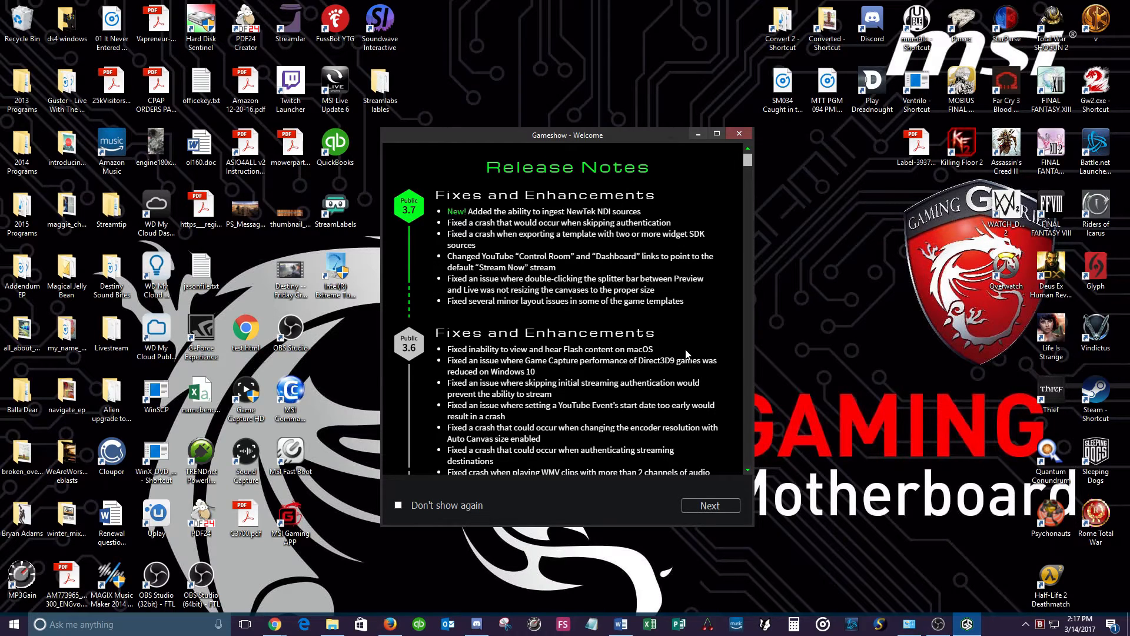
pyautogui.click(710, 506)
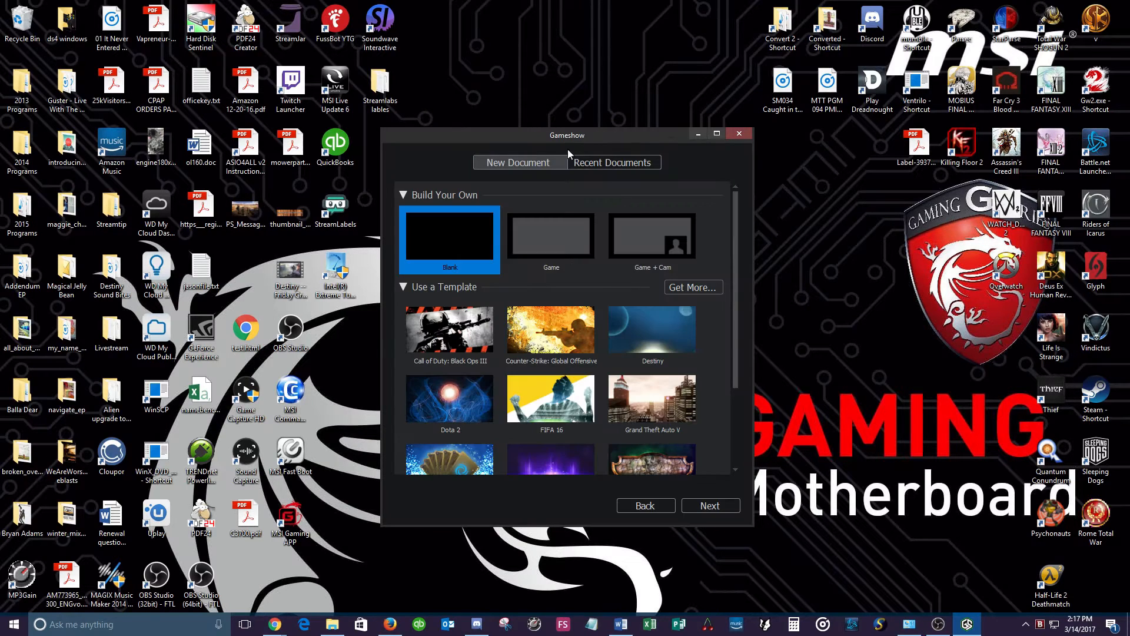
pyautogui.moveTo(594, 134); pyautogui.dragTo(628, 58)
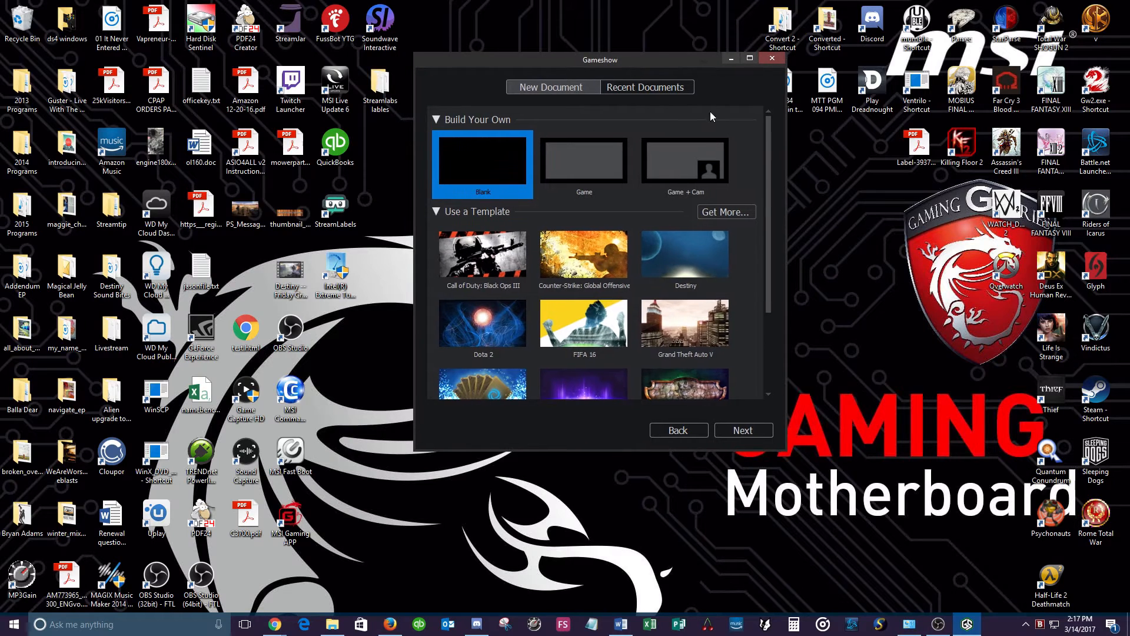
# Step: Review the recent documents, then examine the available layouts and game templates for a new document
pyautogui.click(655, 90)
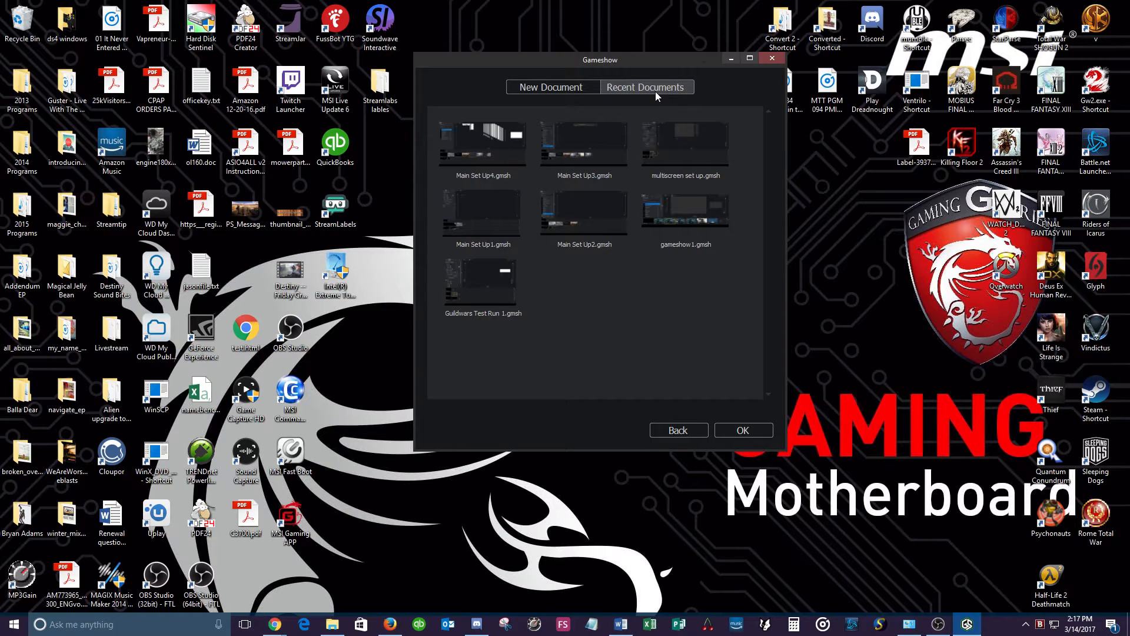
pyautogui.click(555, 90)
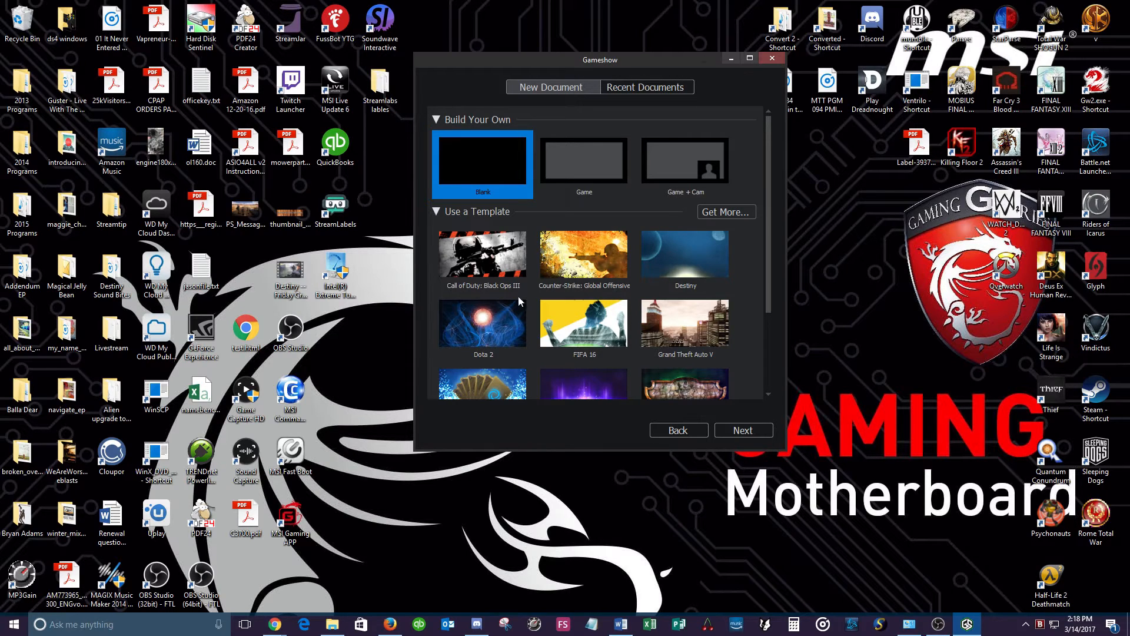
pyautogui.scroll(-1, 518, 295)
pyautogui.scroll(1, 682, 353)
pyautogui.scroll(-1, 740, 337)
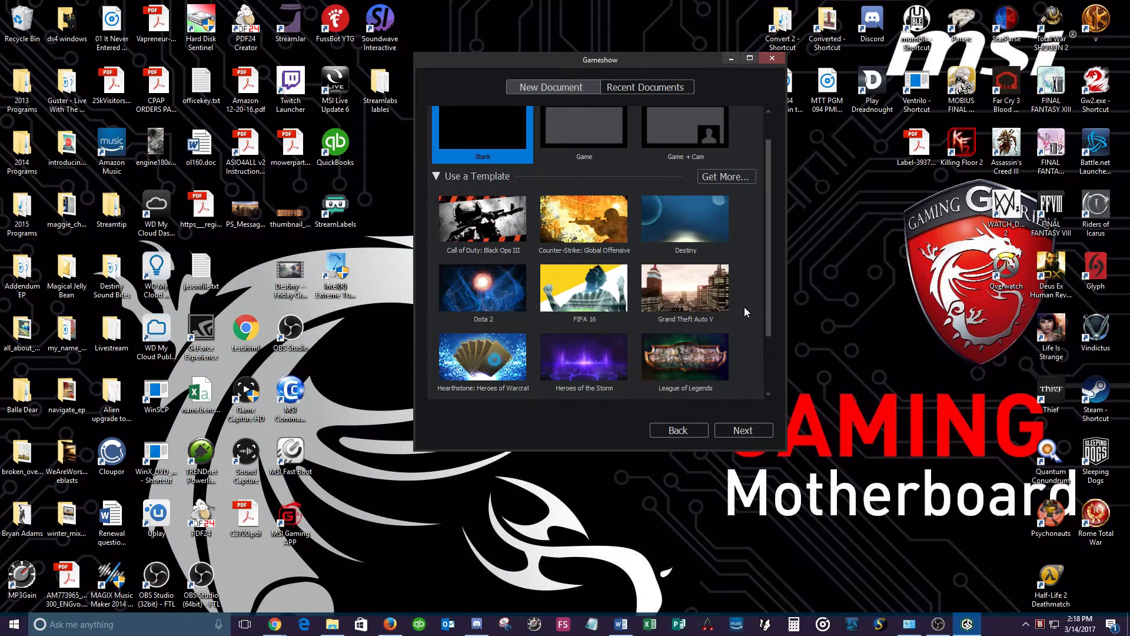
pyautogui.scroll(-2, 744, 302)
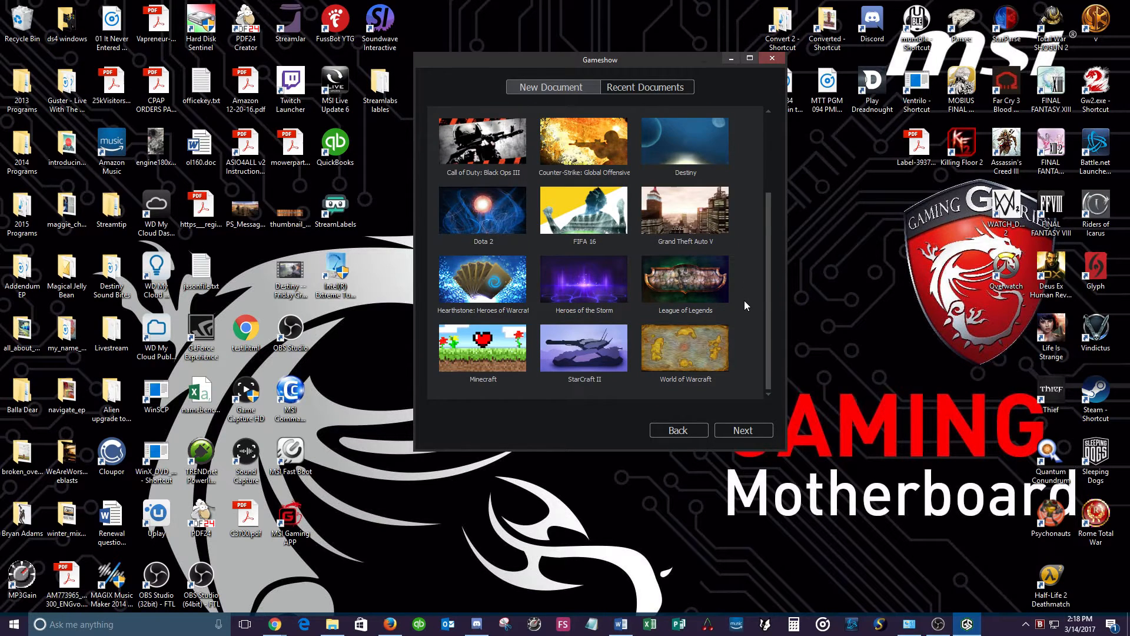
pyautogui.scroll(3, 744, 300)
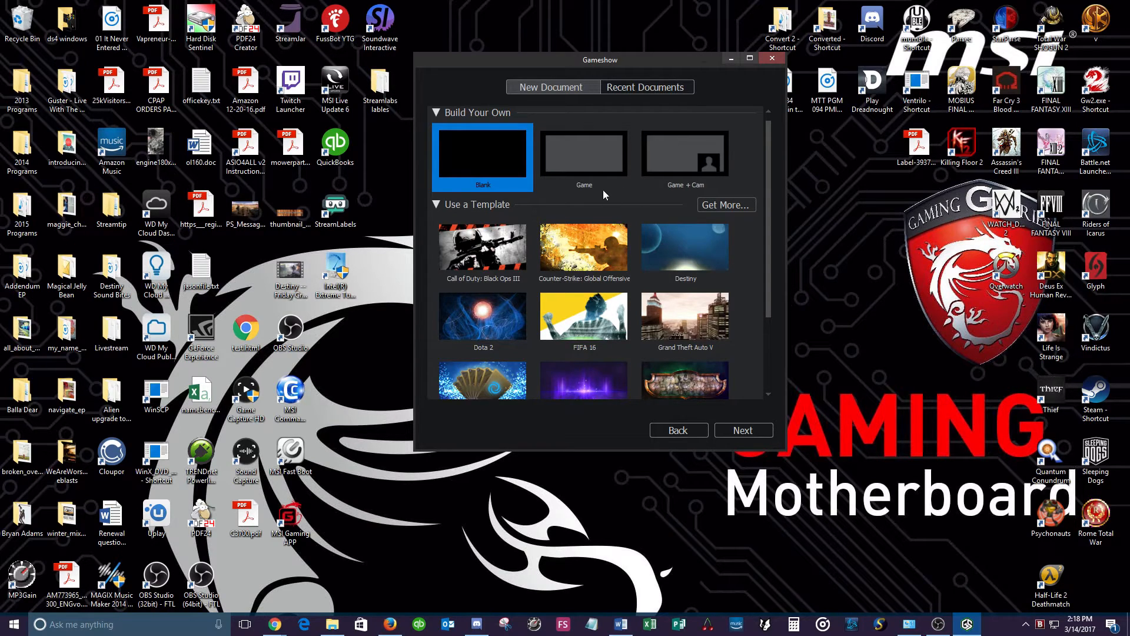
# Step: Start a new document from the Blank layout and proceed to its configuration
pyautogui.click(603, 167)
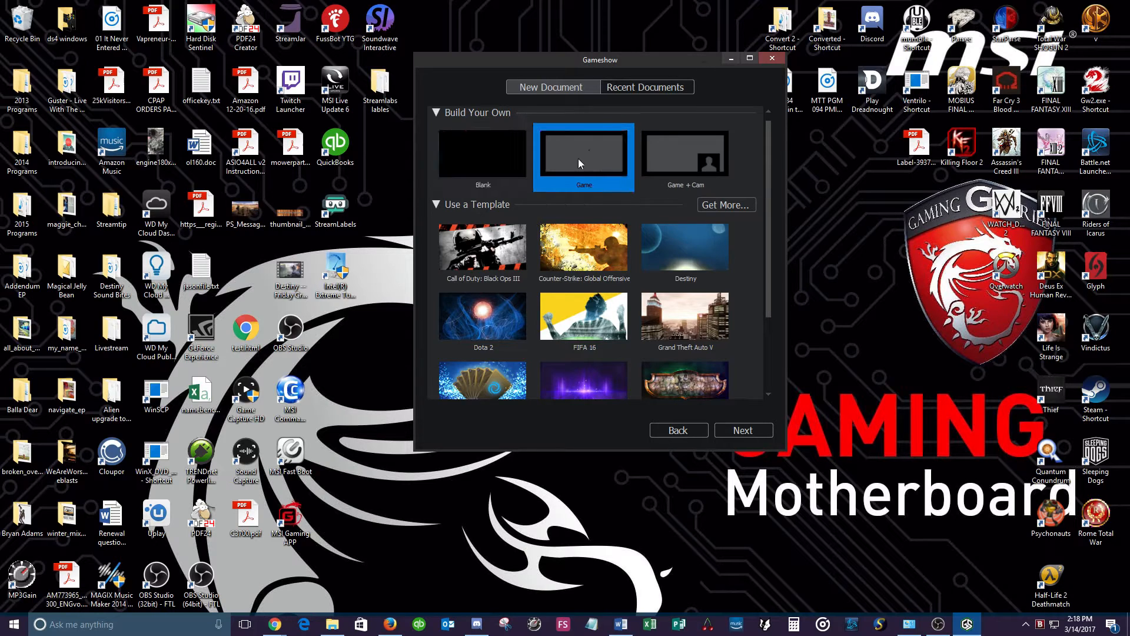
pyautogui.click(665, 156)
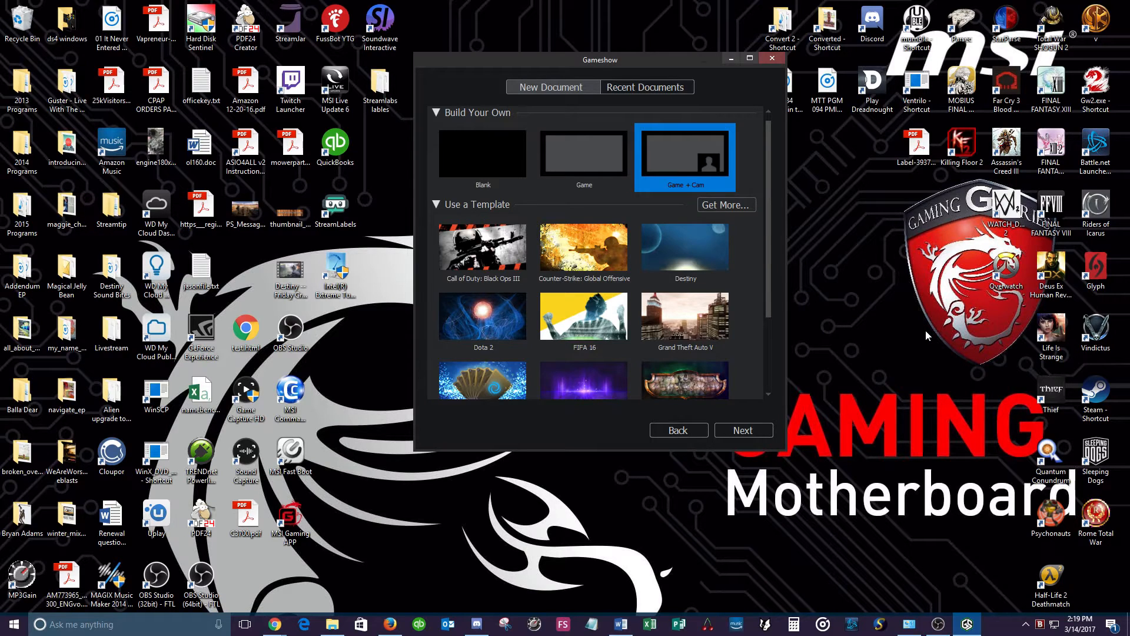
pyautogui.click(492, 128)
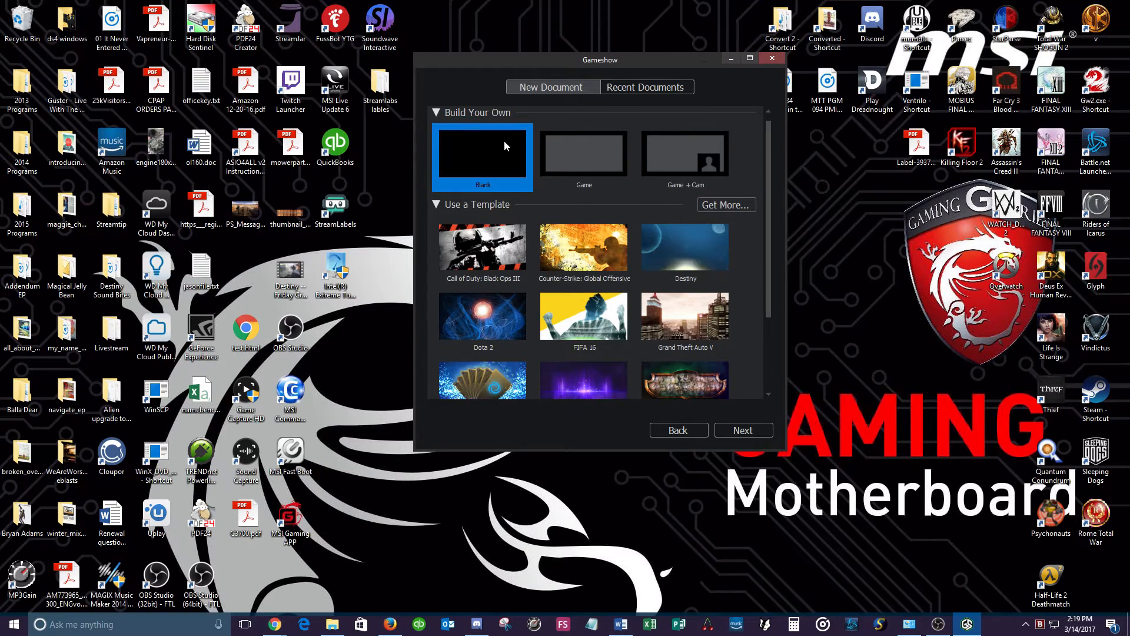
pyautogui.click(740, 430)
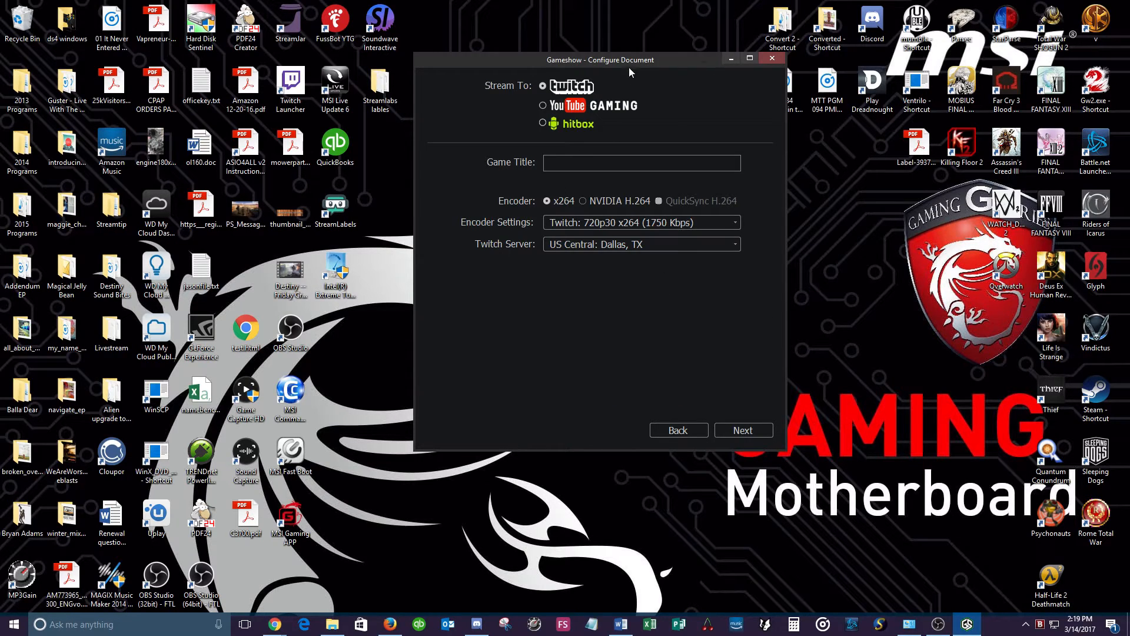
# Step: Set YouTube Gaming as the streaming destination and enter the streamer's screen name
pyautogui.moveTo(631, 62); pyautogui.dragTo(613, 60)
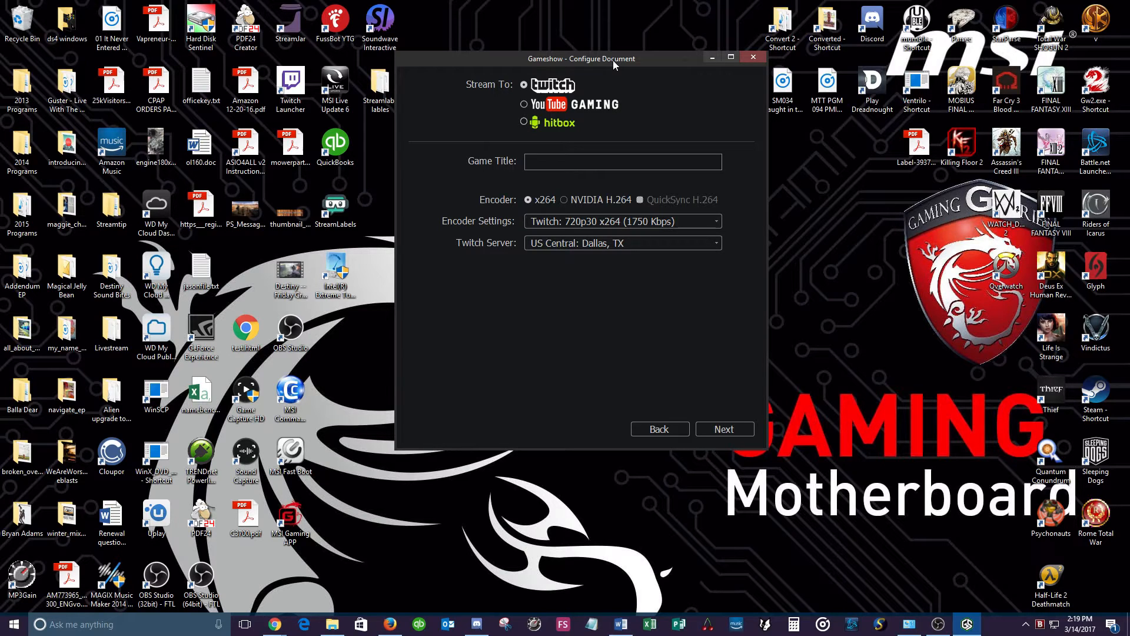
pyautogui.click(601, 108)
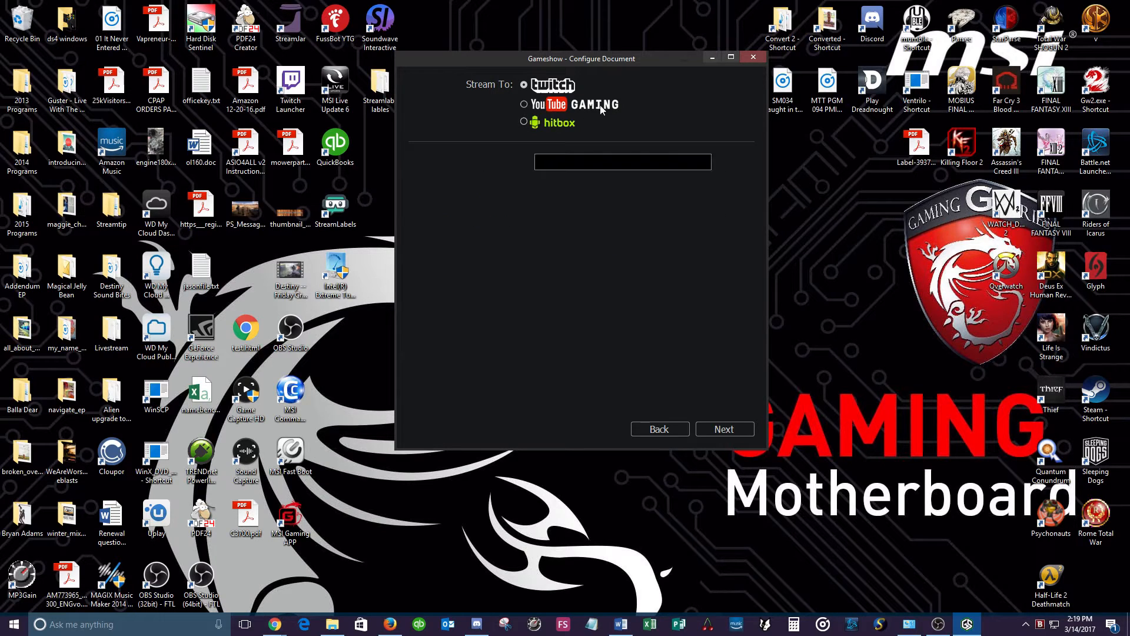
pyautogui.click(524, 104)
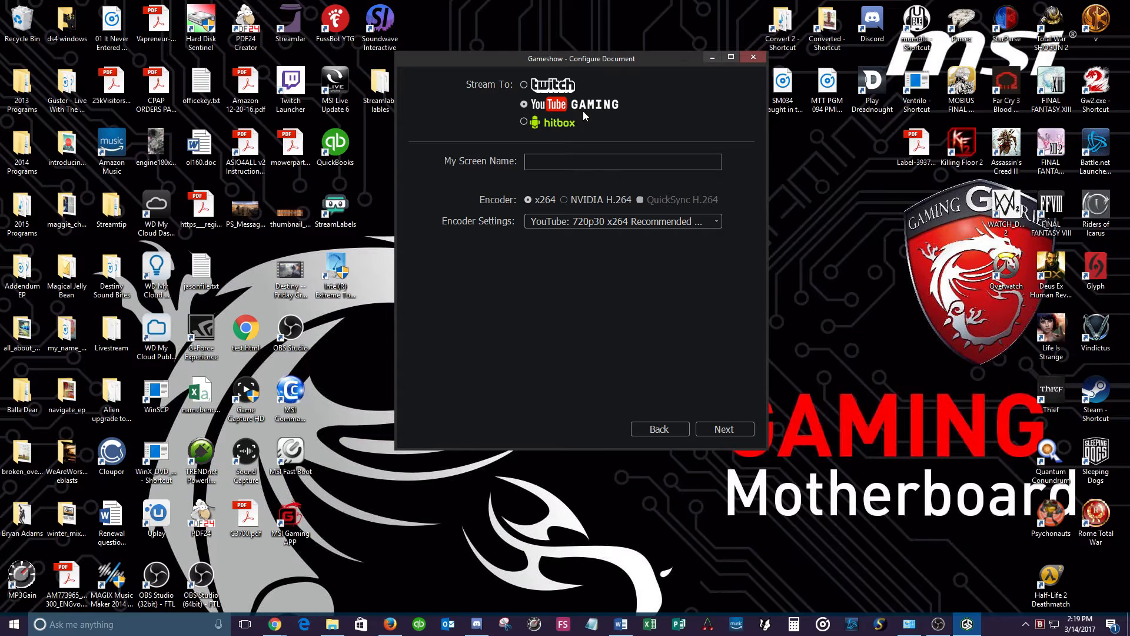
pyautogui.click(566, 161)
pyautogui.write('Texas Tea Man')
# Step: Set the encoder to NVIDIA H.264 with the YouTube: 720p30 NVENC (1750 Kbps) preset
pyautogui.click(578, 201)
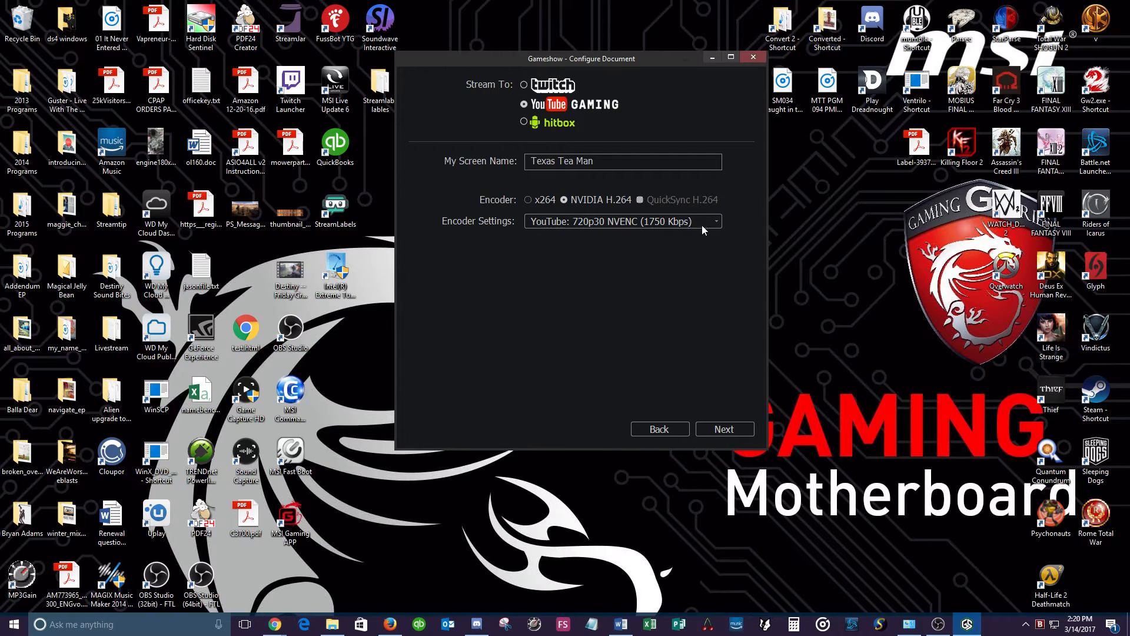
pyautogui.click(720, 221)
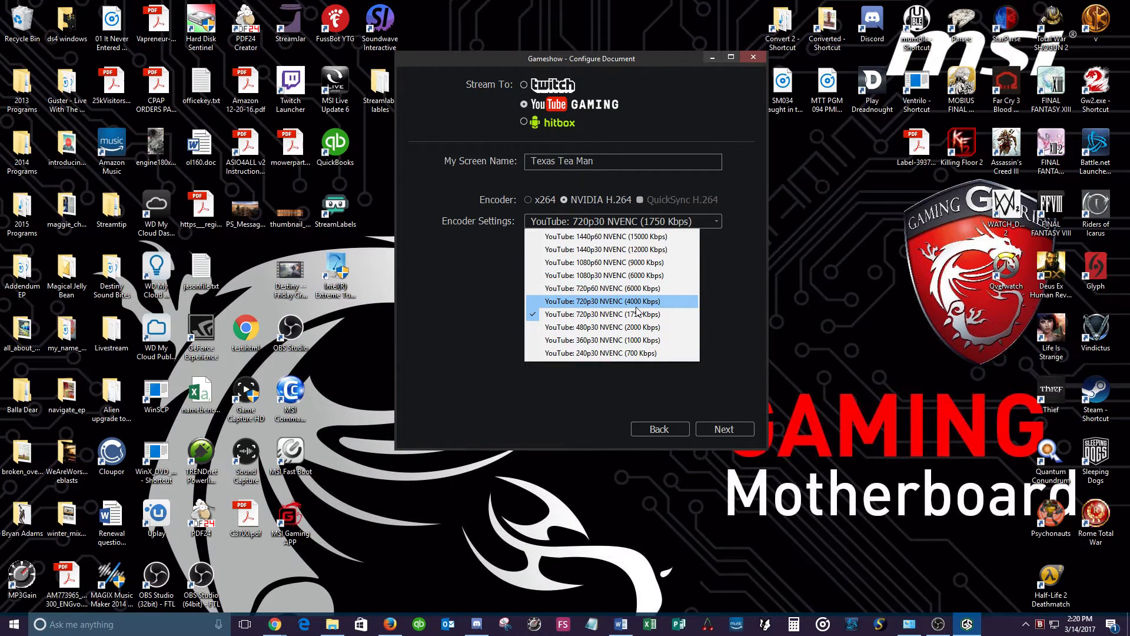
pyautogui.click(668, 314)
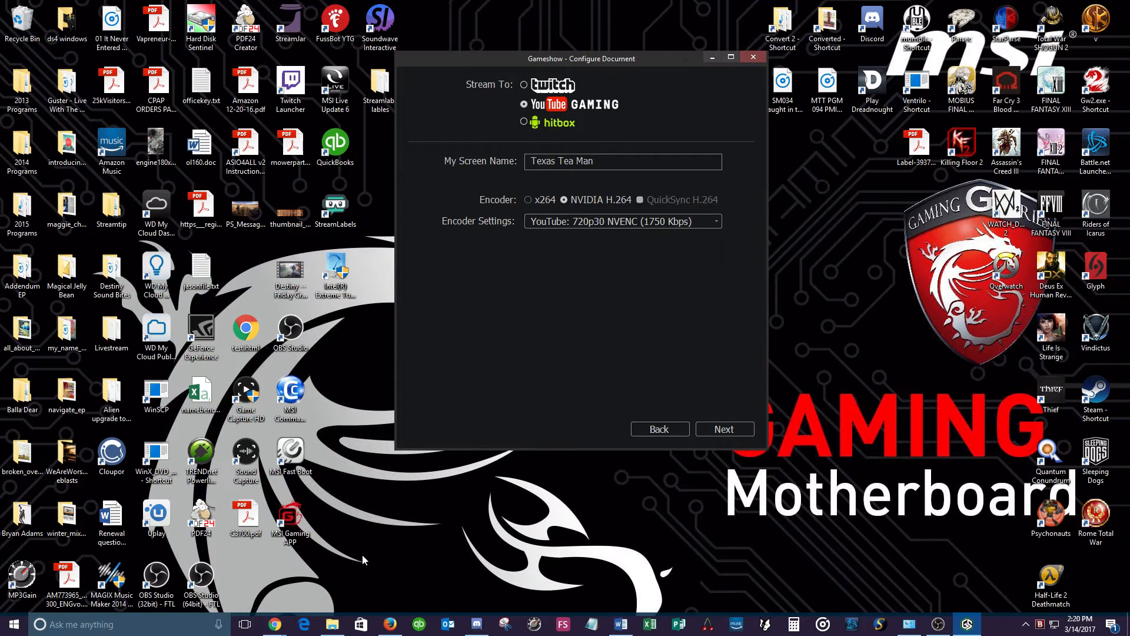
# Step: Switch to Chrome, open speedof.me in a new tab and run the internet speed test
pyautogui.moveTo(275, 624)
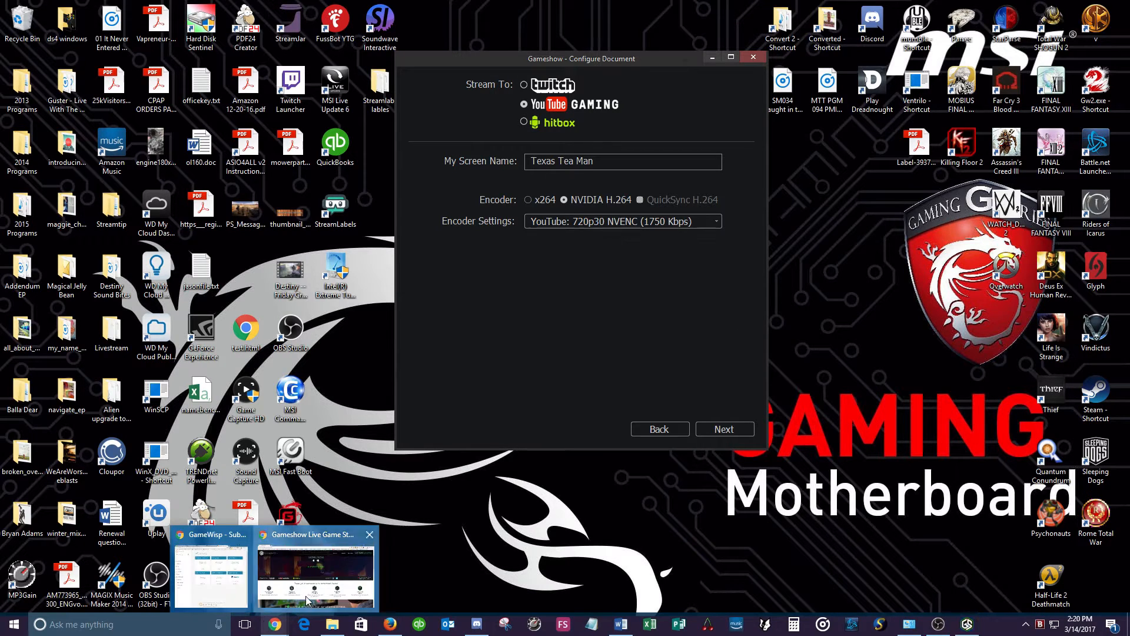
pyautogui.click(316, 567)
pyautogui.click(133, 9)
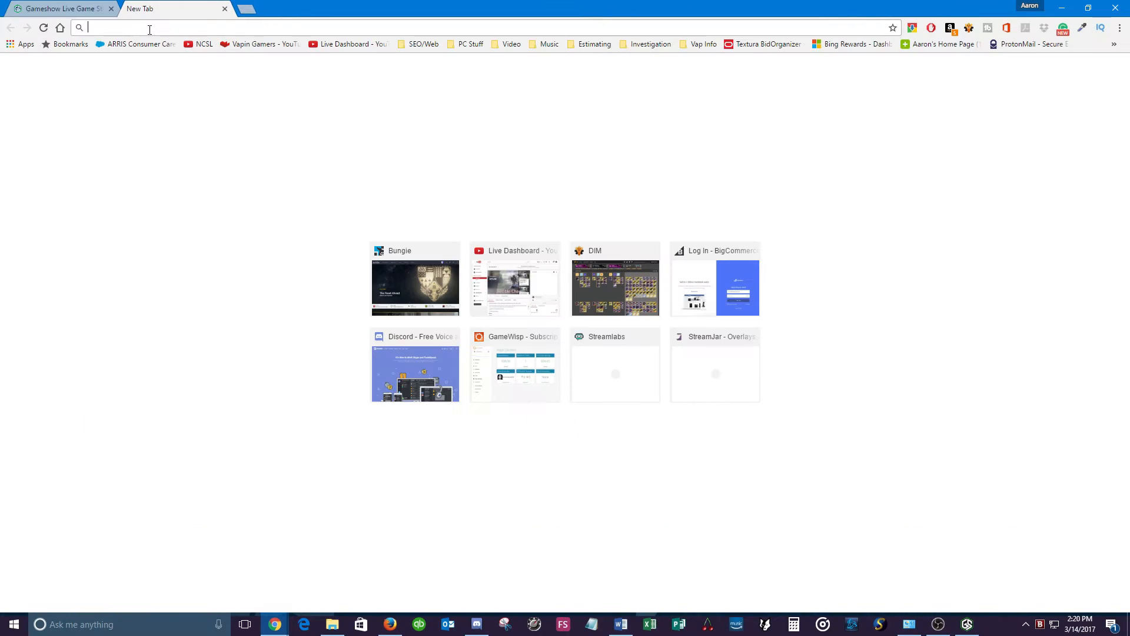
pyautogui.write('speedof.me')
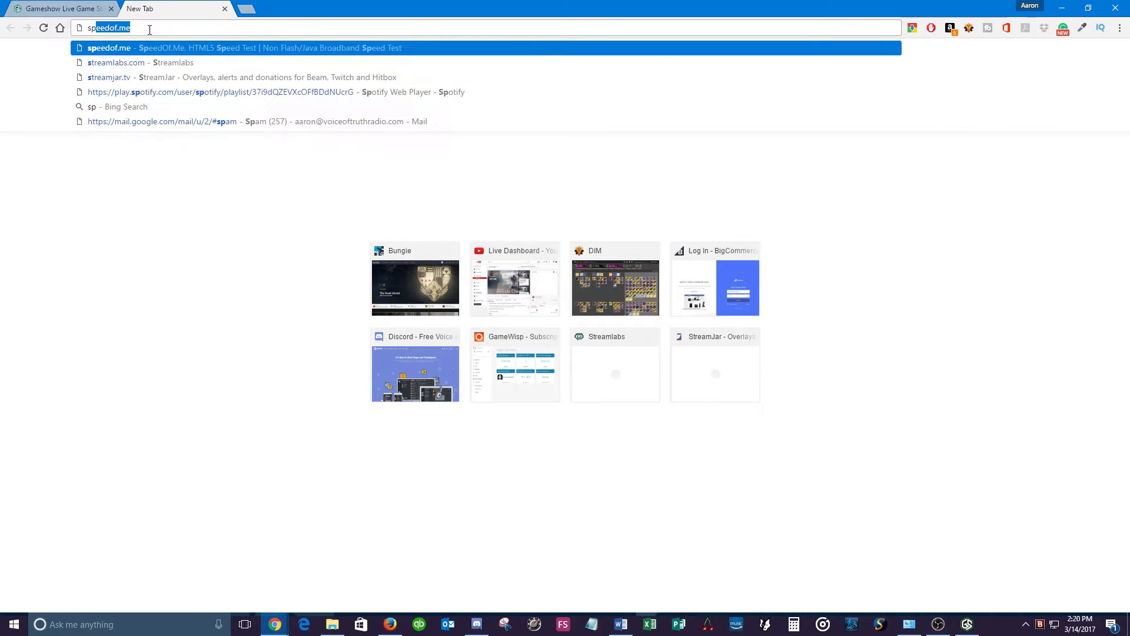
pyautogui.press('Return')
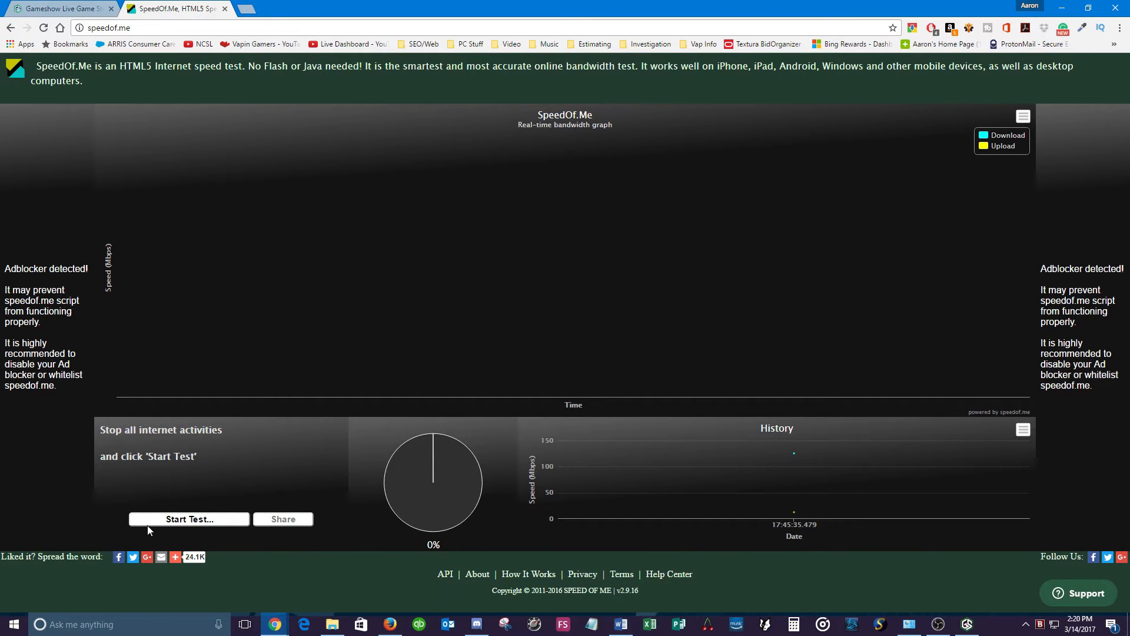
pyautogui.click(190, 519)
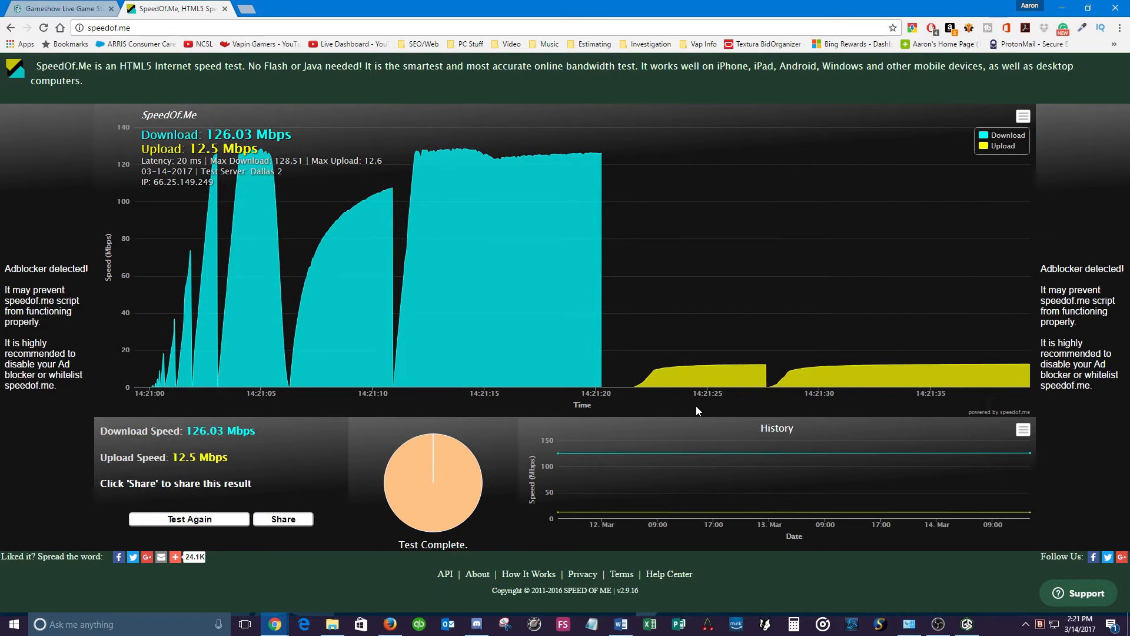
# Step: Compare the encoder presets offered in Gameshow with the upload speed from the SpeedOf.Me test
pyautogui.click(968, 625)
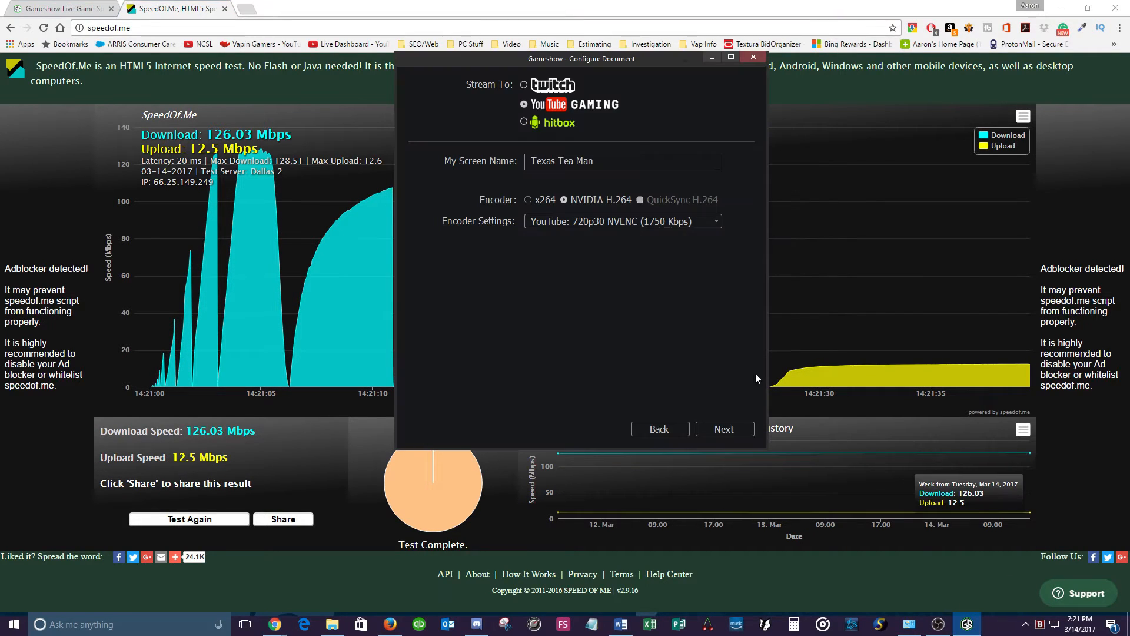
pyautogui.click(716, 227)
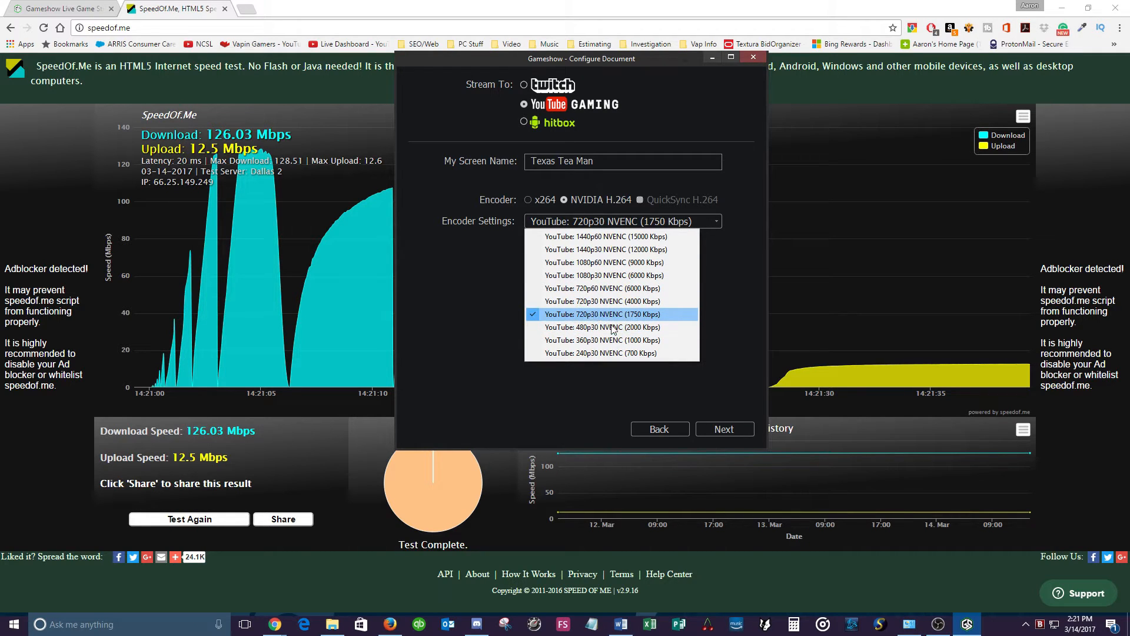
pyautogui.click(717, 353)
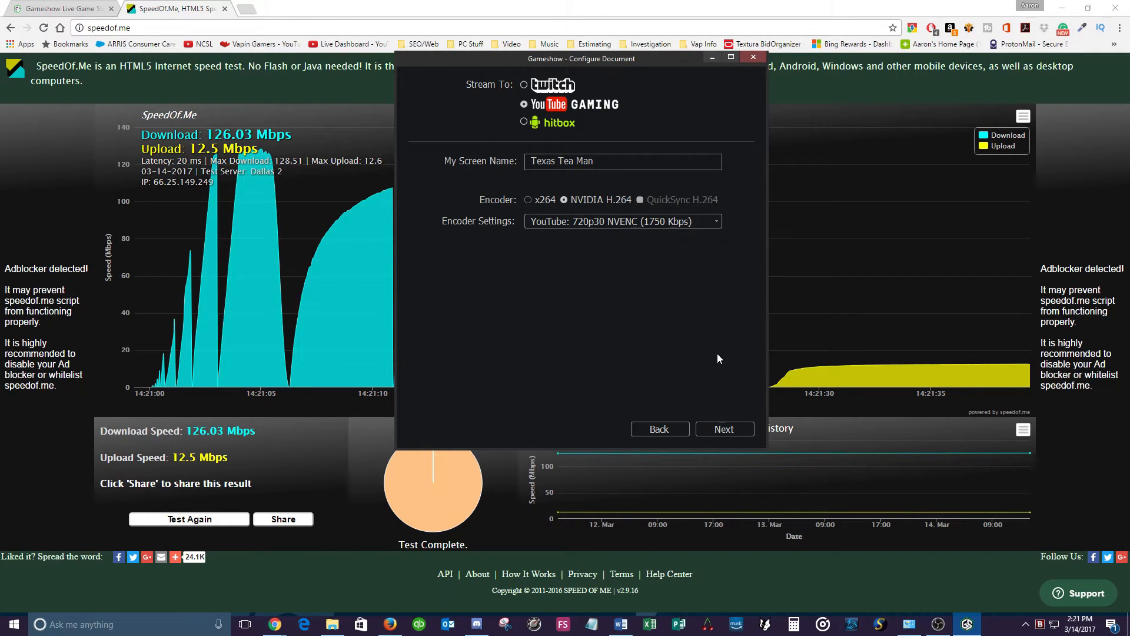
pyautogui.click(643, 5)
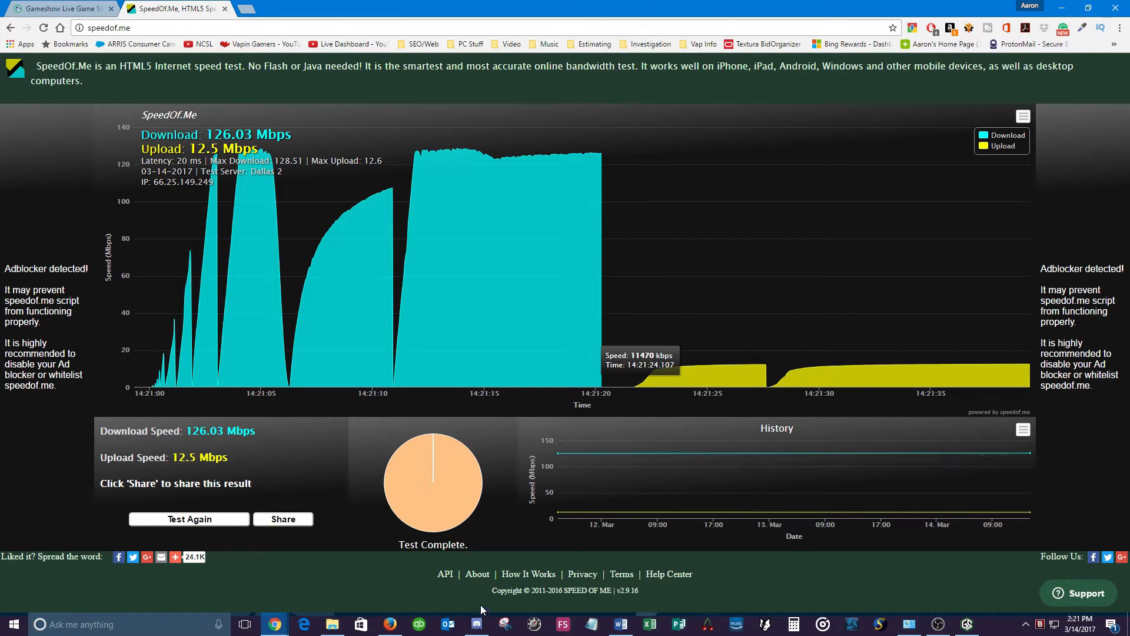
pyautogui.click(966, 624)
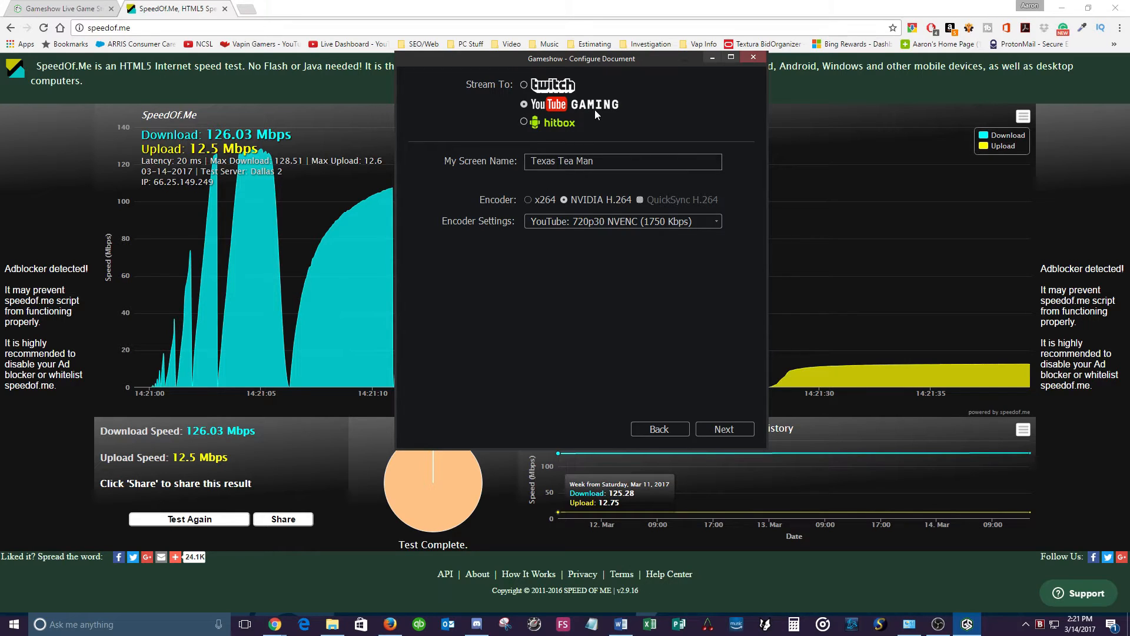
pyautogui.click(707, 12)
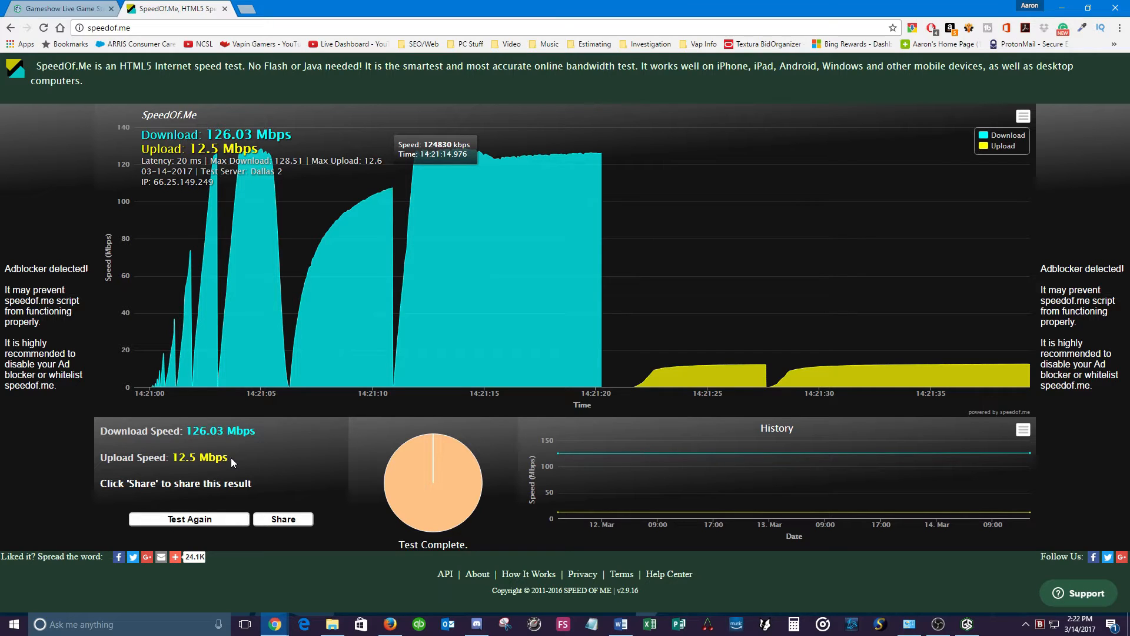
# Step: Return to Gameshow and set the encoder settings to YouTube: 1080p60 NVENC (9000 Kbps)
pyautogui.click(967, 624)
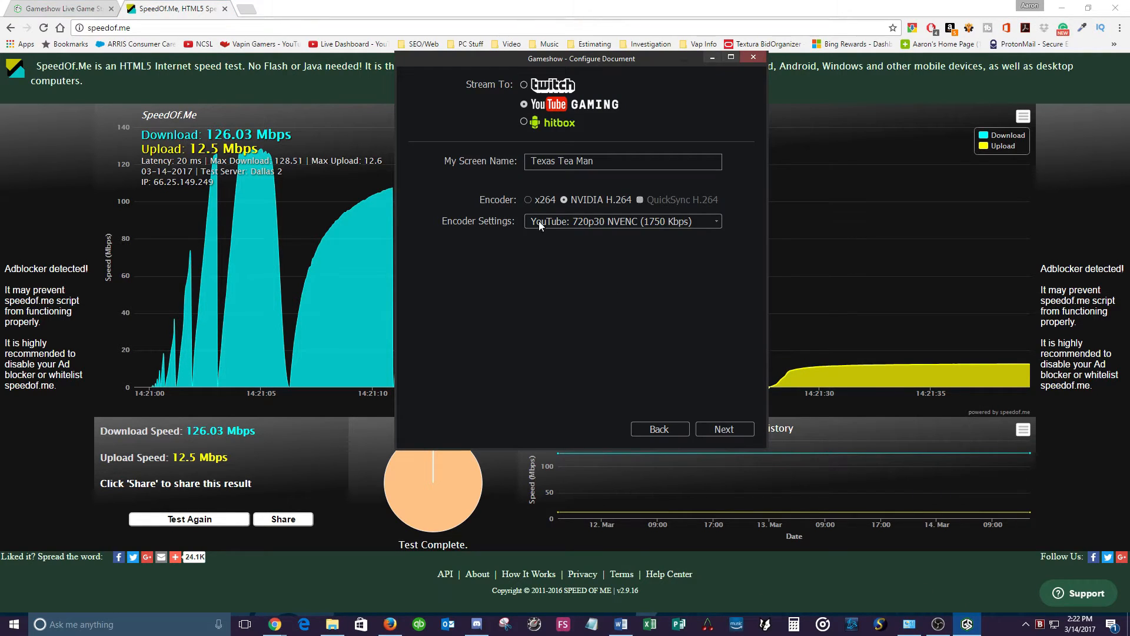
pyautogui.click(693, 224)
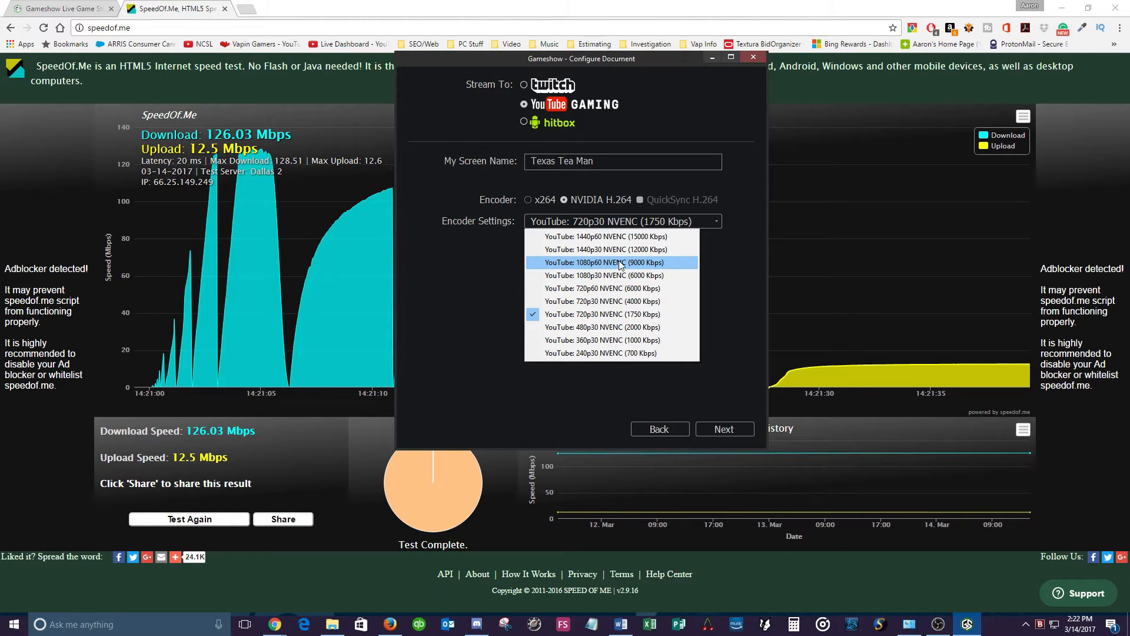
pyautogui.click(651, 262)
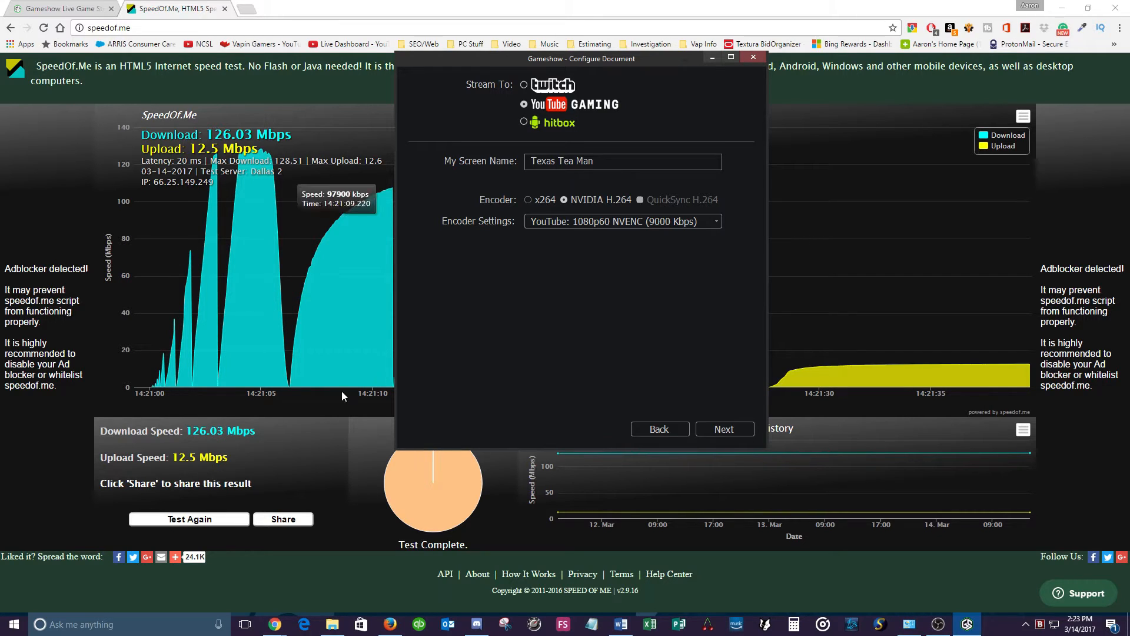
# Step: Accept the stream configuration and authorize Gameshow to manage the Vapin Gamers YouTube account through Google
pyautogui.click(677, 221)
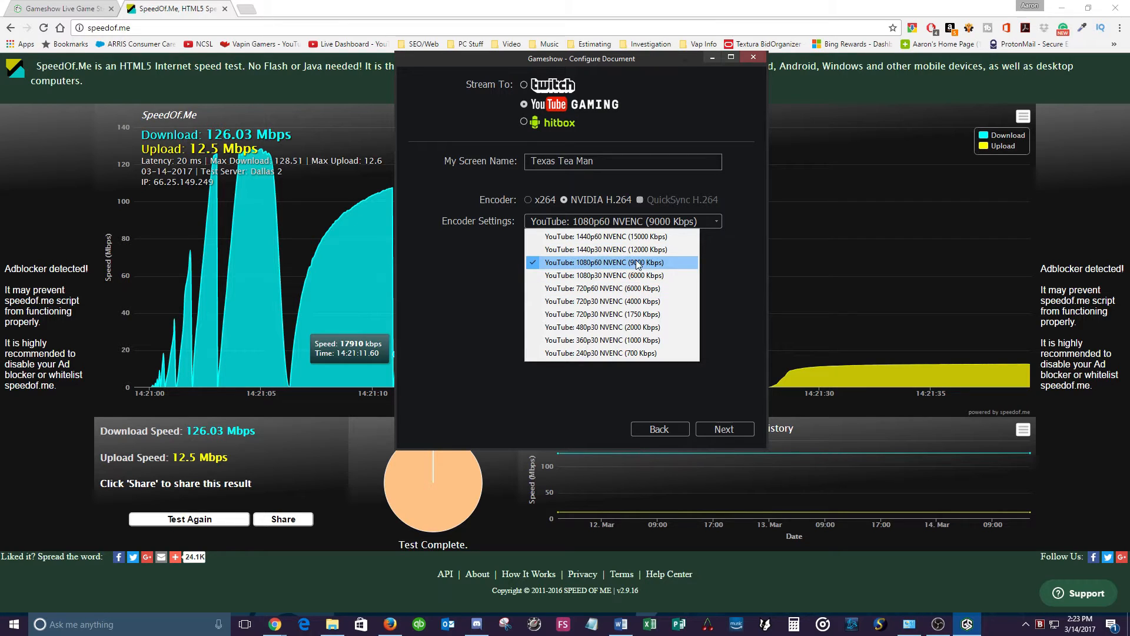
pyautogui.click(732, 257)
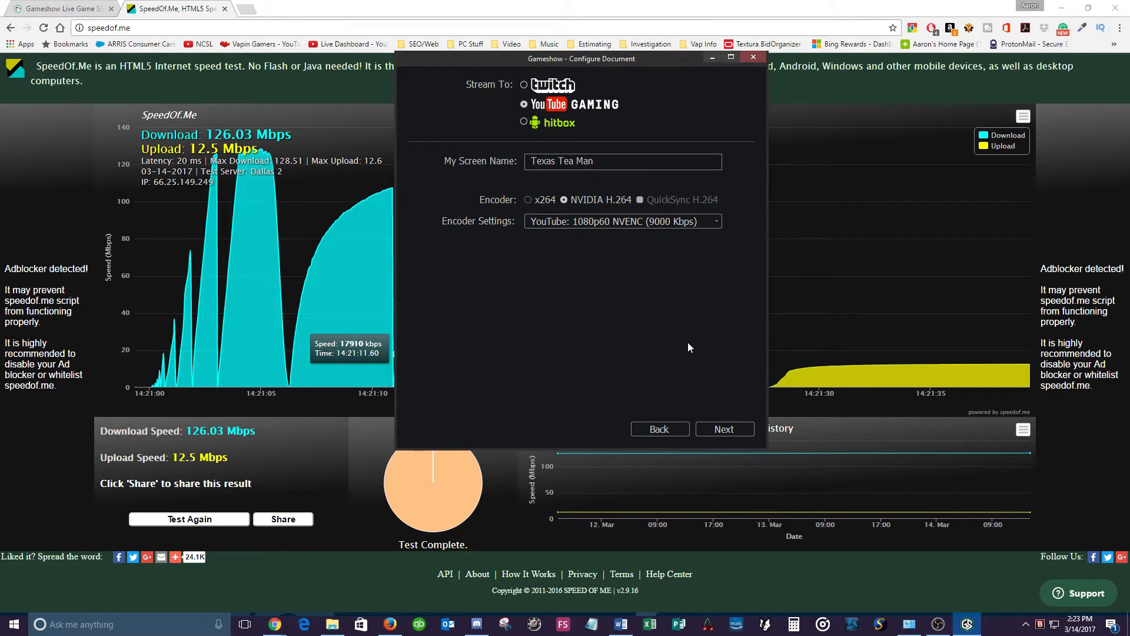
pyautogui.click(724, 429)
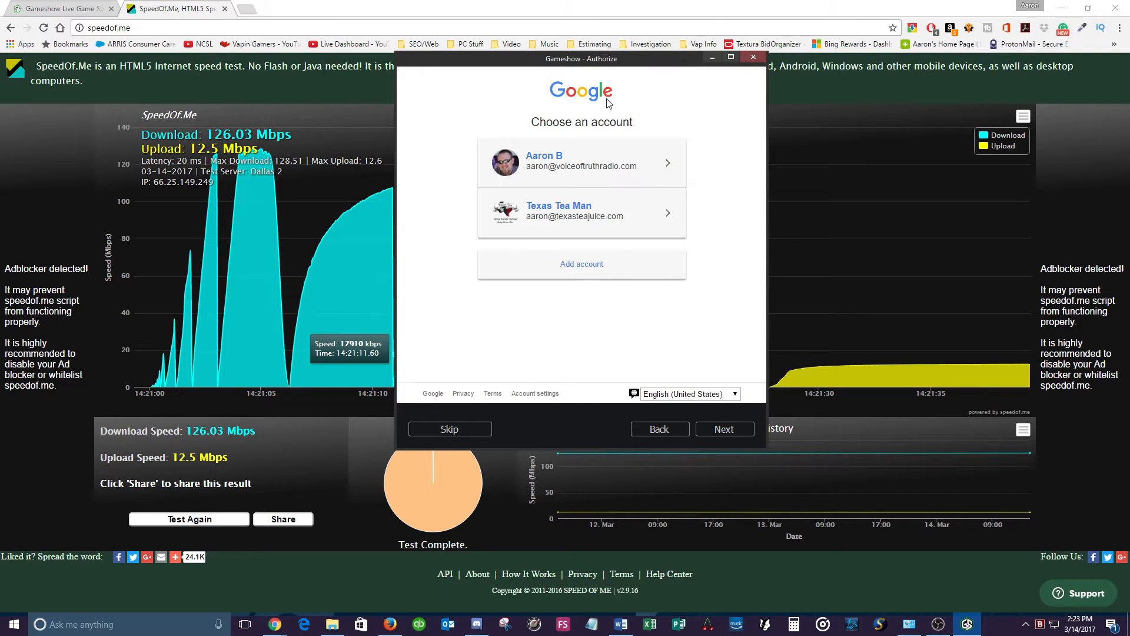
pyautogui.click(596, 214)
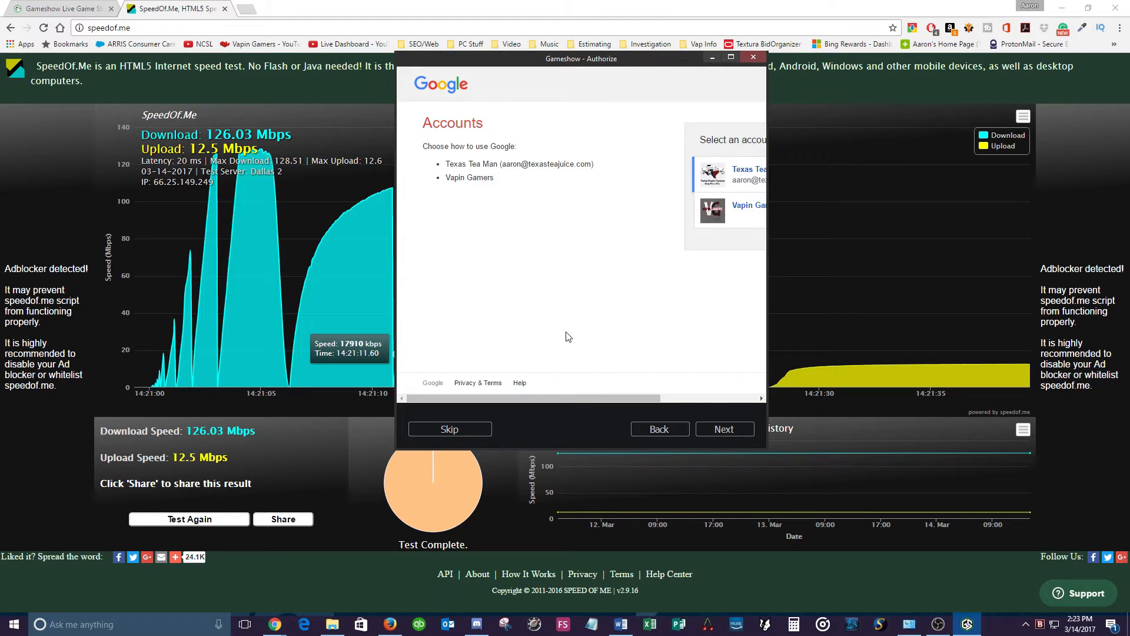
pyautogui.moveTo(552, 399); pyautogui.dragTo(609, 341)
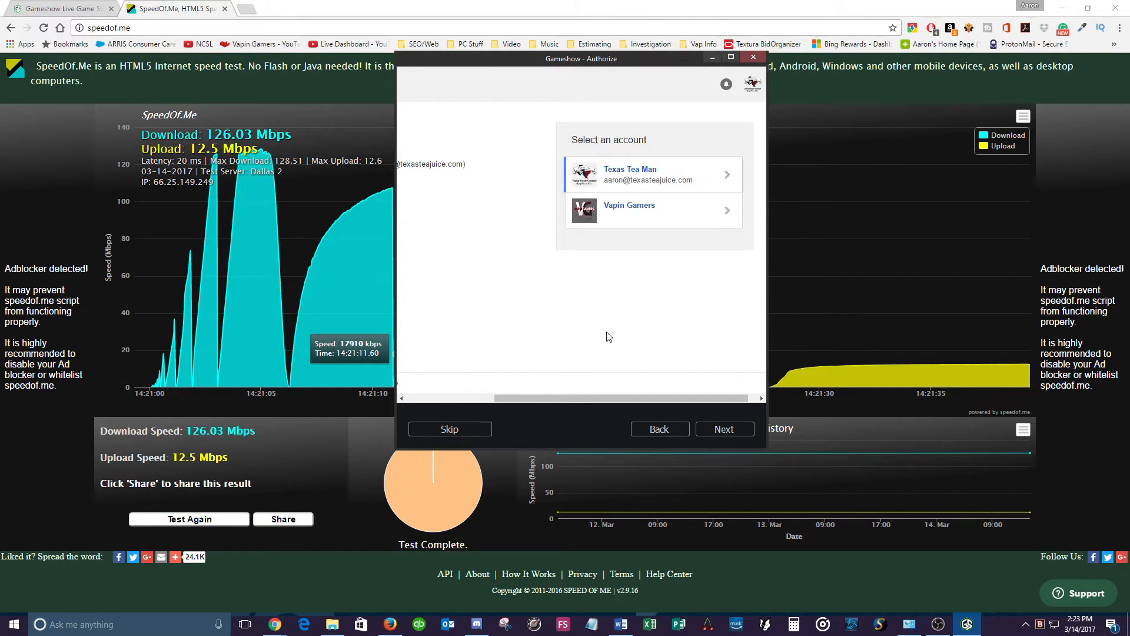
pyautogui.click(647, 218)
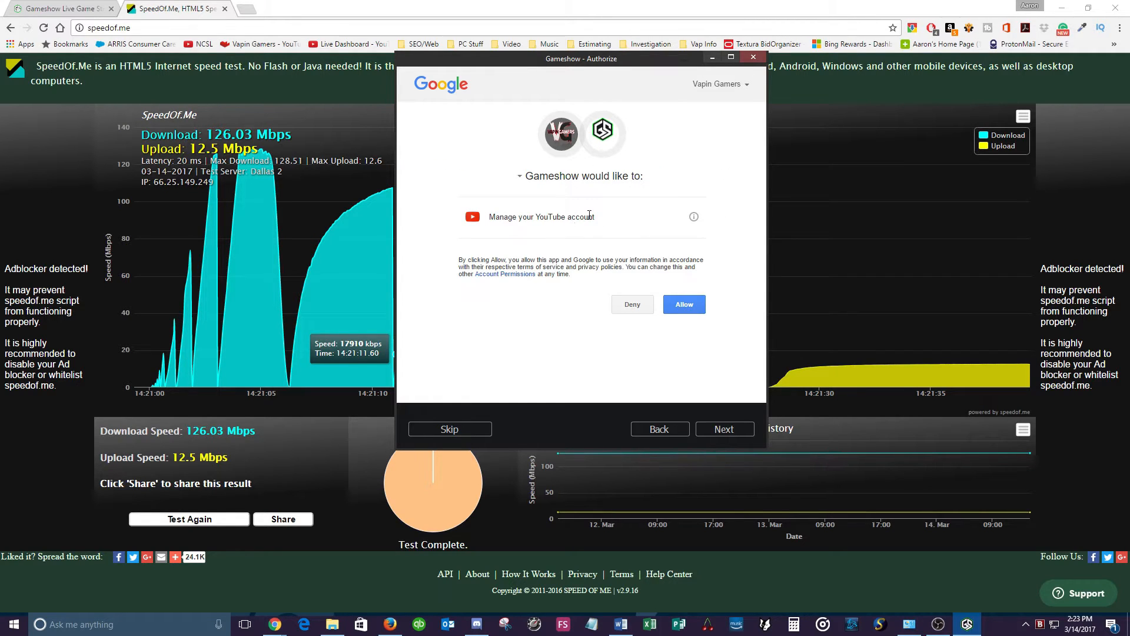
pyautogui.click(687, 304)
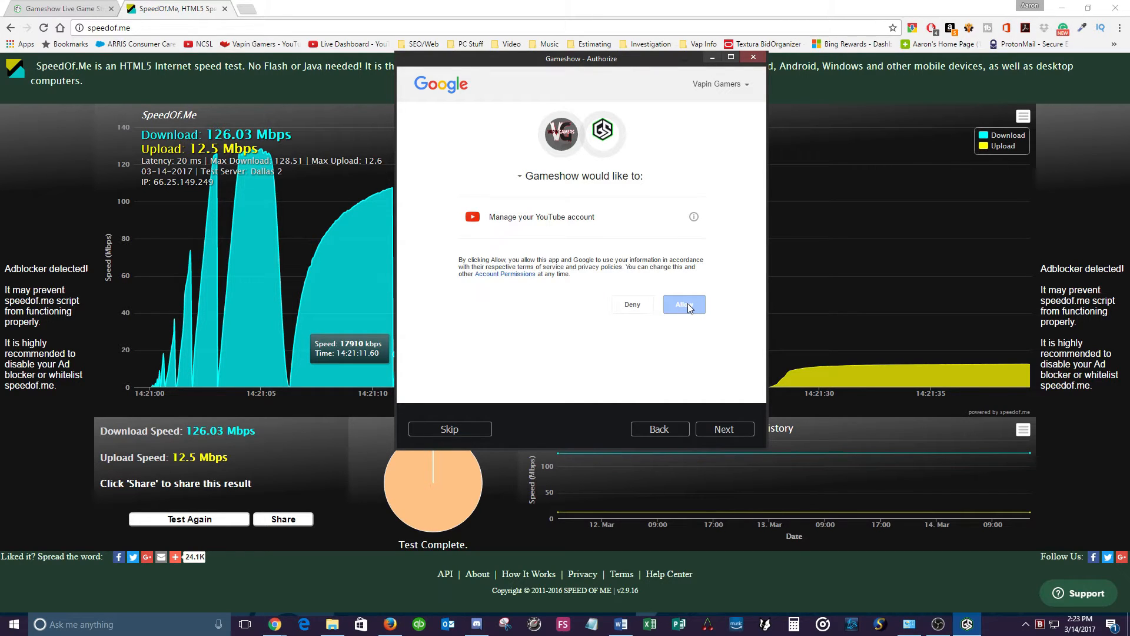
pyautogui.click(724, 429)
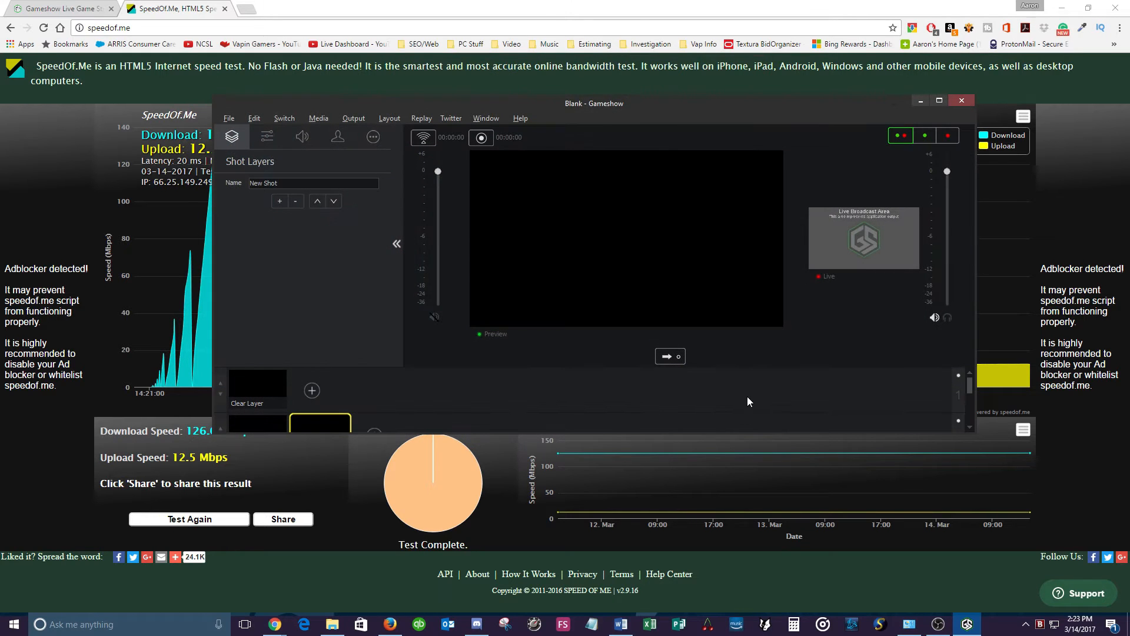
# Step: Hide the browser, maximize the Gameshow window and resize the Preview and Live areas to about equal size
pyautogui.click(1061, 8)
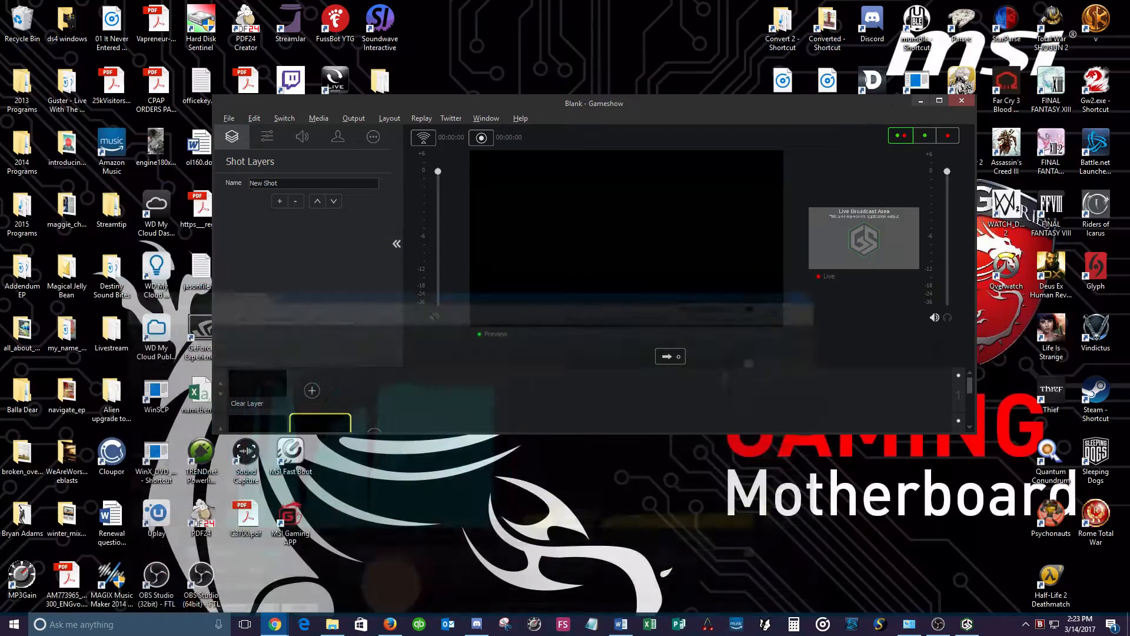
pyautogui.click(939, 100)
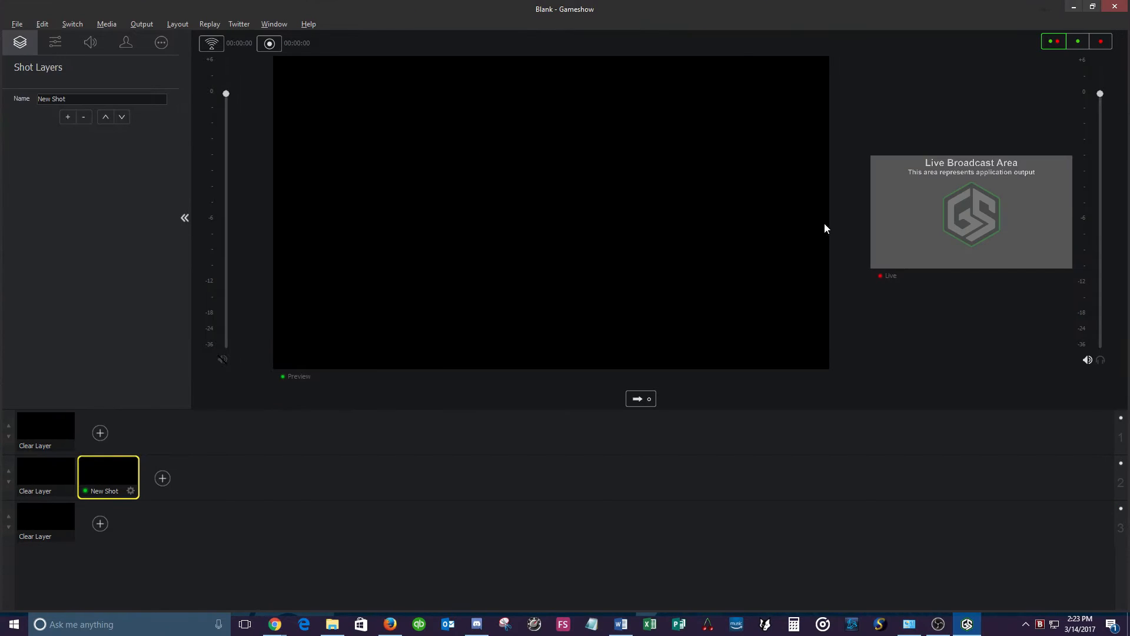
pyautogui.moveTo(862, 215); pyautogui.dragTo(656, 244)
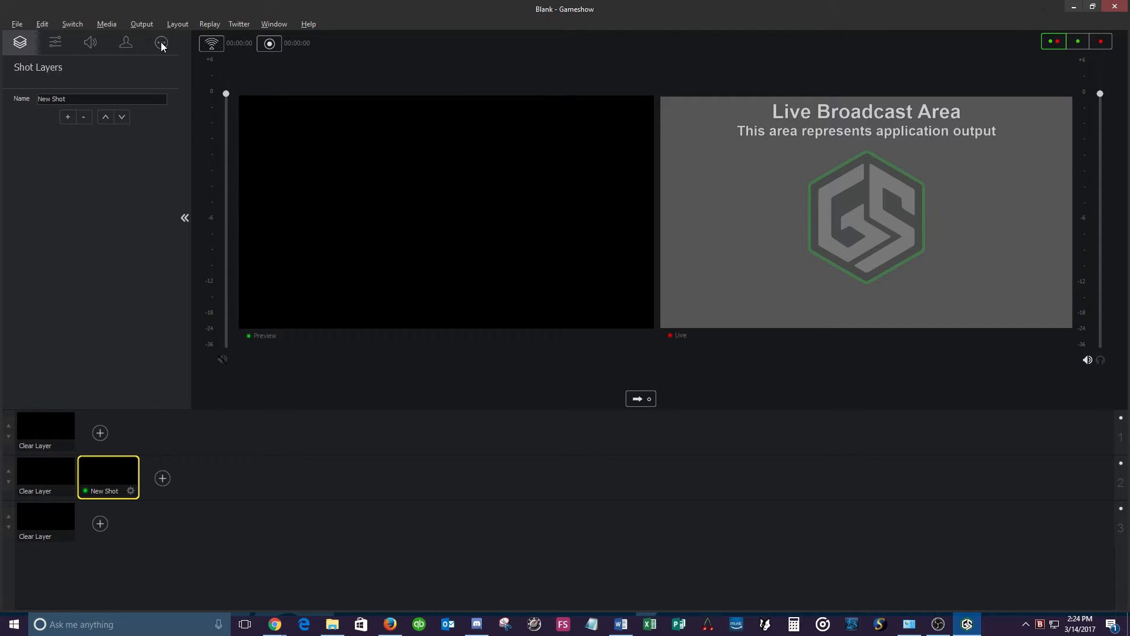
# Step: Look through the shot layer, audio, chroma key and source properties, ending back at the shot layers
pyautogui.click(55, 40)
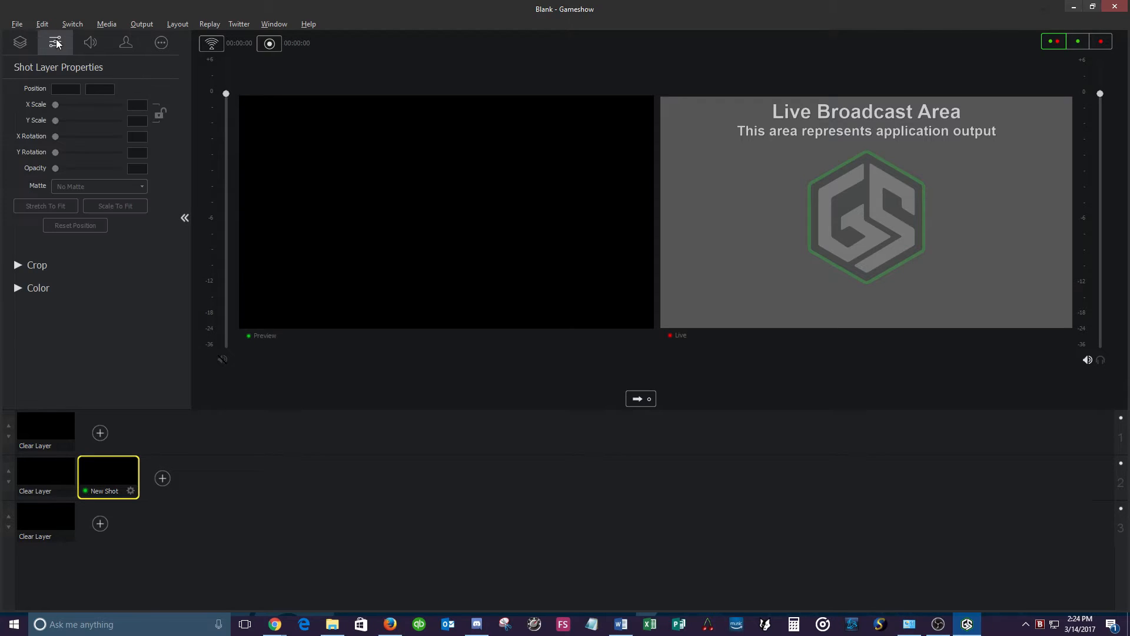
pyautogui.click(89, 43)
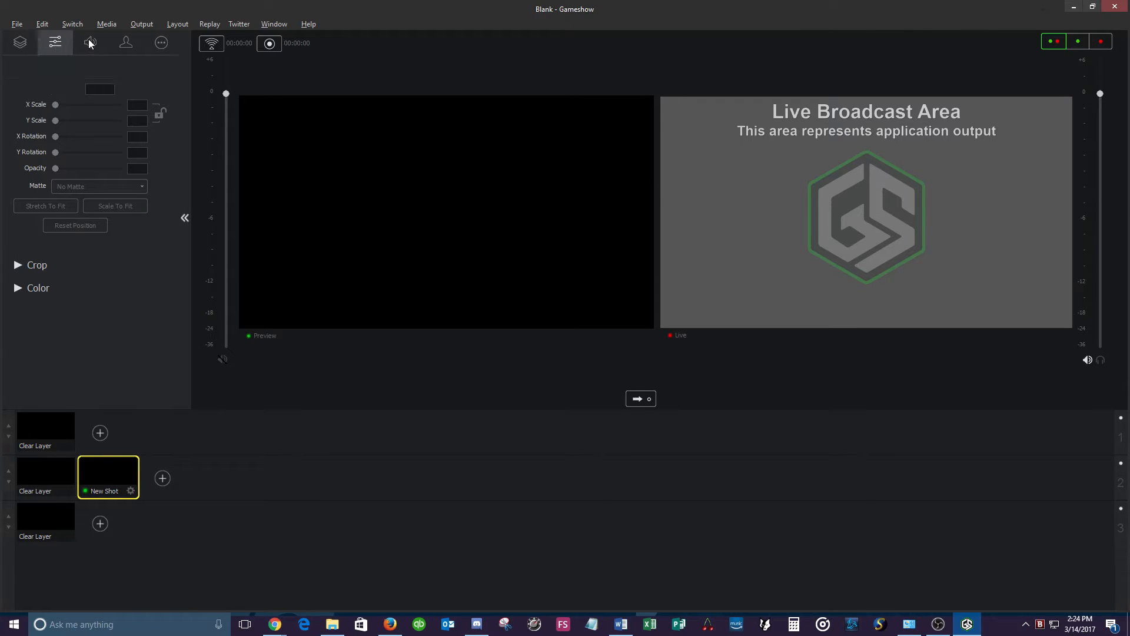
pyautogui.click(131, 44)
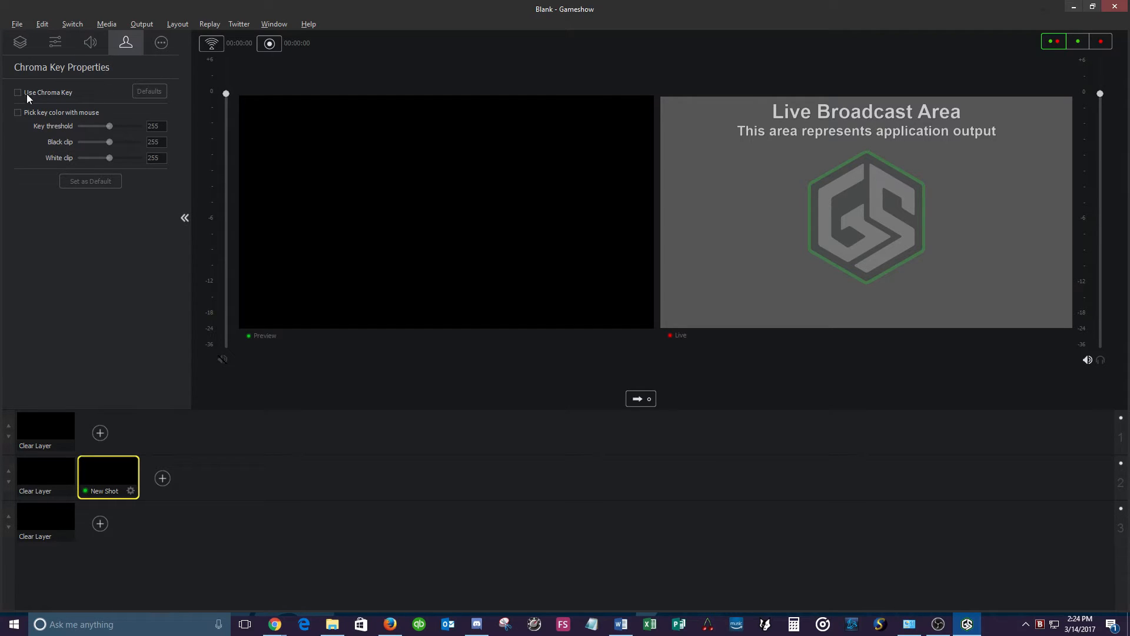
pyautogui.click(160, 44)
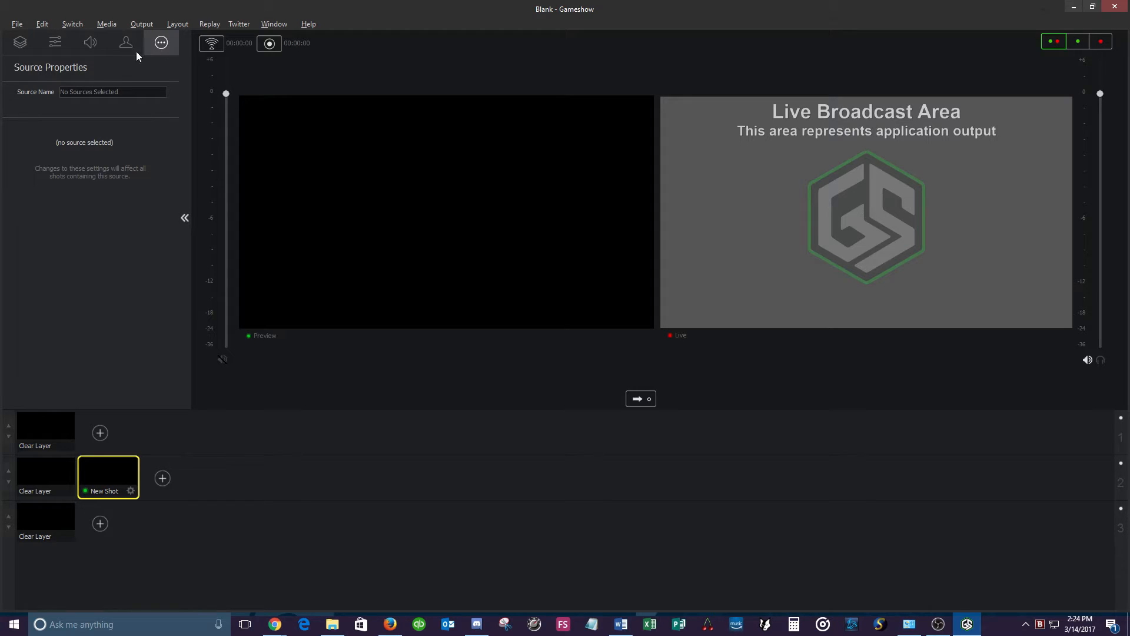
pyautogui.click(53, 39)
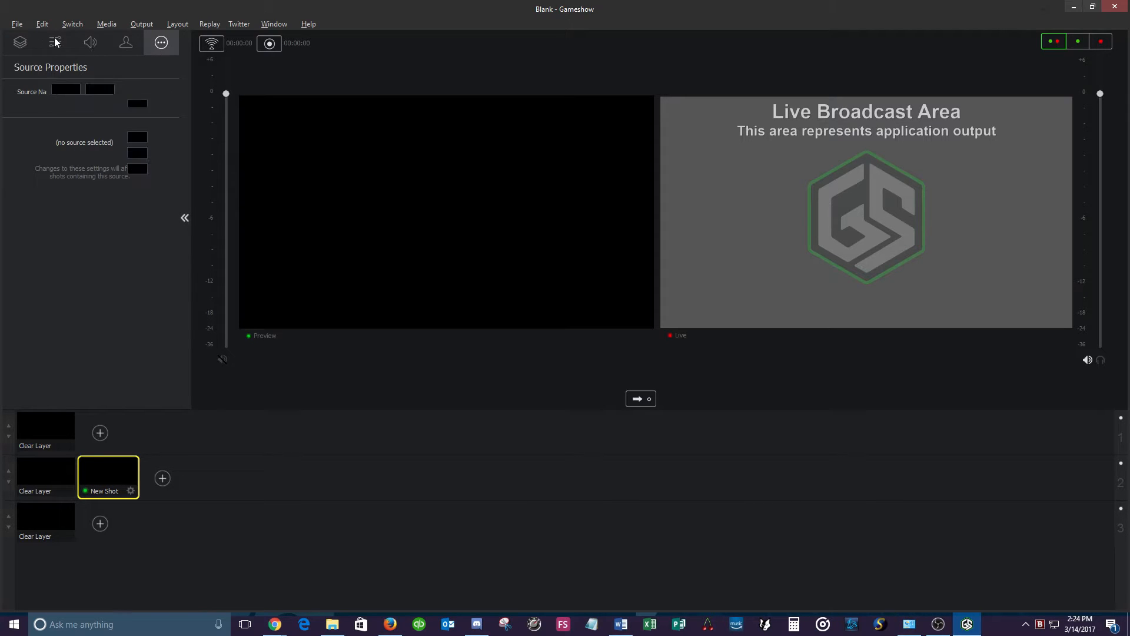
pyautogui.click(23, 45)
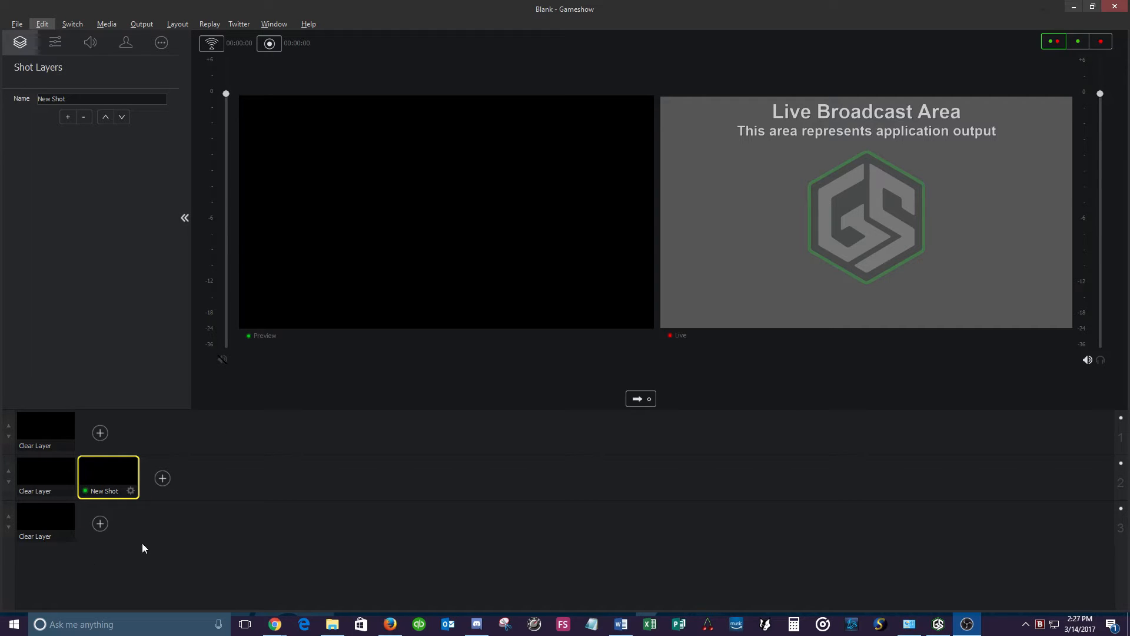
# Step: Add the Line (USB AUDIO CODEC) capture device as a shot on layer 3 and show its shot layers
pyautogui.click(100, 524)
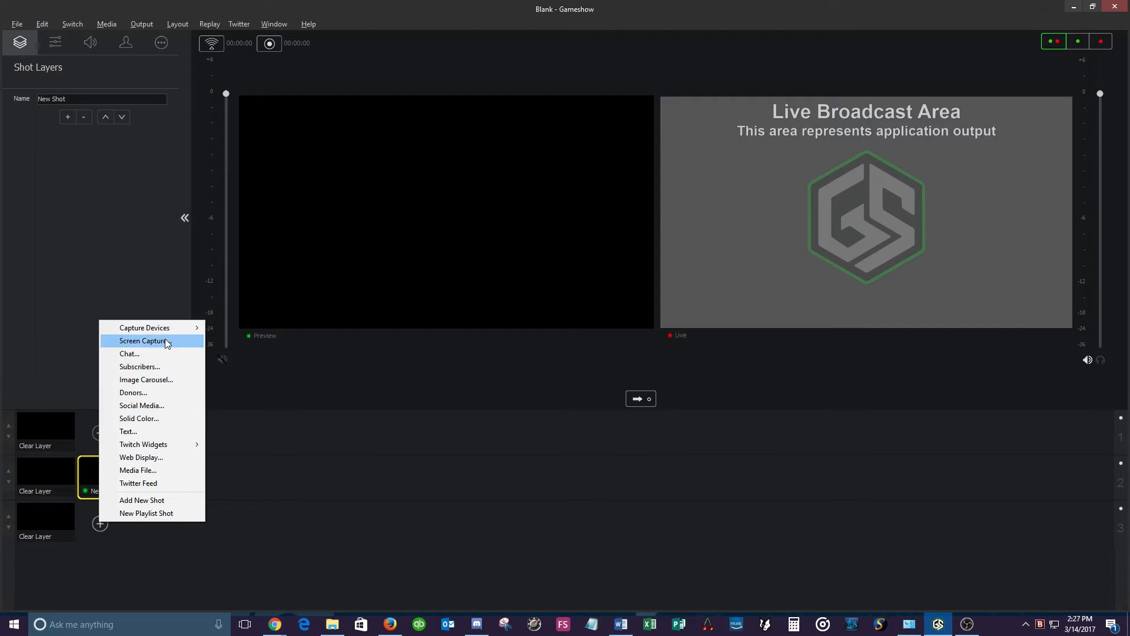
pyautogui.moveTo(168, 327)
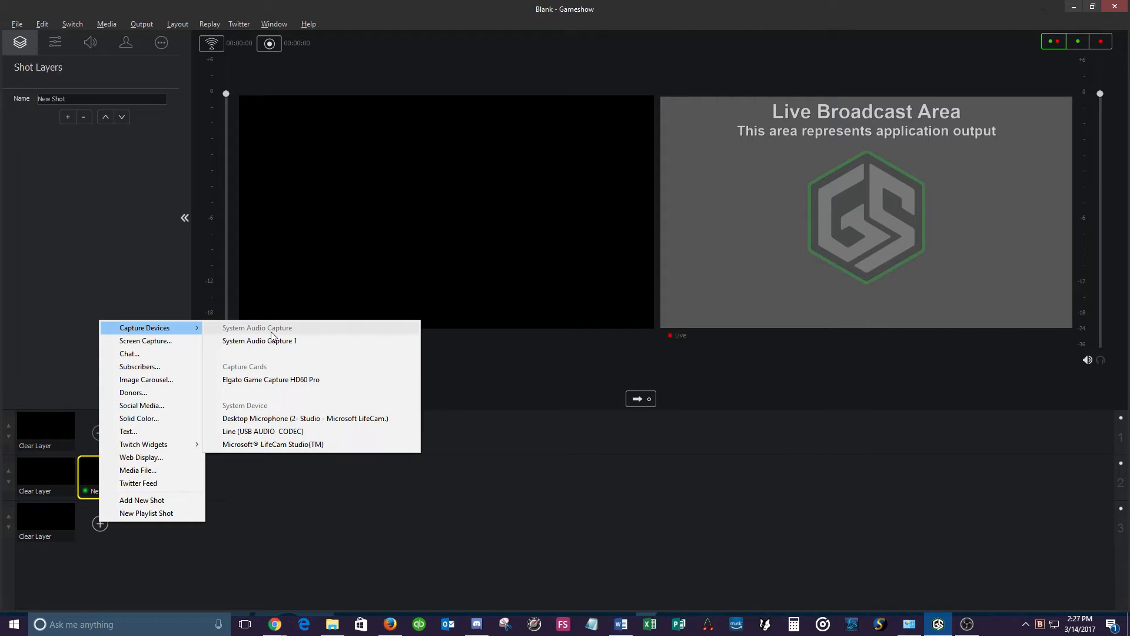
pyautogui.click(284, 432)
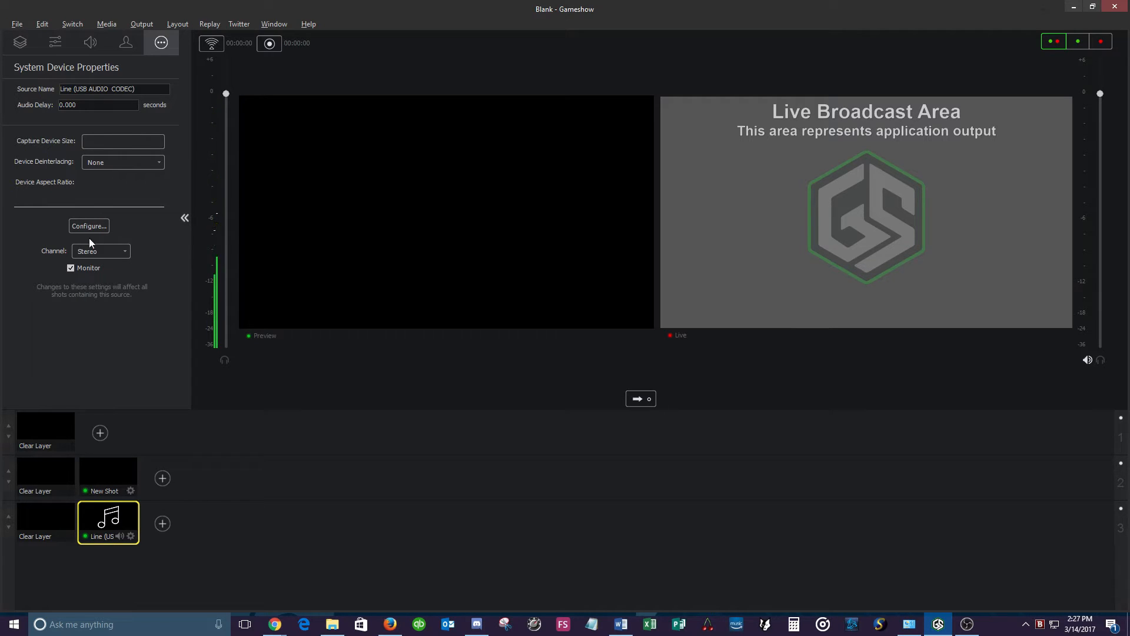
pyautogui.click(19, 48)
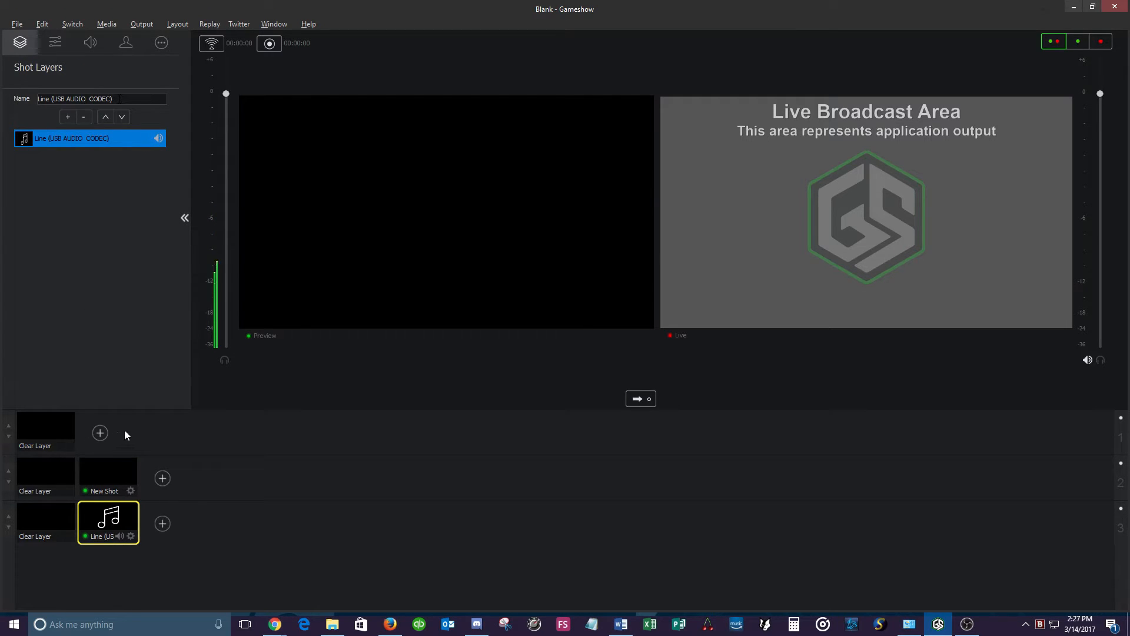
# Step: Rename the New Shot on layer 2 as "Live Screen Shot"
pyautogui.click(57, 475)
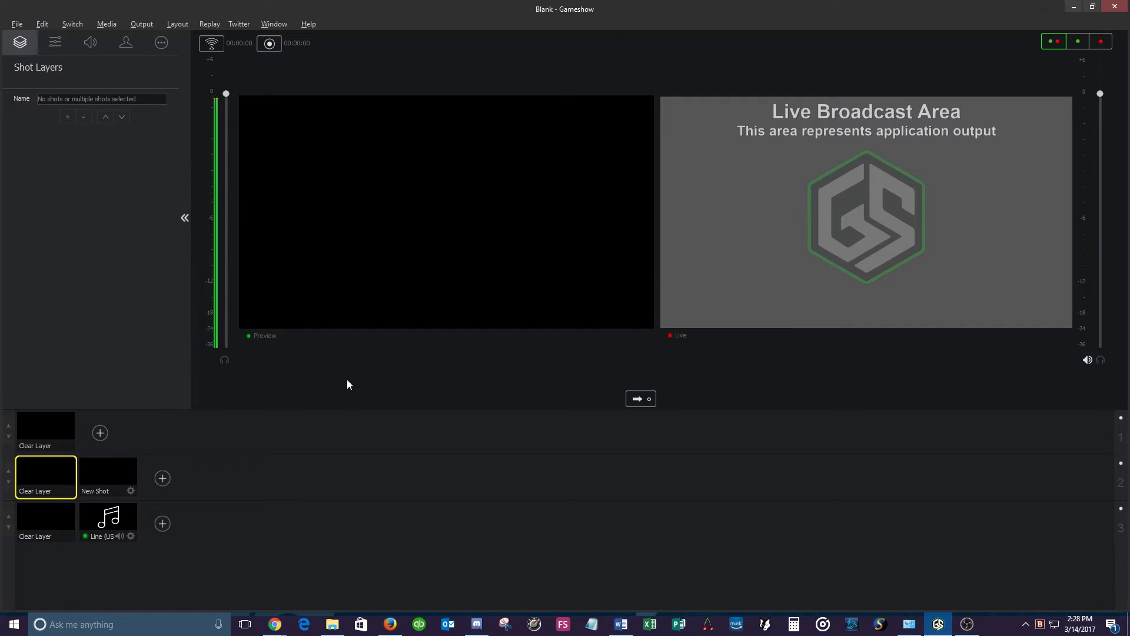
pyautogui.click(101, 465)
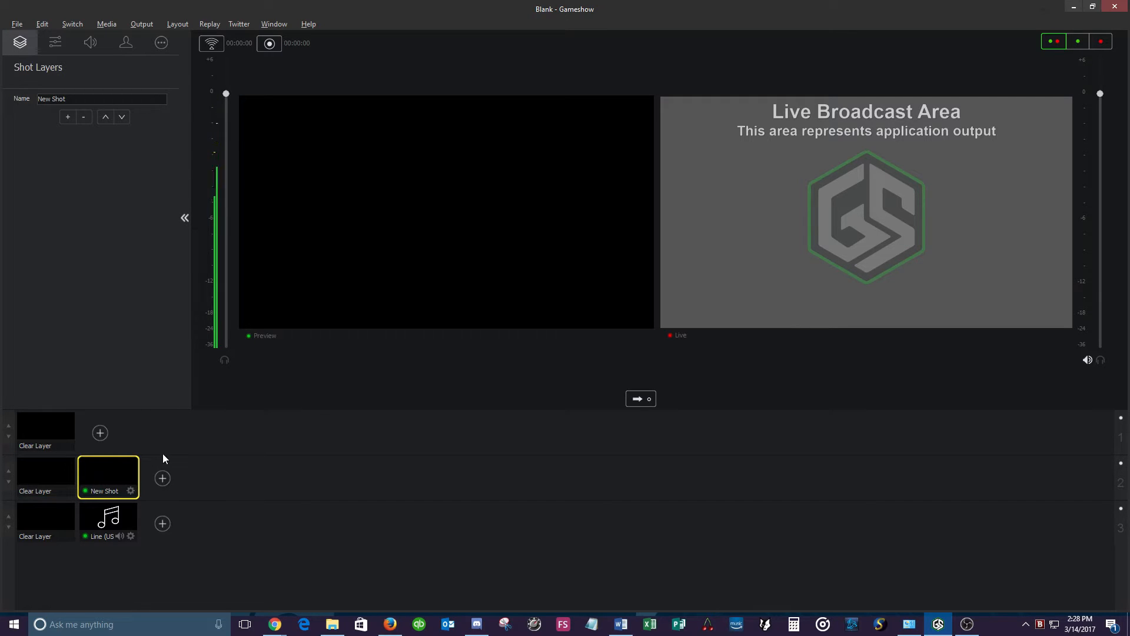
pyautogui.moveTo(72, 99); pyautogui.dragTo(28, 102)
pyautogui.write('Live Screen')
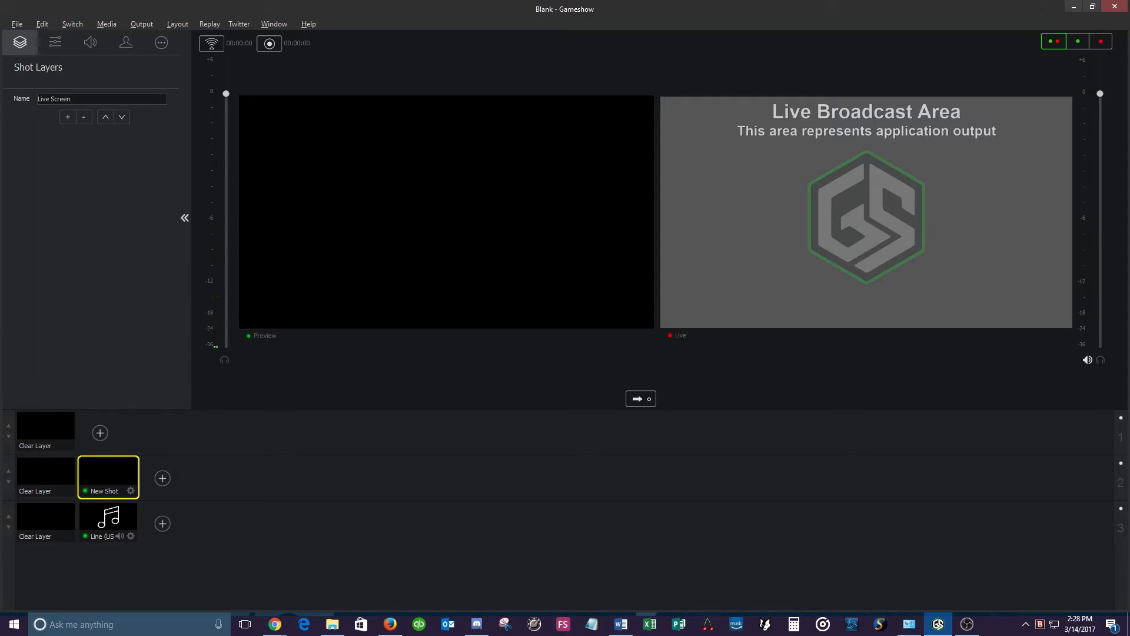
pyautogui.write(' Shot')
# Step: Add the Microsoft LifeCam Studio capture device to the Live Screen Shot and send the preview live
pyautogui.click(68, 117)
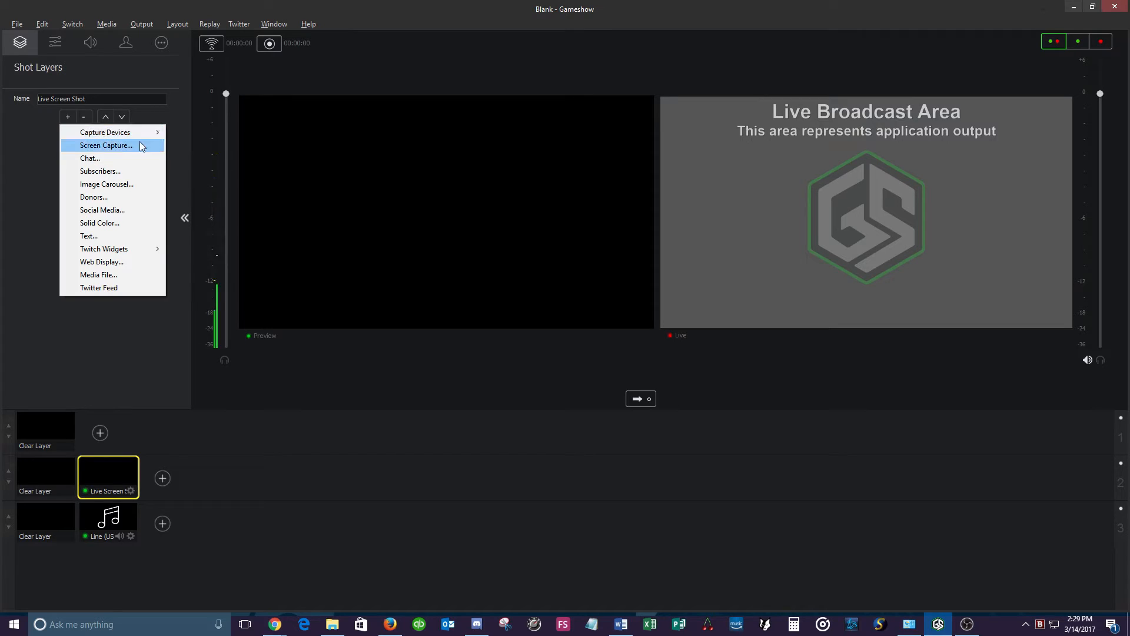
pyautogui.moveTo(146, 141)
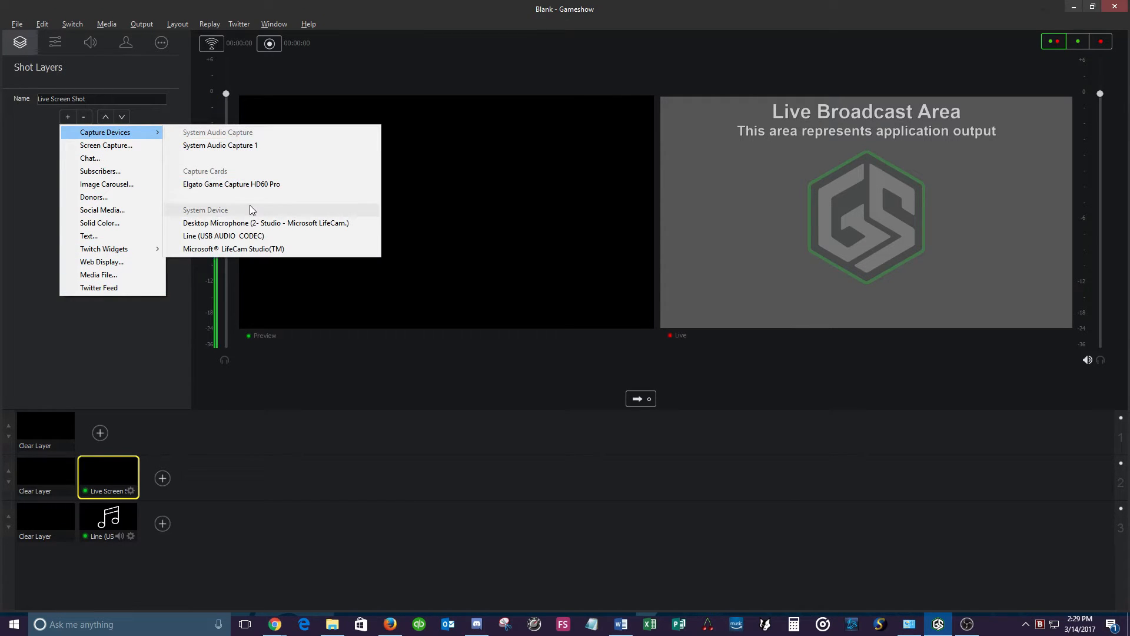
pyautogui.click(255, 249)
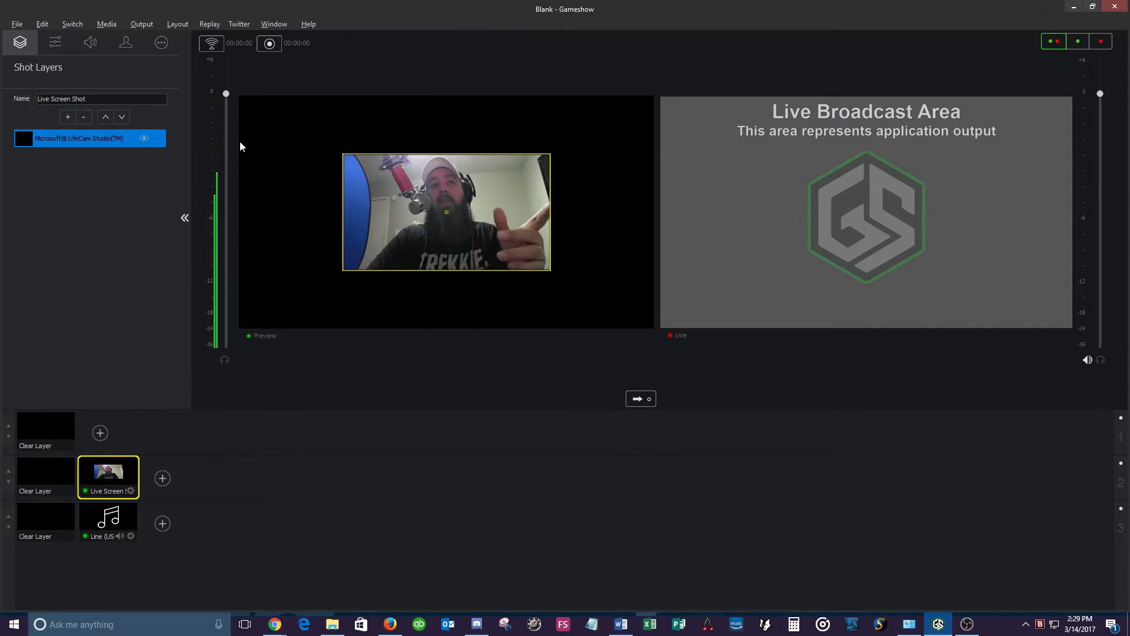
pyautogui.click(637, 399)
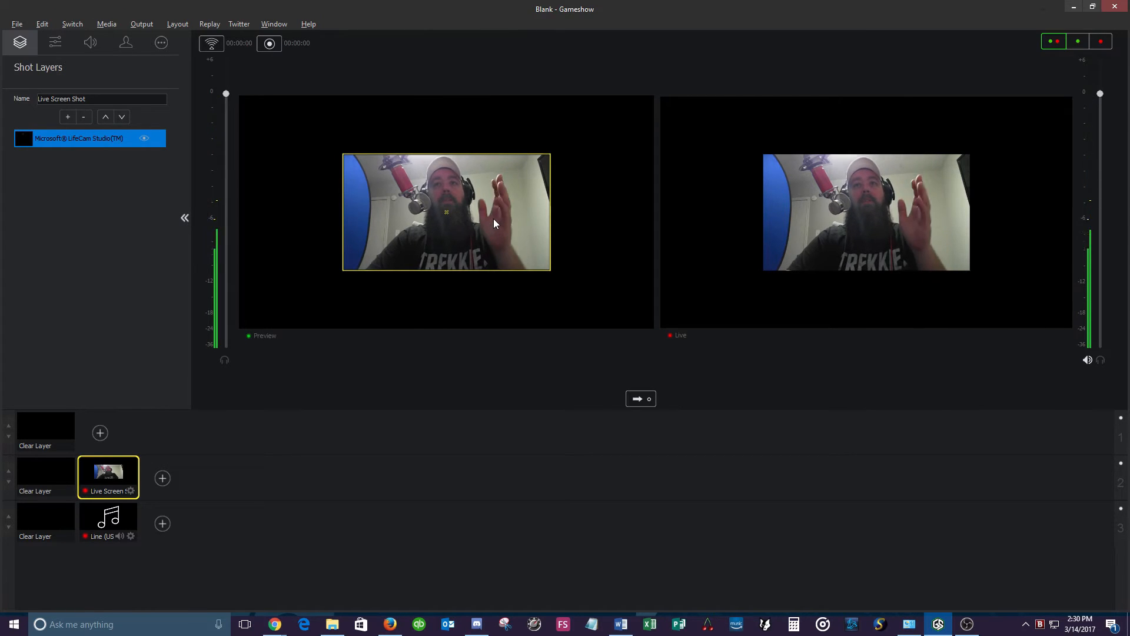
# Step: Move the webcam layer toward the preview's lower-right area and set its X and Y scale to 80%
pyautogui.moveTo(493, 218); pyautogui.dragTo(560, 263)
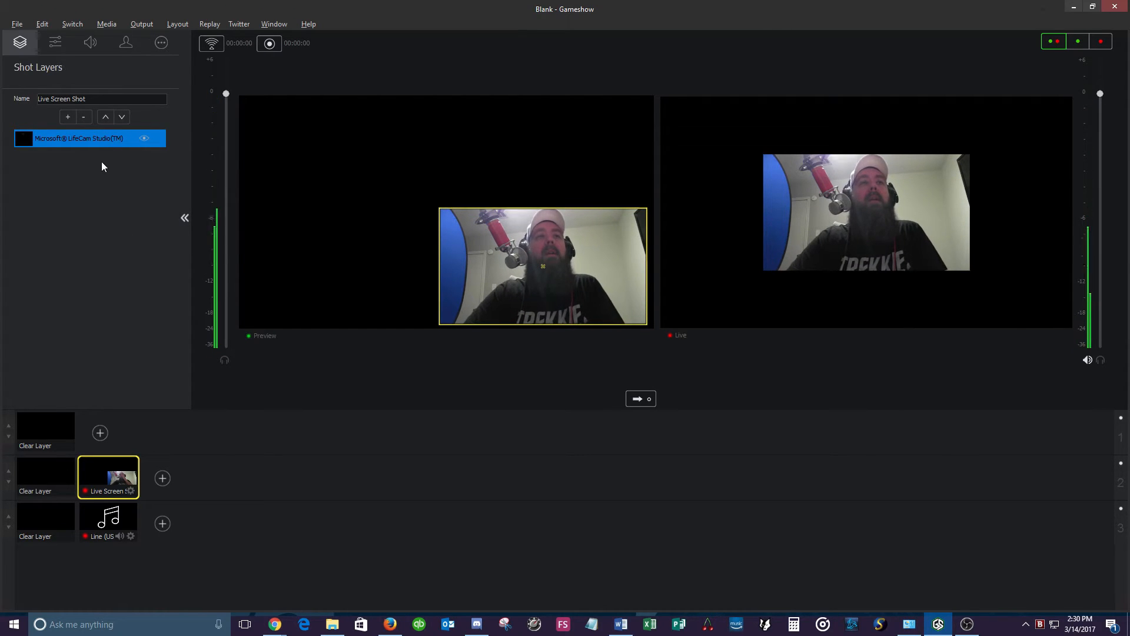
pyautogui.click(53, 40)
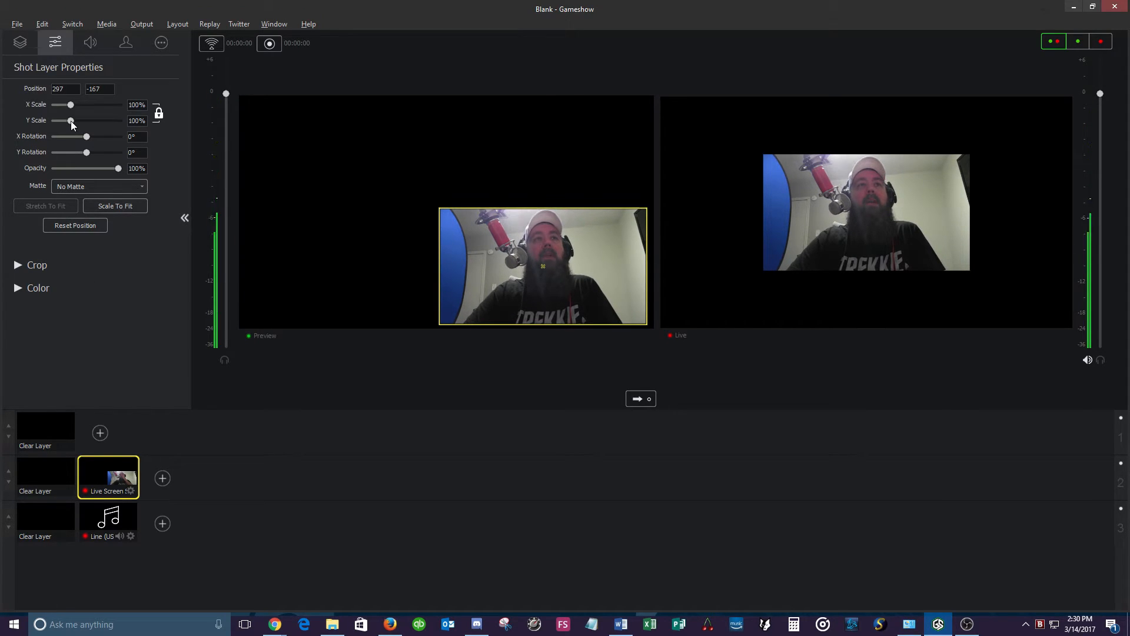
pyautogui.moveTo(72, 121); pyautogui.dragTo(66, 121)
pyautogui.click(146, 120)
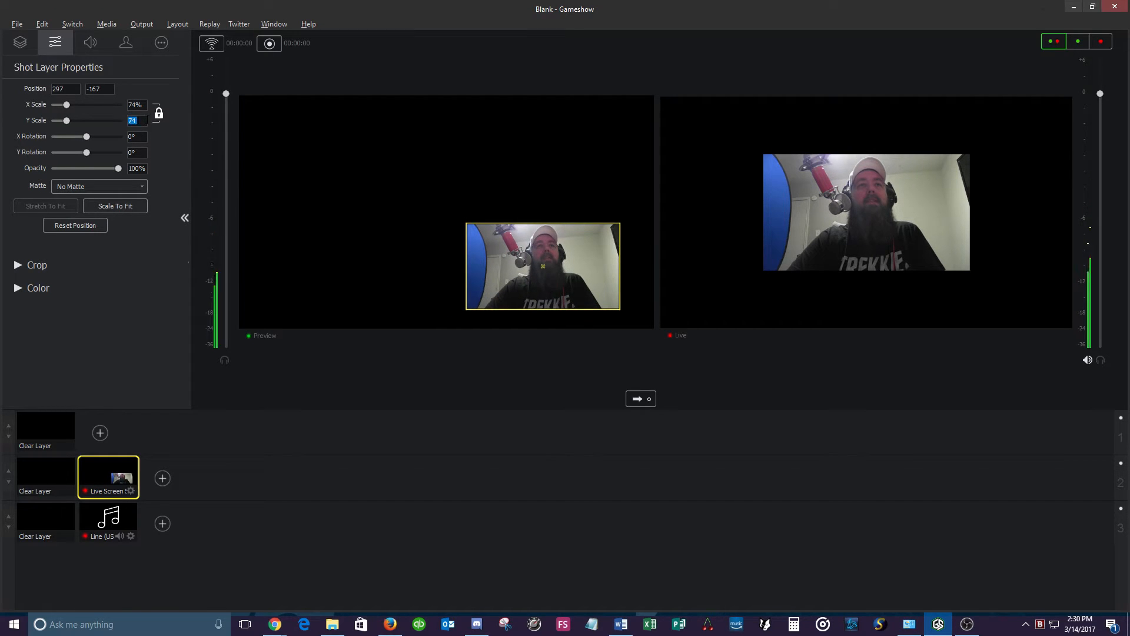
pyautogui.write('80')
pyautogui.press('Return')
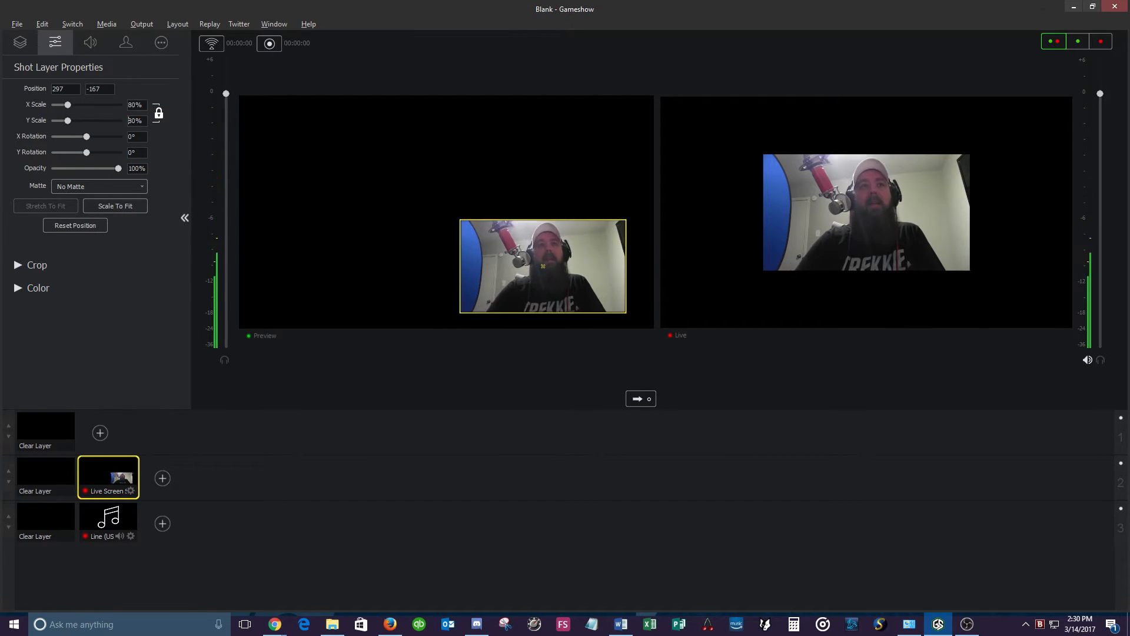
# Step: Place the webcam layer in the preview's lower-right corner, at about 377, -214, and send it live
pyautogui.moveTo(560, 243); pyautogui.dragTo(586, 263)
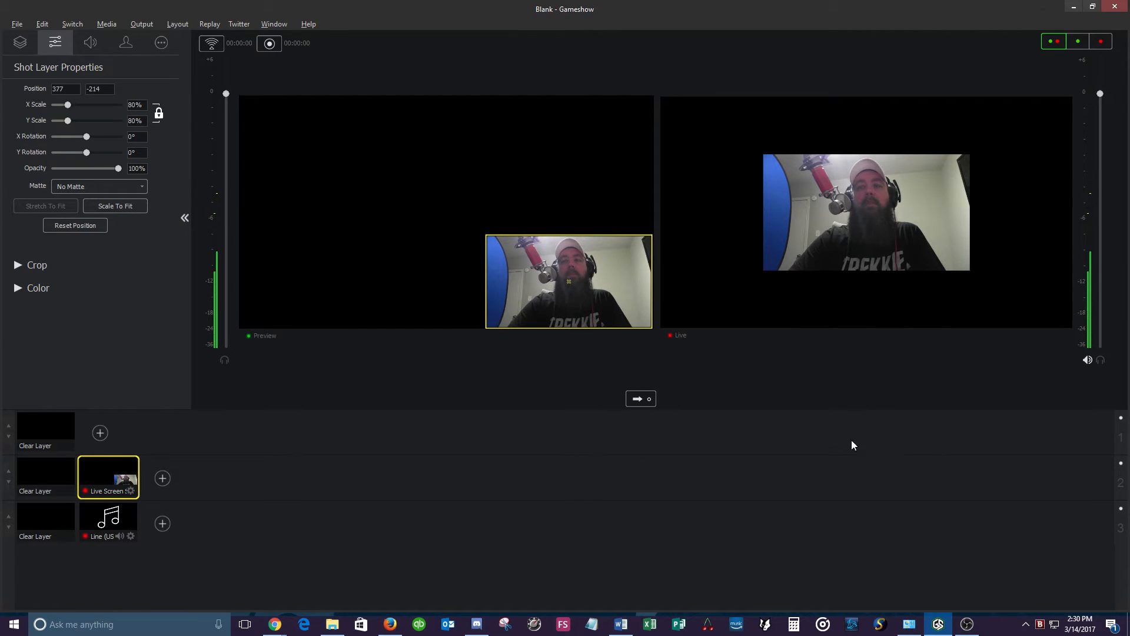
pyautogui.click(647, 401)
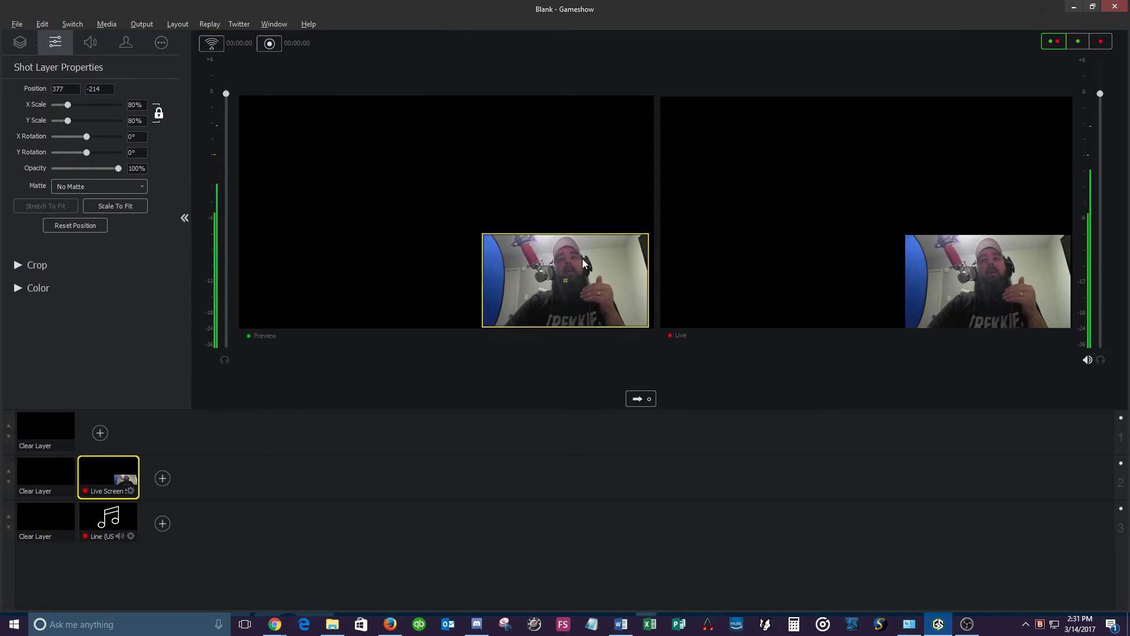
# Step: Move the webcam layer to the preview's upper-left area, at about -361, 170, and send it live
pyautogui.moveTo(581, 259); pyautogui.dragTo(329, 130)
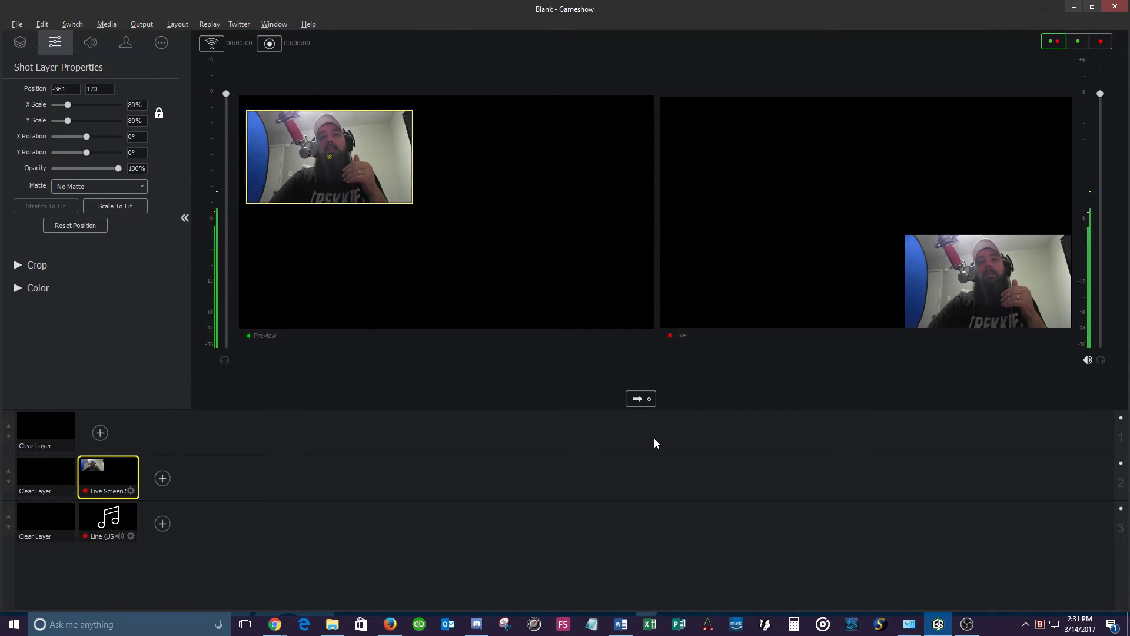
pyautogui.click(644, 398)
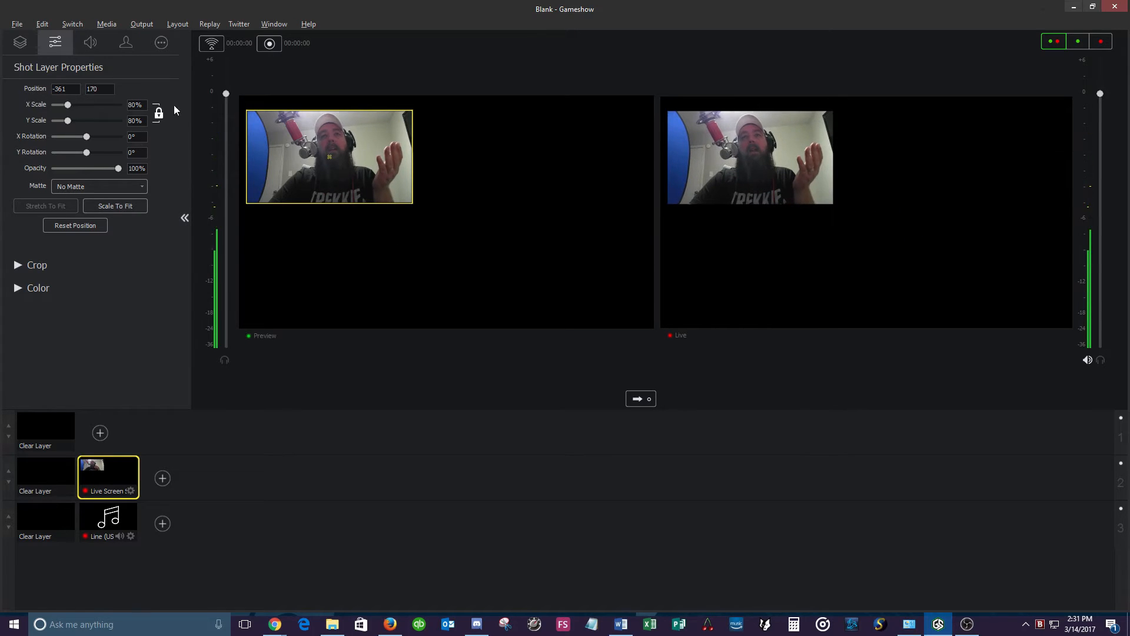
pyautogui.click(73, 26)
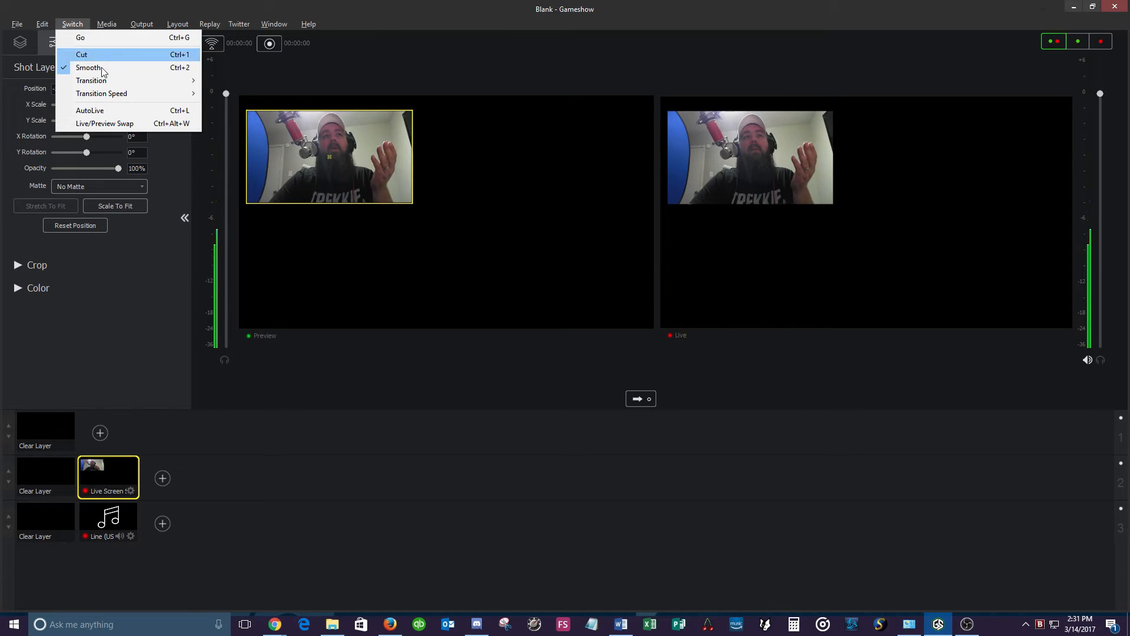
pyautogui.moveTo(114, 80)
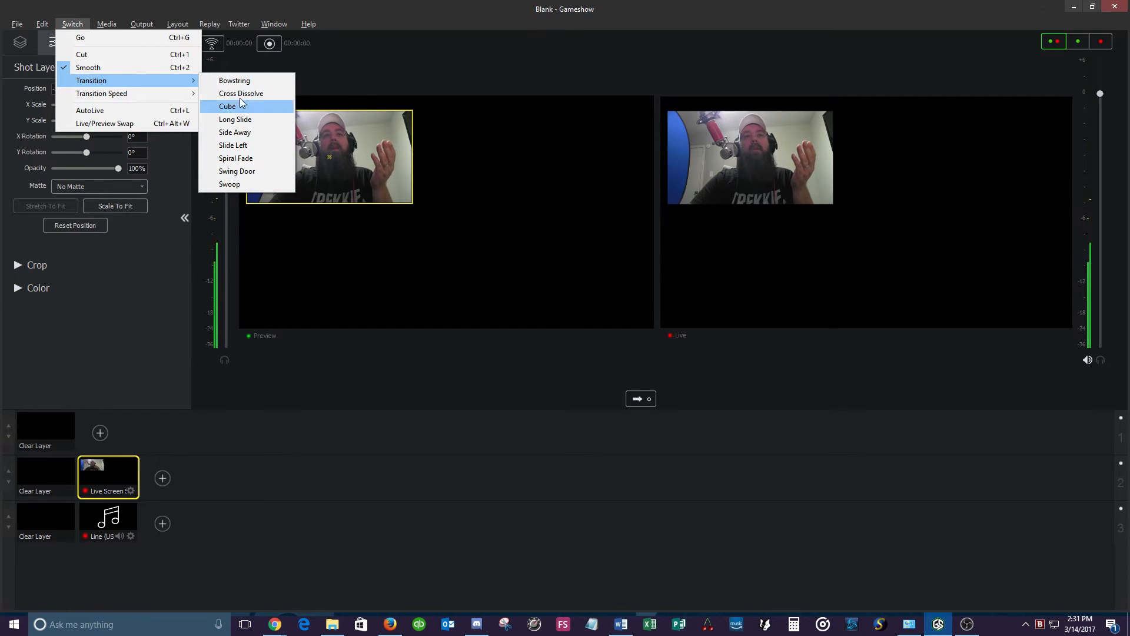
pyautogui.click(412, 424)
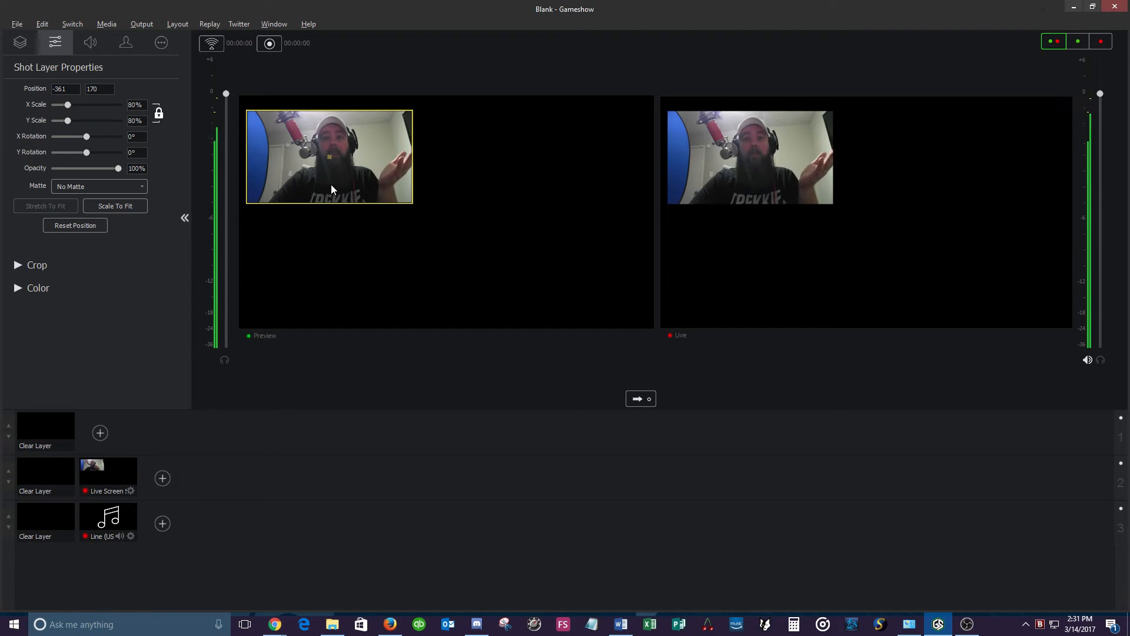
# Step: Move the webcam layer back to the preview's lower-right corner, at about 379, -209, and send it live
pyautogui.moveTo(331, 185); pyautogui.dragTo(571, 306)
pyautogui.click(640, 399)
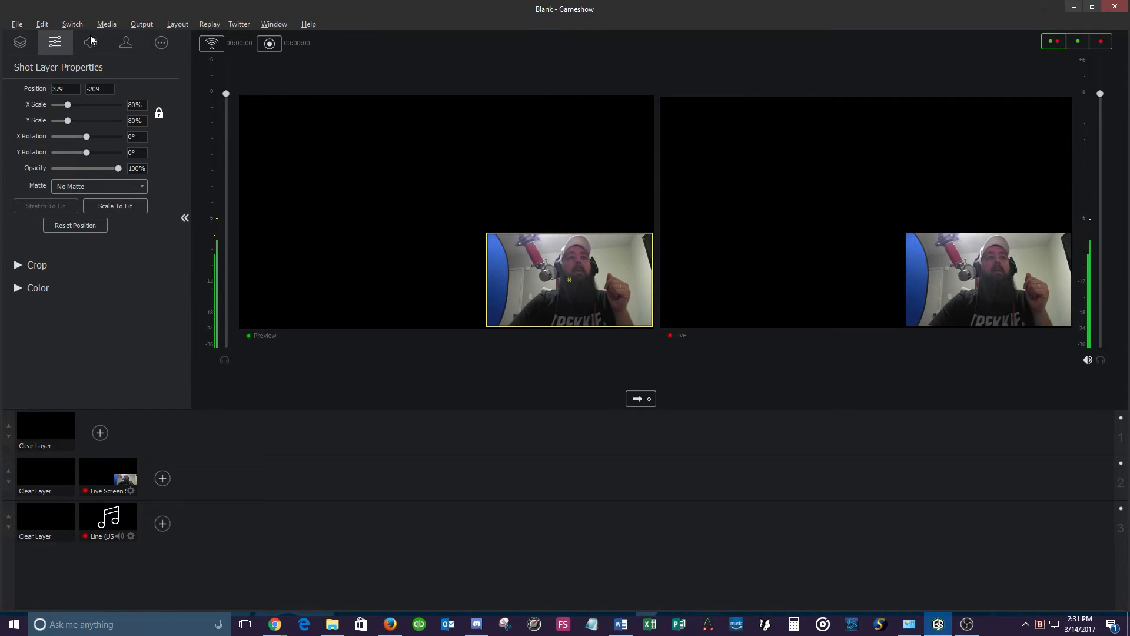
# Step: Crop the webcam layer by 131 on the left and 94 on the right, and place it live in the lower-right corner at about 453, -210
pyautogui.click(24, 265)
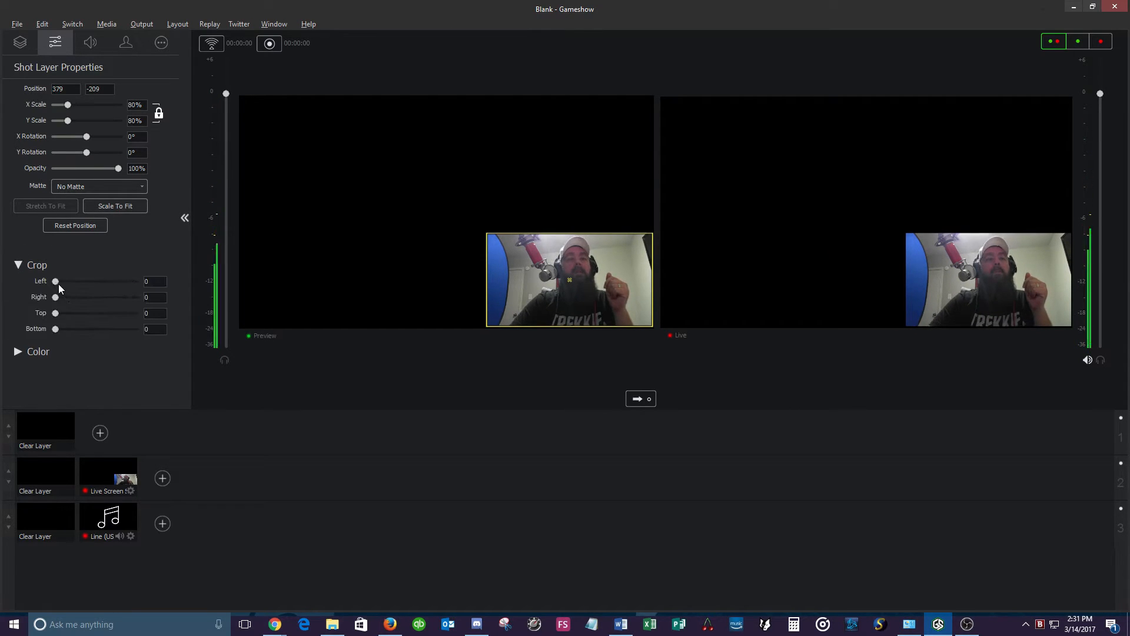
pyautogui.moveTo(56, 281)
pyautogui.mouseDown()
pyautogui.moveTo(71, 281)
pyautogui.moveTo(66, 298)
pyautogui.mouseUp()
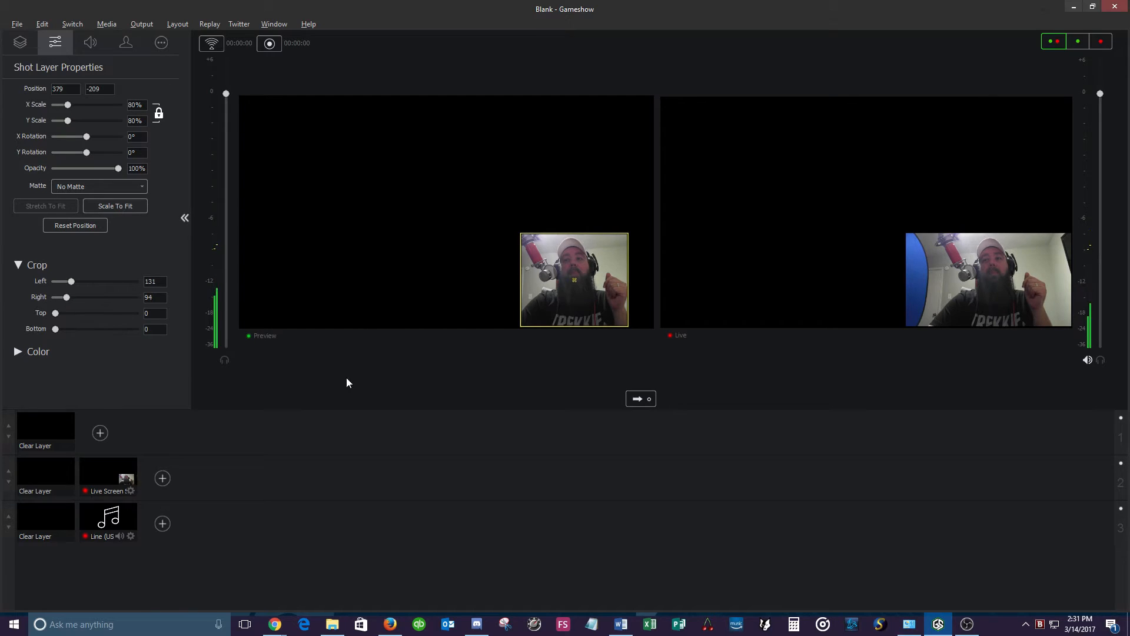
pyautogui.moveTo(558, 297); pyautogui.dragTo(581, 295)
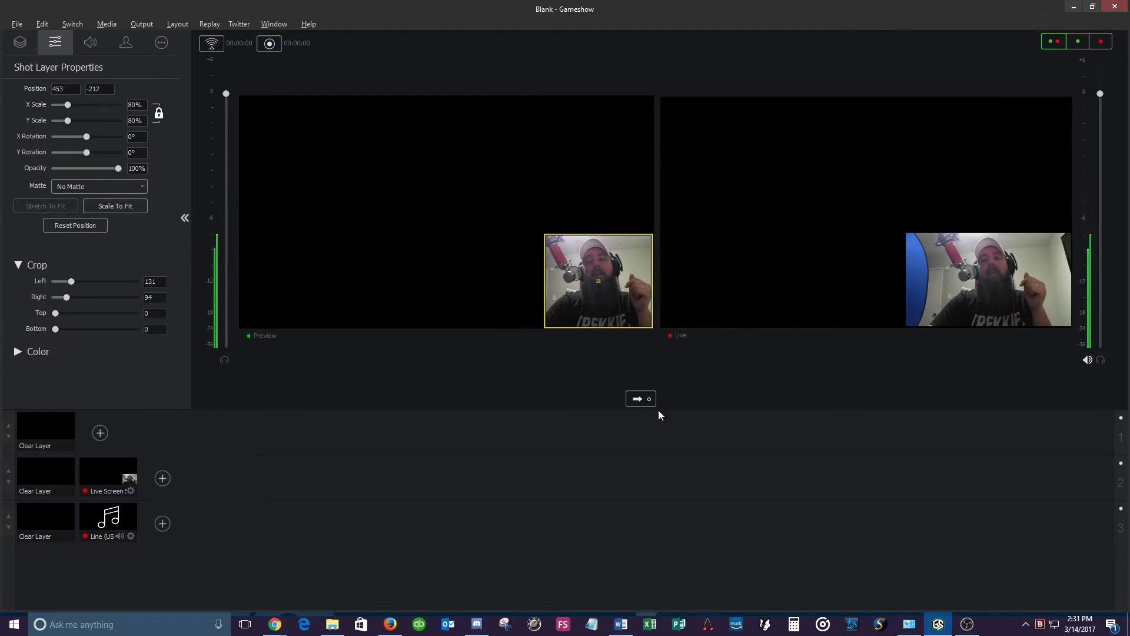
pyautogui.click(646, 399)
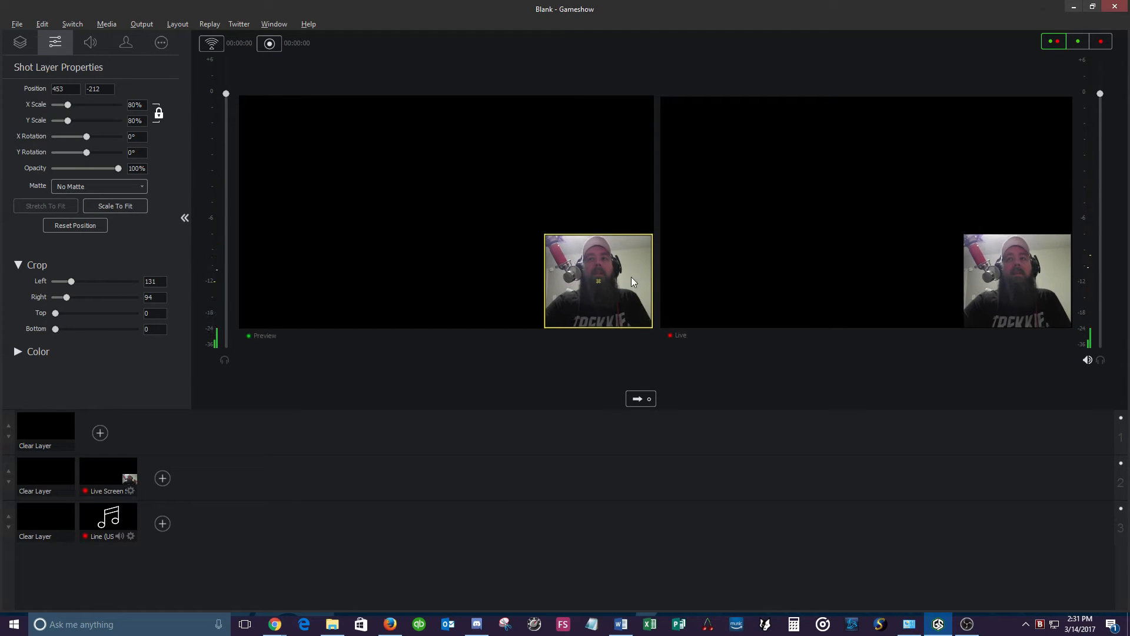
pyautogui.moveTo(631, 277)
pyautogui.mouseDown()
pyautogui.moveTo(631, 139)
pyautogui.moveTo(631, 196)
pyautogui.moveTo(337, 223)
pyautogui.moveTo(330, 206)
pyautogui.moveTo(325, 268)
pyautogui.moveTo(581, 263)
pyautogui.moveTo(631, 278)
pyautogui.mouseUp()
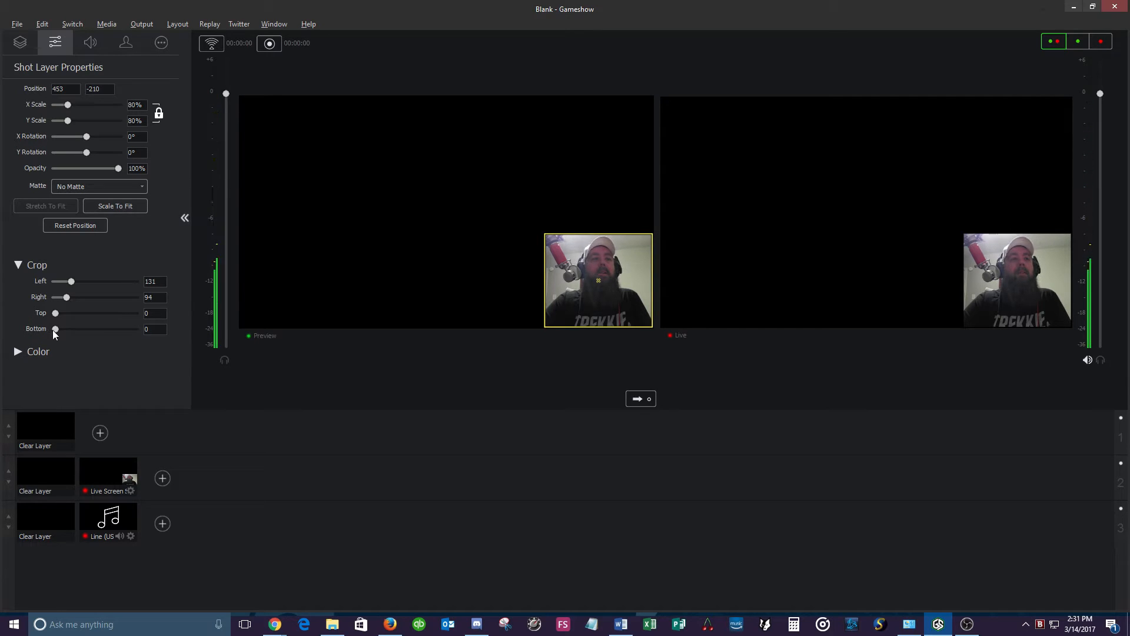
pyautogui.moveTo(52, 329); pyautogui.dragTo(30, 311)
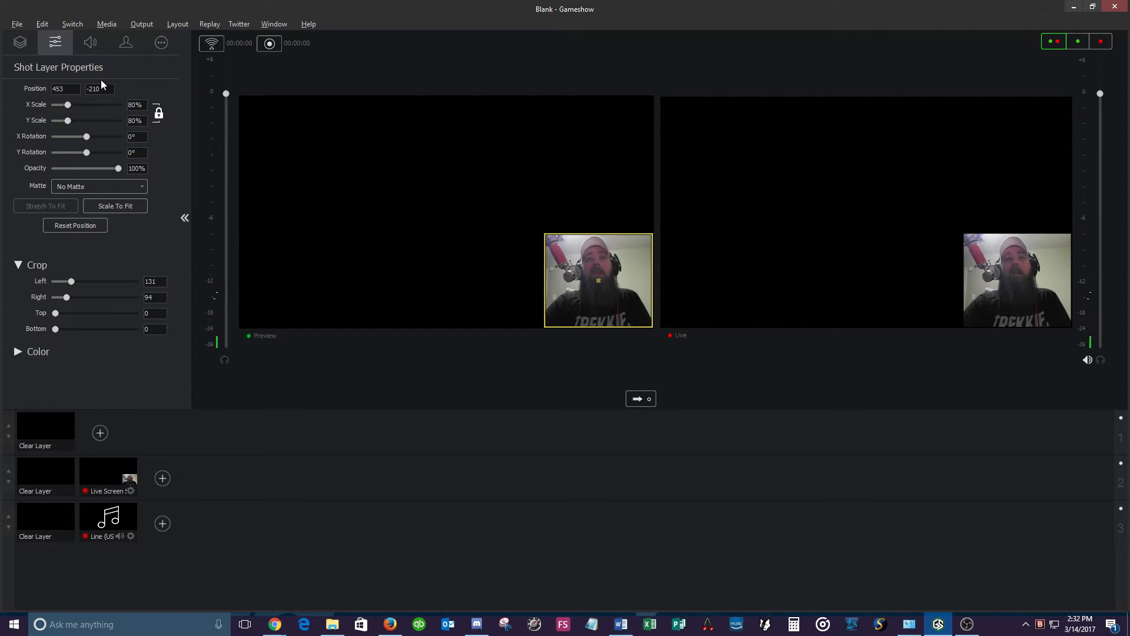
# Step: Try a chroma key on the webcam layer with the wall behind the person as key color, and send it live
pyautogui.click(126, 44)
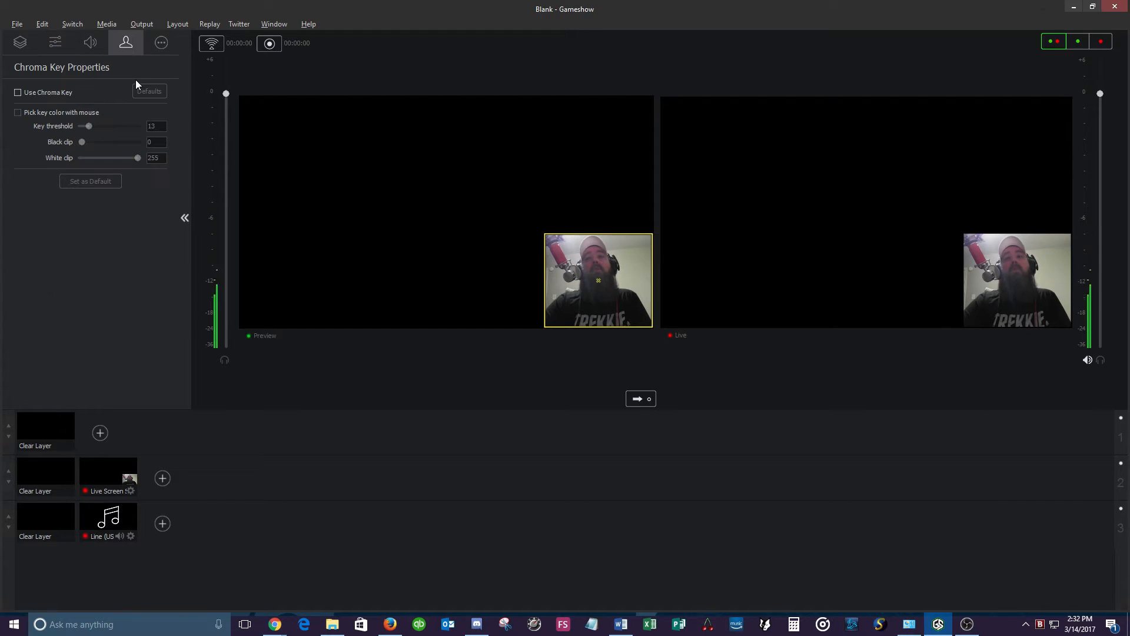
pyautogui.click(18, 93)
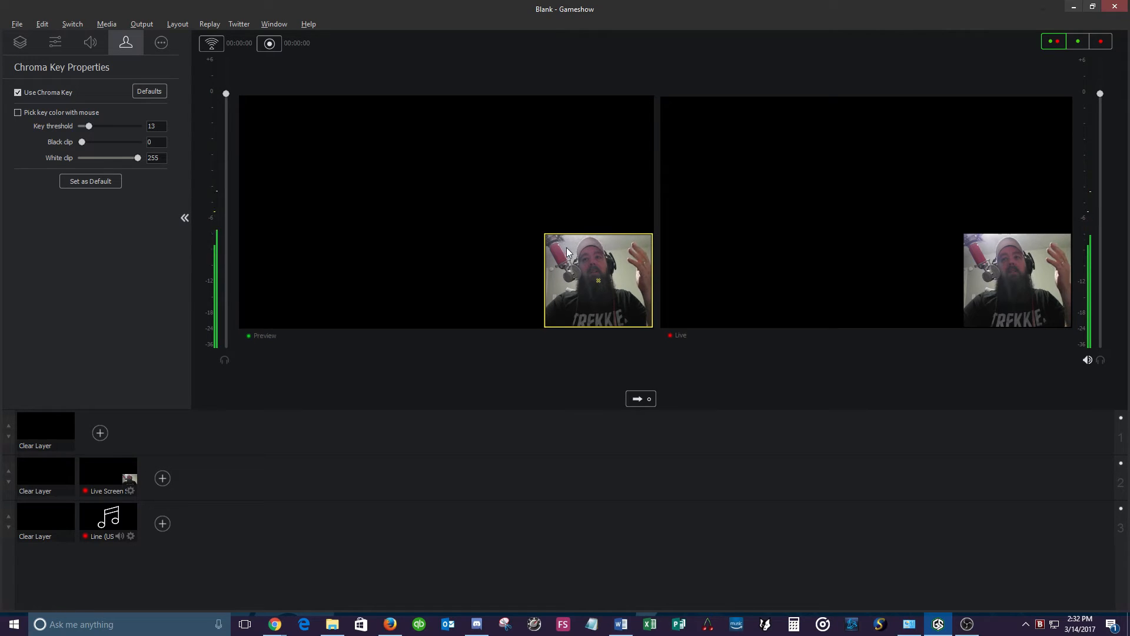
pyautogui.click(18, 113)
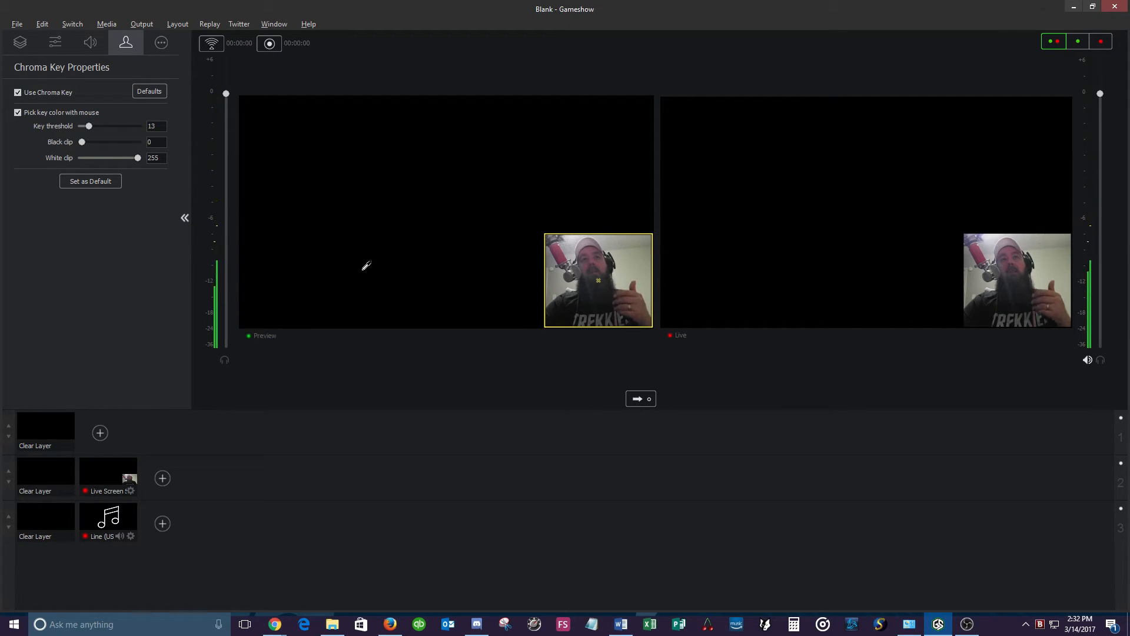
pyautogui.click(634, 272)
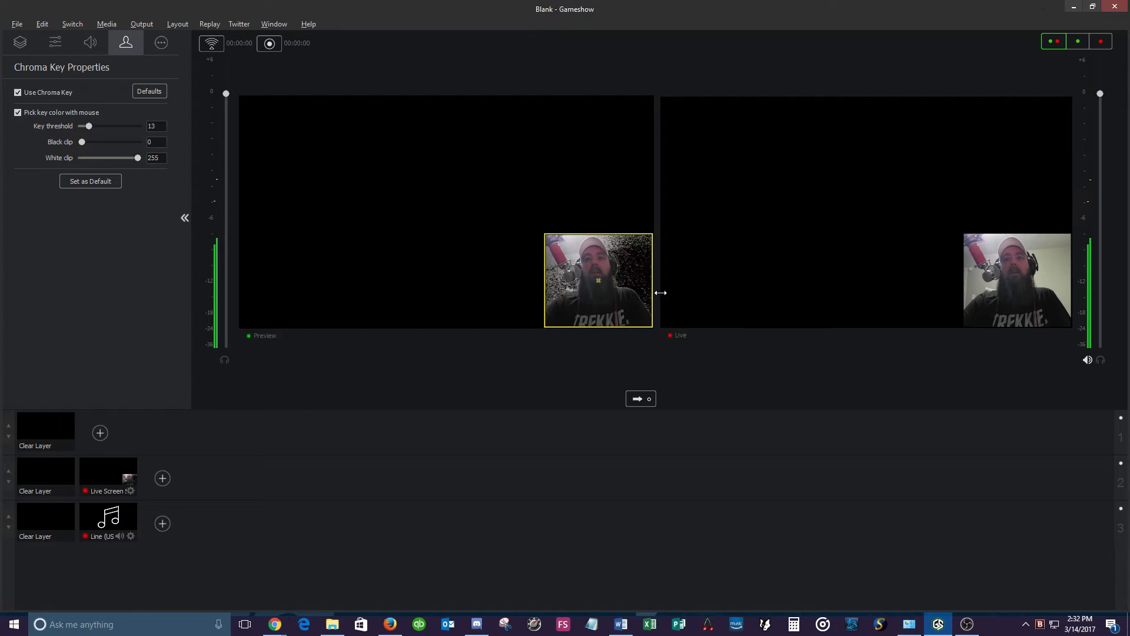
pyautogui.click(640, 398)
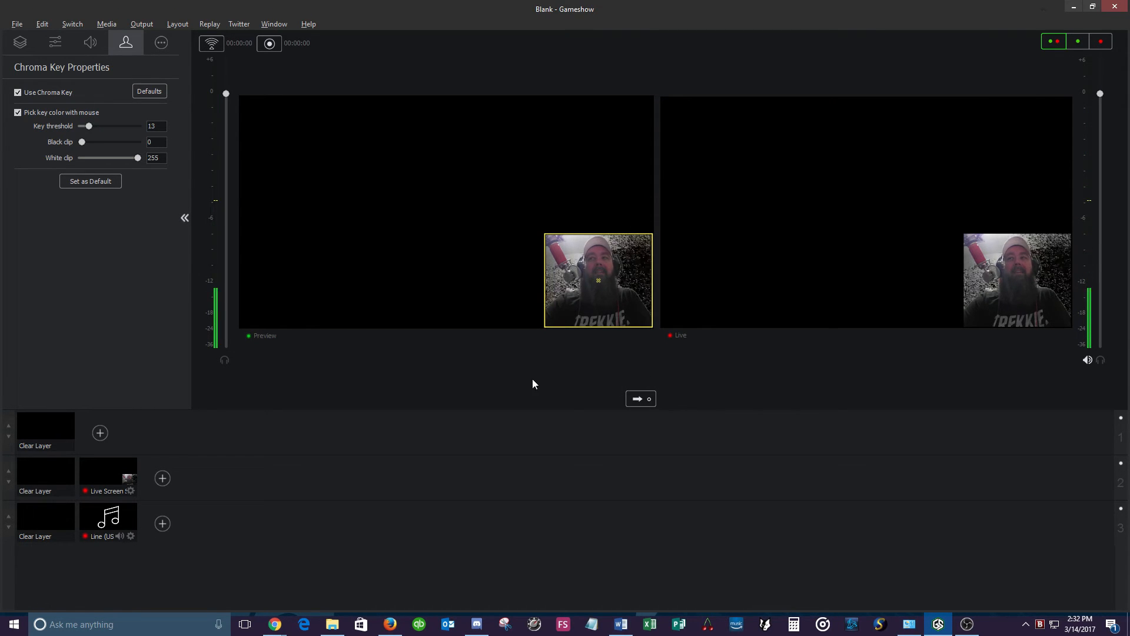
# Step: Set the chroma key threshold to 22, and turn off key color picking and the chroma key
pyautogui.moveTo(89, 126); pyautogui.dragTo(157, 161)
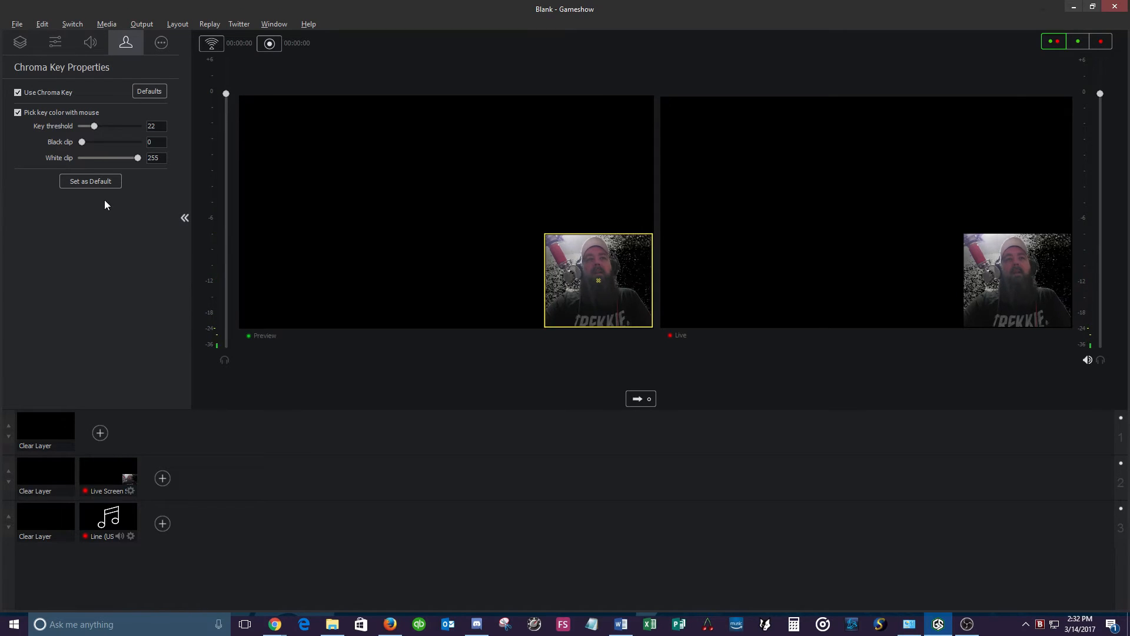
pyautogui.click(18, 111)
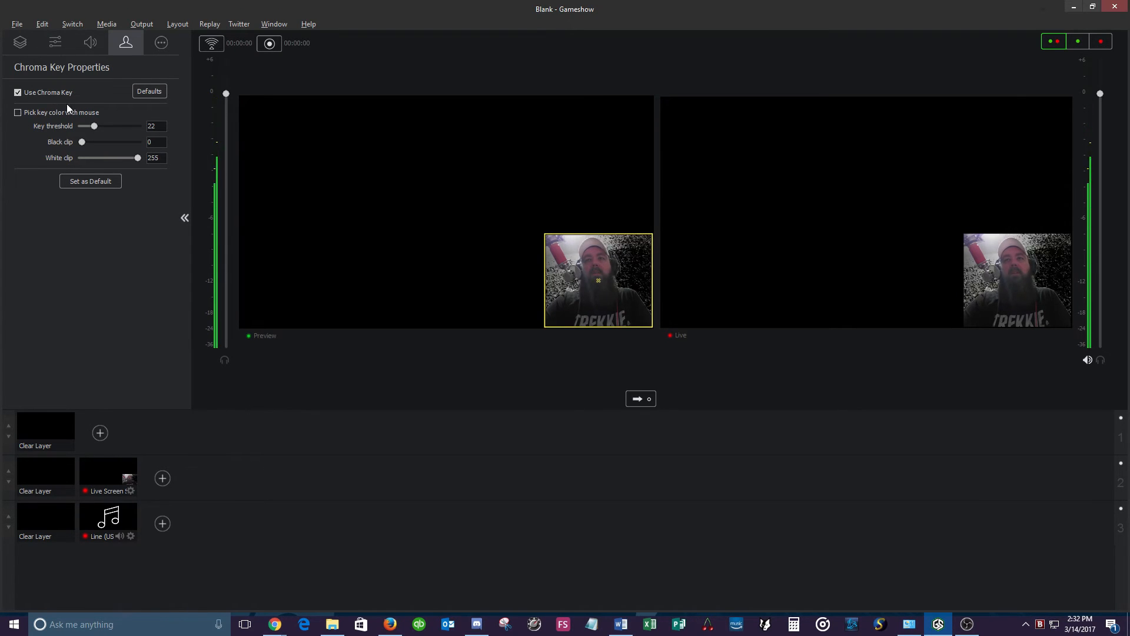
pyautogui.click(18, 93)
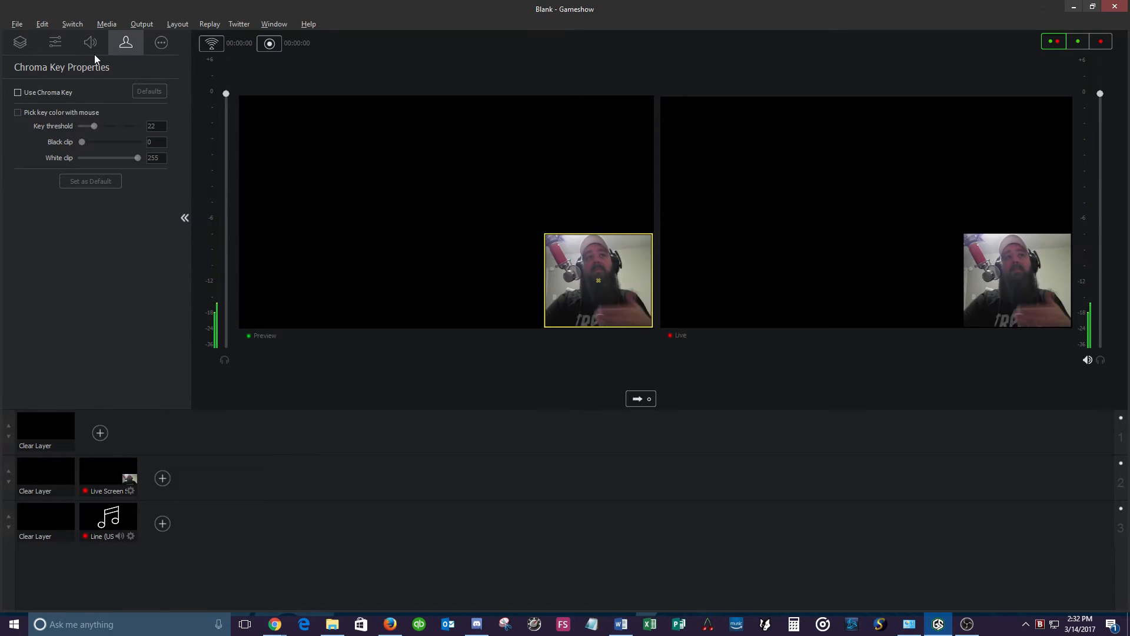
# Step: Examine the LifeCam Studio source's device properties and its camera configuration settings, such as brightness, contrast and saturation
pyautogui.click(162, 43)
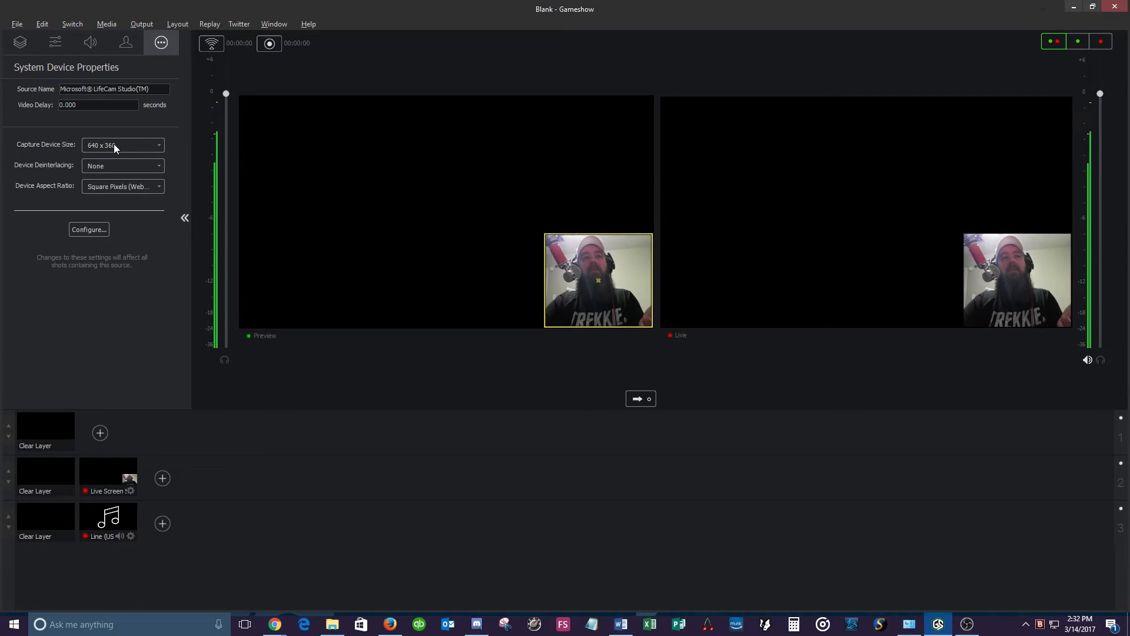
pyautogui.click(103, 230)
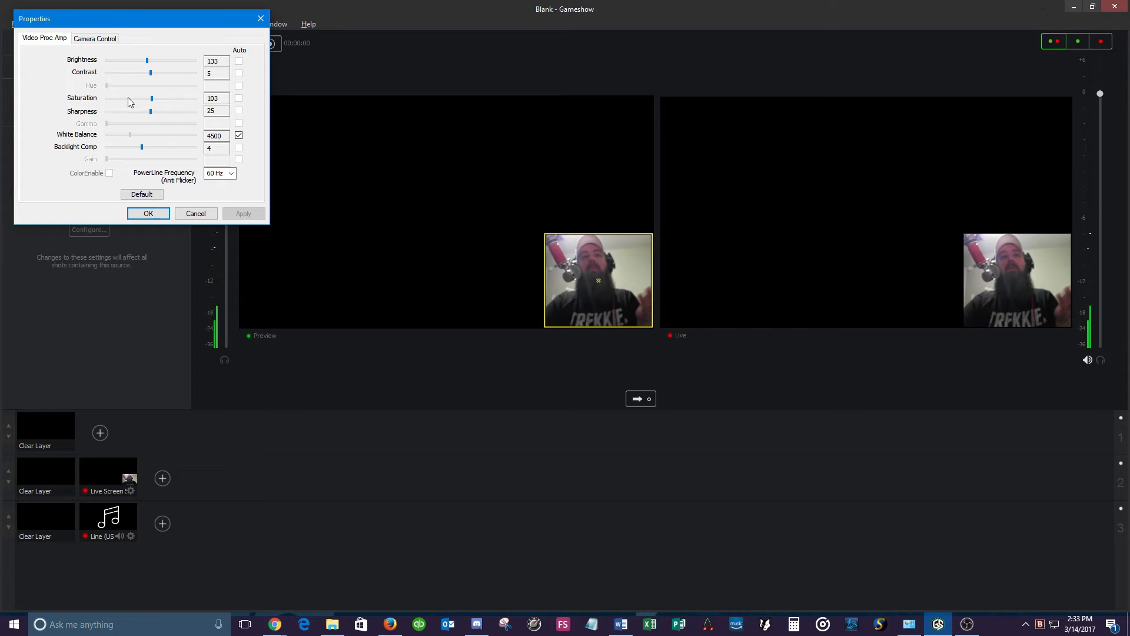
pyautogui.click(148, 213)
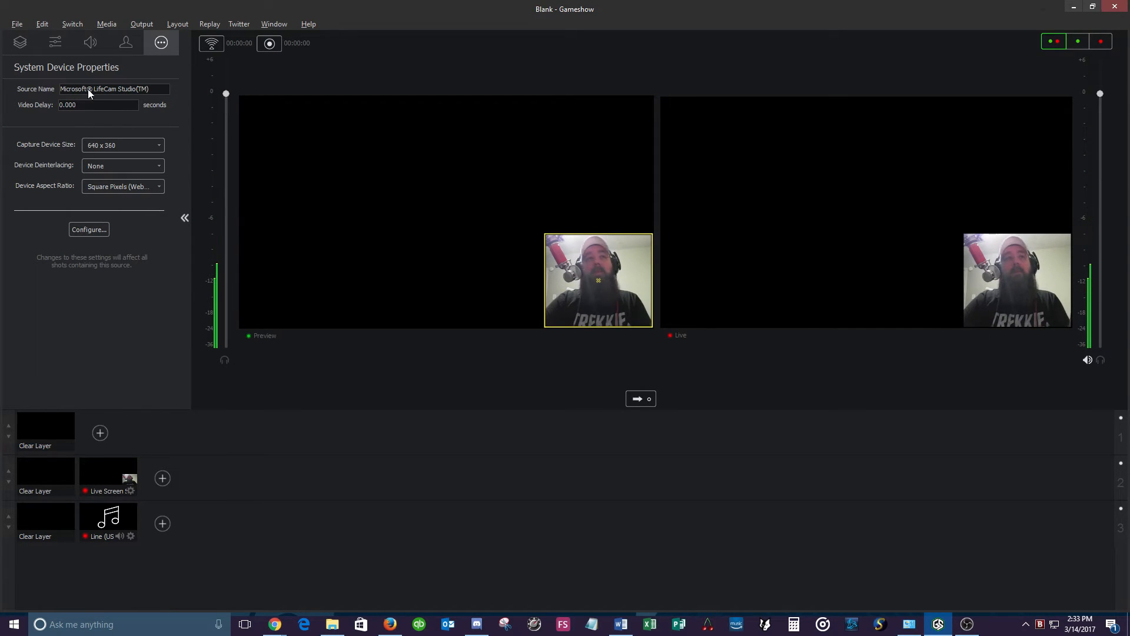
# Step: Minimize Gameshow and launch Guild Wars 2 from the desktop
pyautogui.click(20, 42)
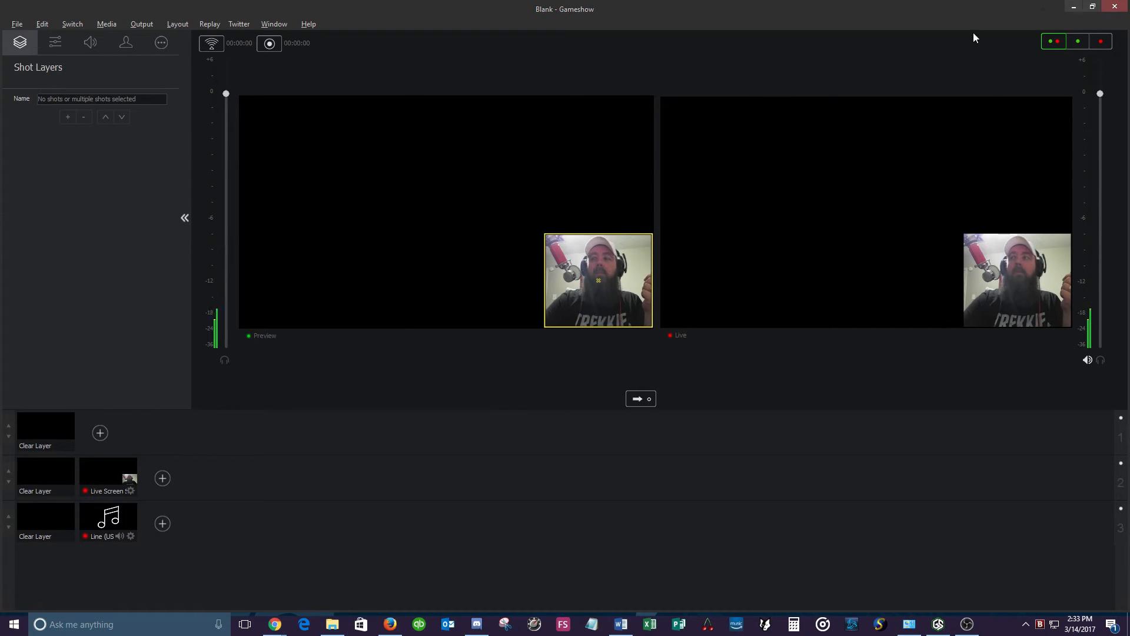
pyautogui.press('super')
pyautogui.click(1073, 5)
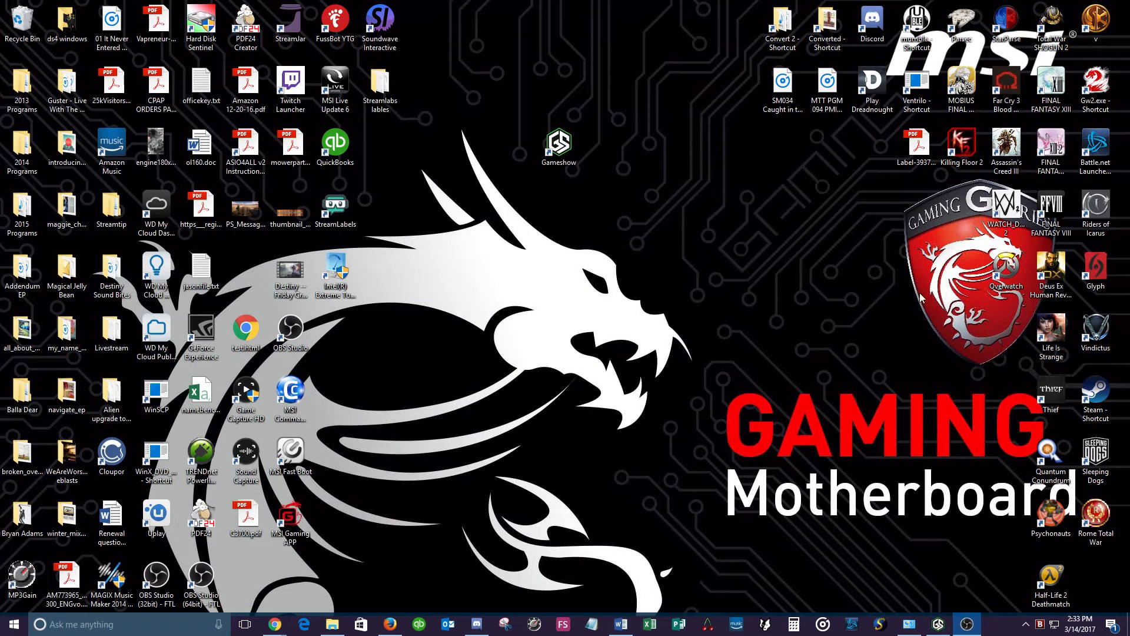
pyautogui.click(1098, 82)
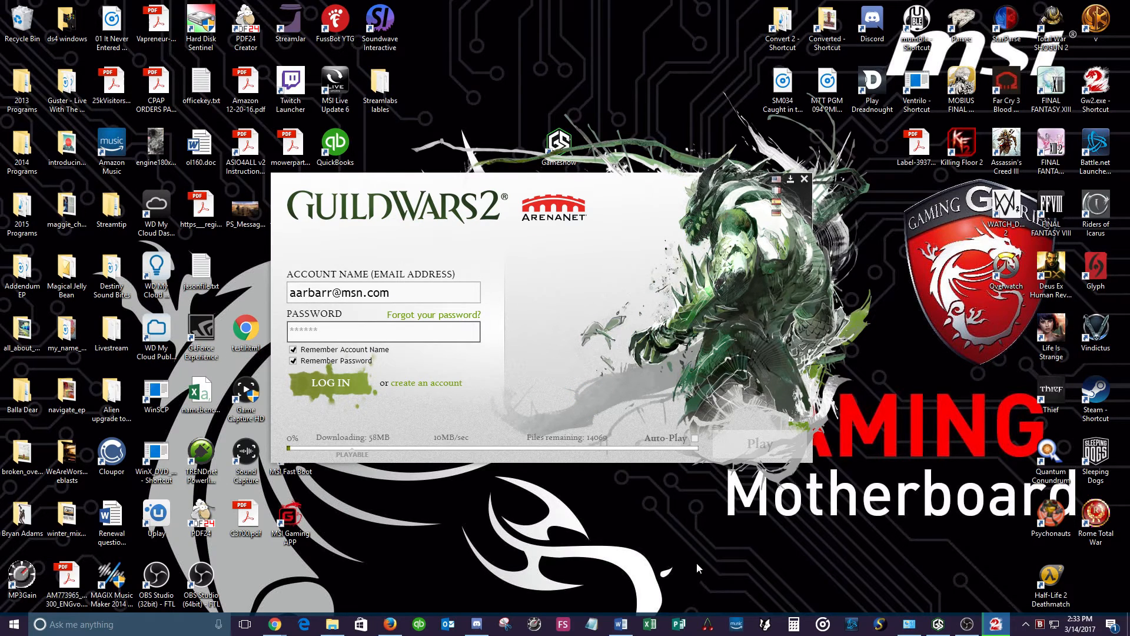
# Step: Switch back to Gameshow and start adding a Screen Capture source to the Live Screen Shot
pyautogui.click(938, 624)
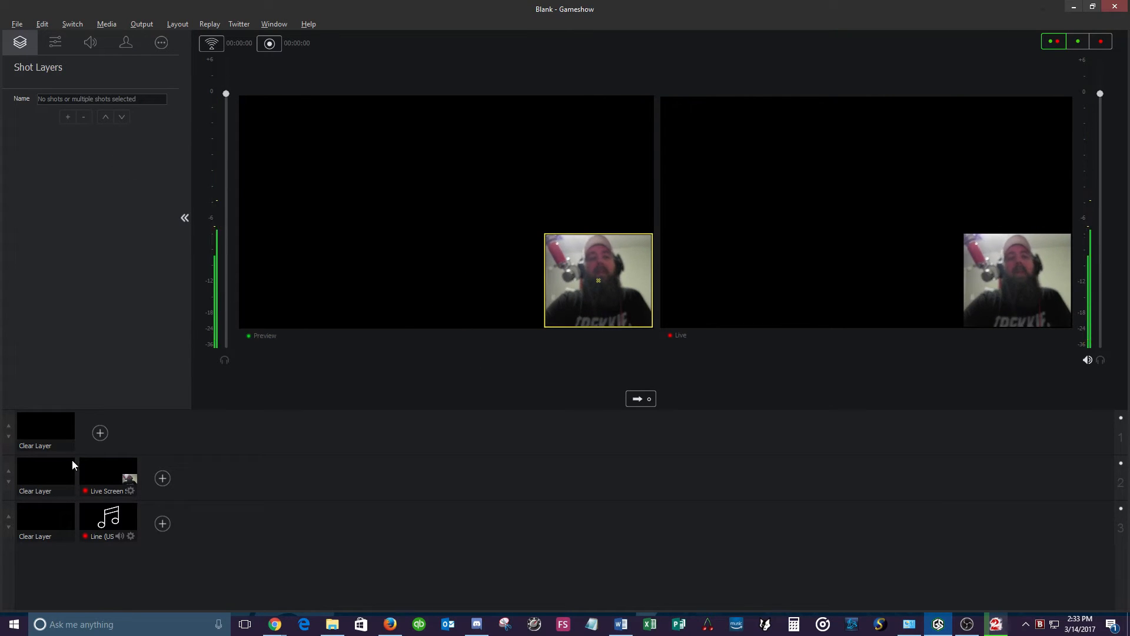
pyautogui.click(109, 471)
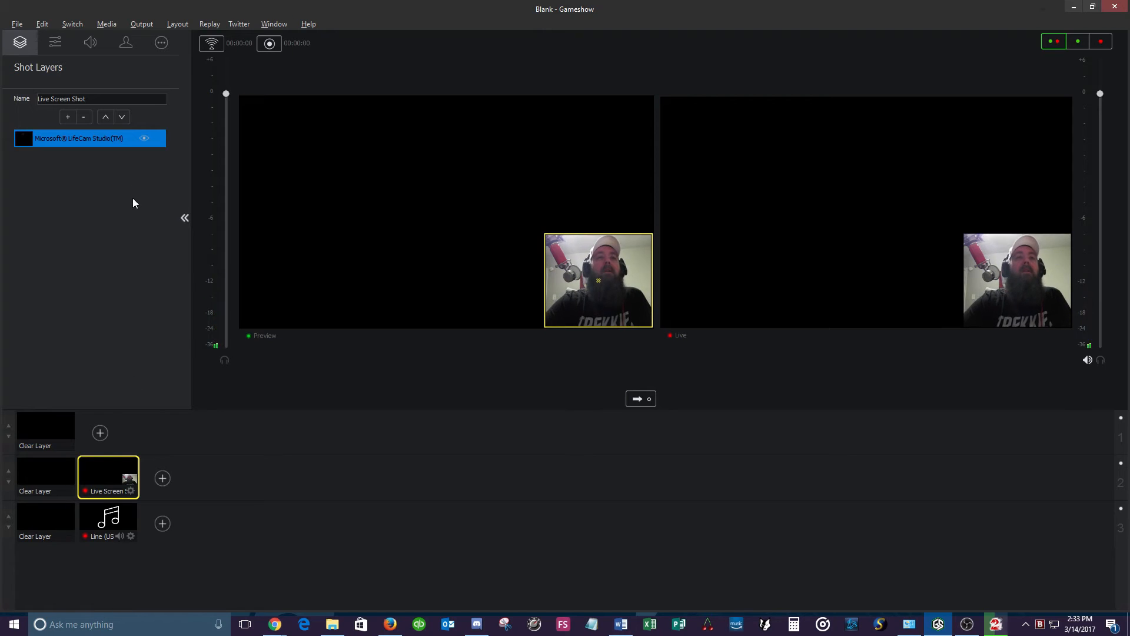
pyautogui.click(68, 117)
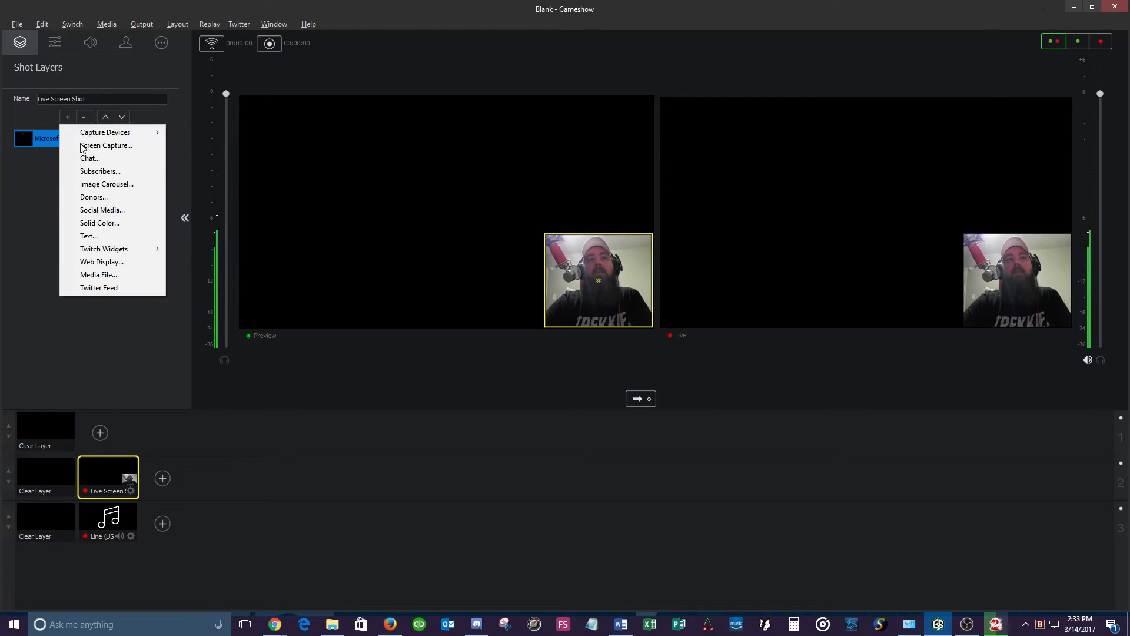
pyautogui.moveTo(119, 135)
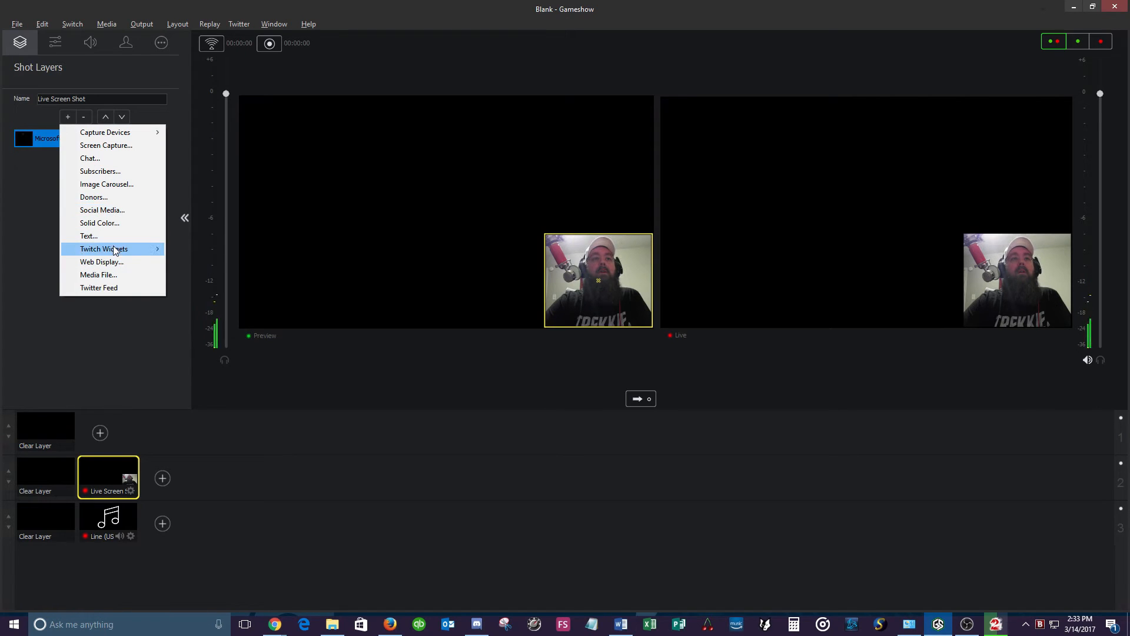
pyautogui.click(113, 145)
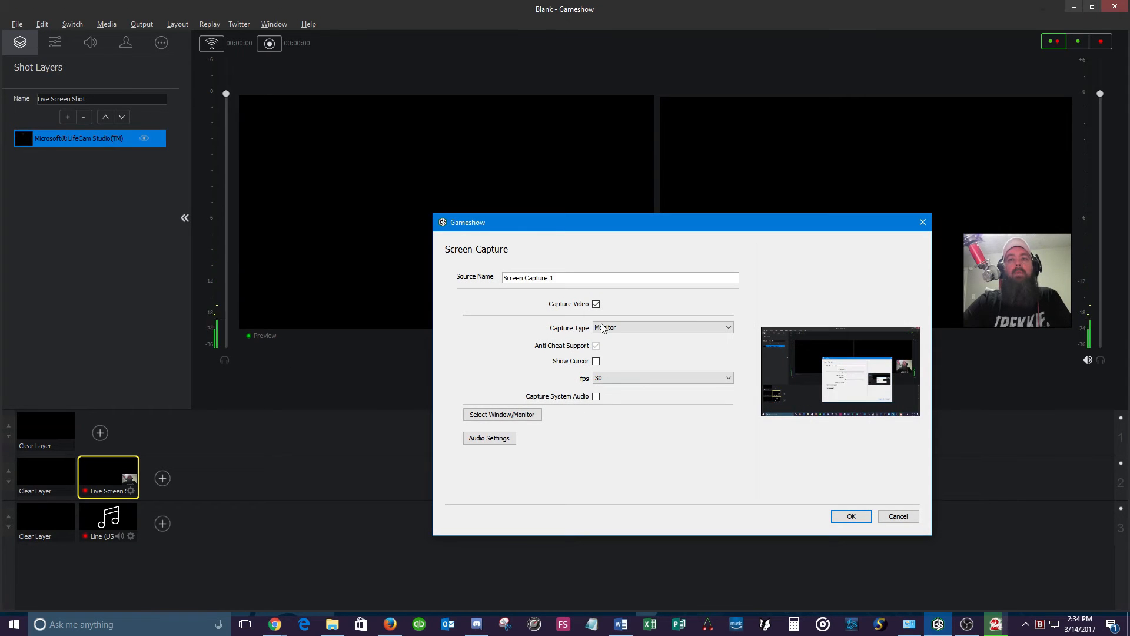
# Step: Name the new screen capture source "PC Game Capture"
pyautogui.moveTo(619, 221); pyautogui.dragTo(542, 208)
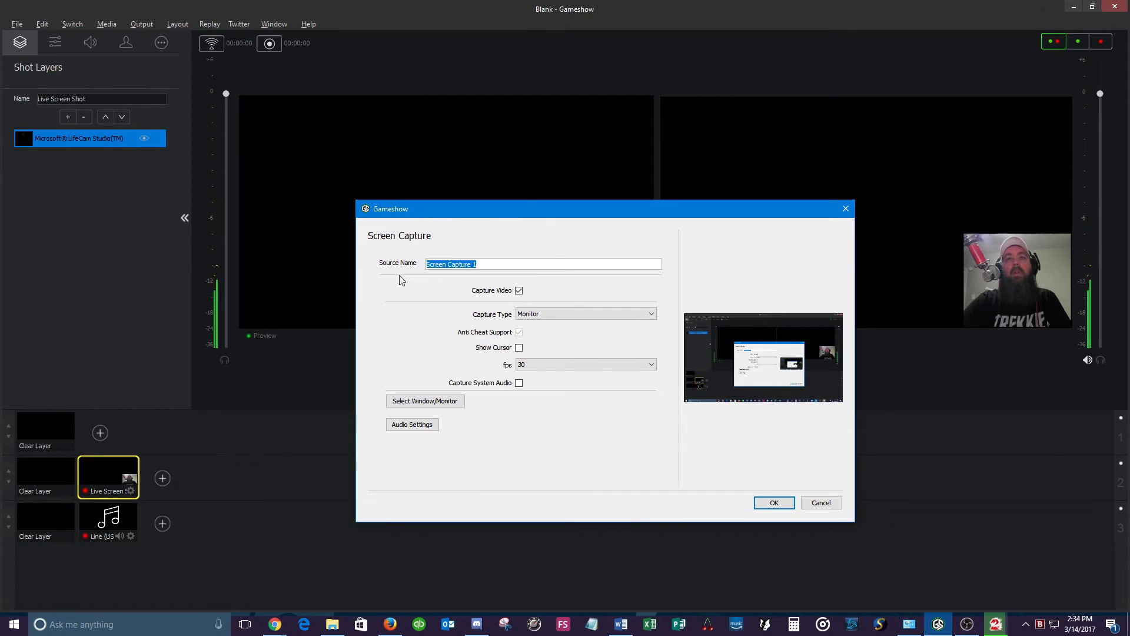
pyautogui.write('G')
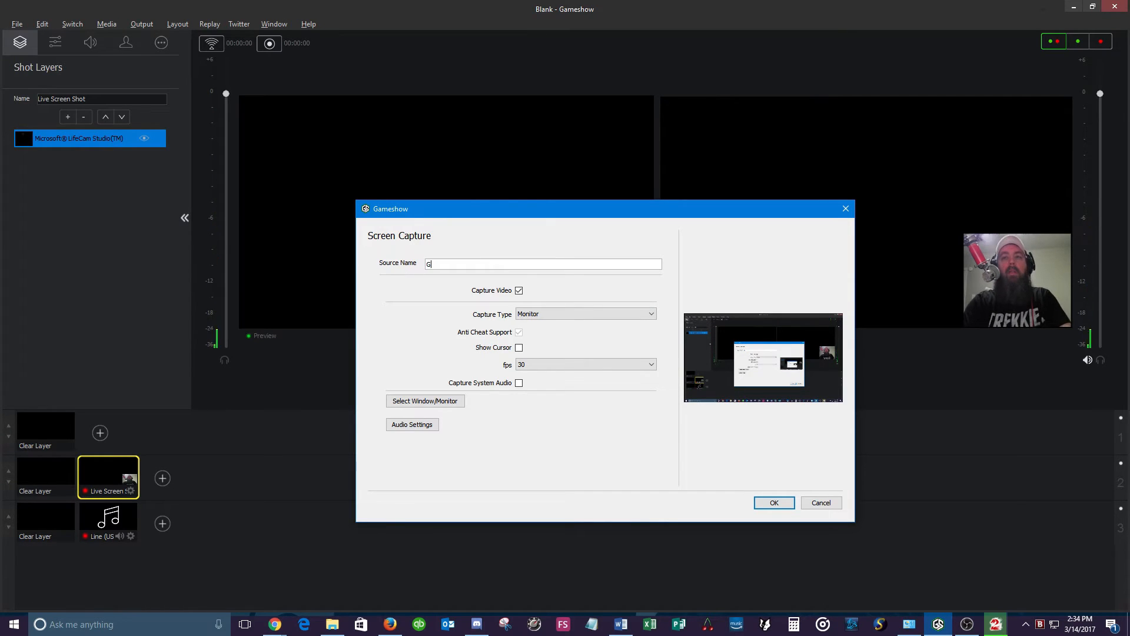
pyautogui.write('WG')
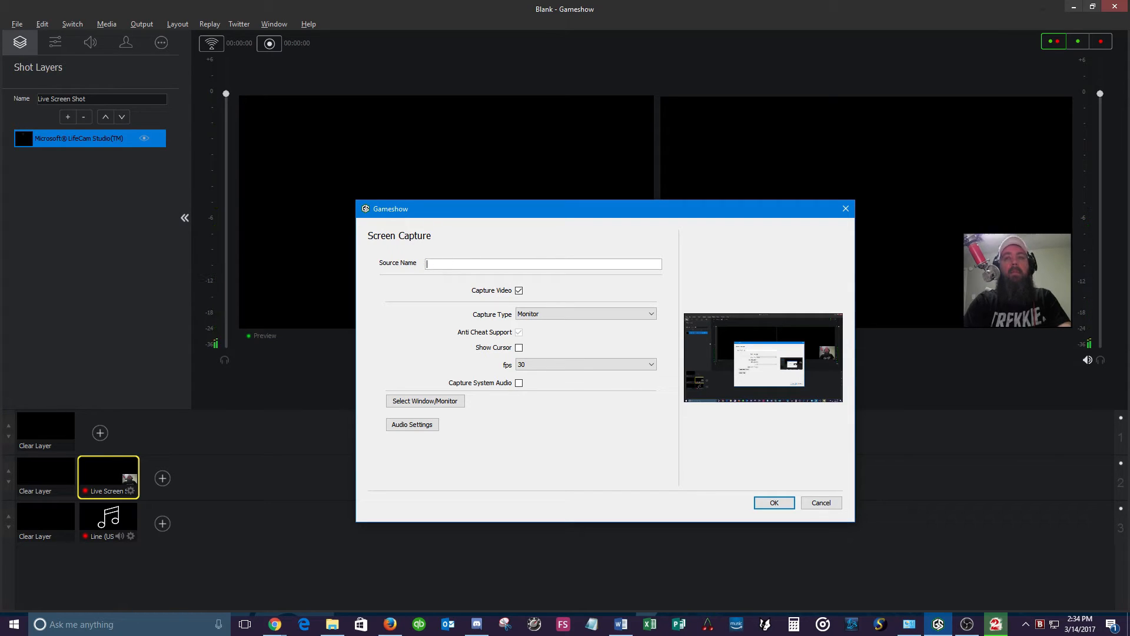
pyautogui.write('C')
pyautogui.write('C')
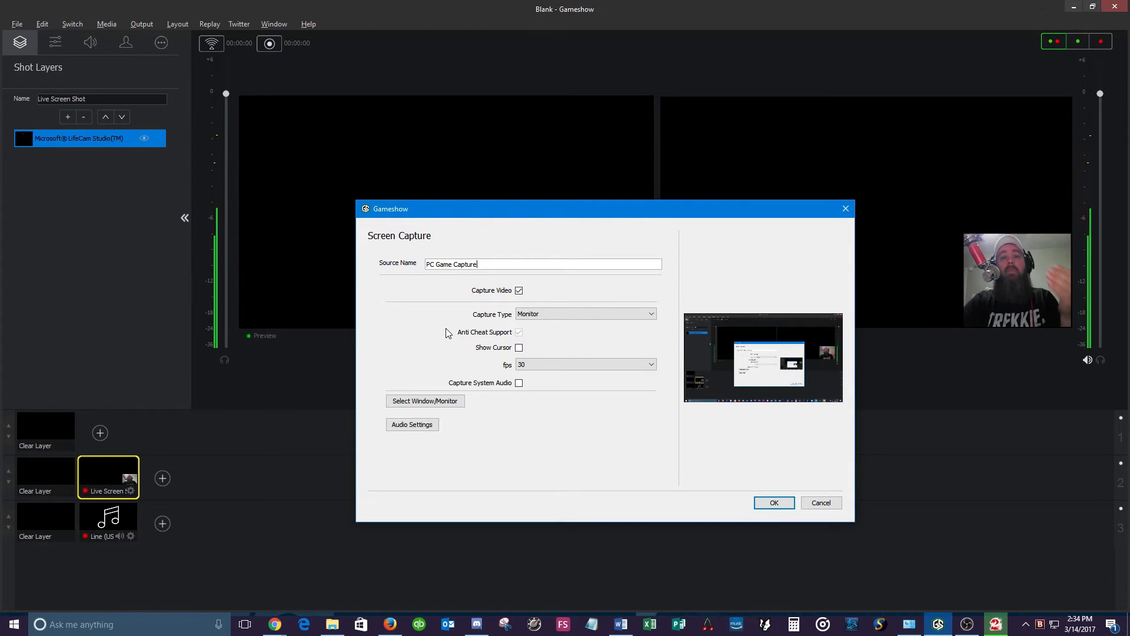
# Step: Set the PC Game Capture type to Game and target the Gw2-64.exe application instead of any full-screen game
pyautogui.click(653, 313)
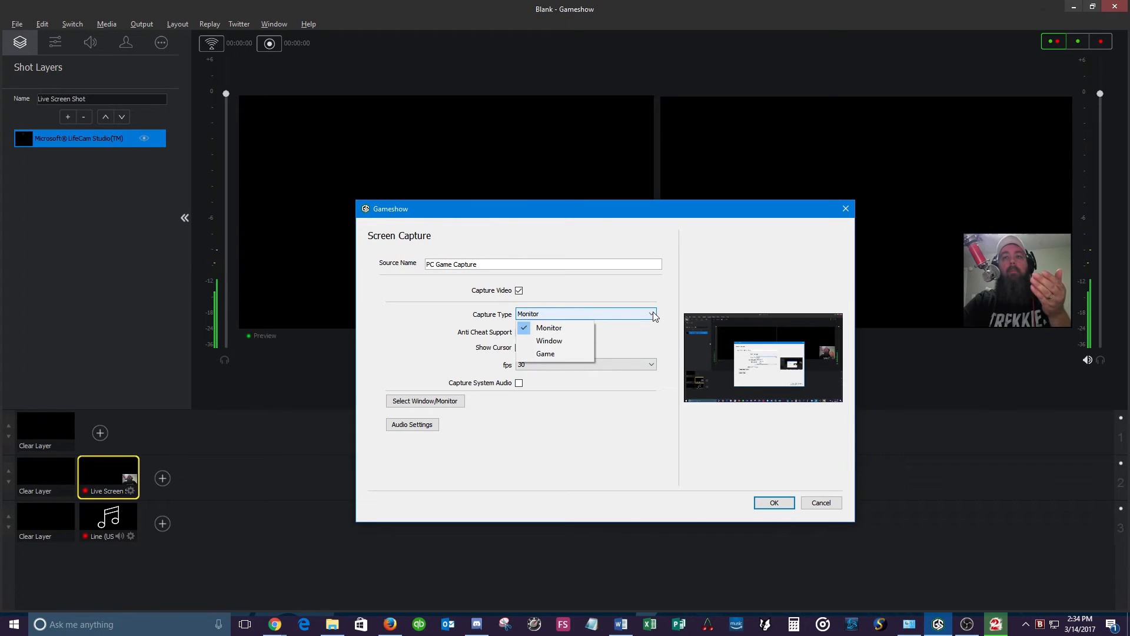
pyautogui.click(557, 353)
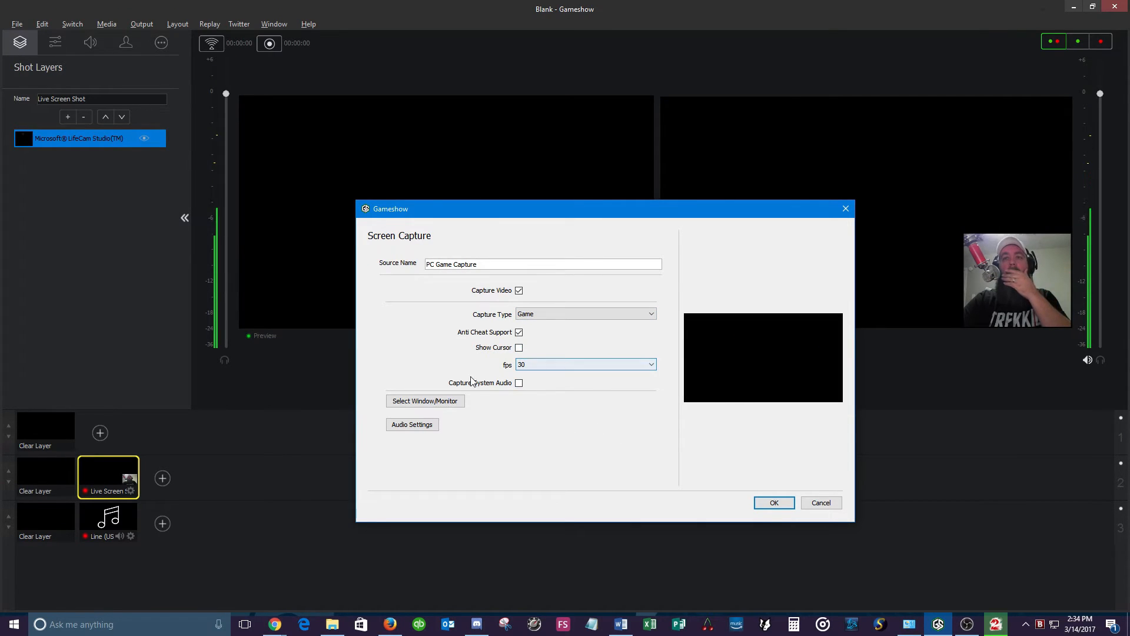
pyautogui.click(443, 403)
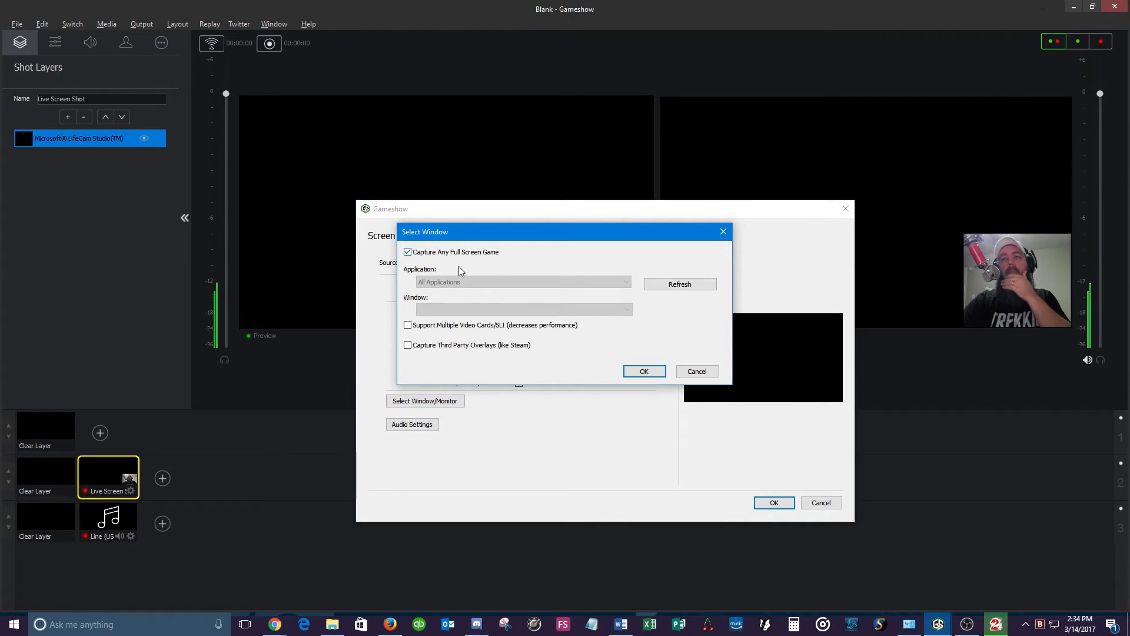
pyautogui.click(408, 252)
pyautogui.click(627, 281)
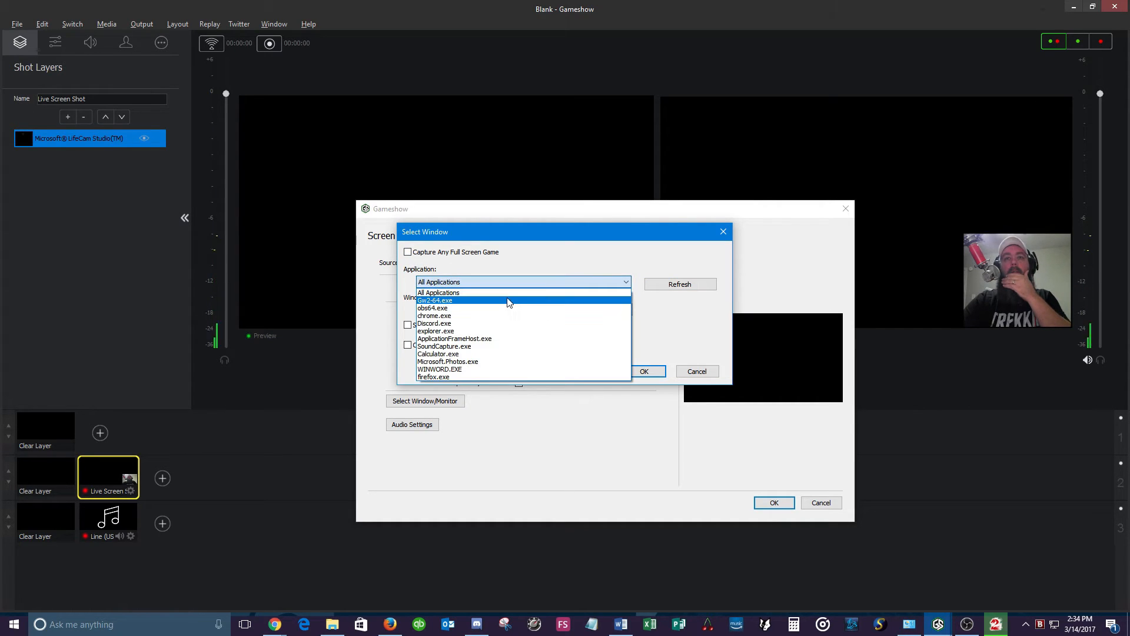
pyautogui.click(461, 301)
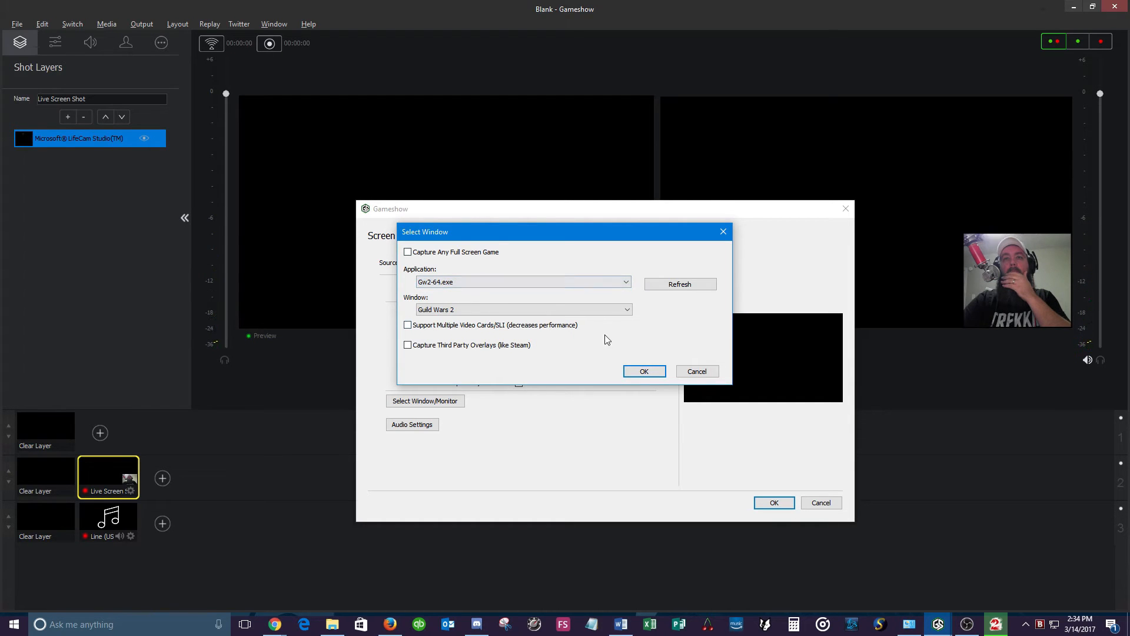
# Step: Switch to the Guild Wars 2 launcher, log in with the remembered account, start the game and minimize it at character selection
pyautogui.click(995, 625)
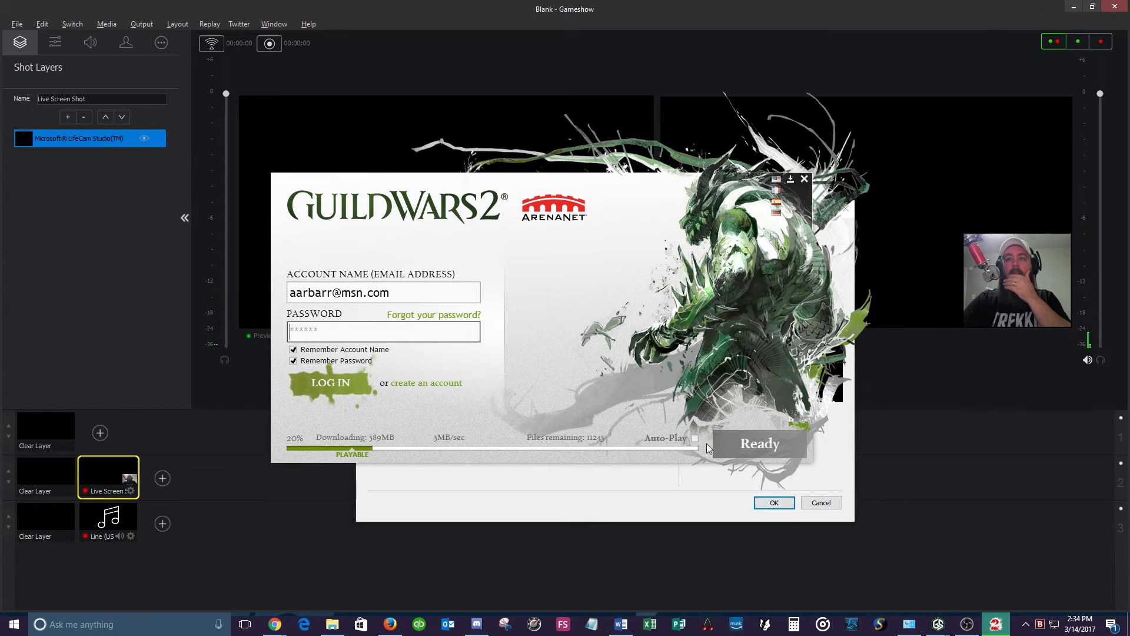
pyautogui.press('Return')
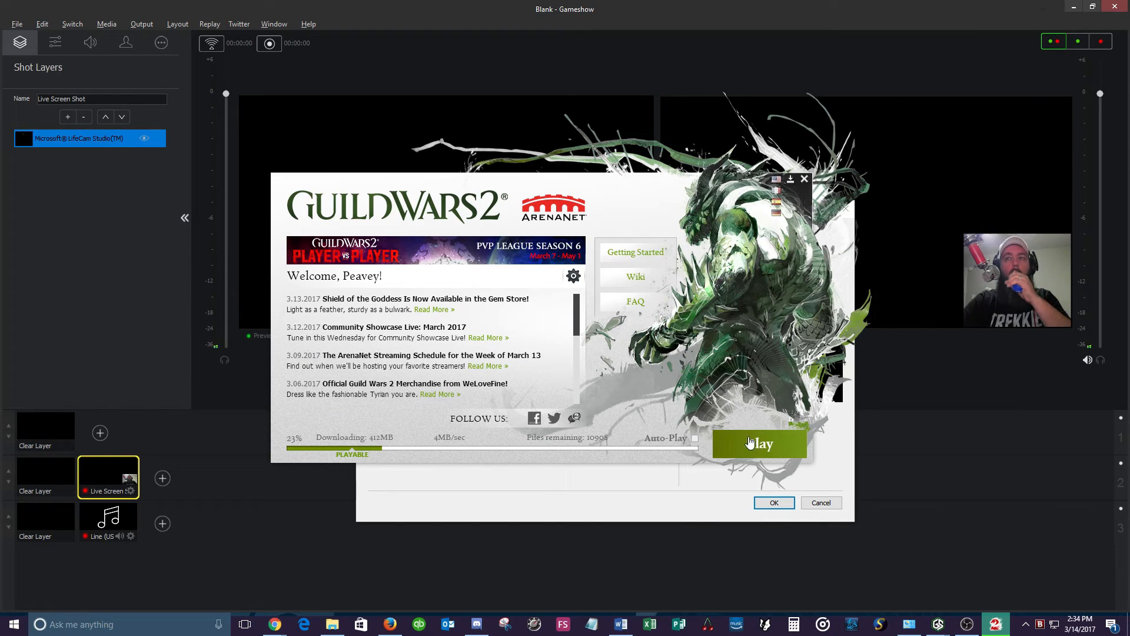
pyautogui.click(749, 443)
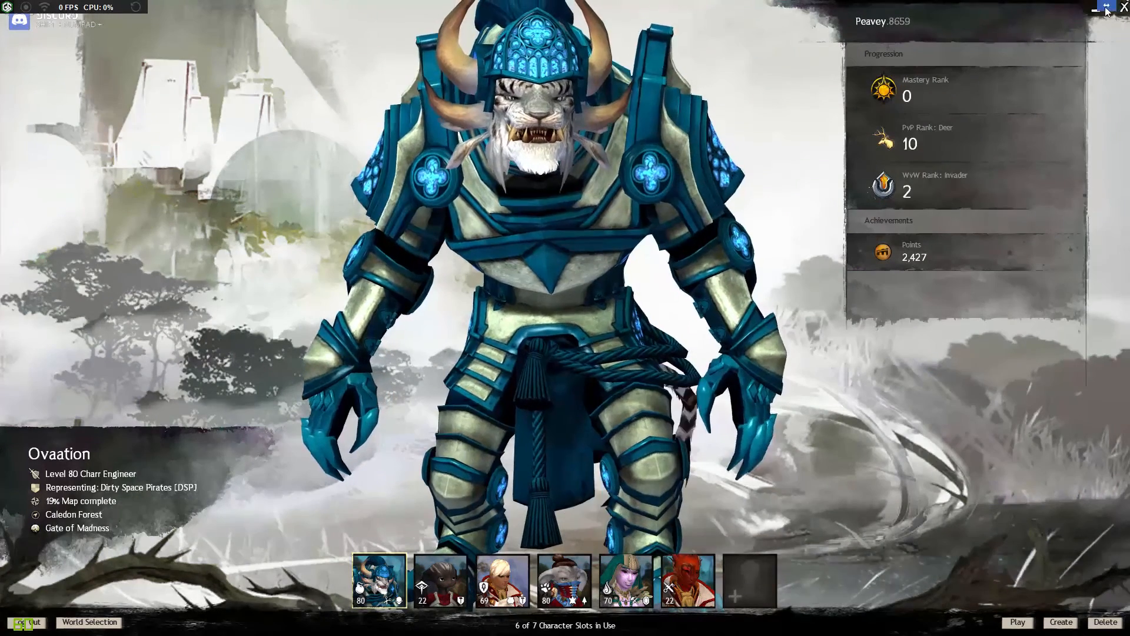
pyautogui.click(1095, 9)
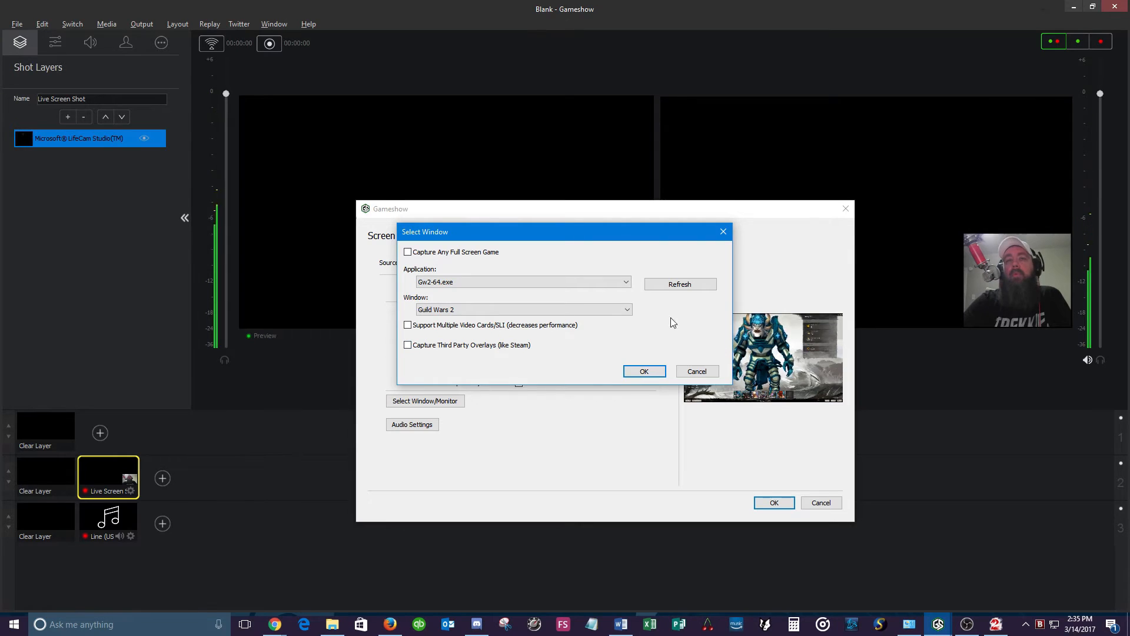
# Step: Enable Capture Any Full Screen Game and add the PC Game Capture source to the shot
pyautogui.click(408, 253)
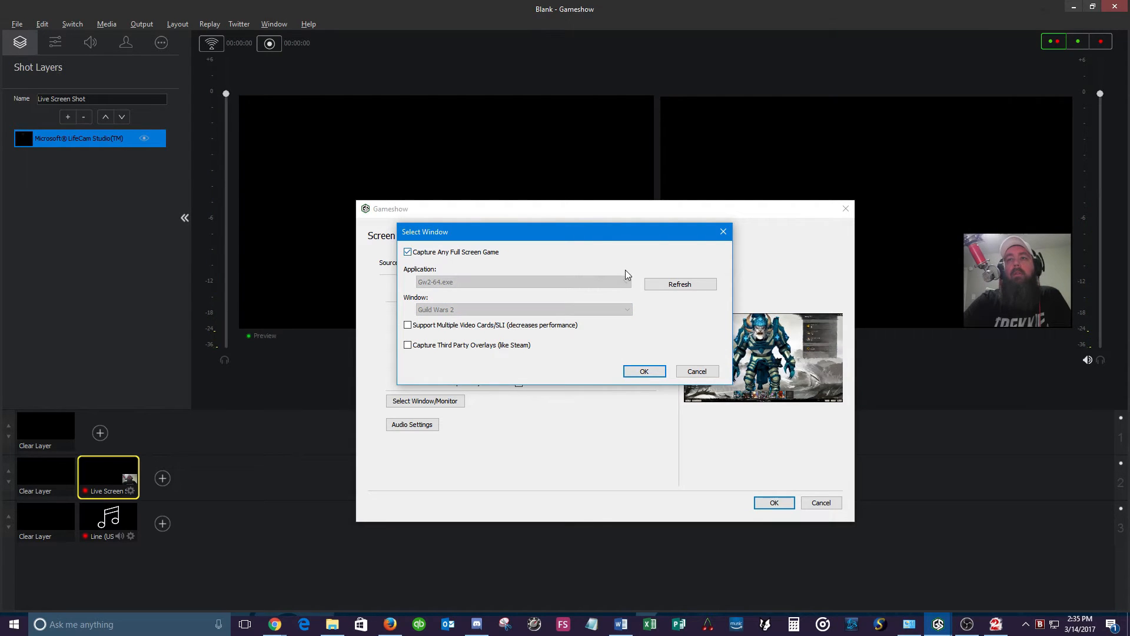
pyautogui.click(644, 372)
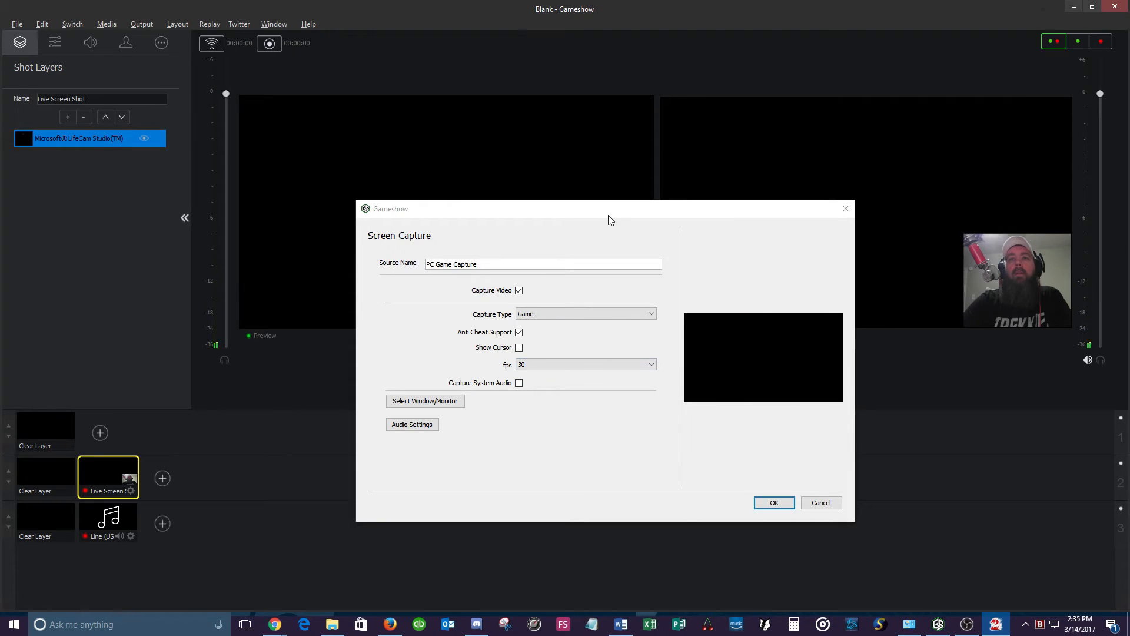
pyautogui.moveTo(609, 215); pyautogui.dragTo(526, 196)
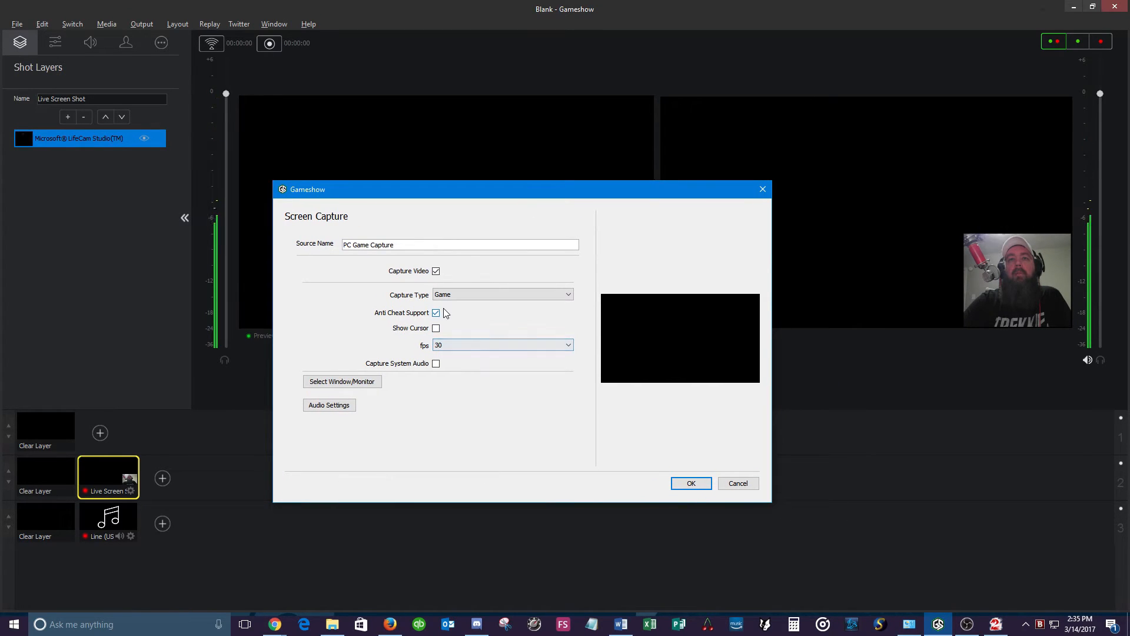
pyautogui.click(684, 486)
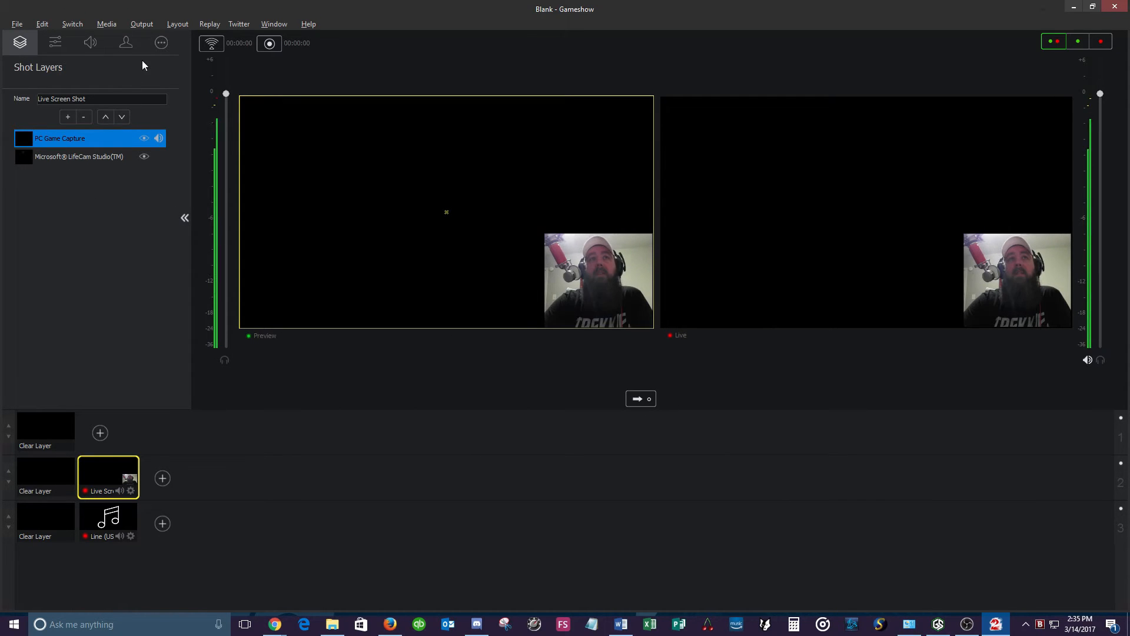
# Step: Reconfigure PC Game Capture to target Gw2-64.exe with Capture Any Full Screen Game off, then bring up Guild Wars 2 and return to Gameshow
pyautogui.click(160, 46)
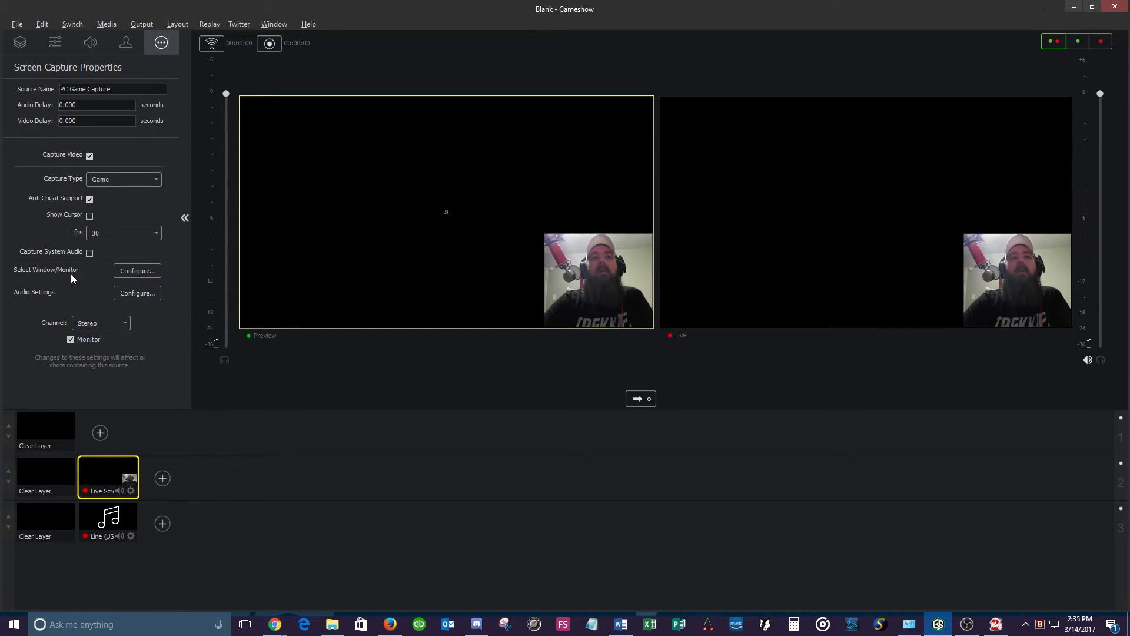
pyautogui.click(137, 271)
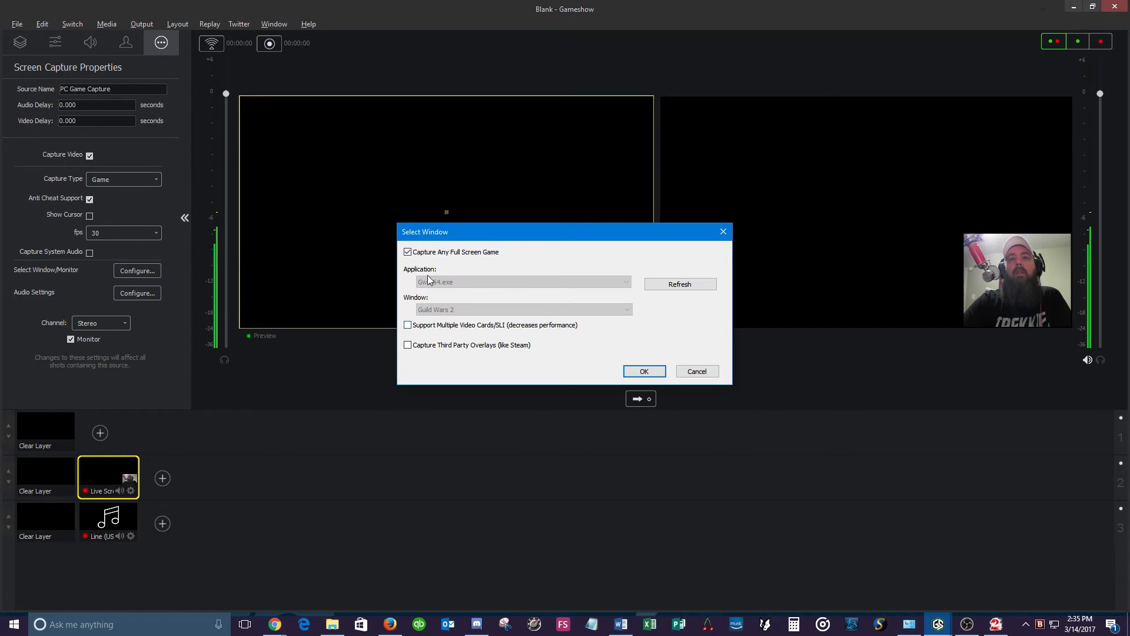
pyautogui.click(408, 253)
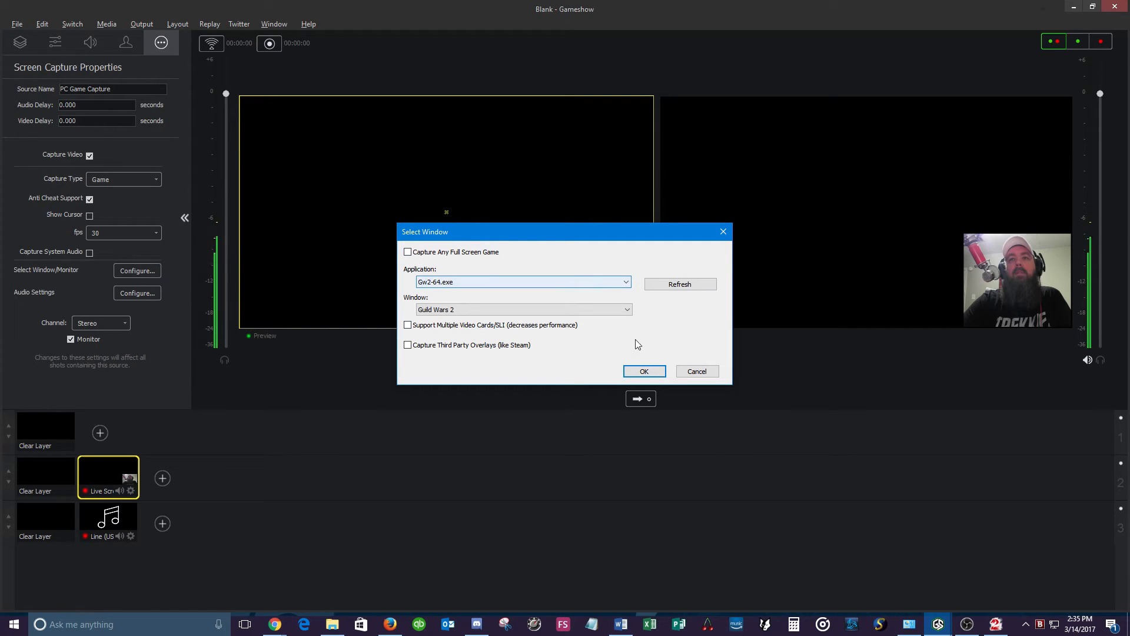
pyautogui.click(687, 286)
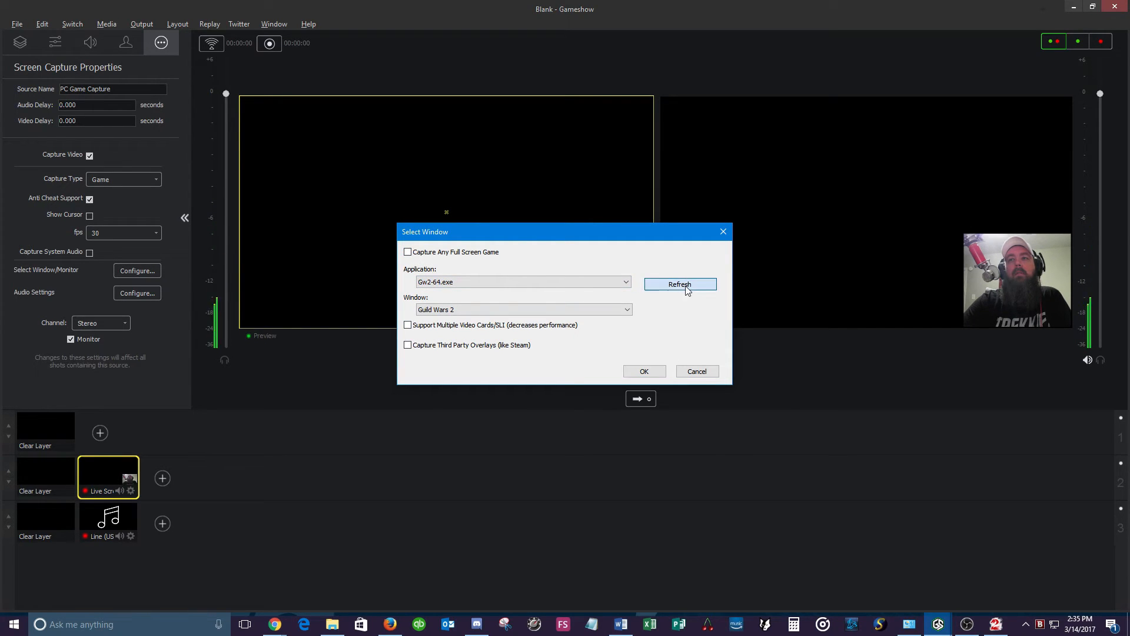
pyautogui.click(645, 372)
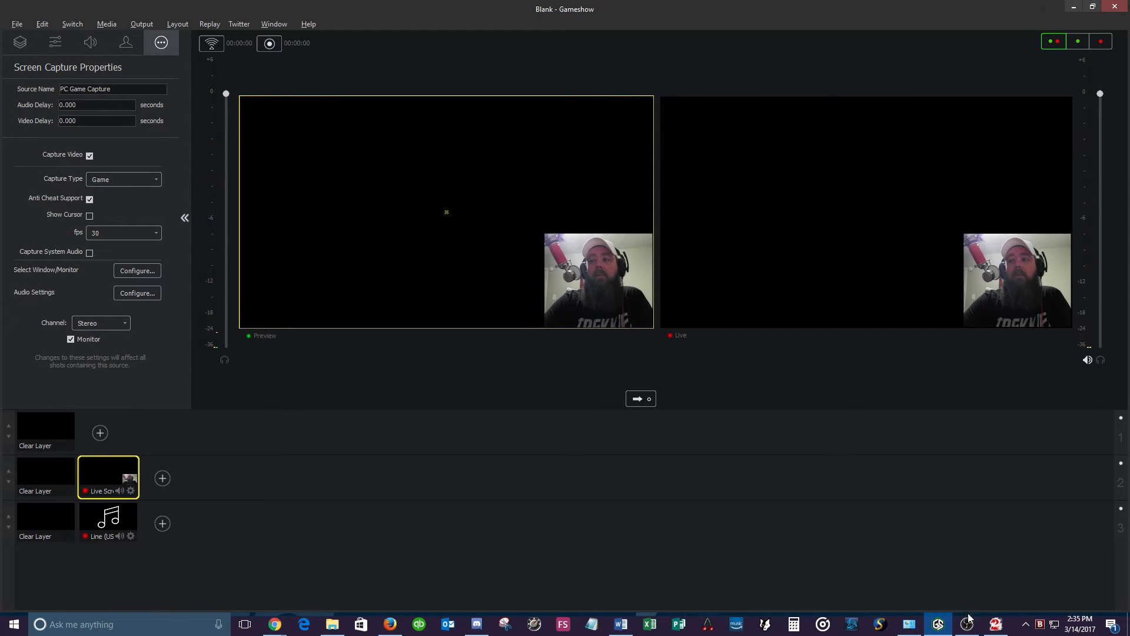
pyautogui.click(995, 624)
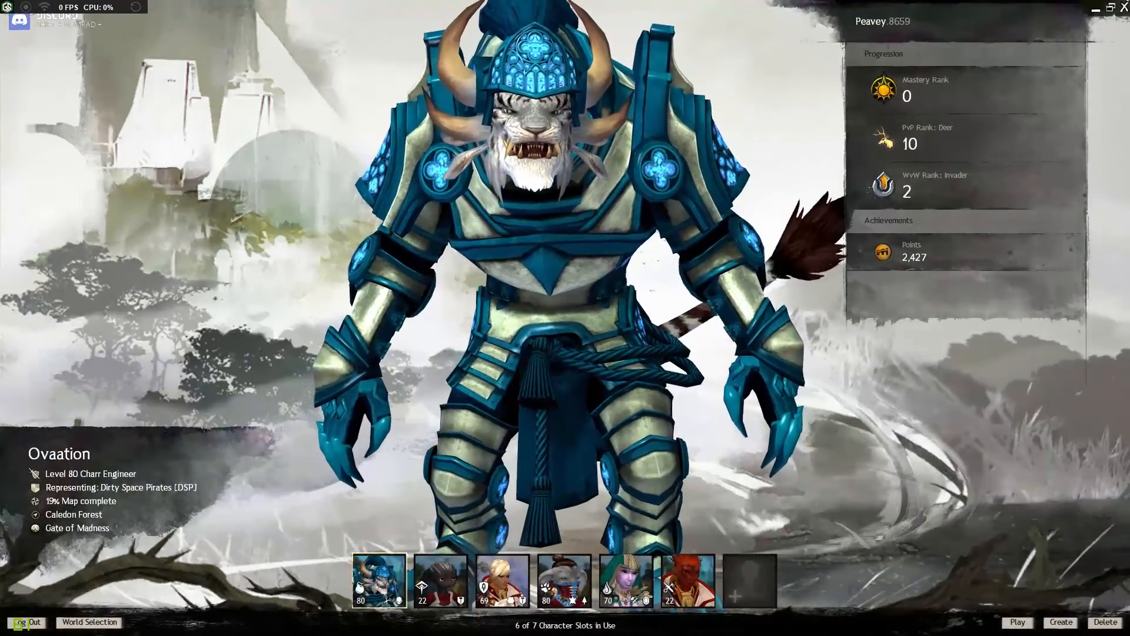
pyautogui.hotkey('alt', 'Tab')
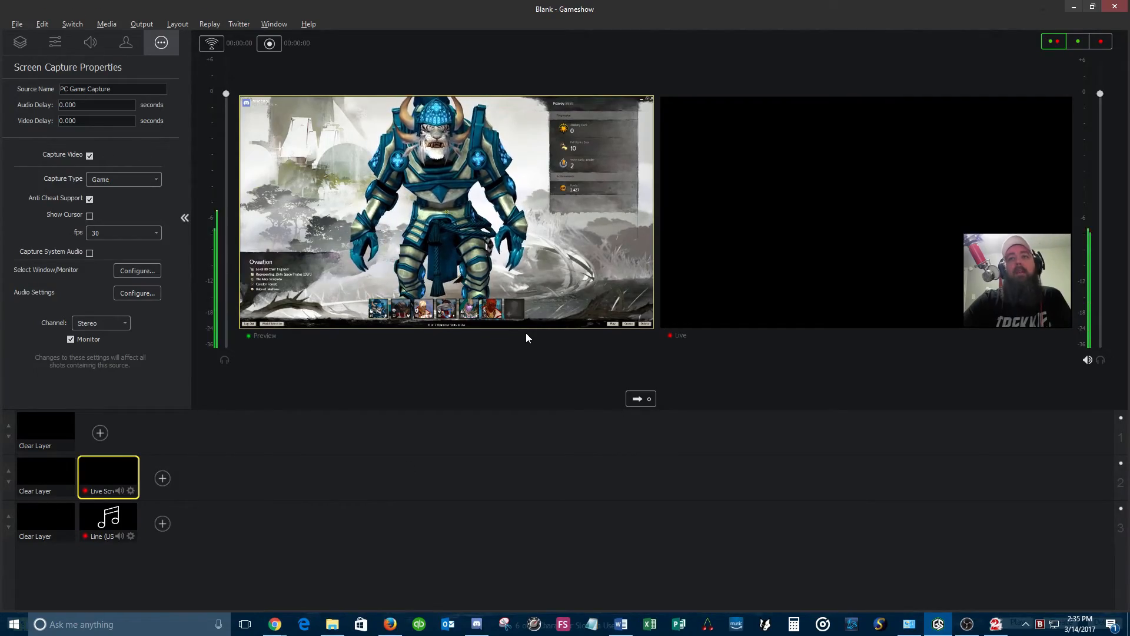
# Step: Move the PC Game Capture layer below the LifeCam Studio webcam layer in the Live Screen Shot
pyautogui.click(20, 42)
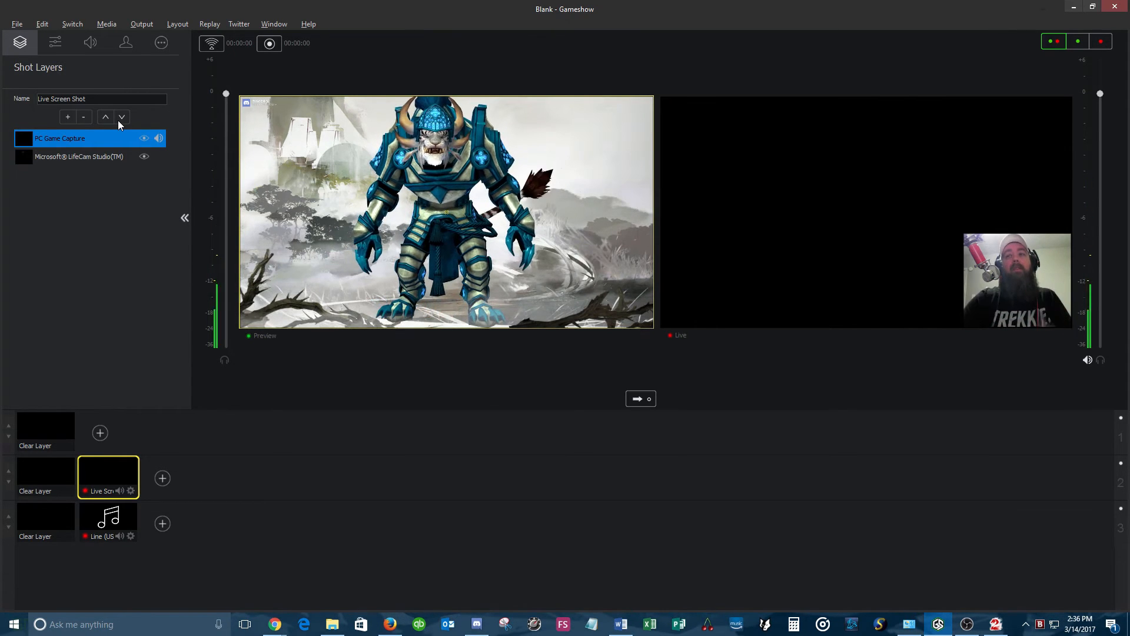
pyautogui.click(86, 156)
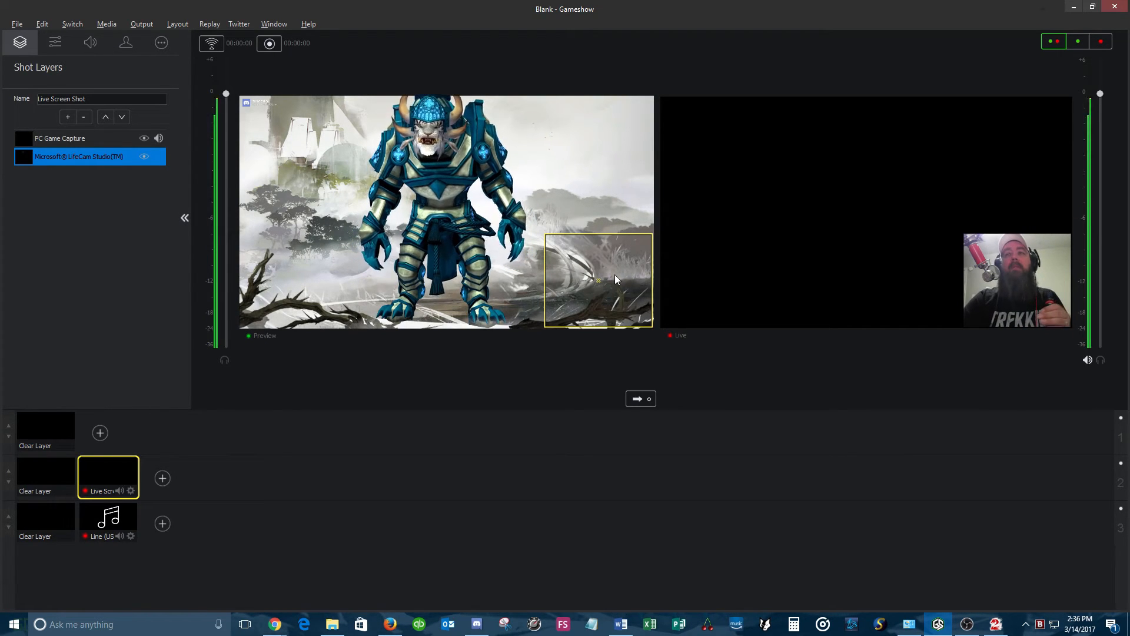
pyautogui.click(75, 141)
pyautogui.click(122, 117)
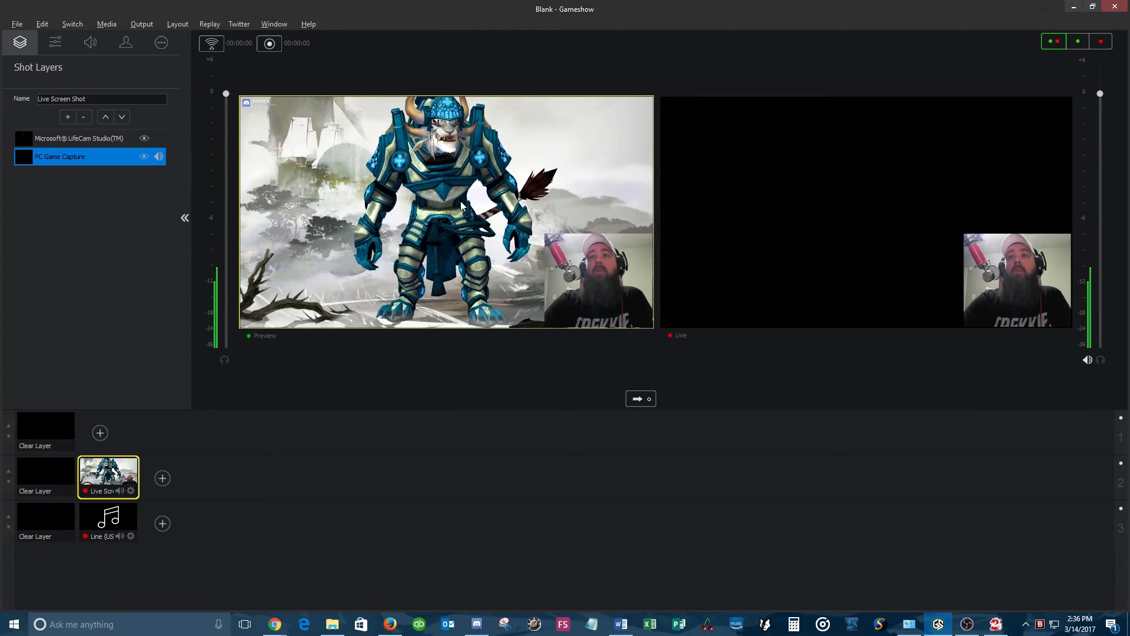
# Step: Enter the Guild Wars 2 world with the selected character, then return to Gameshow and transition the previewed shot to live
pyautogui.click(62, 41)
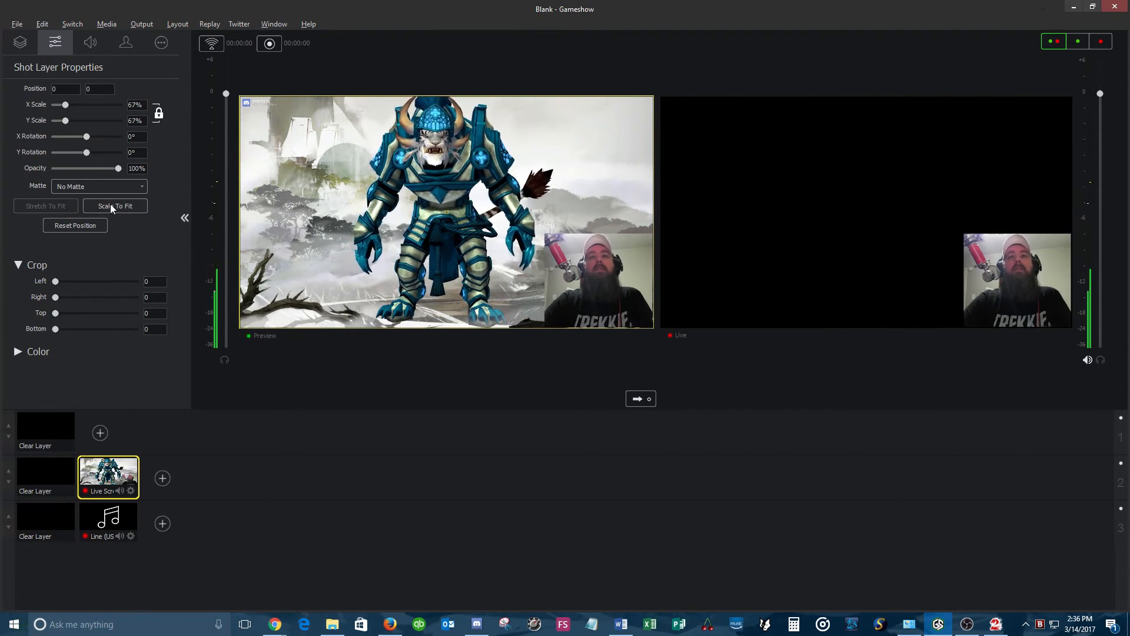
pyautogui.click(996, 624)
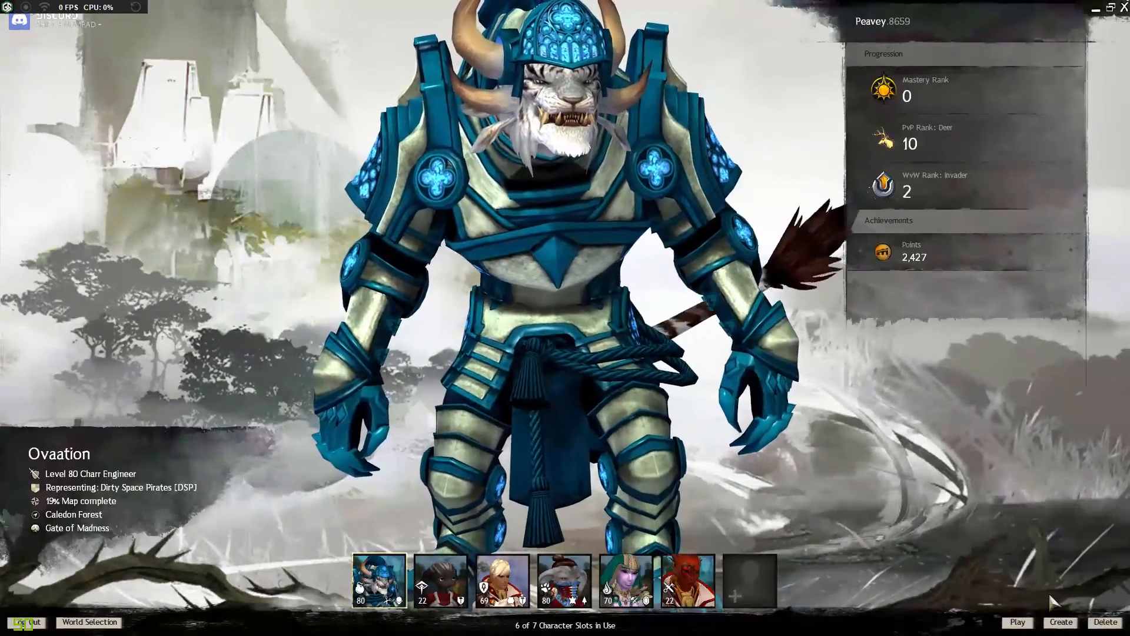
pyautogui.click(1019, 622)
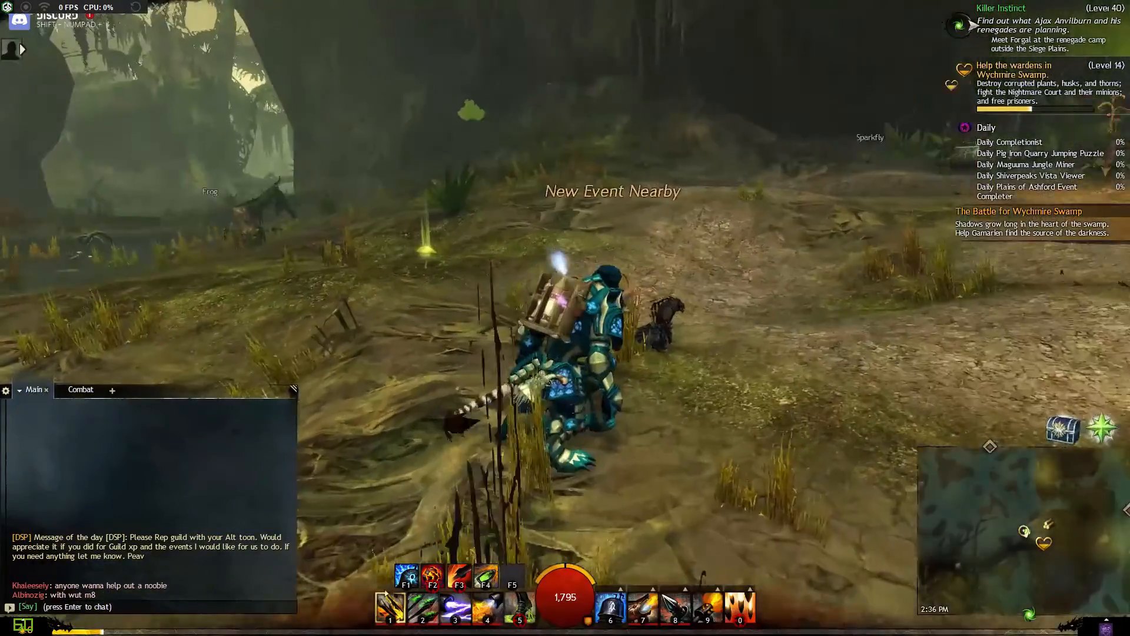
pyautogui.press('w')
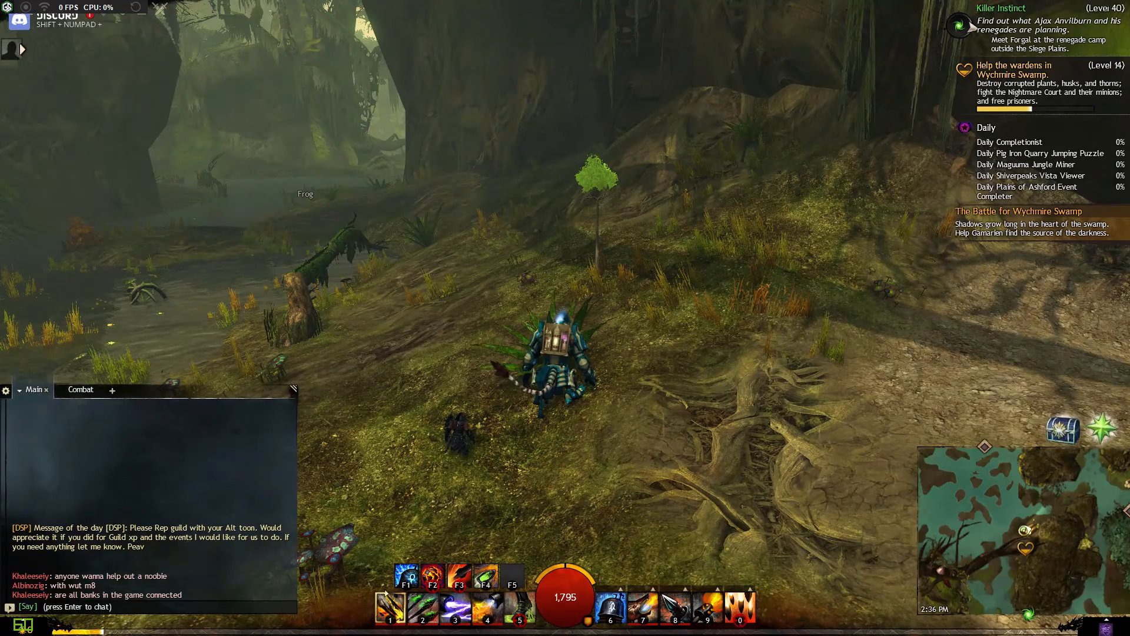
pyautogui.hotkey('alt', 'Tab')
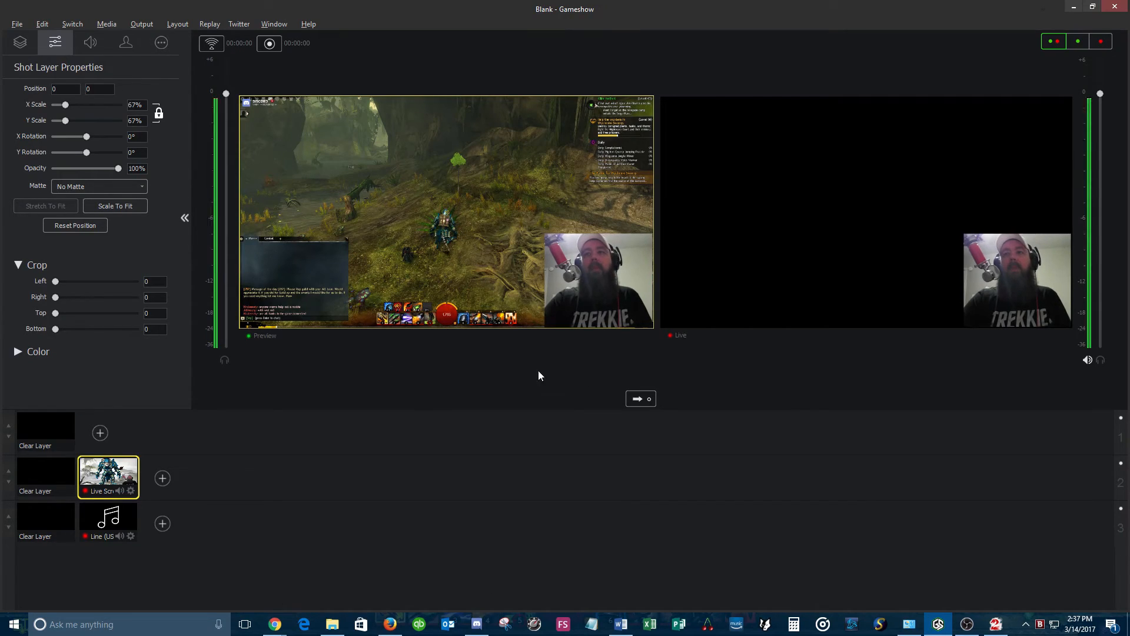
pyautogui.click(645, 400)
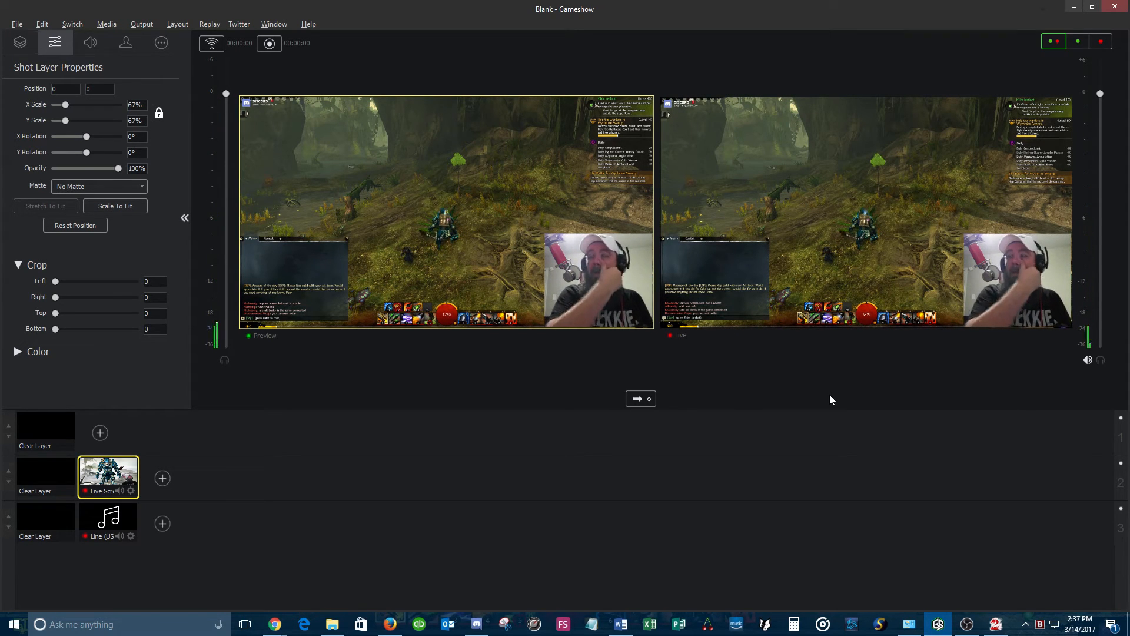
# Step: Add VG_WORDS 700x700.png from the Dropbox Vapin Gamers logos folder as a media file layer in the Live Screen Shot
pyautogui.click(17, 24)
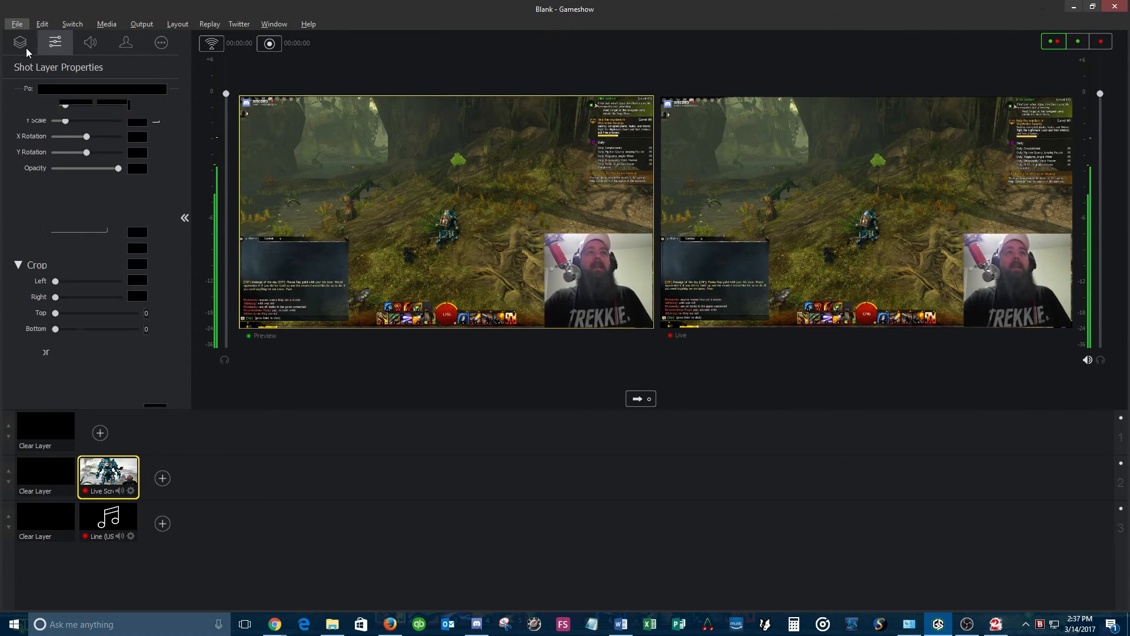
pyautogui.click(26, 48)
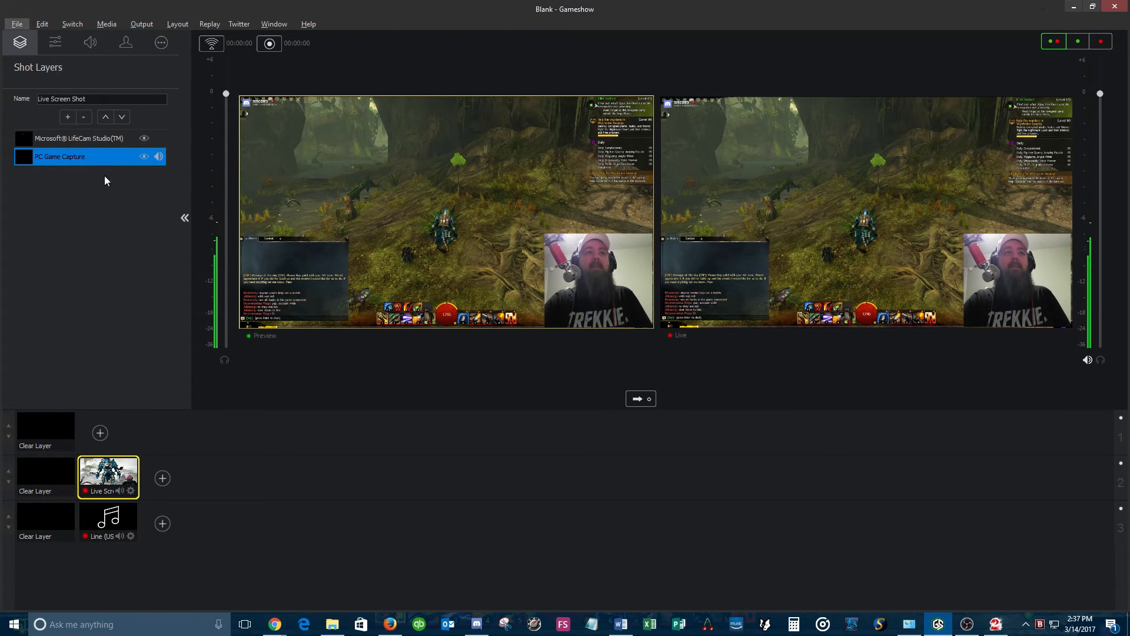
pyautogui.click(67, 118)
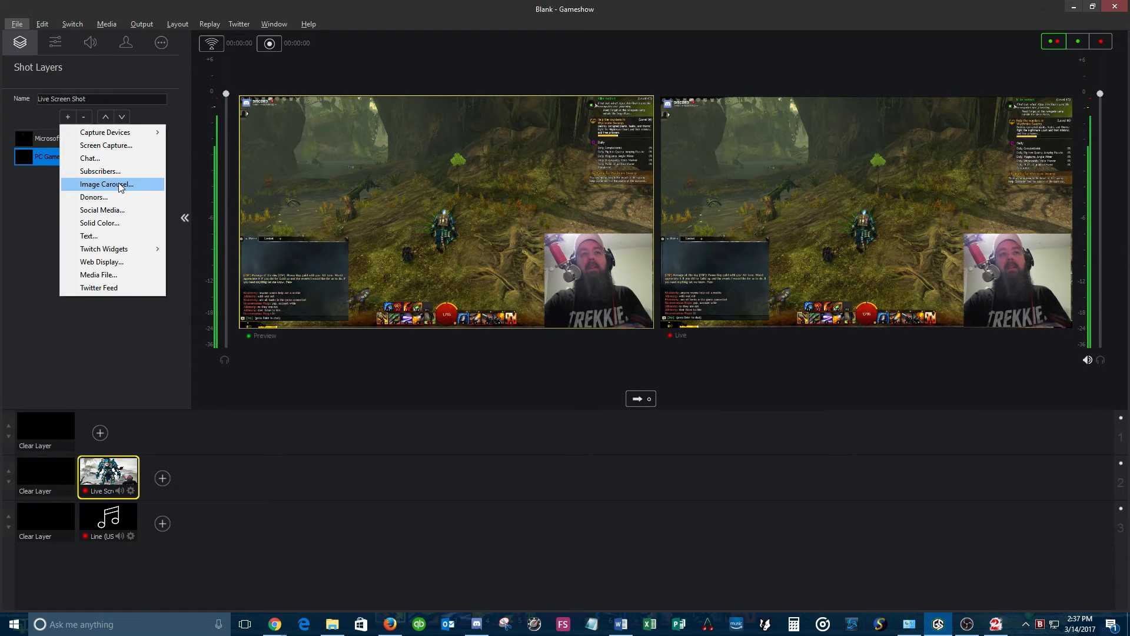
pyautogui.click(112, 275)
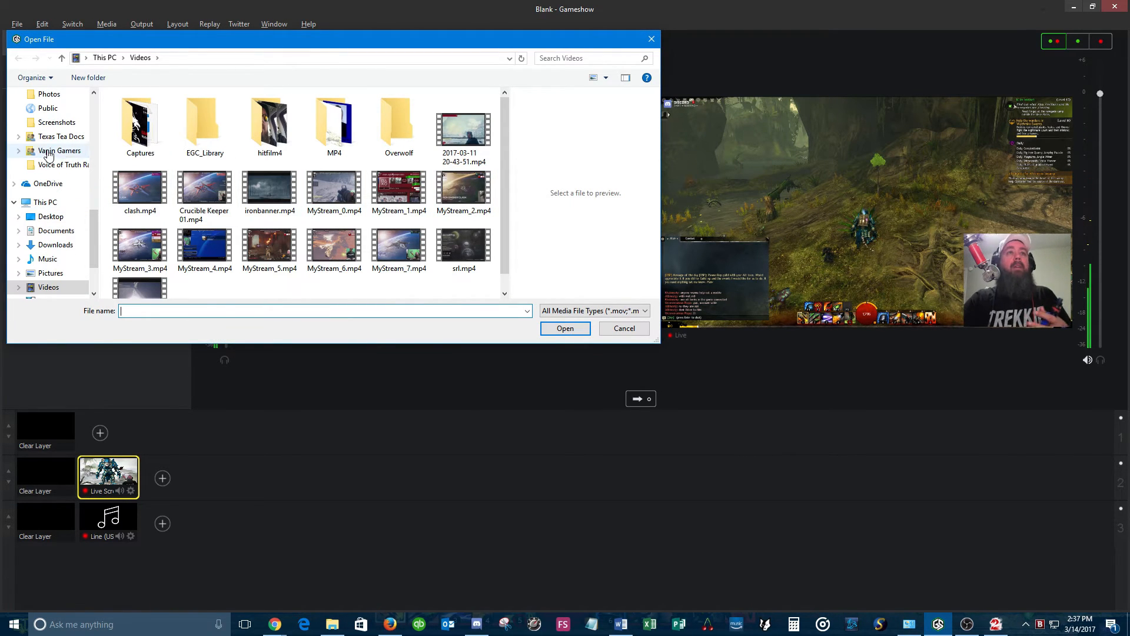
pyautogui.click(49, 153)
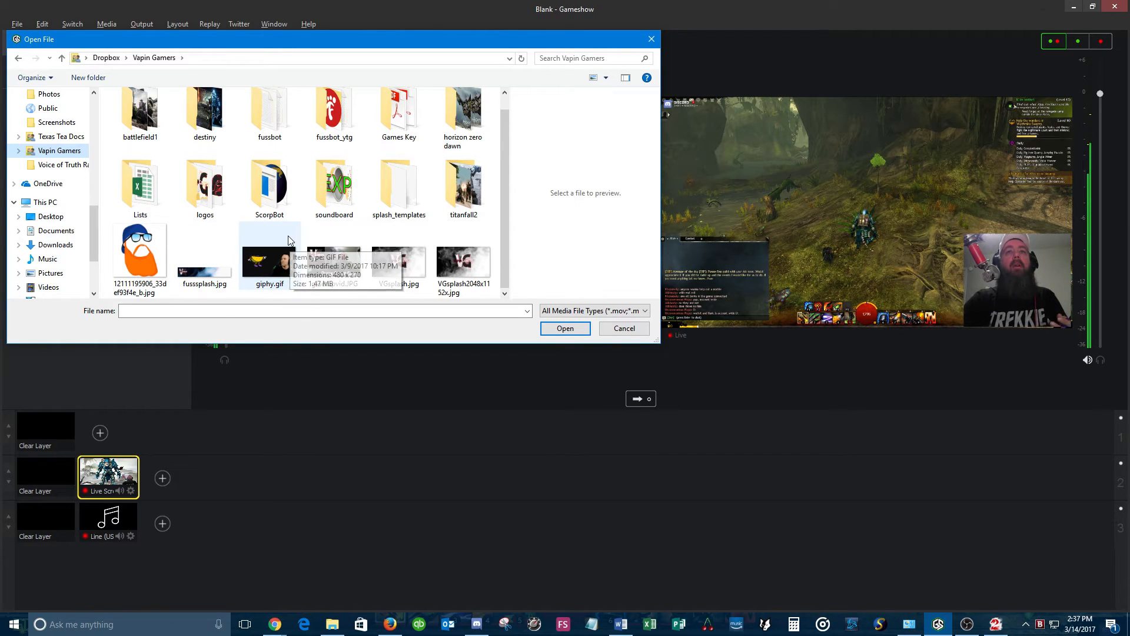
pyautogui.scroll(1, 303, 253)
pyautogui.scroll(4, 44, 158)
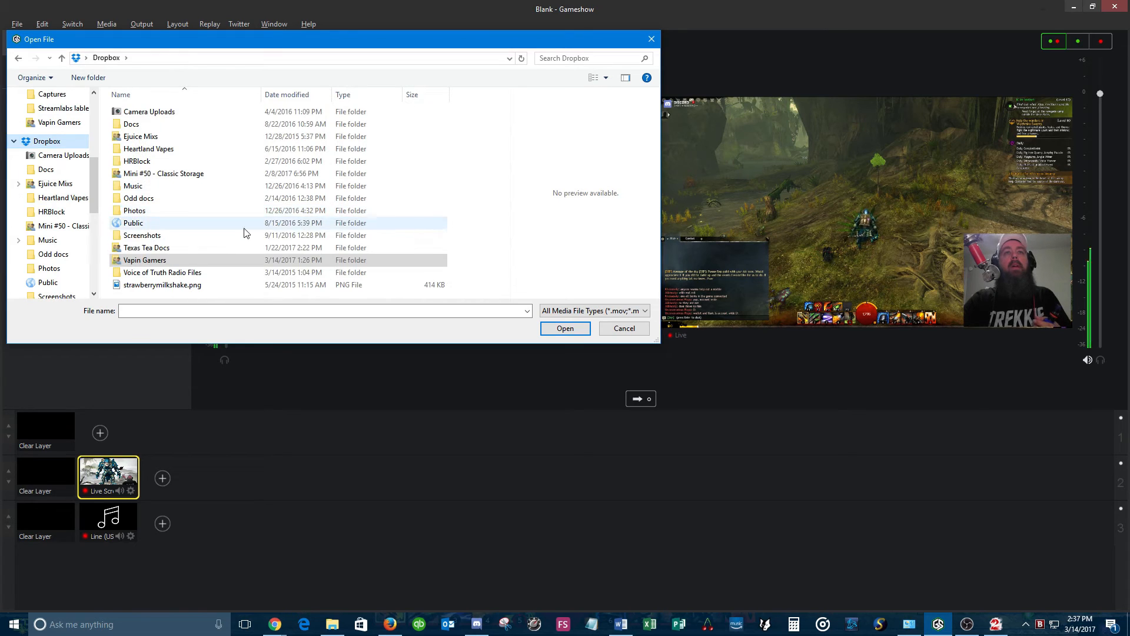
pyautogui.doubleClick(160, 260)
pyautogui.scroll(-1, 312, 195)
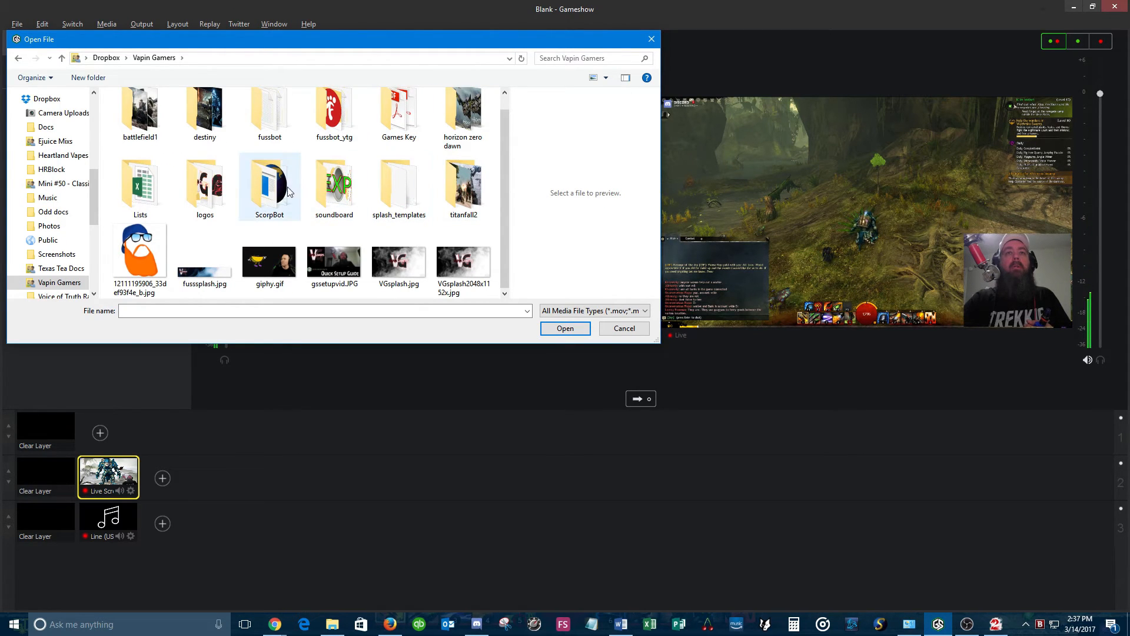
pyautogui.doubleClick(215, 187)
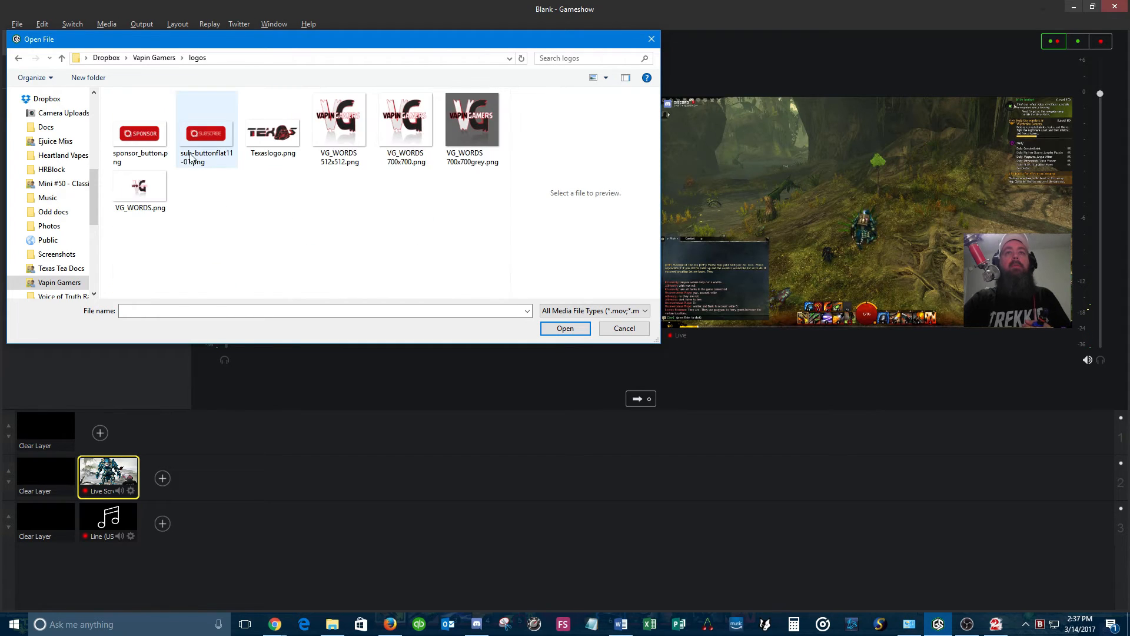
pyautogui.click(405, 135)
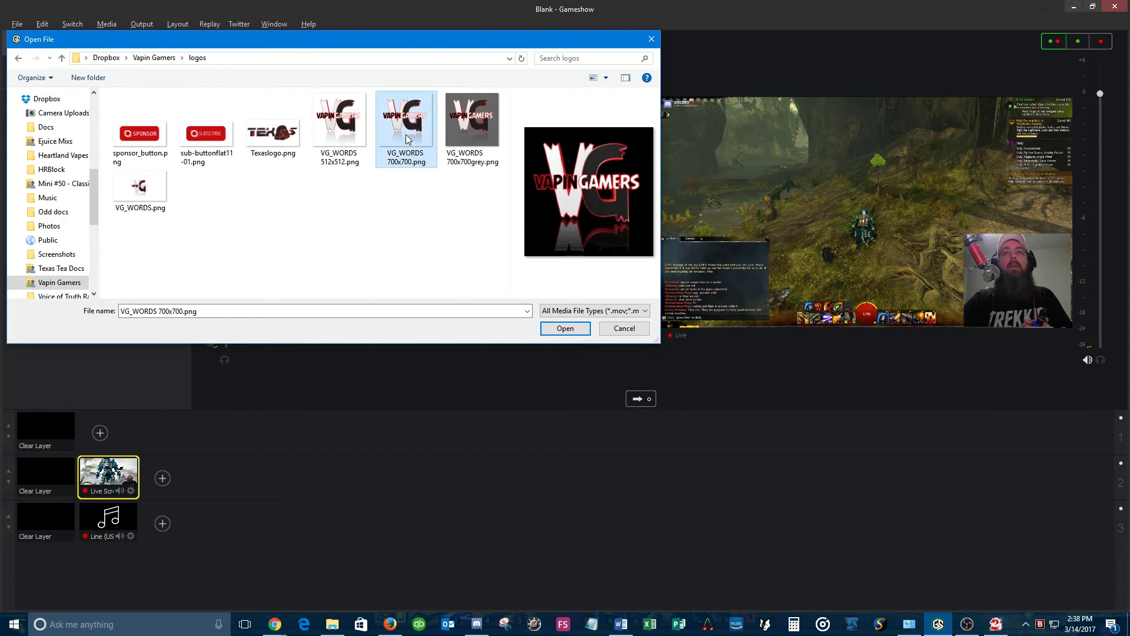
pyautogui.click(562, 327)
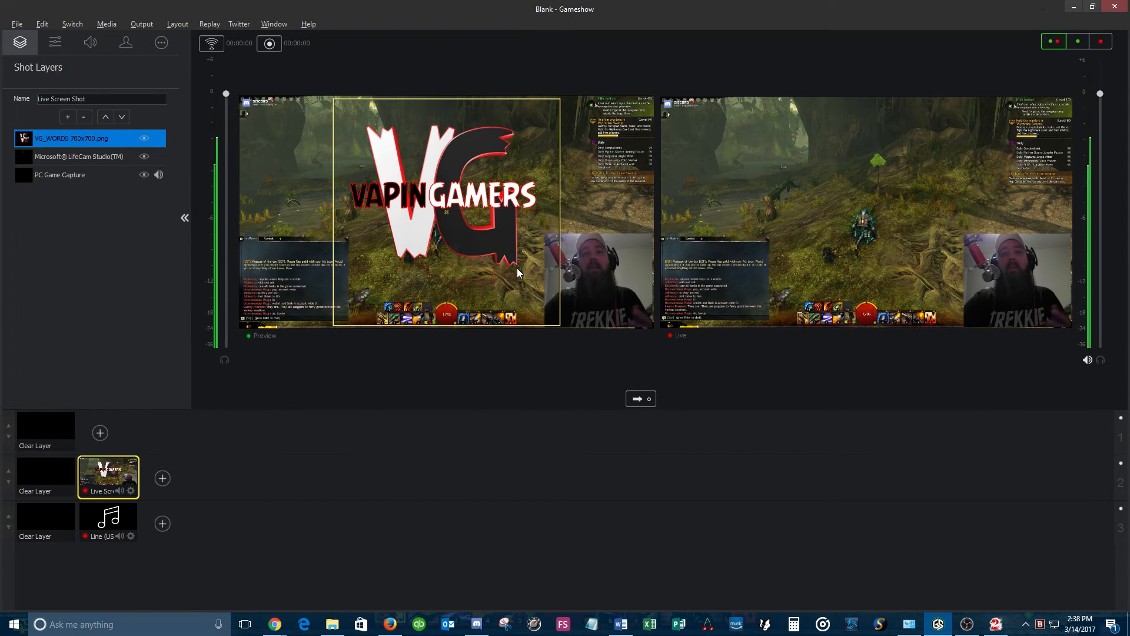
# Step: Nudge the VG_WORDS logo layer to about -23, 7 and set its X and Y scale to 50%
pyautogui.moveTo(504, 223); pyautogui.dragTo(494, 221)
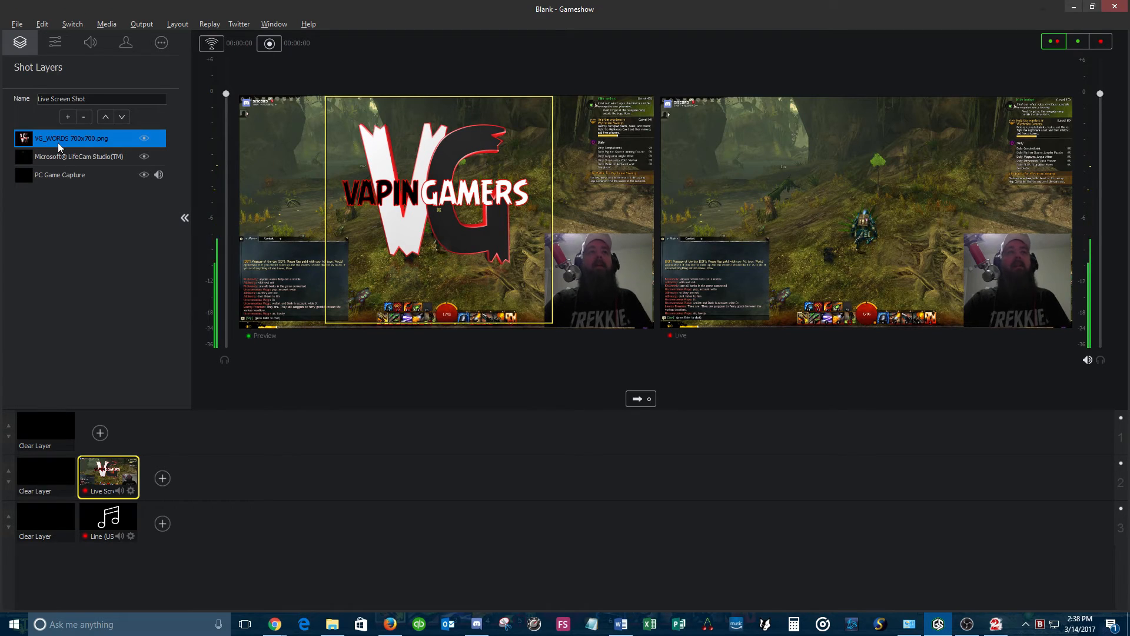
pyautogui.click(57, 40)
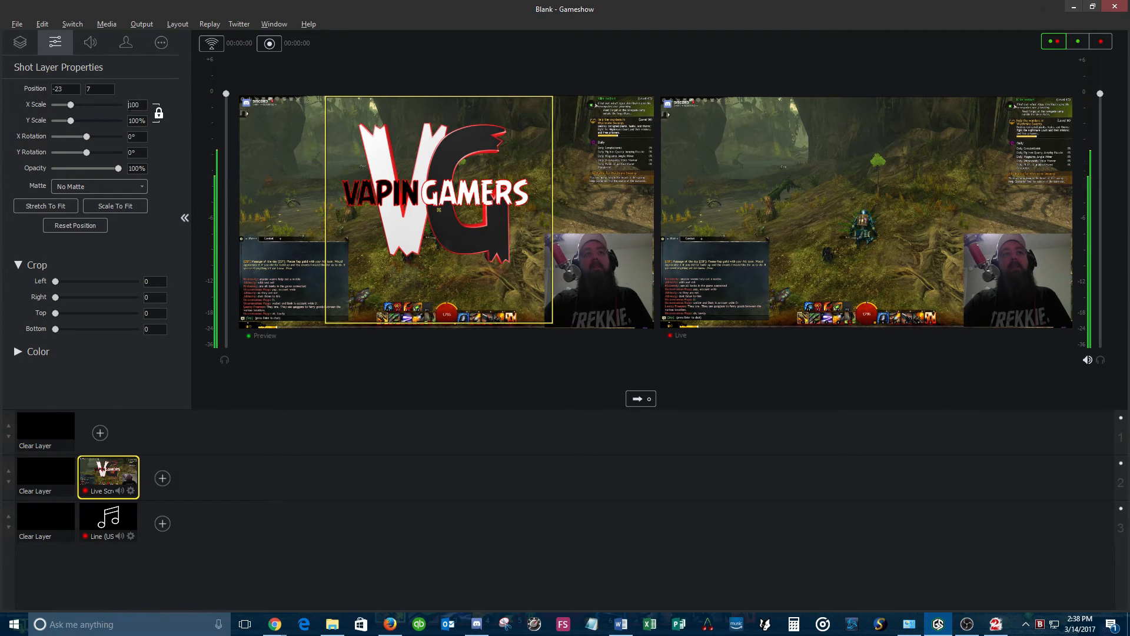
pyautogui.click(137, 104)
pyautogui.write('50')
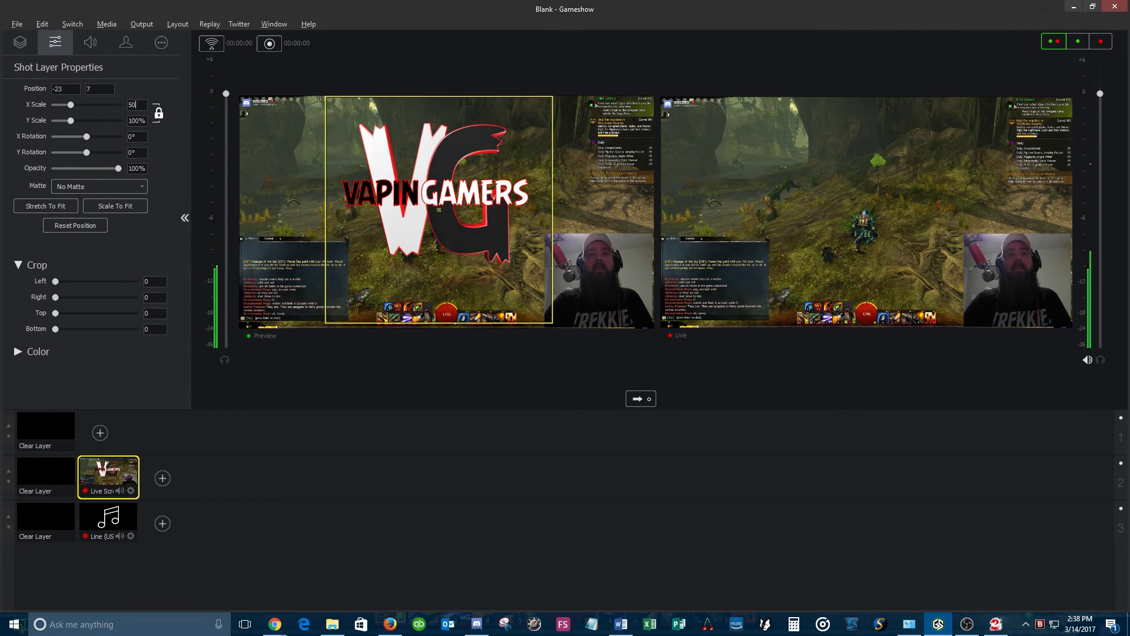
pyautogui.press('Return')
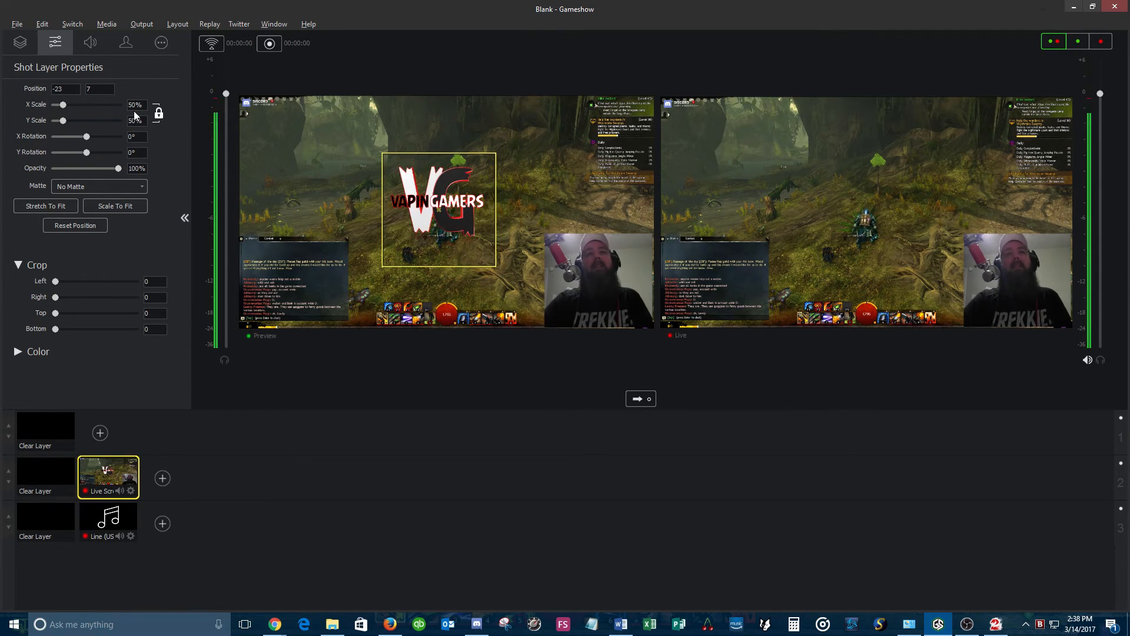
# Step: Reduce the logo layer's scale to 35% and move it to the upper middle of the shot, at about 30, 254
pyautogui.moveTo(143, 105); pyautogui.dragTo(118, 106)
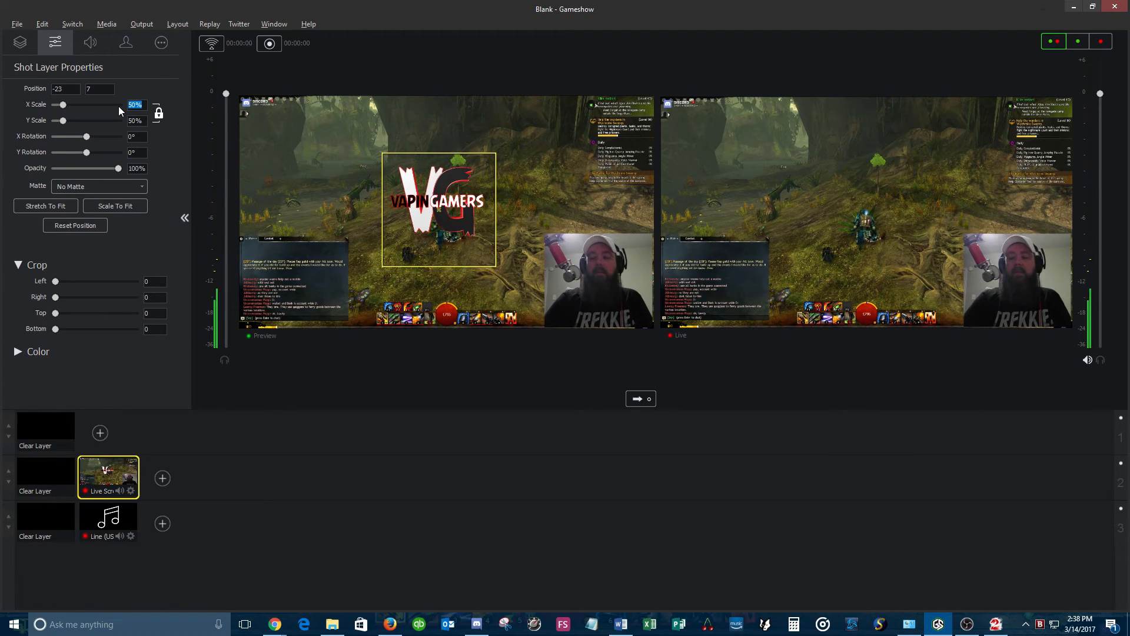
pyautogui.write('35')
pyautogui.press('Return')
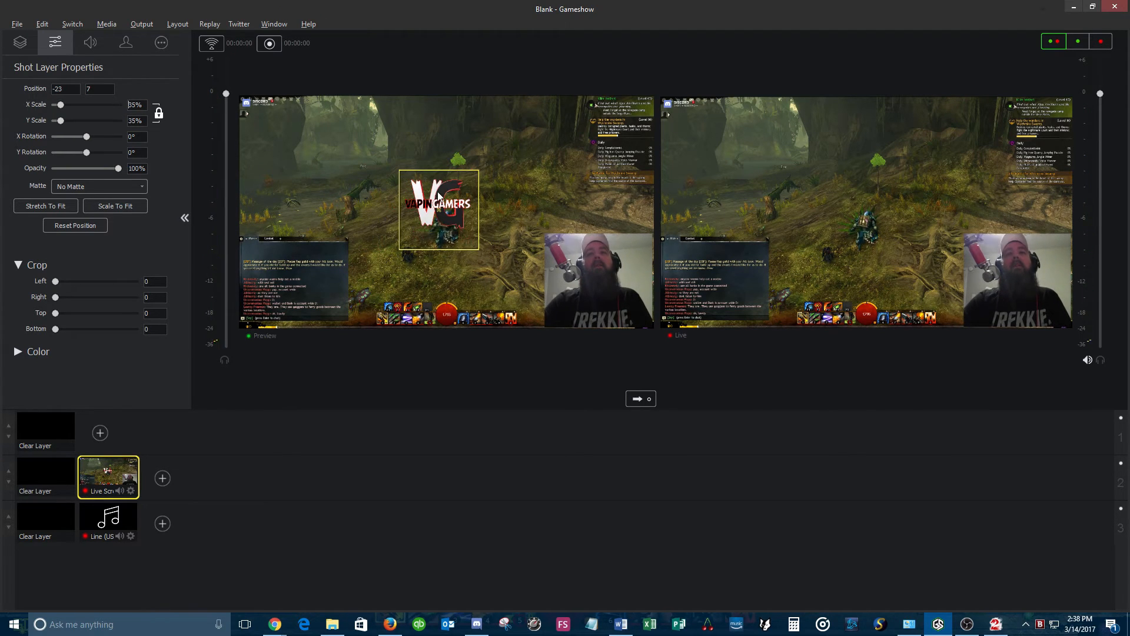
pyautogui.moveTo(439, 194); pyautogui.dragTo(456, 120)
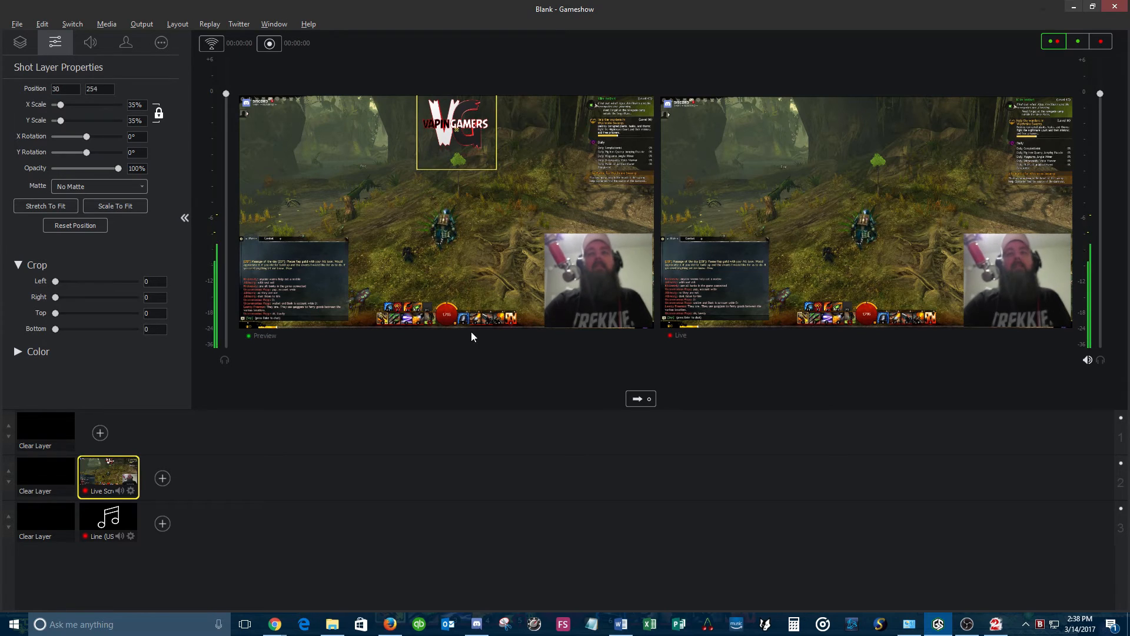
# Step: Shrink the logo to 20% at the shot's upper edge, at about 36, 290, and transition the previewed shot to live
pyautogui.click(408, 274)
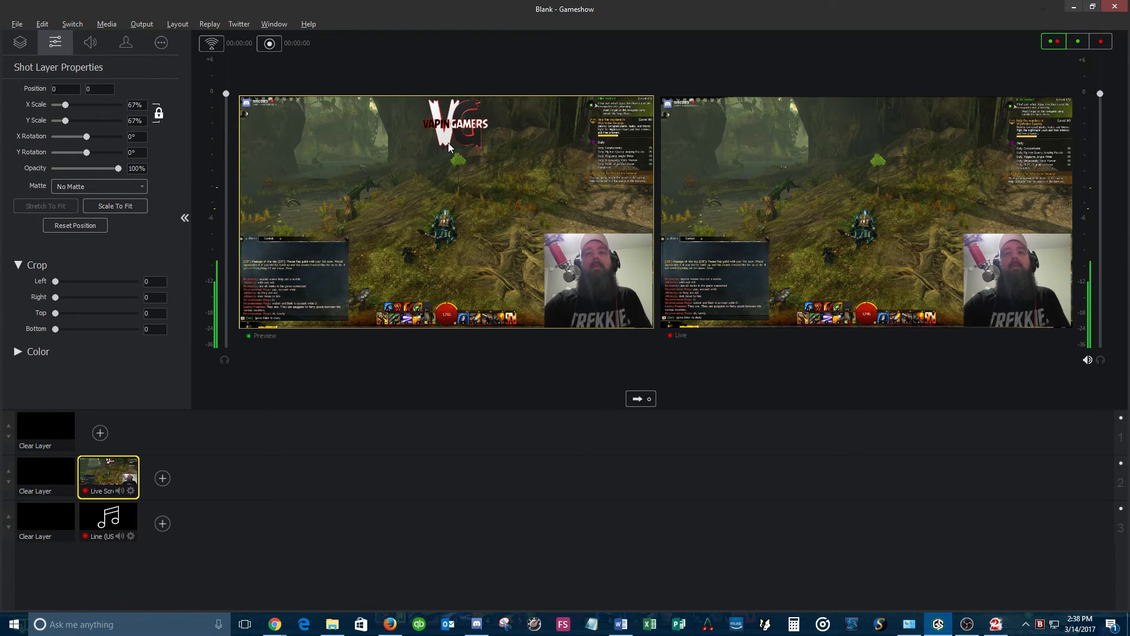
pyautogui.click(468, 156)
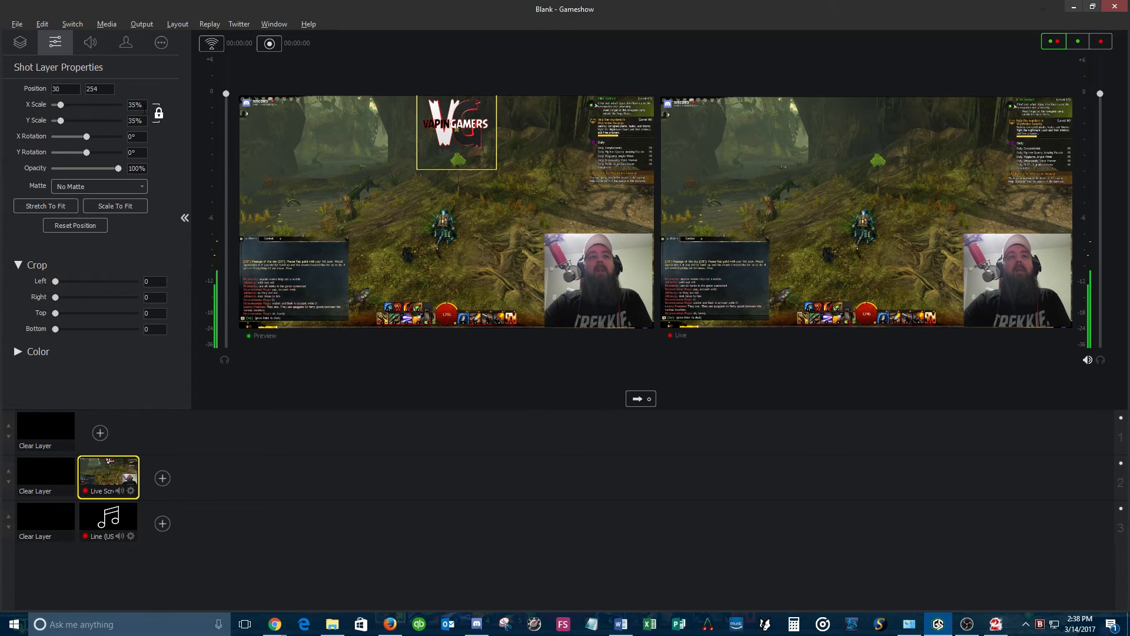
pyautogui.write('20')
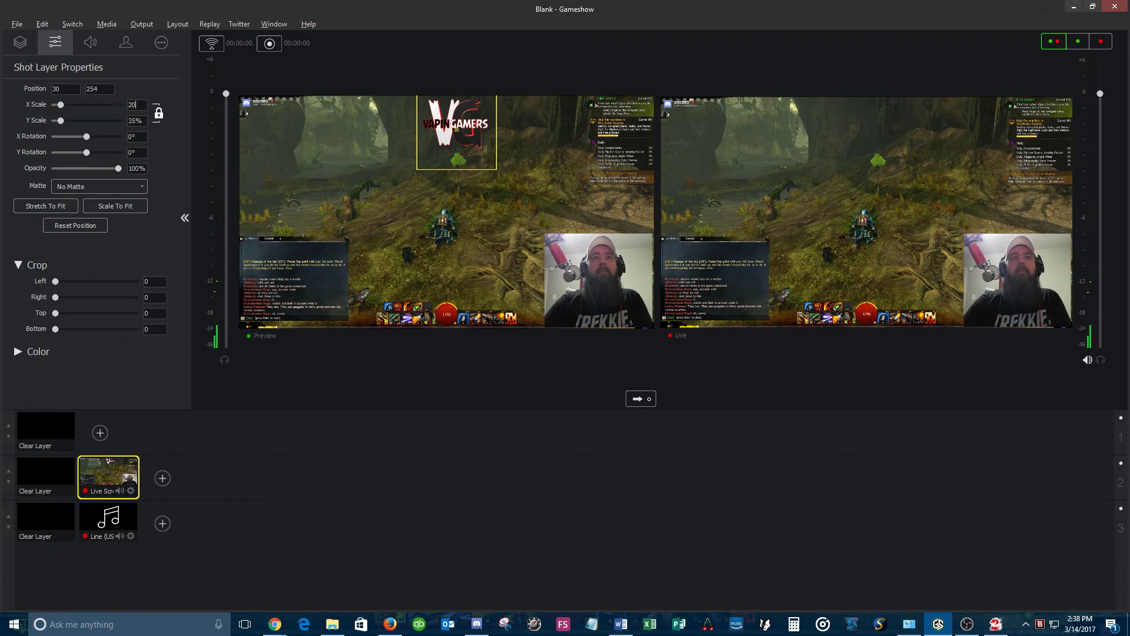
pyautogui.press('Return')
pyautogui.moveTo(469, 132); pyautogui.dragTo(470, 120)
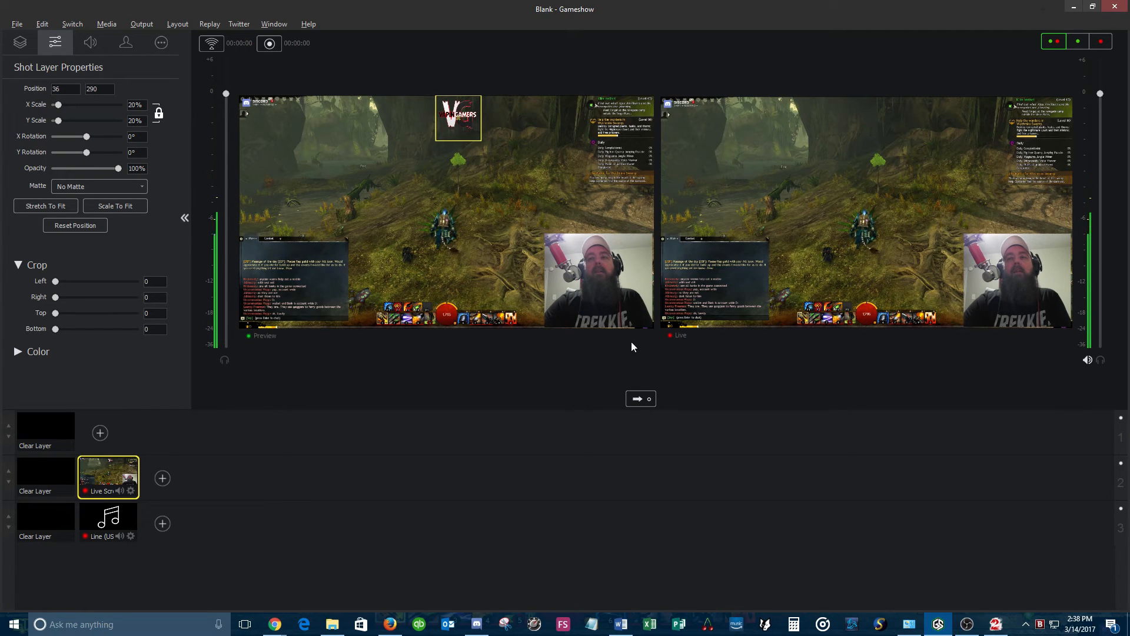
pyautogui.click(642, 399)
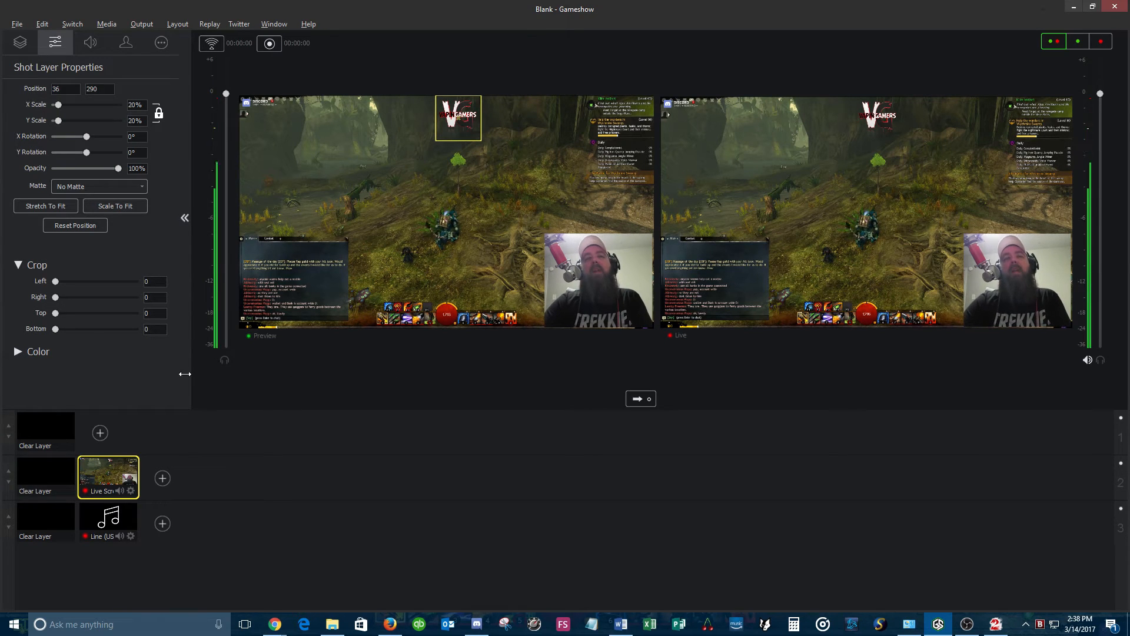
# Step: Move the logo layer below PC Game Capture in the layer order and bring it back above the webcam layer
pyautogui.click(17, 46)
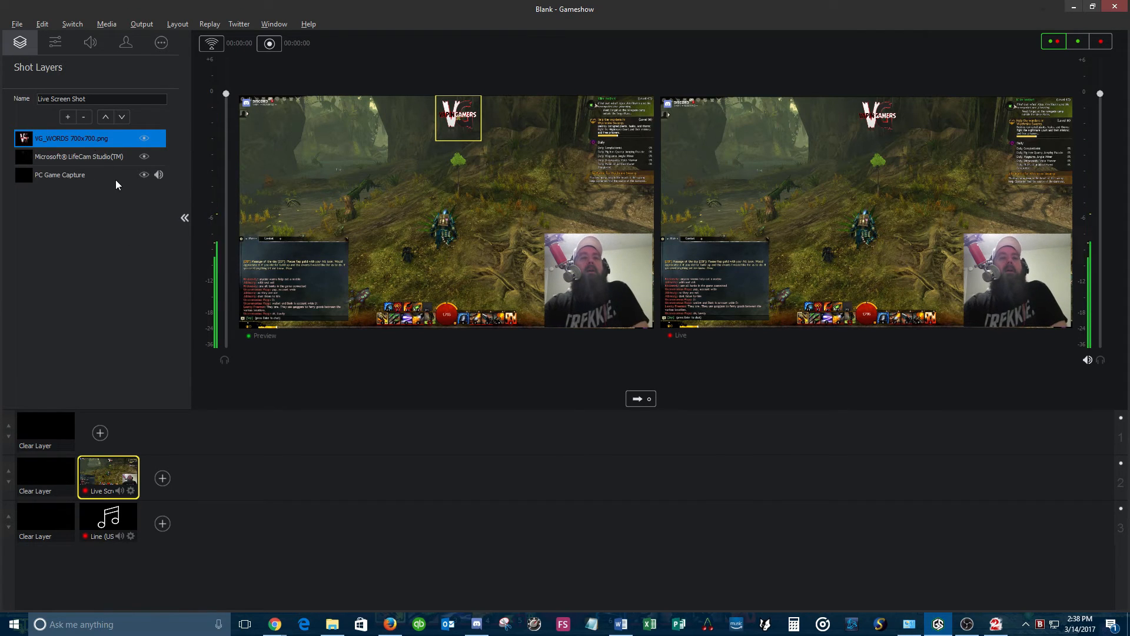
pyautogui.click(122, 118)
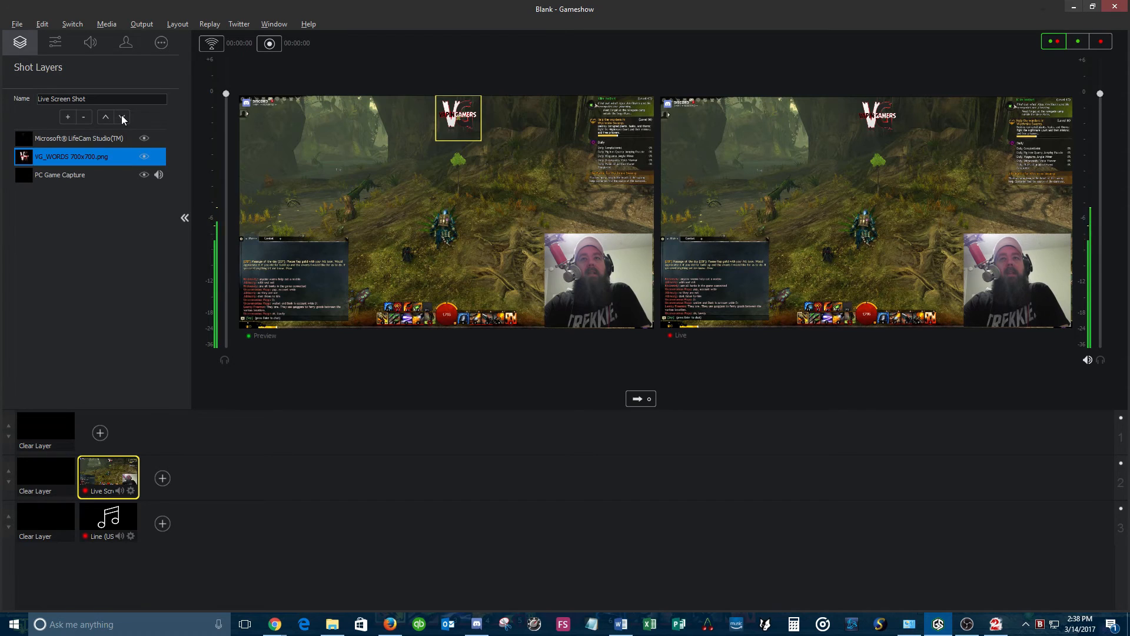
pyautogui.click(121, 118)
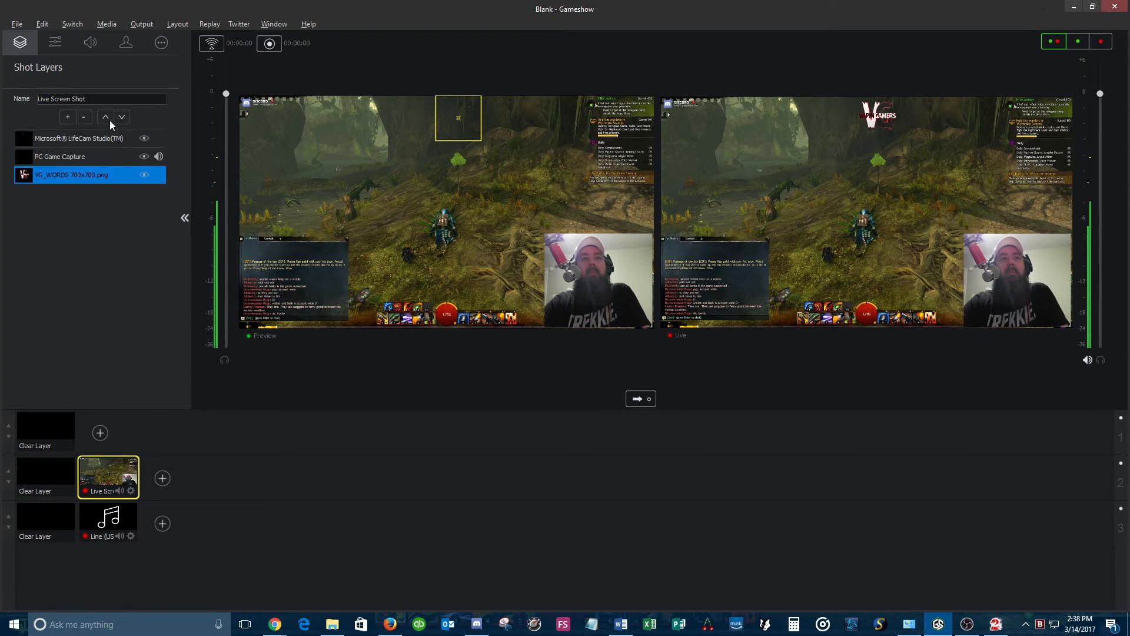
pyautogui.click(106, 120)
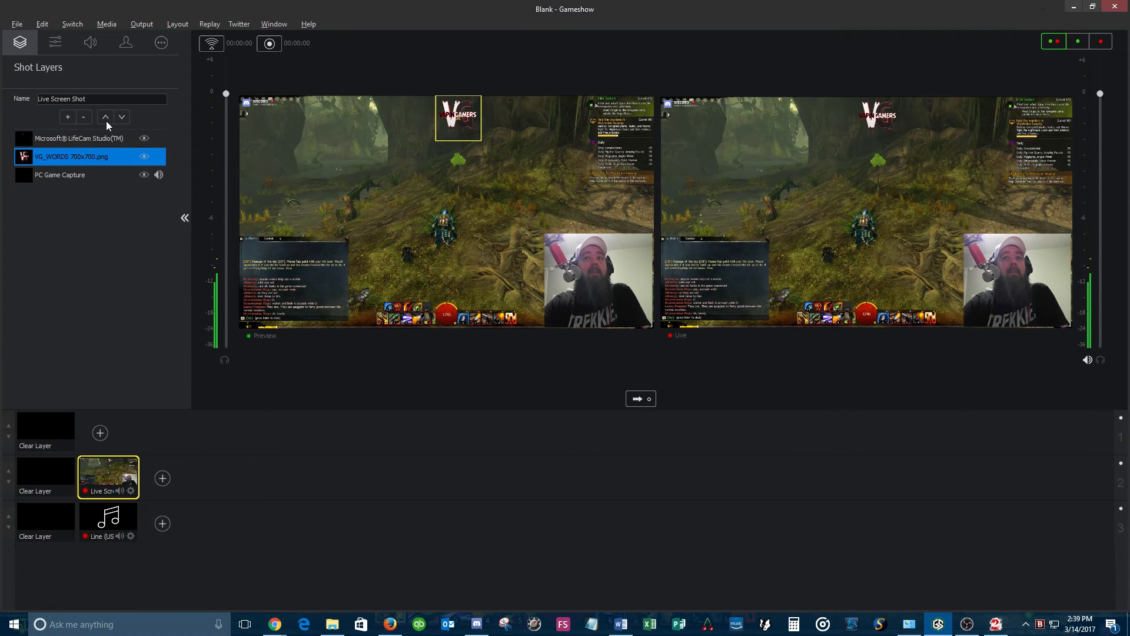
pyautogui.click(106, 120)
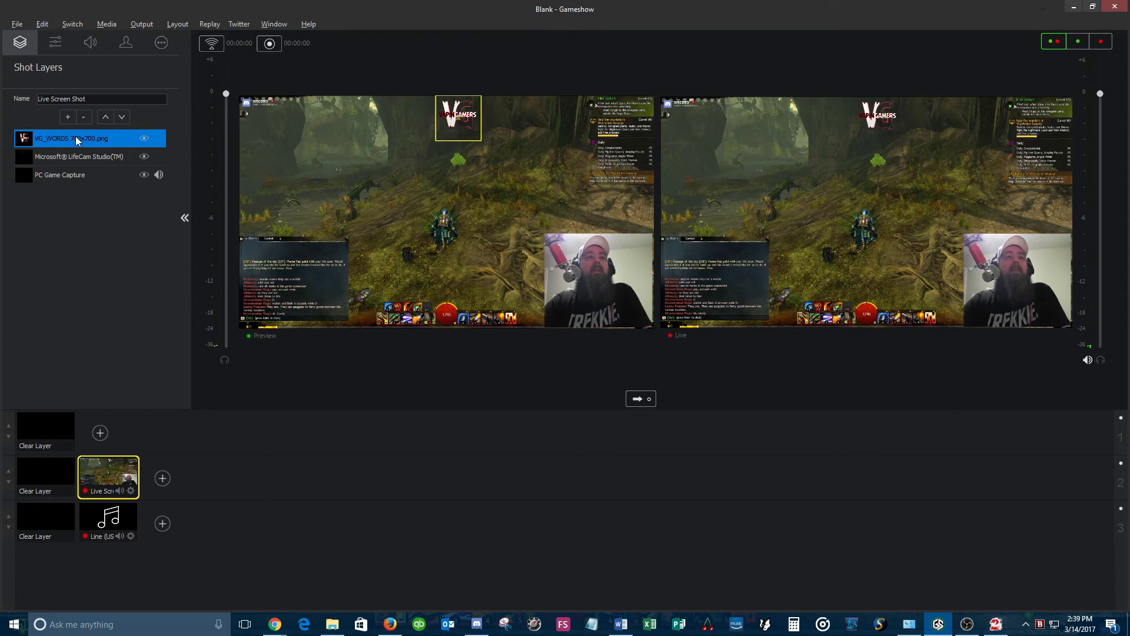
pyautogui.click(73, 117)
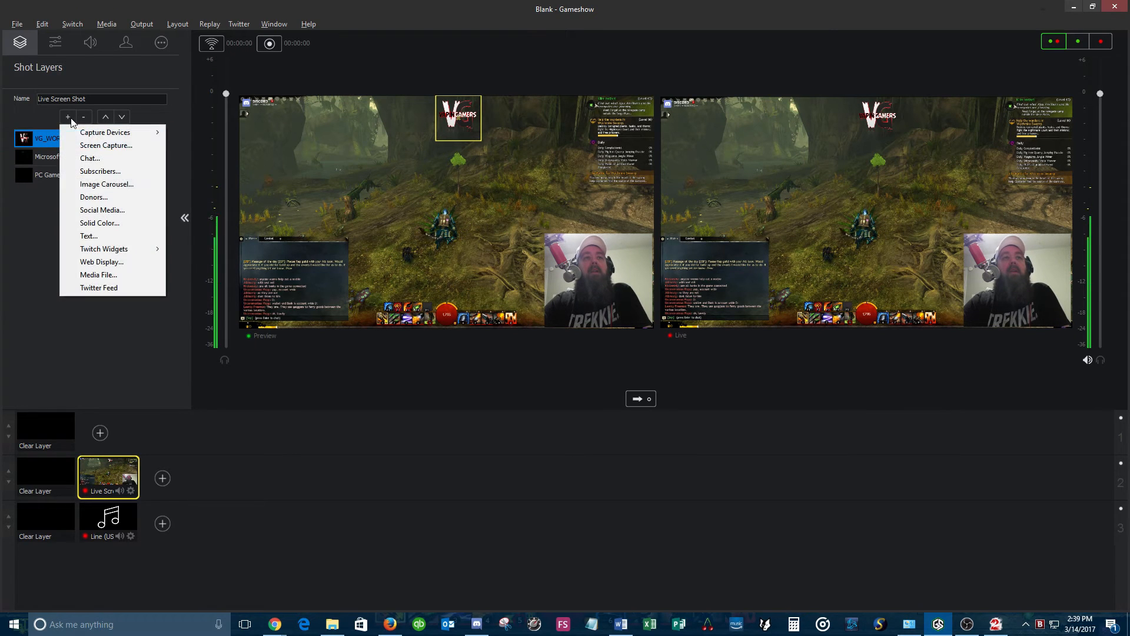
pyautogui.click(117, 209)
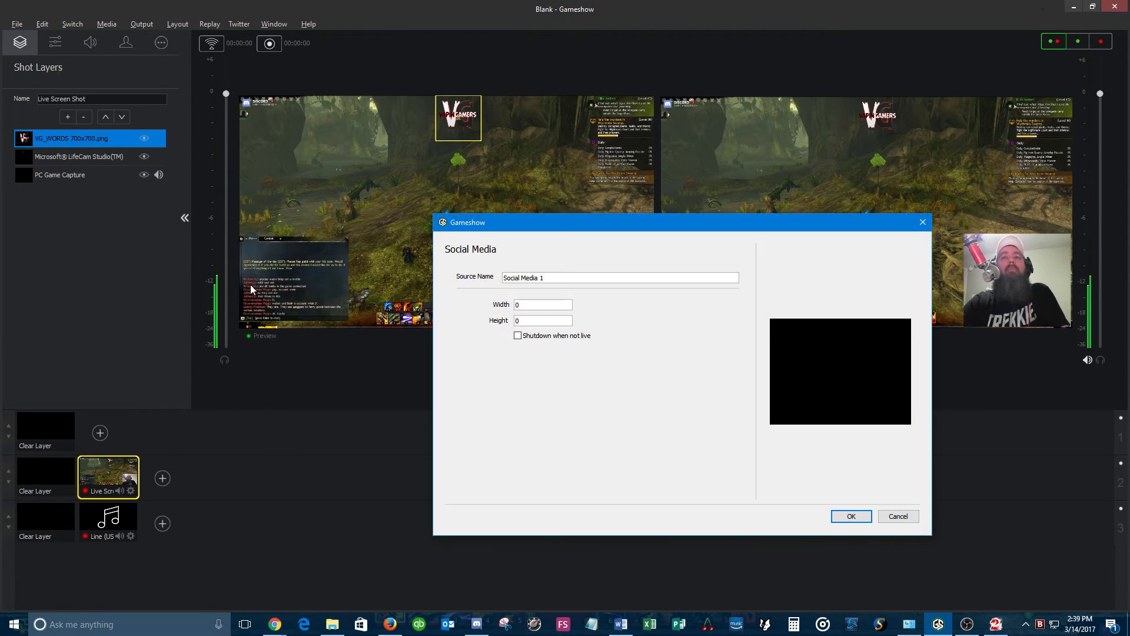
pyautogui.moveTo(582, 221); pyautogui.dragTo(402, 156)
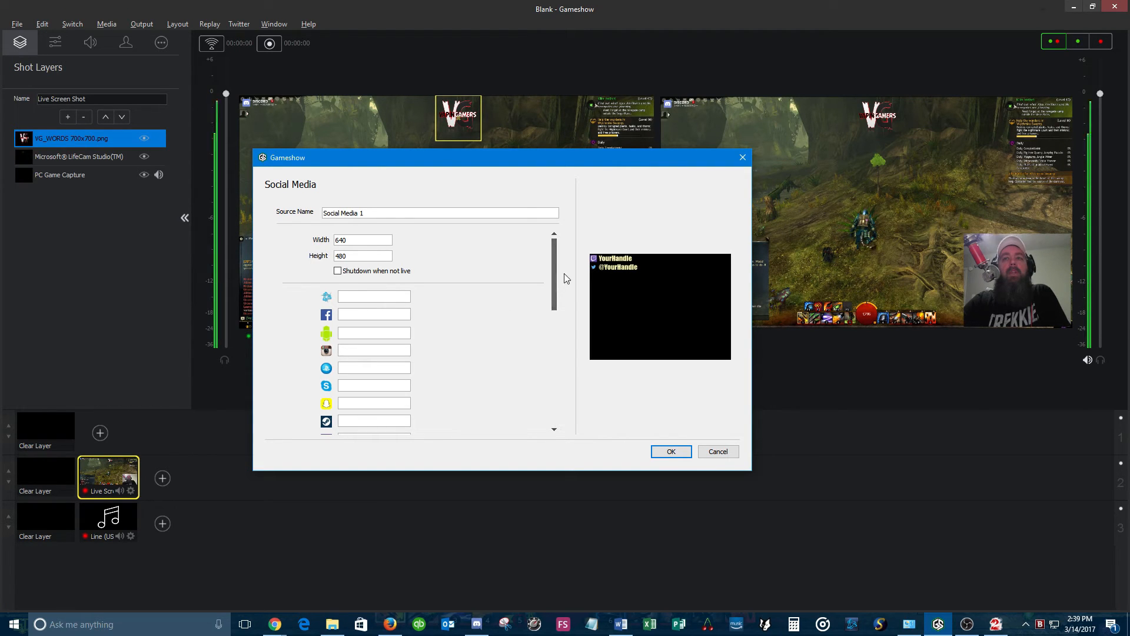
pyautogui.moveTo(554, 273)
pyautogui.mouseDown()
pyautogui.moveTo(554, 322)
pyautogui.moveTo(555, 291)
pyautogui.mouseUp()
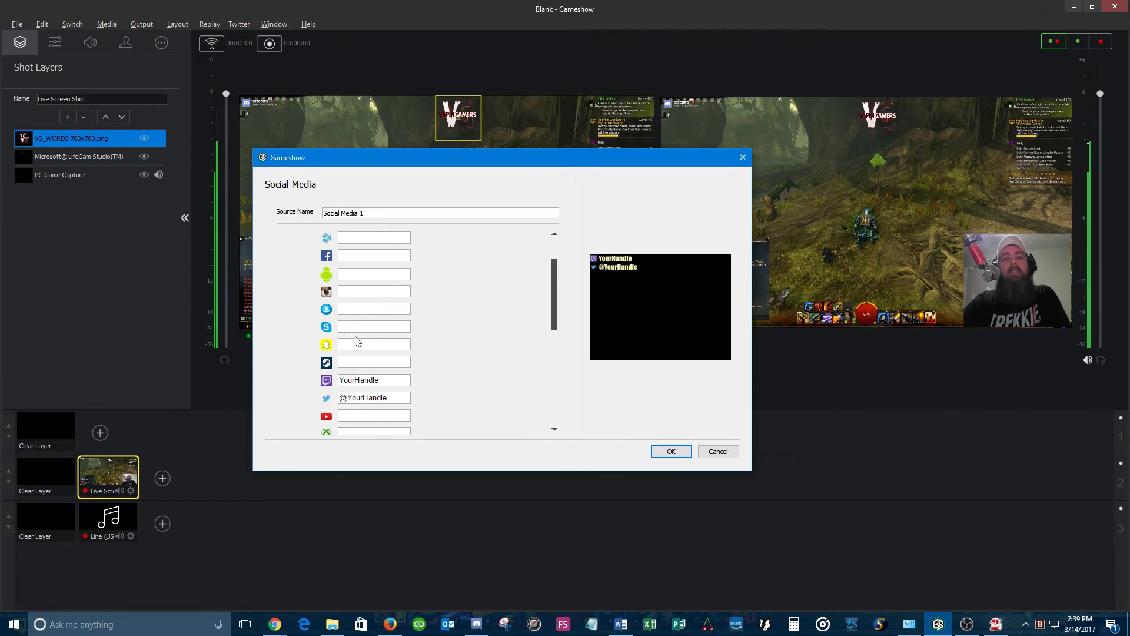
pyautogui.moveTo(556, 311); pyautogui.dragTo(554, 340)
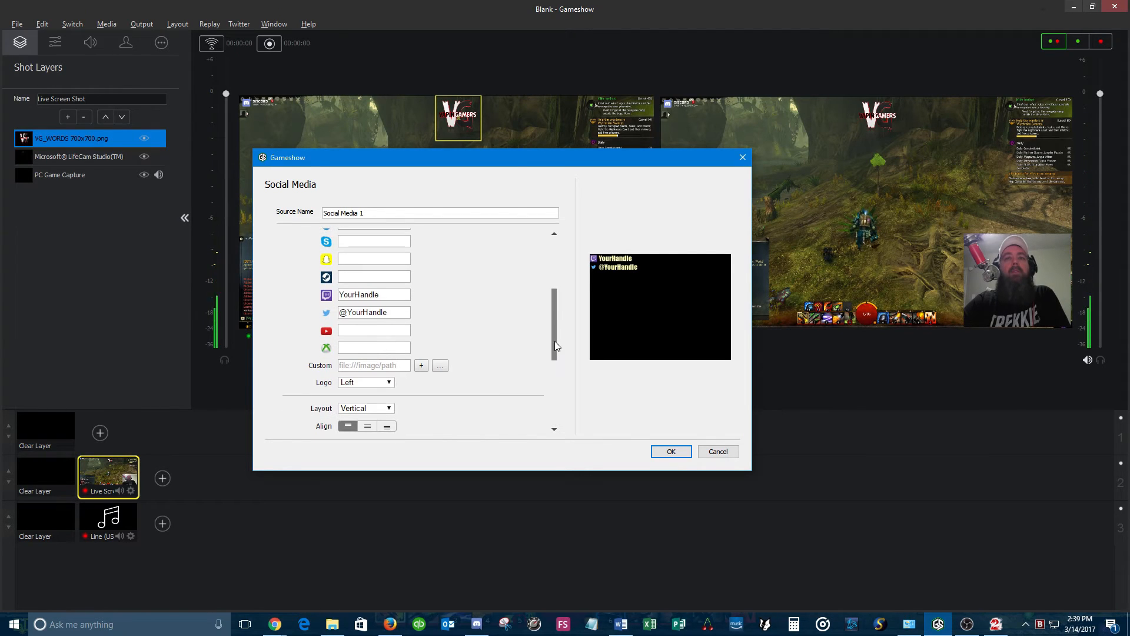
pyautogui.moveTo(390, 314); pyautogui.dragTo(351, 314)
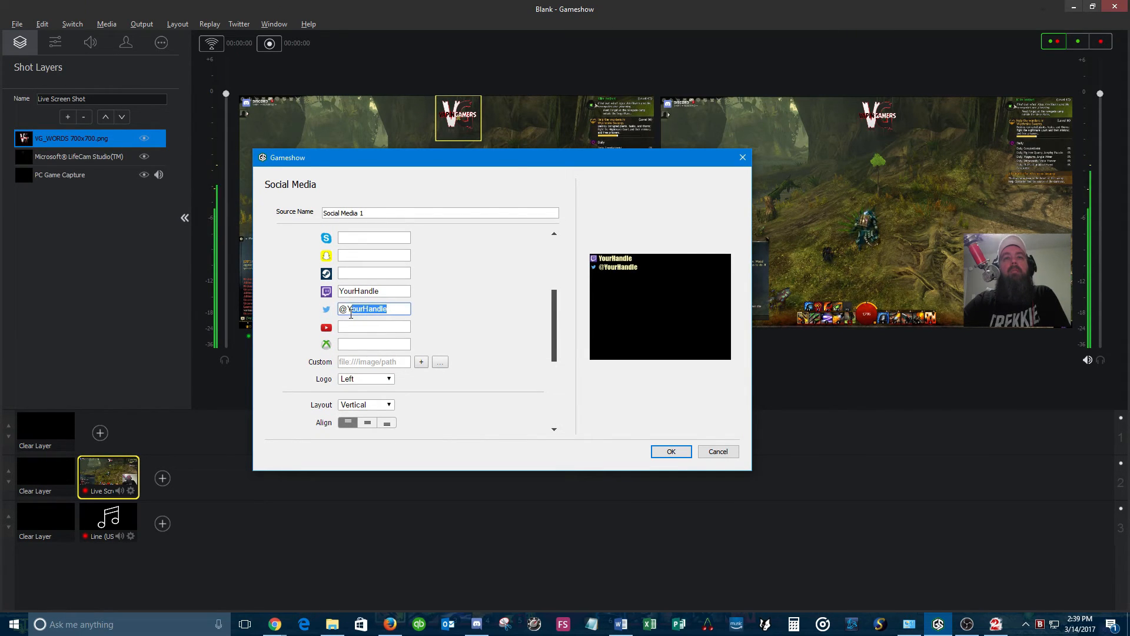
pyautogui.write('vapingamers')
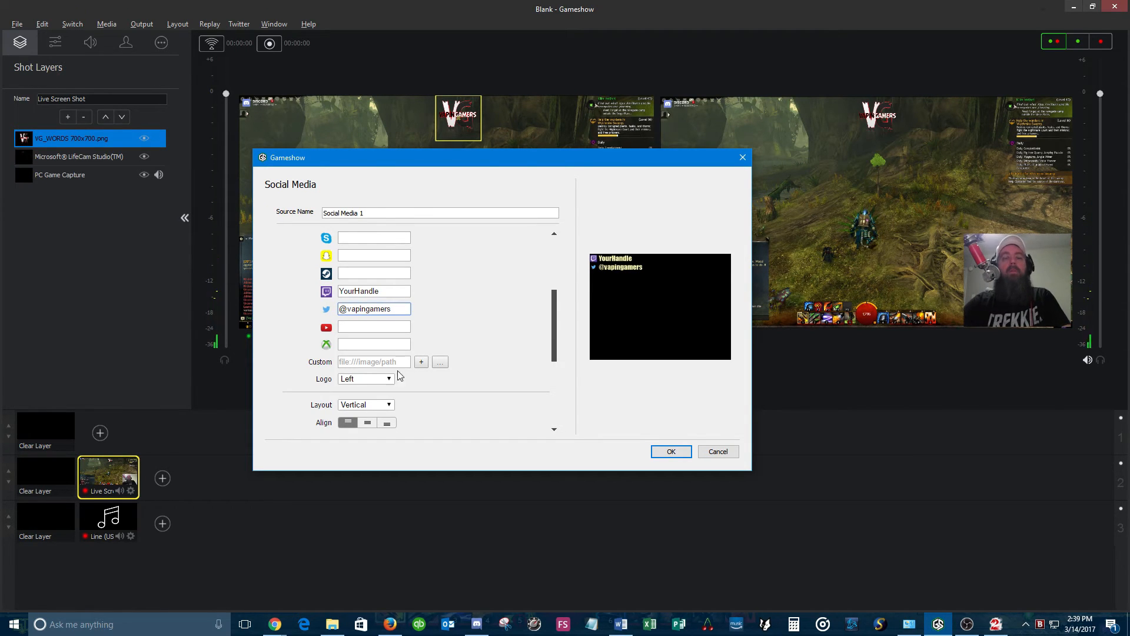
pyautogui.click(359, 328)
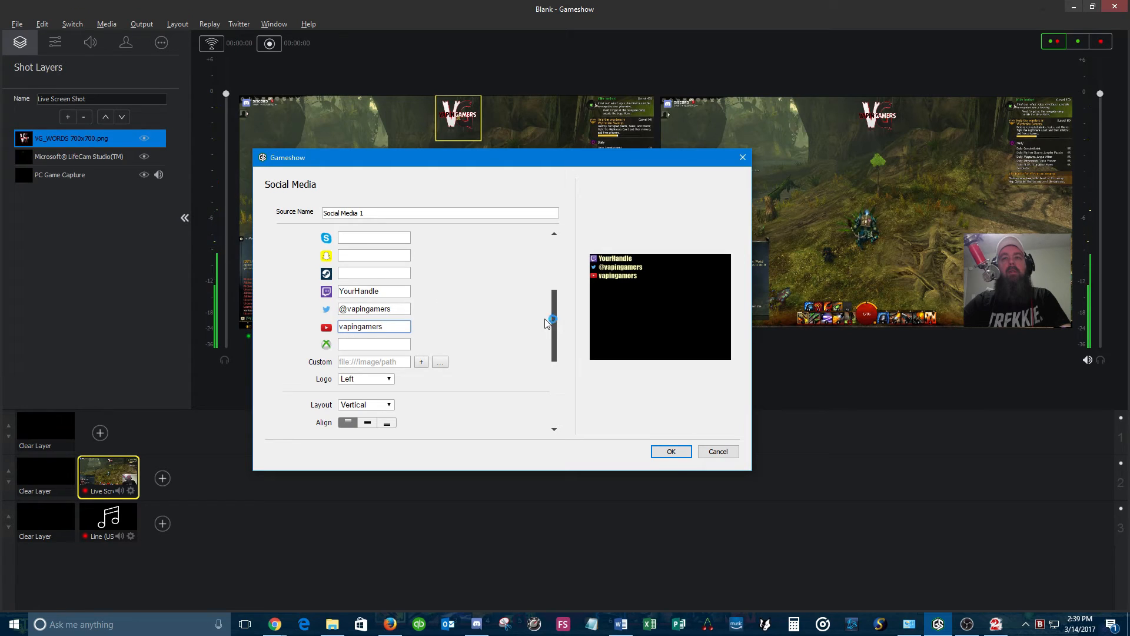
# Step: Enter /vapingamers as the Facebook handle and replace the Twitch placeholder with vapingamers
pyautogui.moveTo(556, 320); pyautogui.dragTo(446, 262)
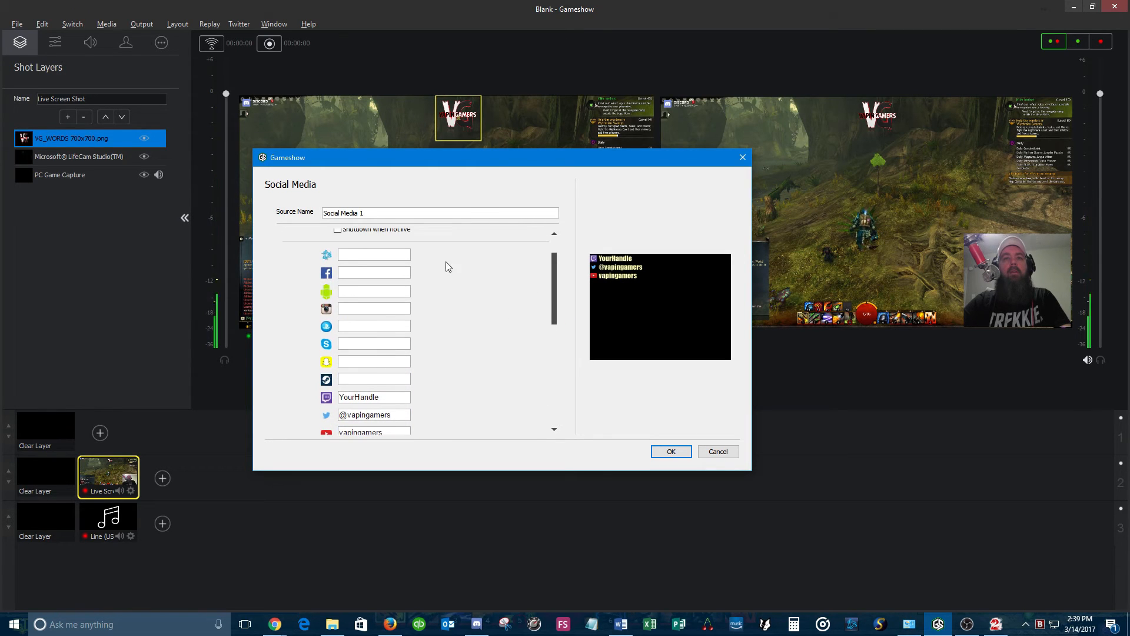
pyautogui.click(358, 272)
pyautogui.write('/')
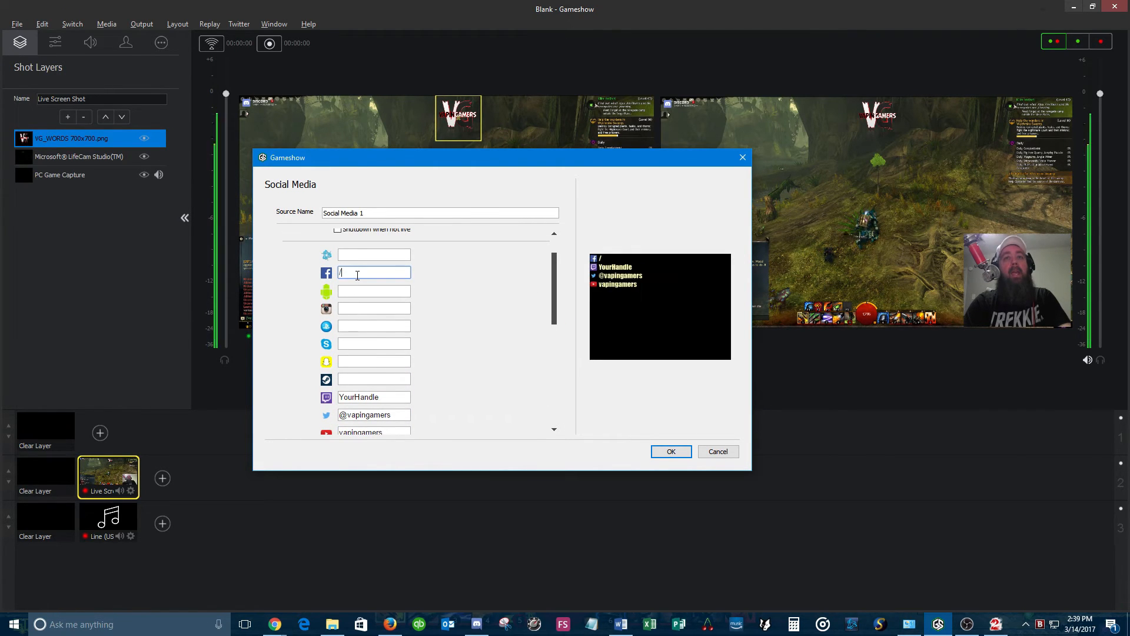
pyautogui.write('vapingamers')
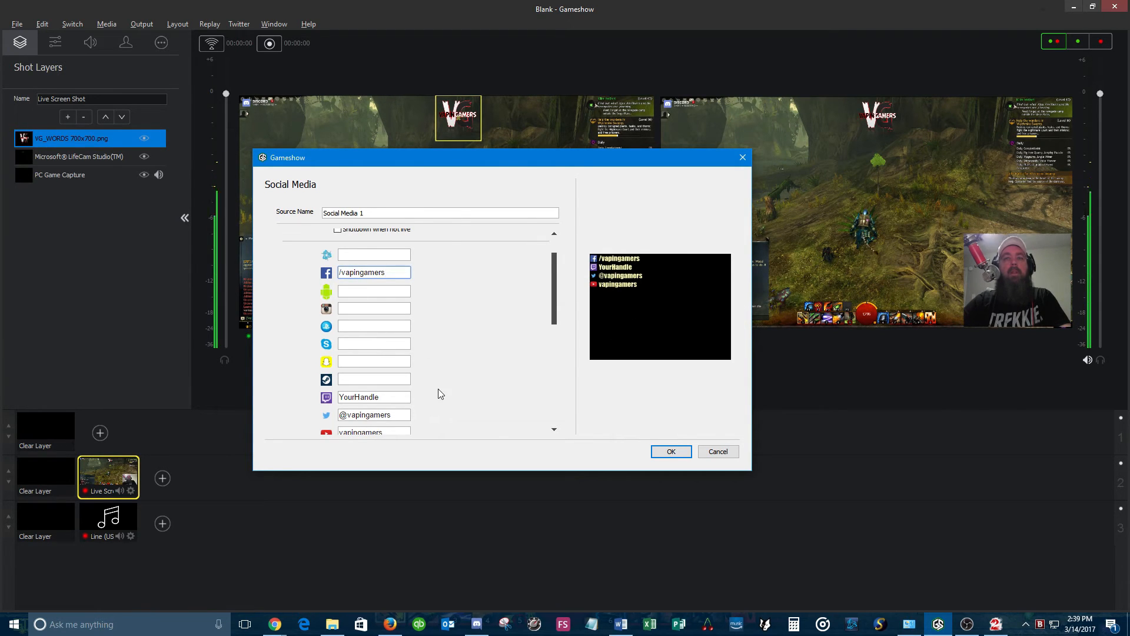
pyautogui.doubleClick(386, 400)
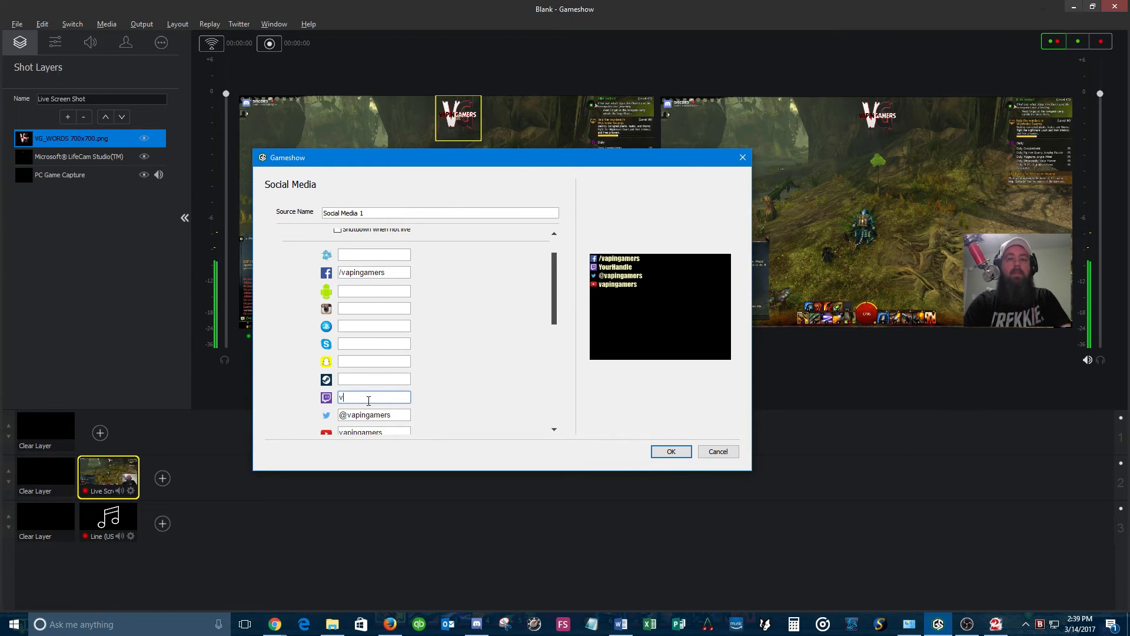
pyautogui.write('vapingamers')
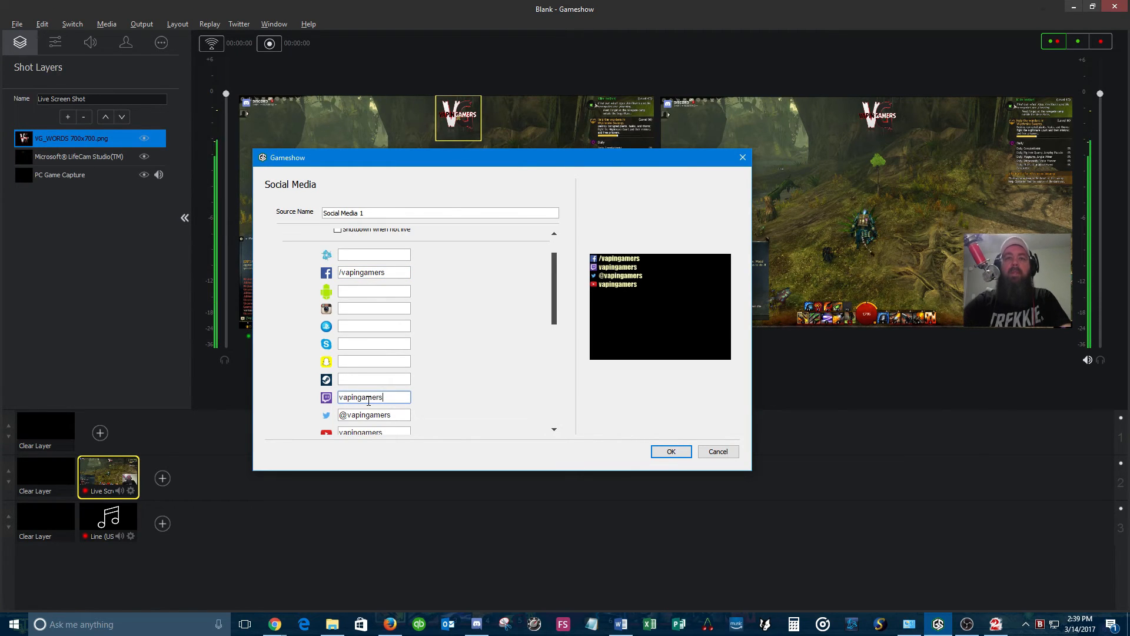
# Step: Enter VOTRadio as the handle for the service listed between Instagram and Skype
pyautogui.moveTo(553, 312)
pyautogui.mouseDown()
pyautogui.moveTo(552, 360)
pyautogui.moveTo(555, 295)
pyautogui.mouseUp()
pyautogui.click(356, 307)
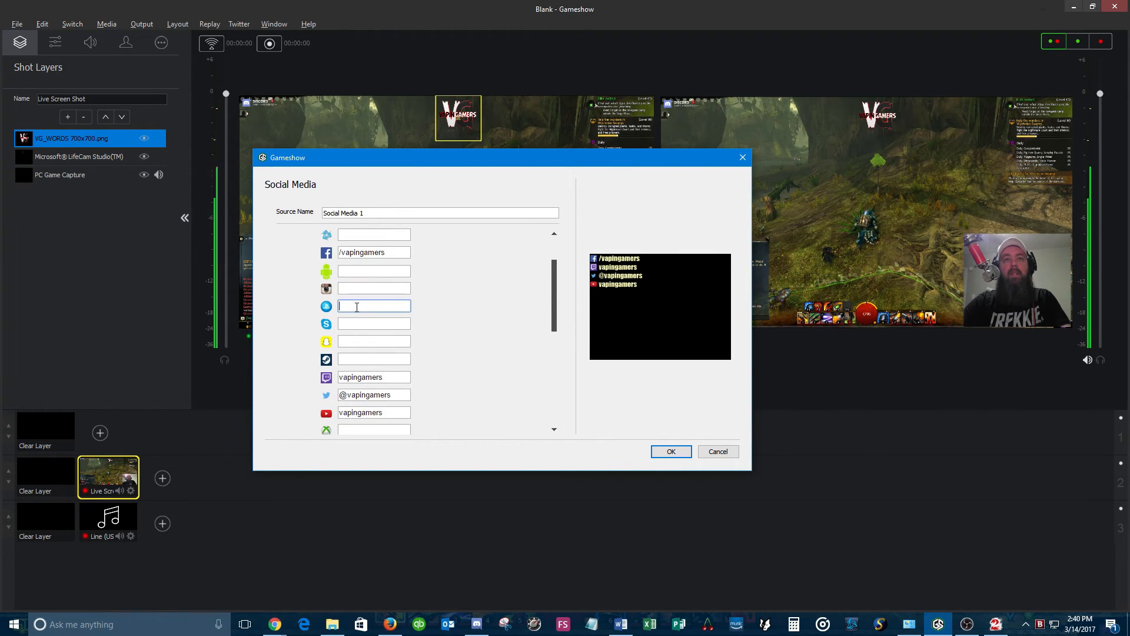
pyautogui.write('VG')
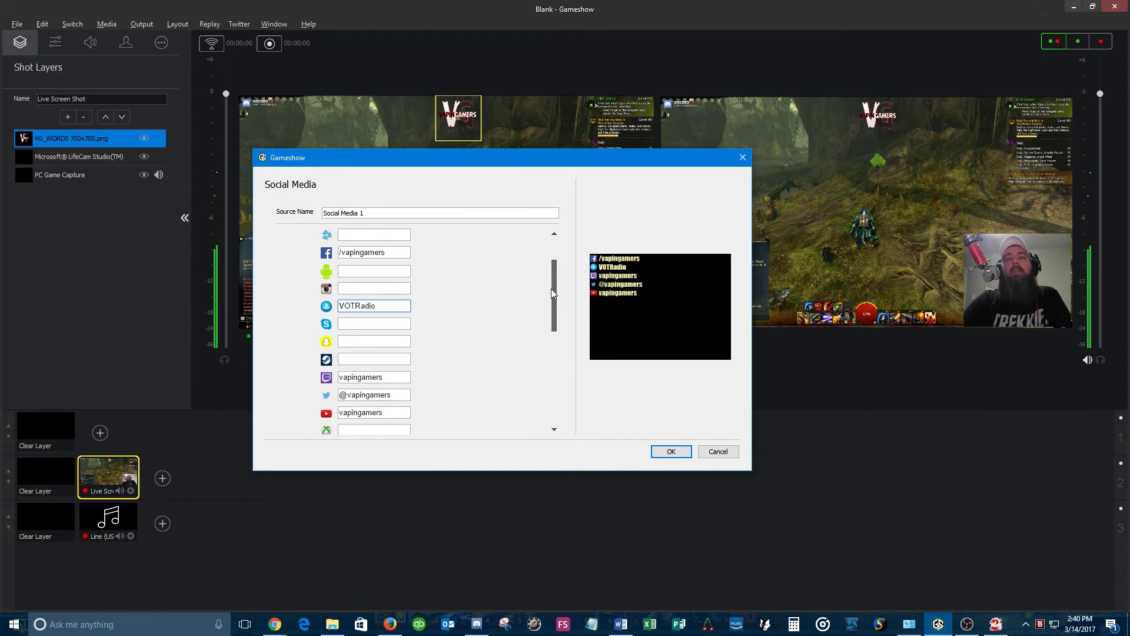
# Step: Enable Non Stop scrolling for the social media handles with the direction Right To Left
pyautogui.moveTo(553, 289); pyautogui.dragTo(558, 355)
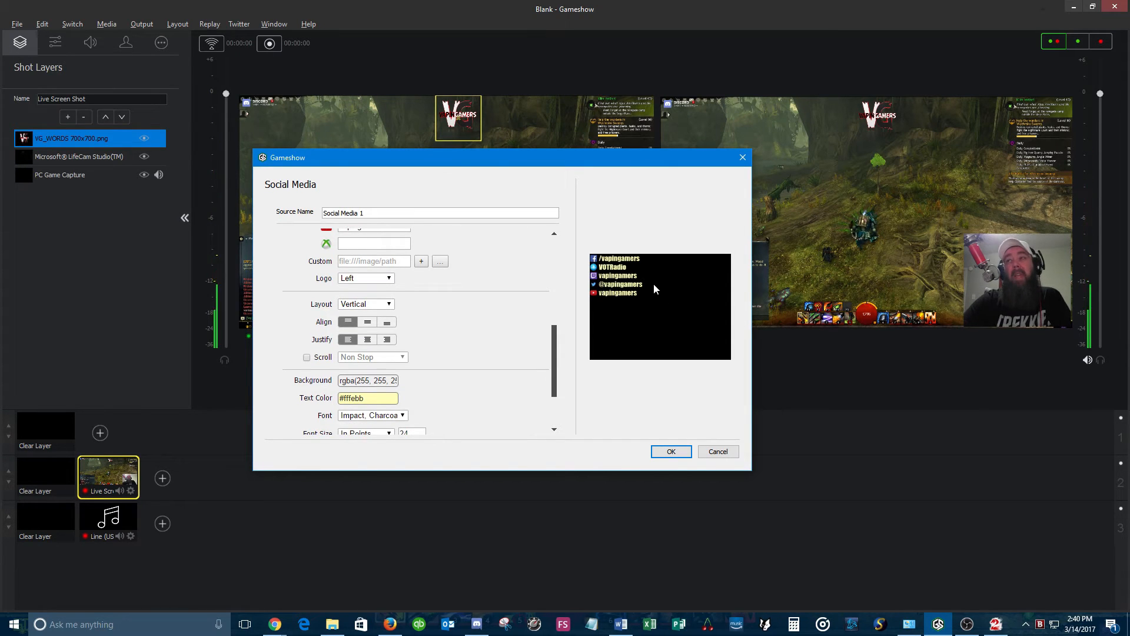
pyautogui.moveTo(552, 342); pyautogui.dragTo(479, 378)
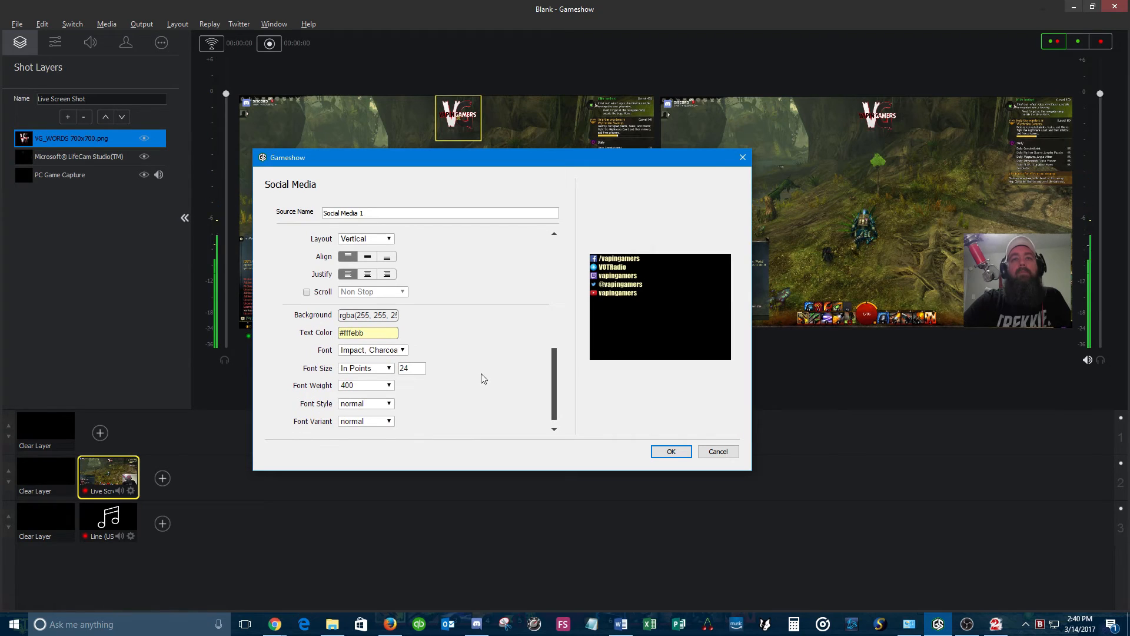
pyautogui.click(307, 293)
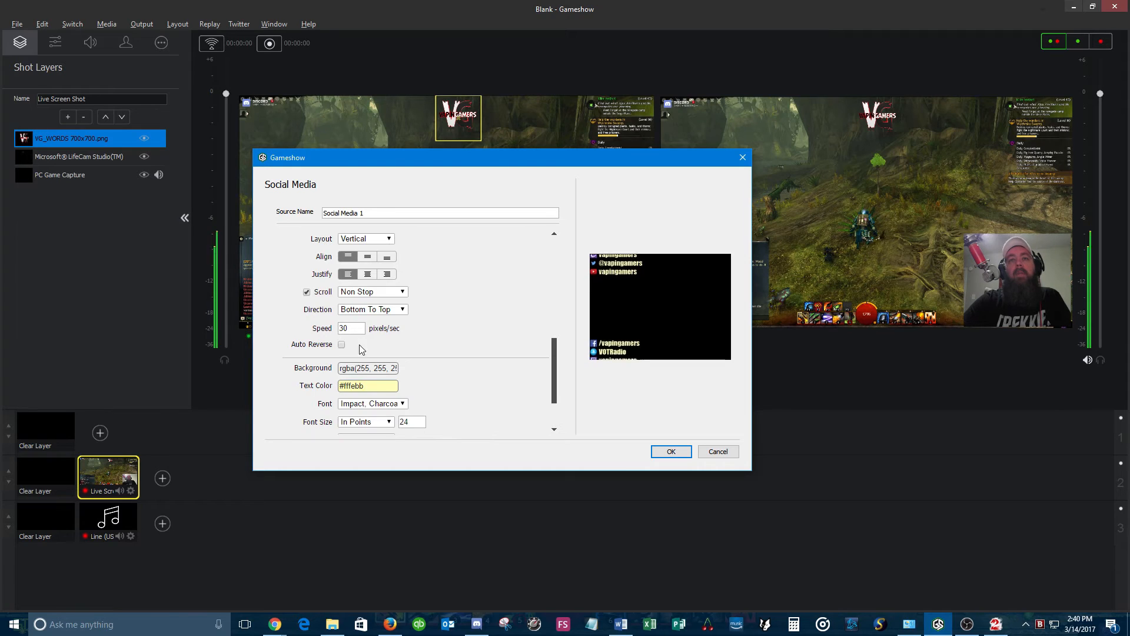
pyautogui.scroll(3, 553, 368)
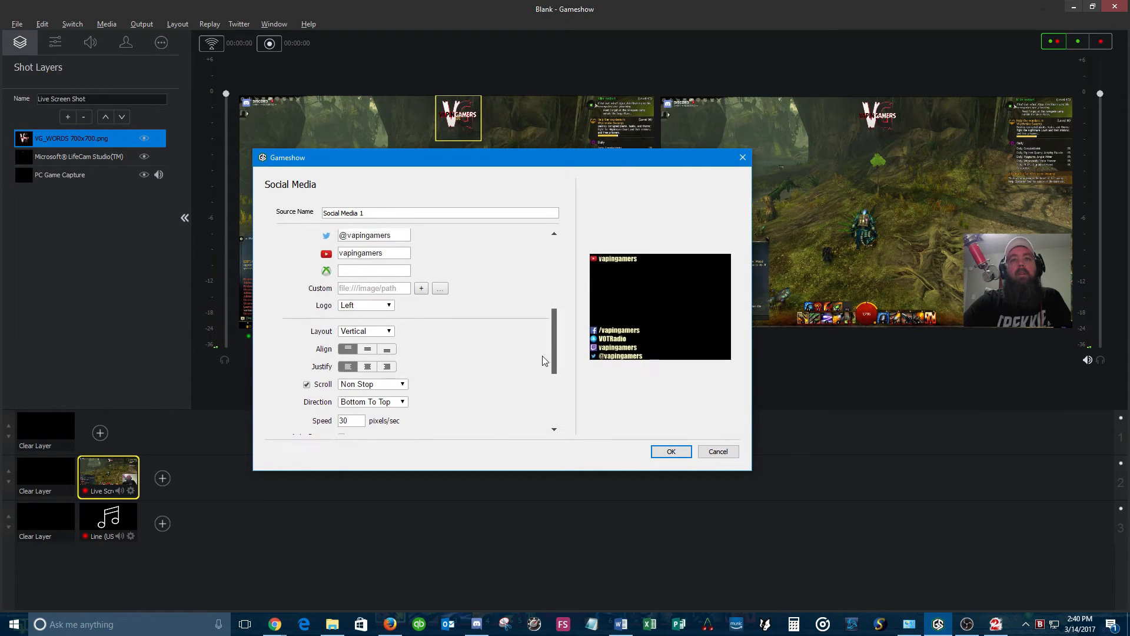
pyautogui.click(403, 402)
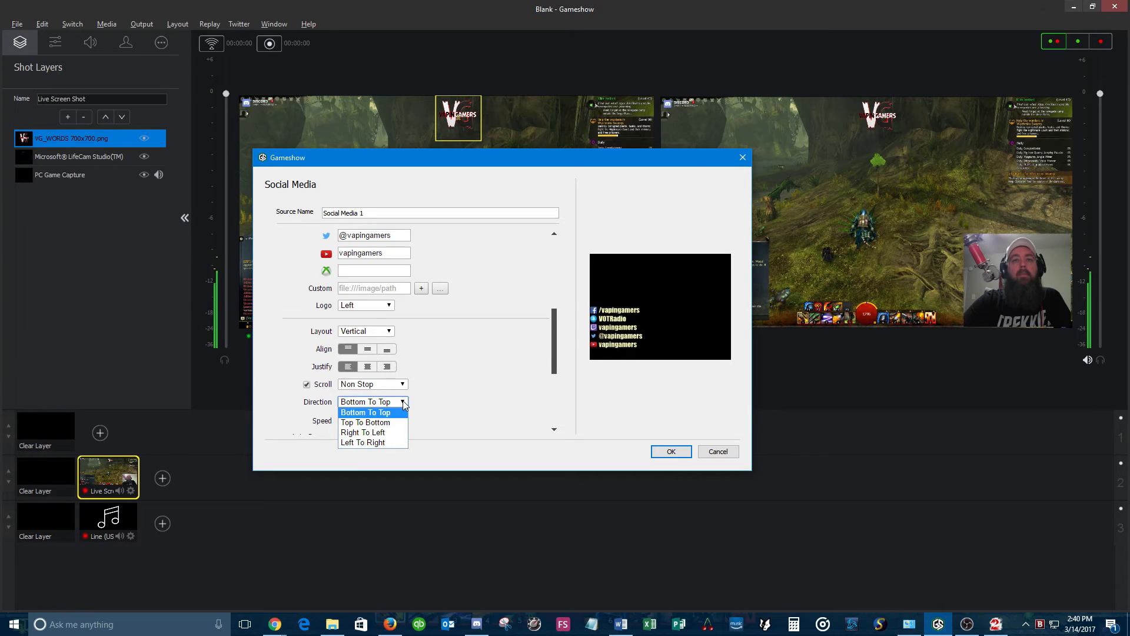
pyautogui.click(390, 434)
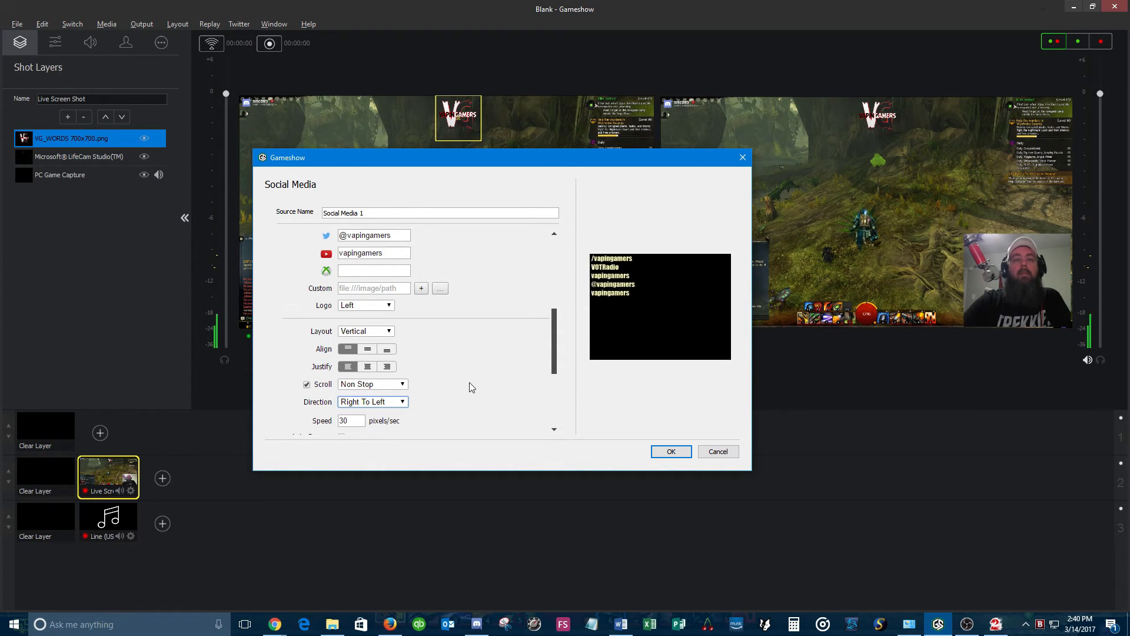
# Step: Change the scroll mode of the social media handles to Fly In, Fly Out
pyautogui.moveTo(549, 350); pyautogui.dragTo(535, 379)
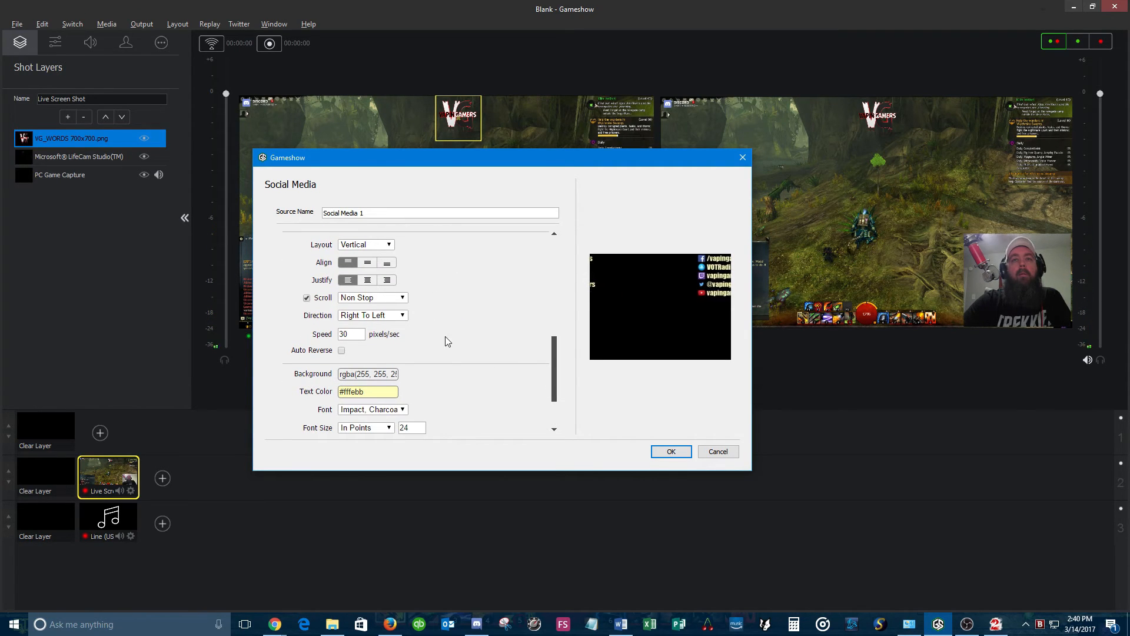
pyautogui.click(401, 315)
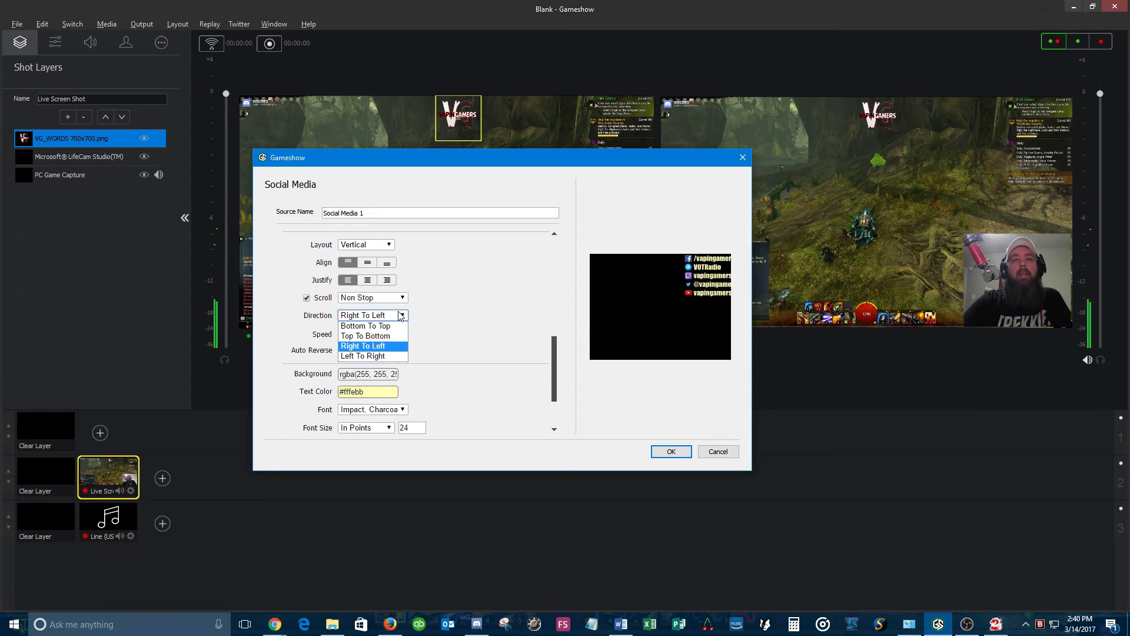
pyautogui.click(402, 298)
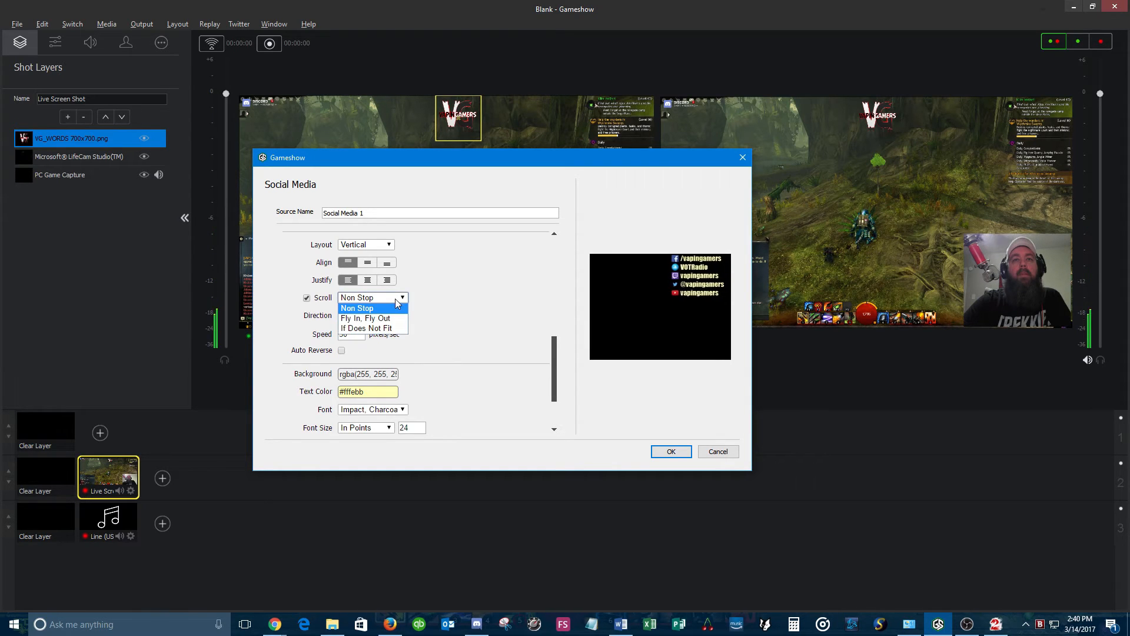
pyautogui.click(389, 318)
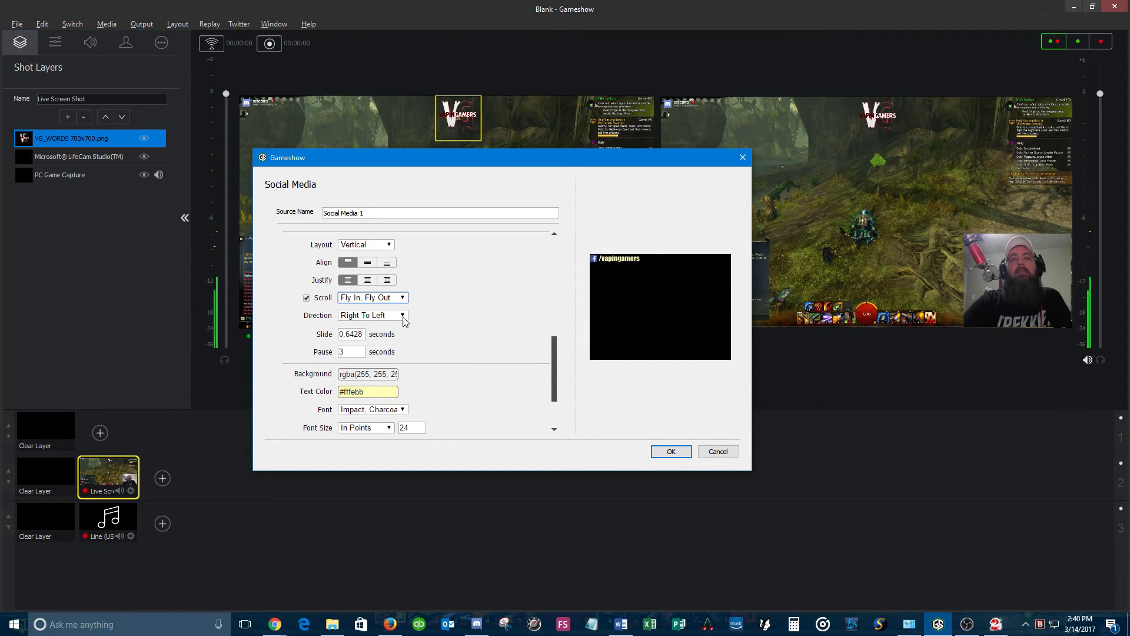
# Step: Set the fly-in direction of the social media handles to Top To Bottom
pyautogui.click(389, 318)
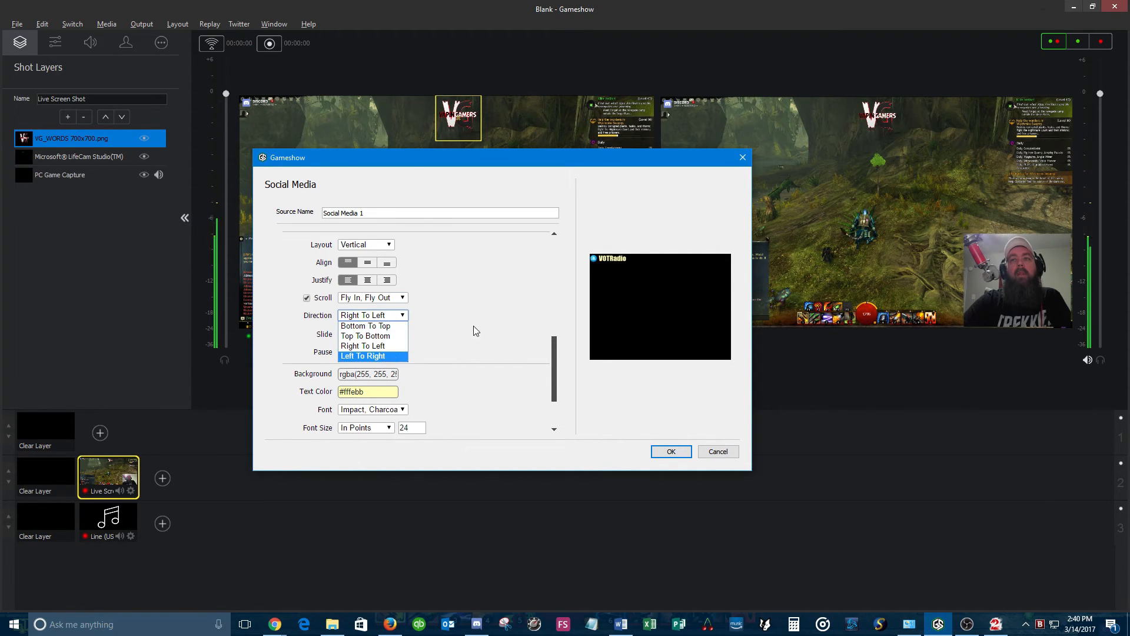
pyautogui.click(476, 330)
pyautogui.click(377, 316)
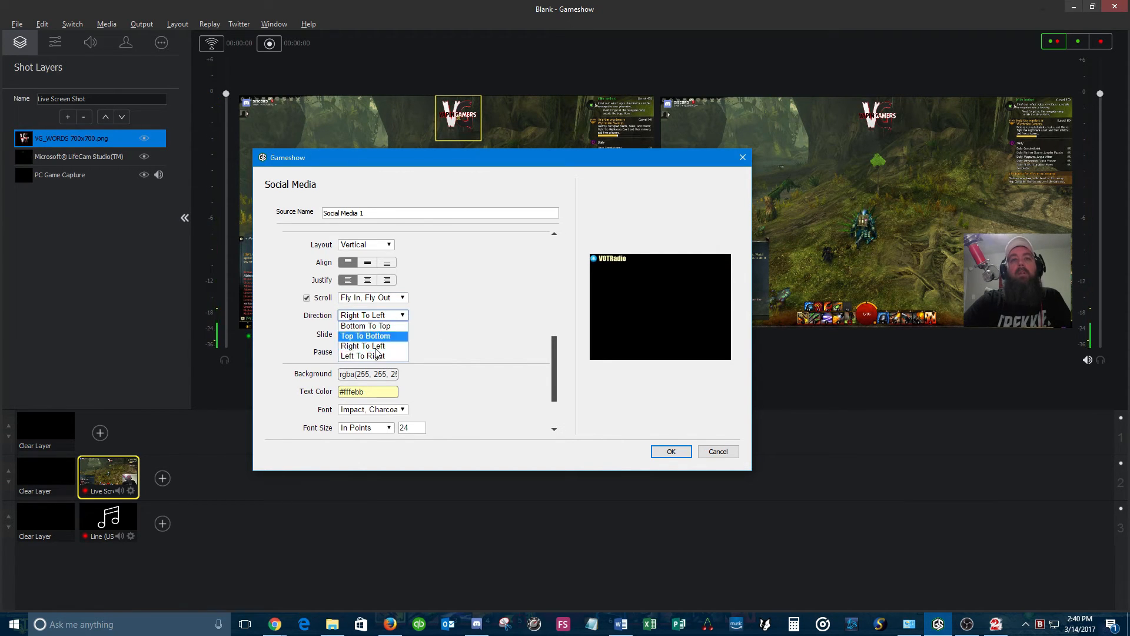
pyautogui.click(365, 336)
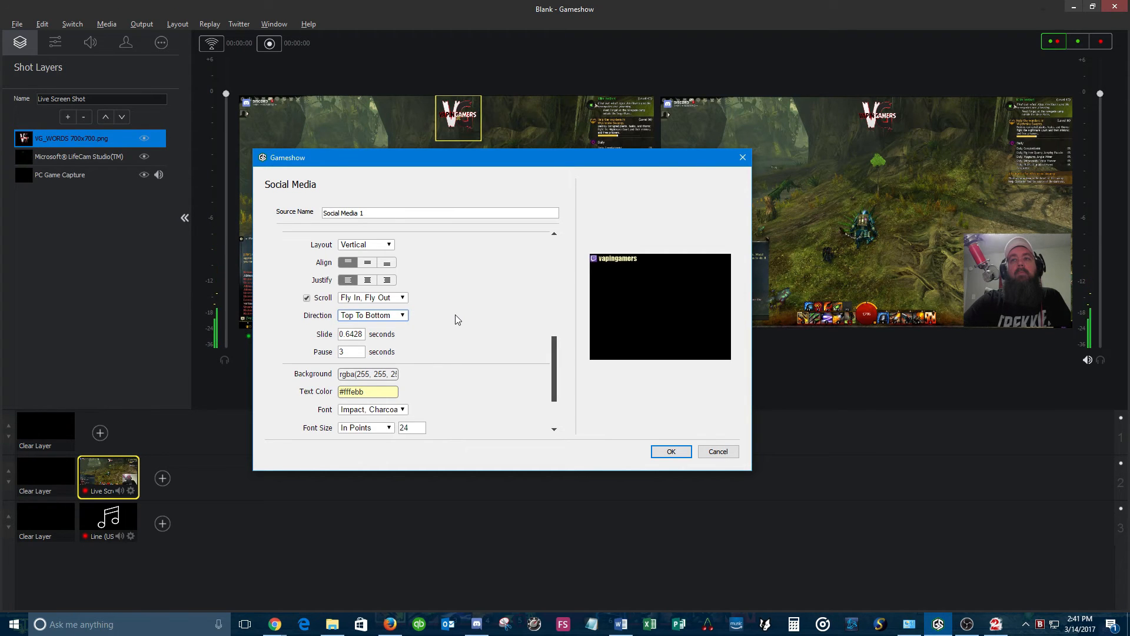
# Step: Try the Bottom To Top direction for the handles and switch back to Top To Bottom
pyautogui.click(385, 316)
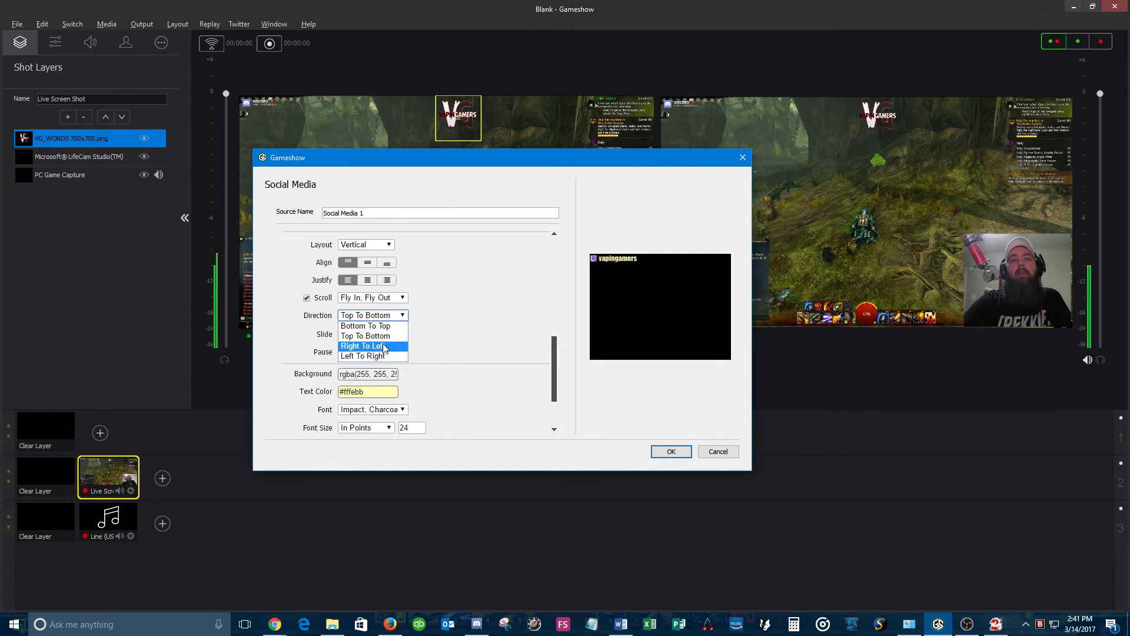
pyautogui.click(383, 325)
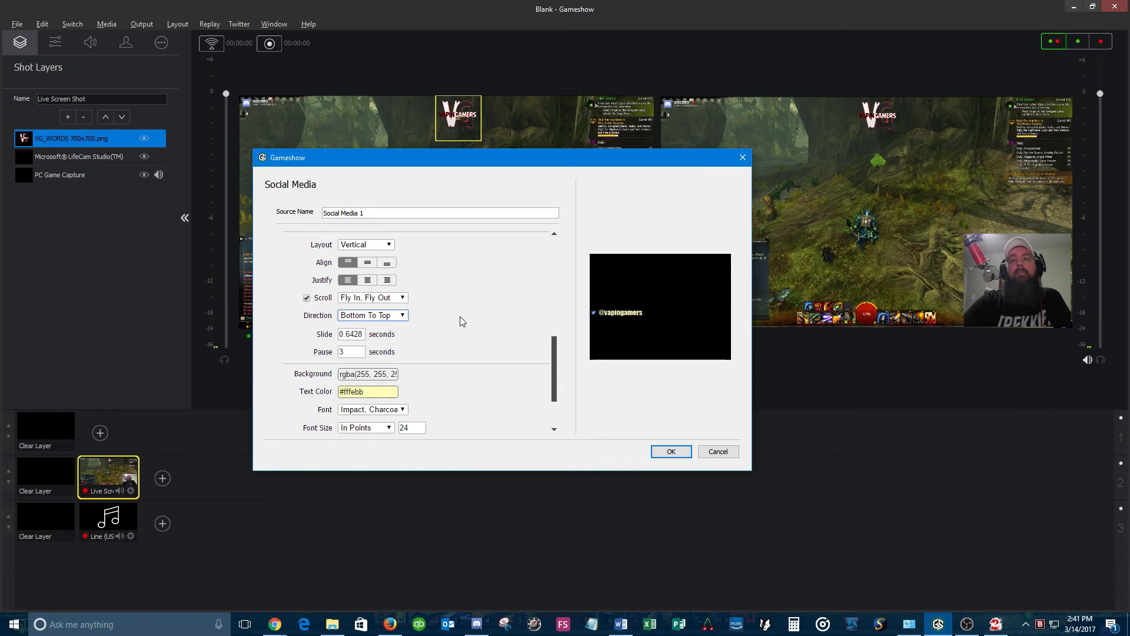
pyautogui.click(398, 316)
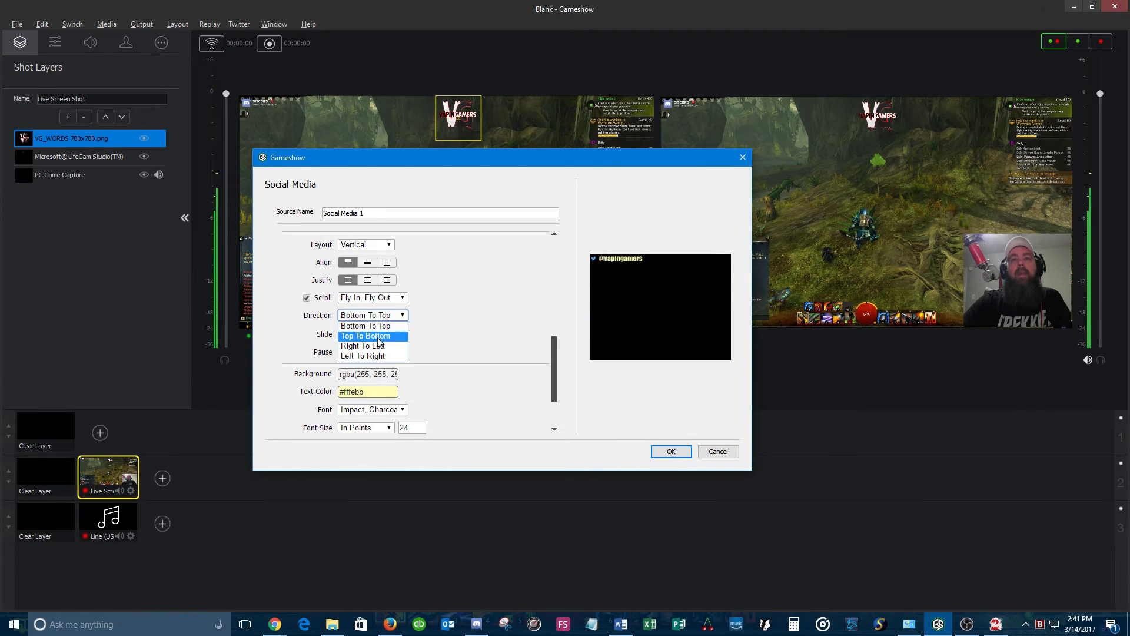
pyautogui.click(377, 339)
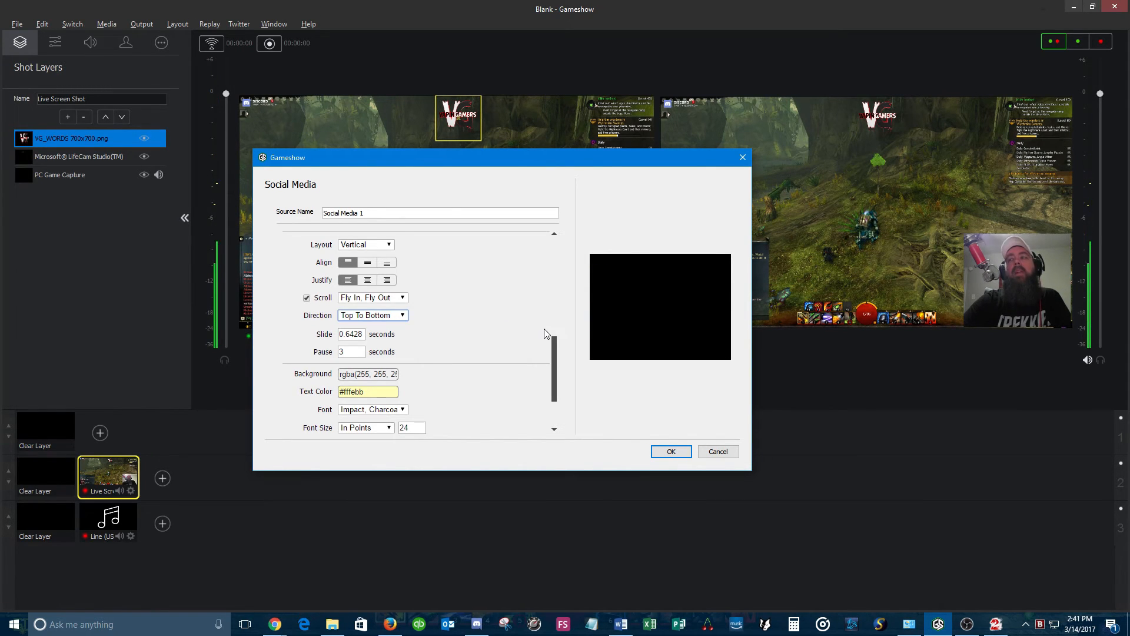
# Step: Set the text color of the social media handles to the light grey #ececea
pyautogui.moveTo(549, 358); pyautogui.dragTo(549, 380)
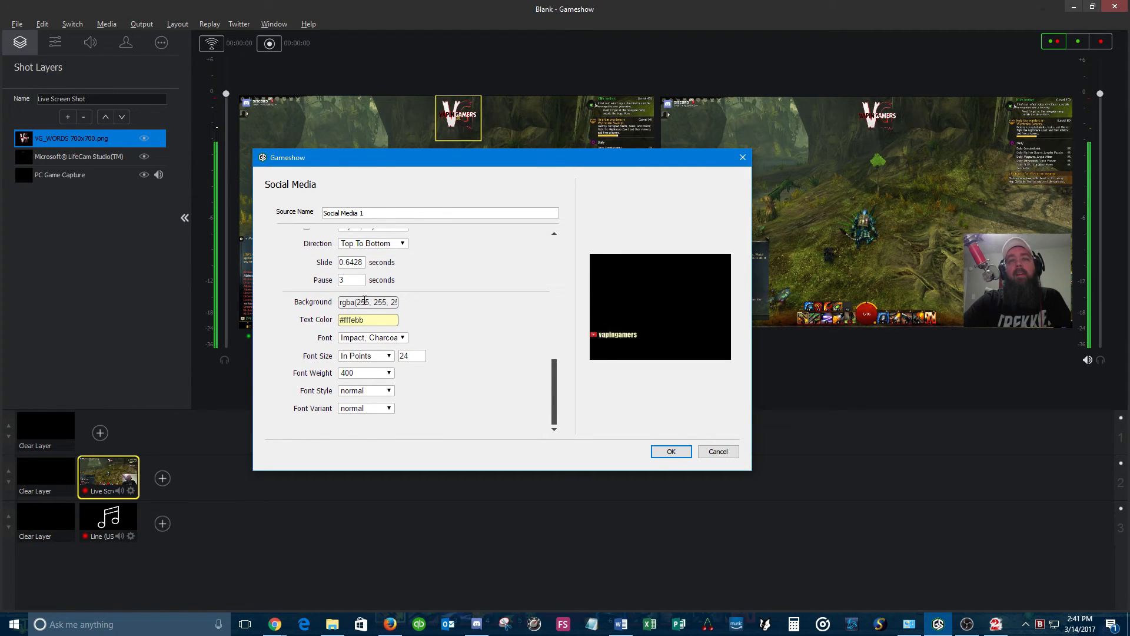
pyautogui.click(372, 323)
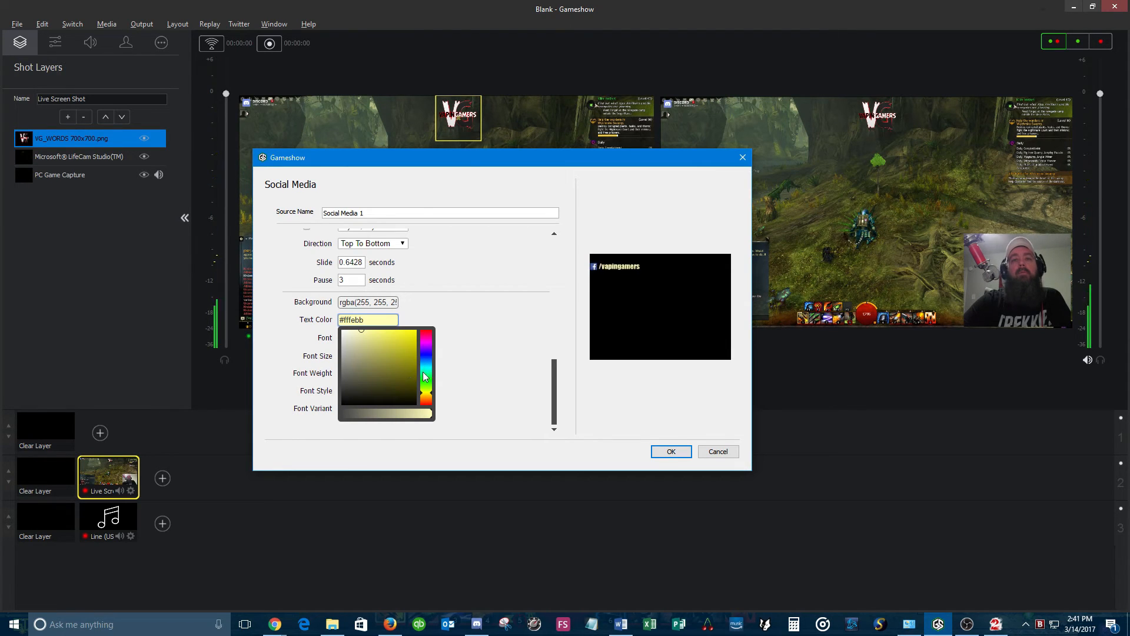
pyautogui.click(348, 338)
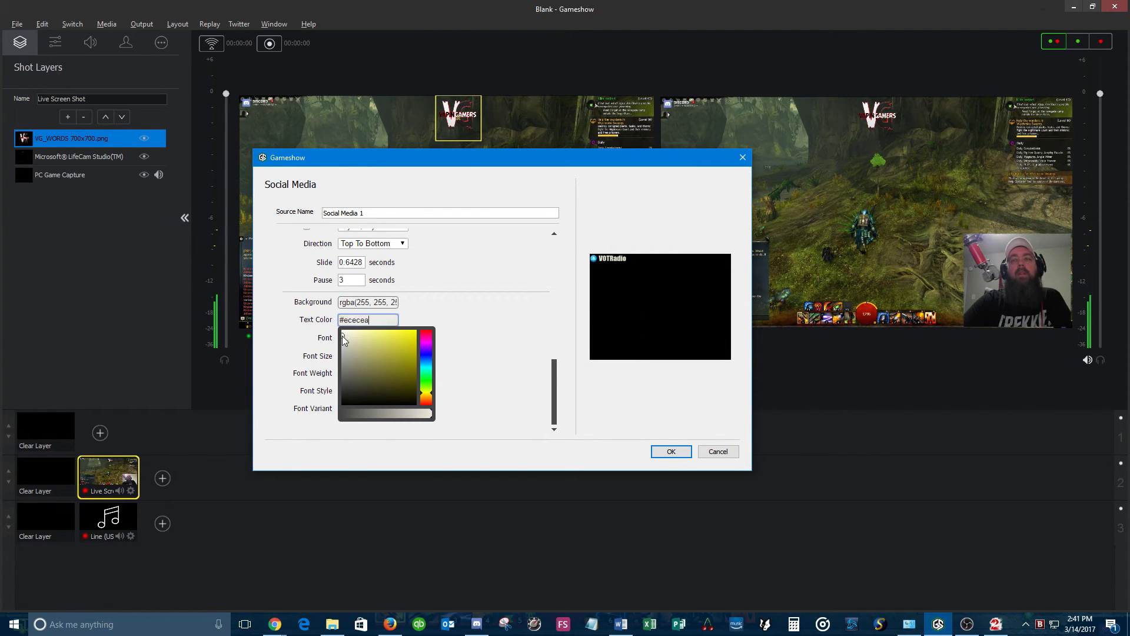
pyautogui.click(534, 387)
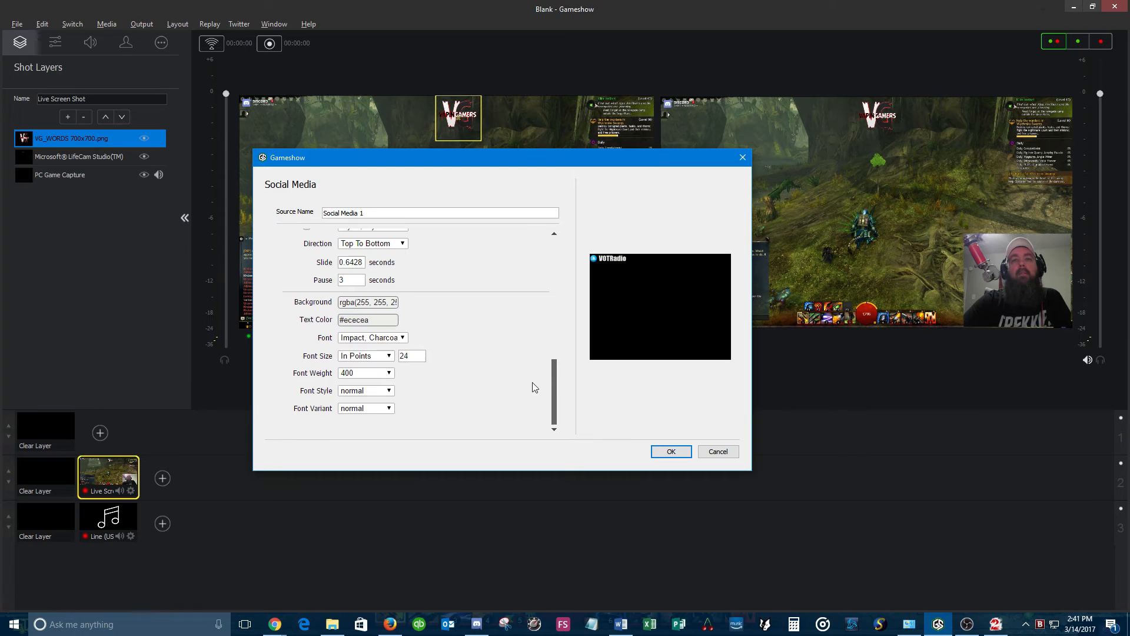
# Step: Set the font of the social media handles to the system font AngryBirds
pyautogui.click(379, 339)
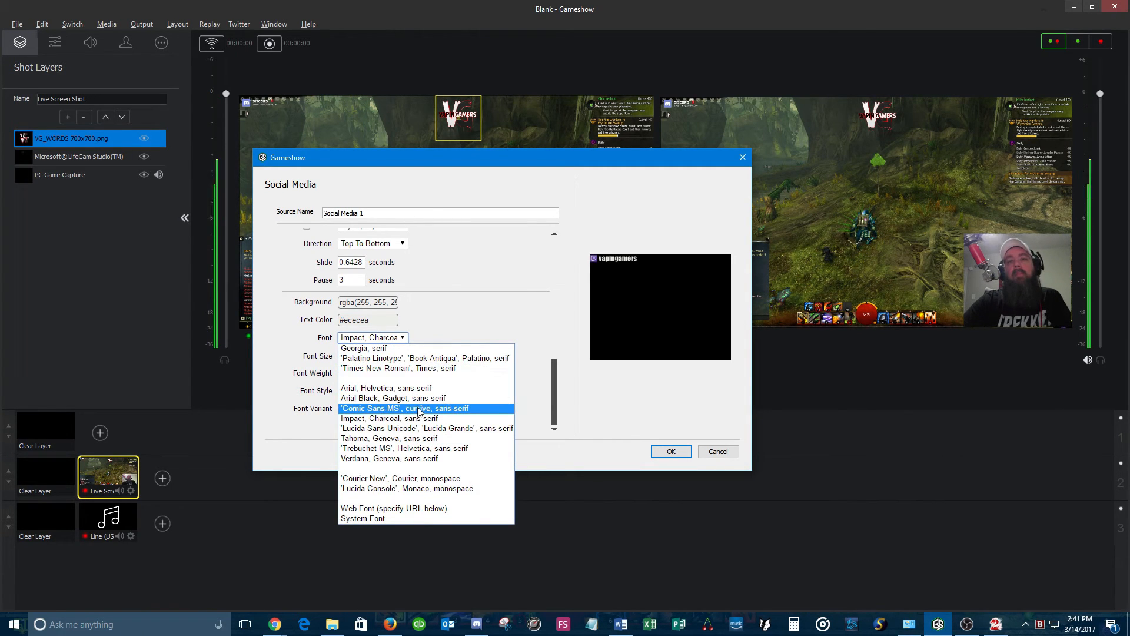
pyautogui.click(406, 517)
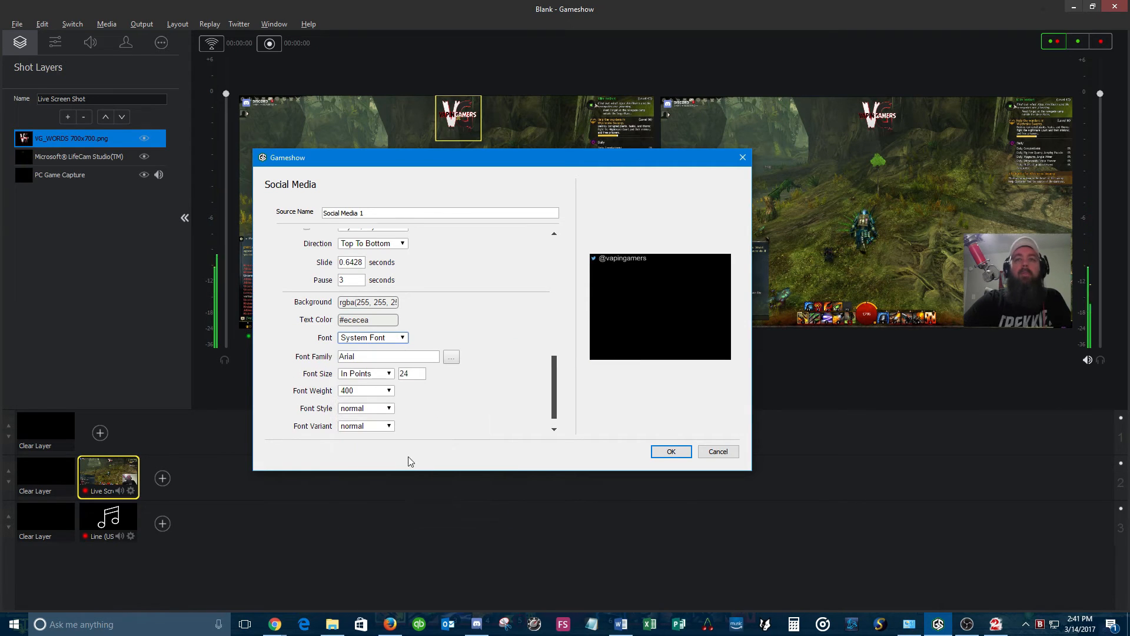
pyautogui.click(450, 357)
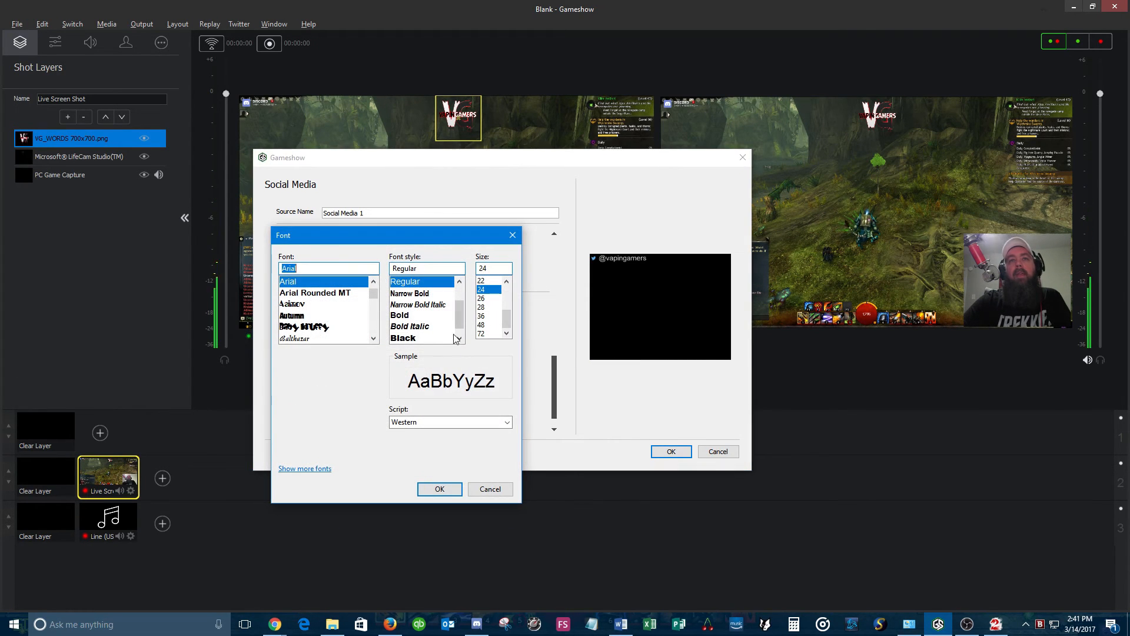
pyautogui.scroll(-8, 373, 294)
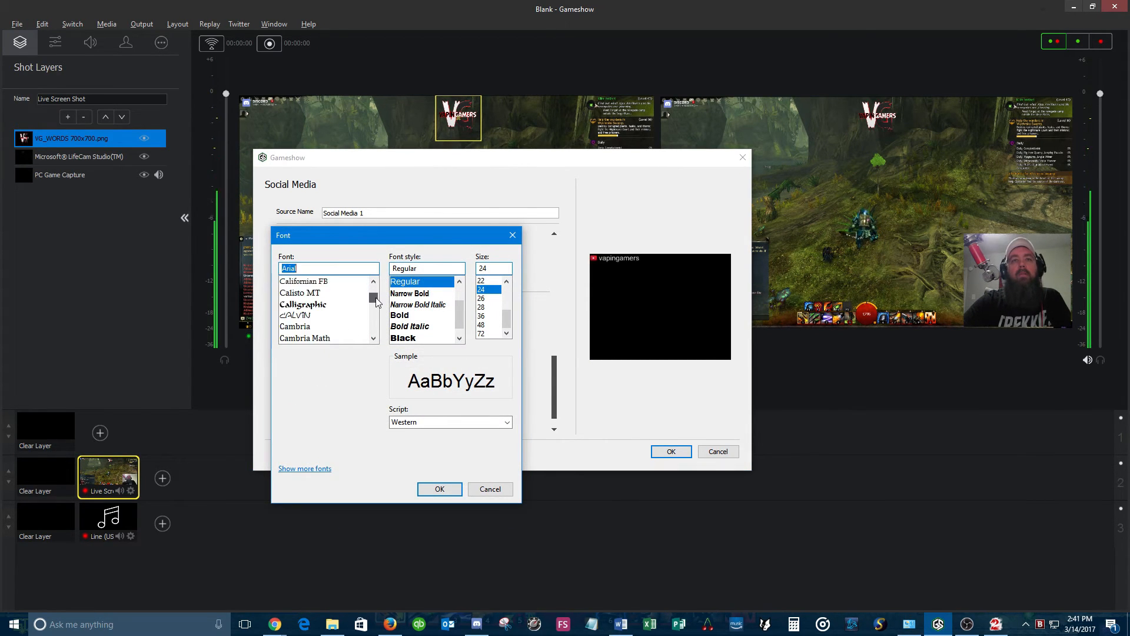
pyautogui.scroll(8, 373, 282)
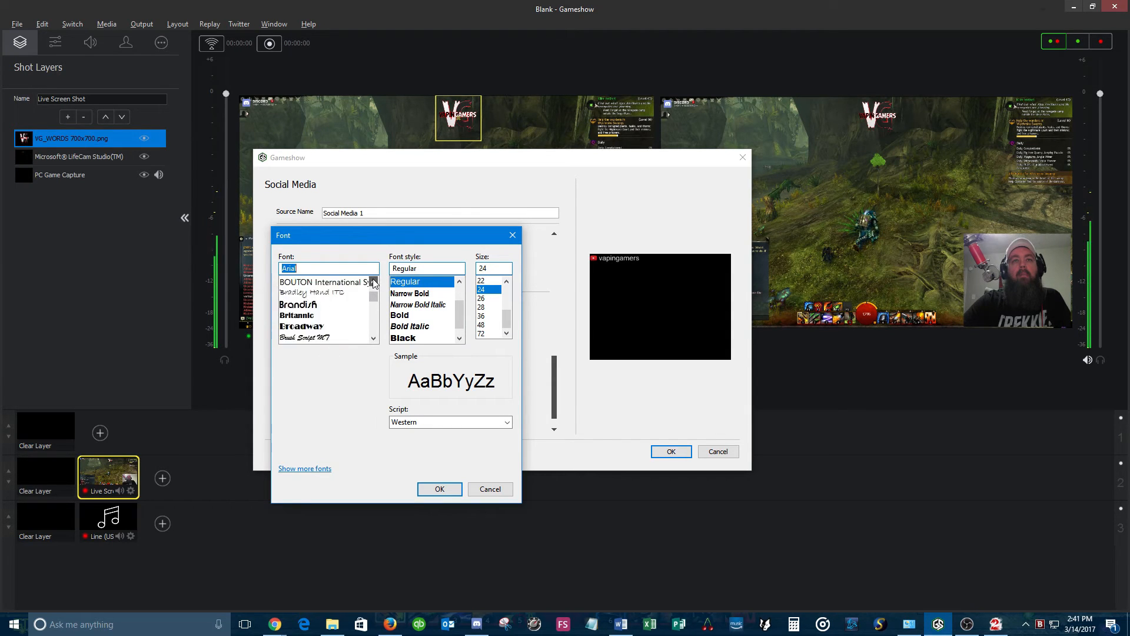
pyautogui.scroll(5, 374, 283)
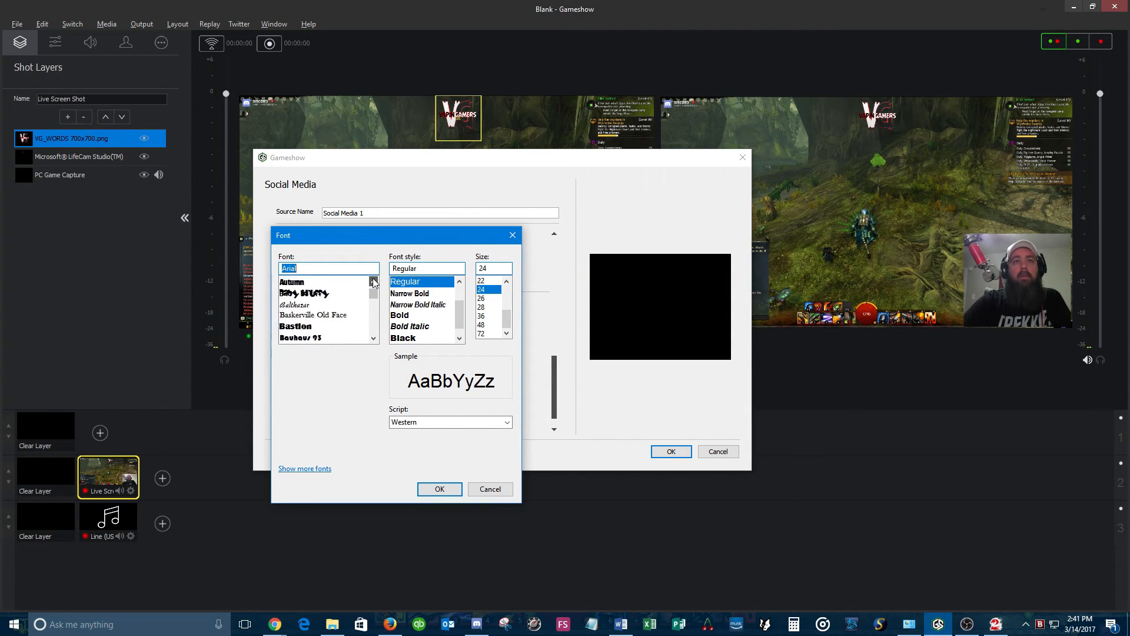
pyautogui.scroll(-2, 371, 338)
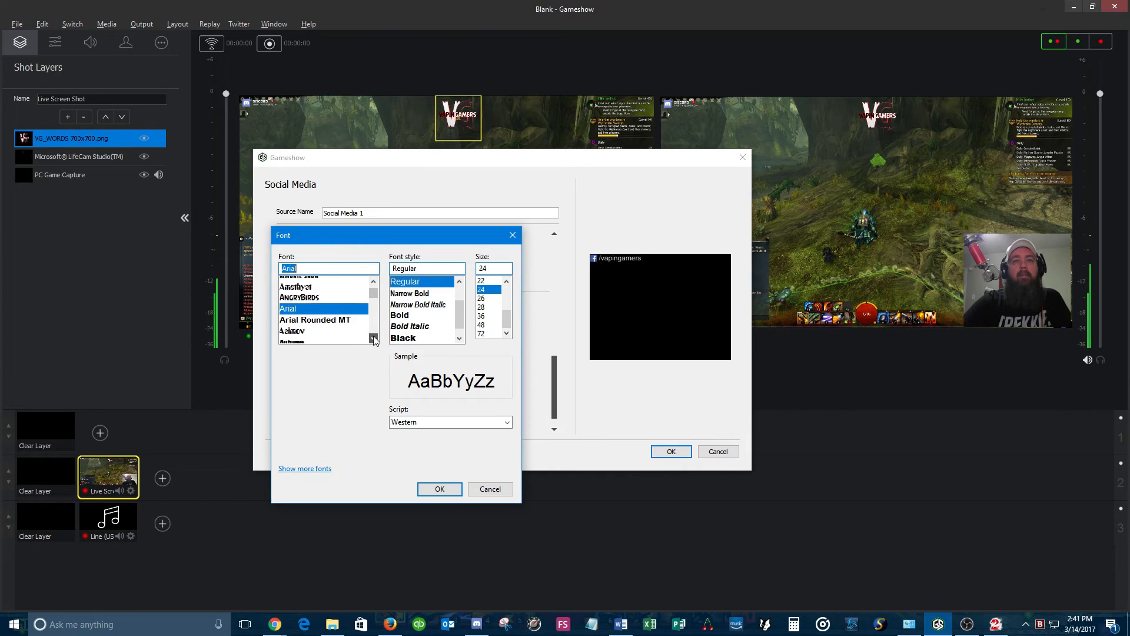
pyautogui.click(375, 339)
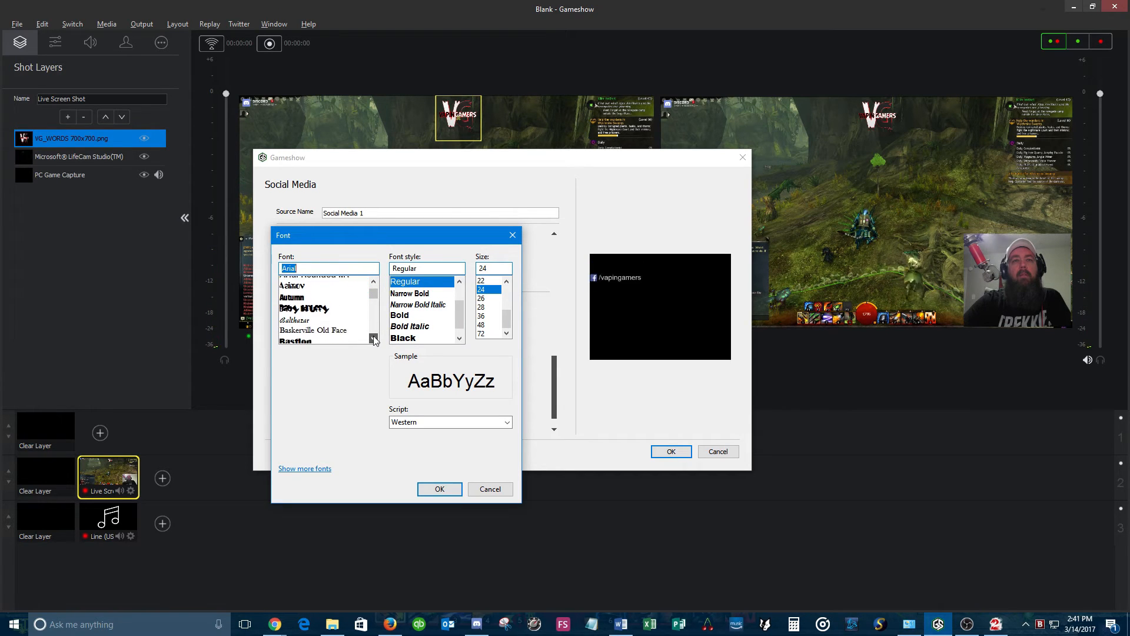
pyautogui.click(374, 282)
pyautogui.click(375, 283)
pyautogui.click(373, 282)
pyautogui.click(374, 282)
pyautogui.click(374, 282)
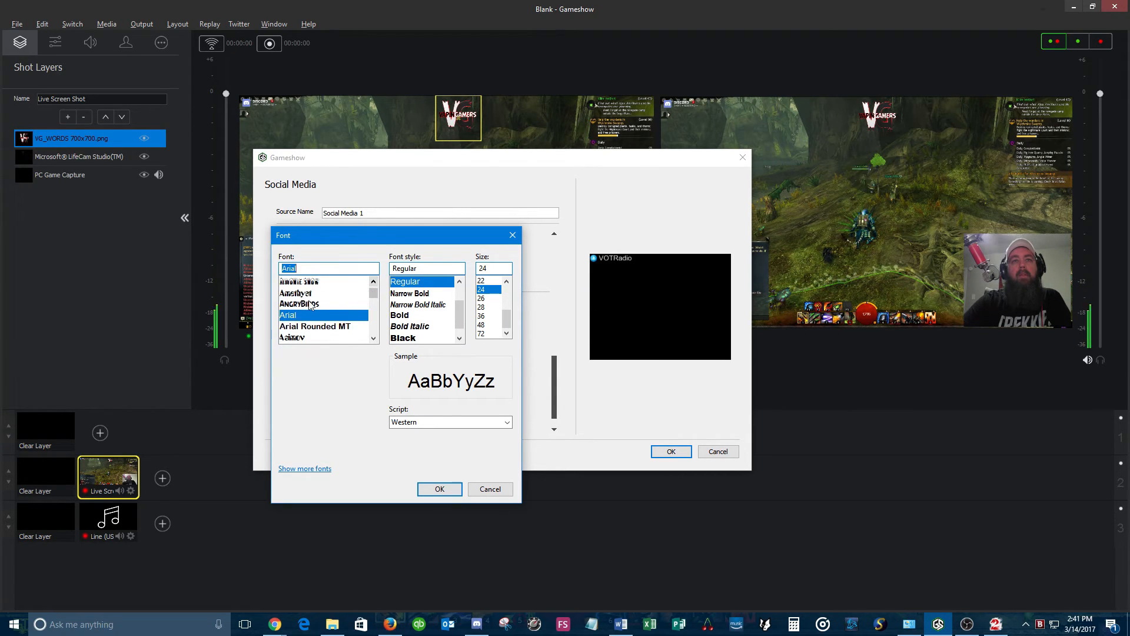
pyautogui.click(311, 302)
pyautogui.click(438, 489)
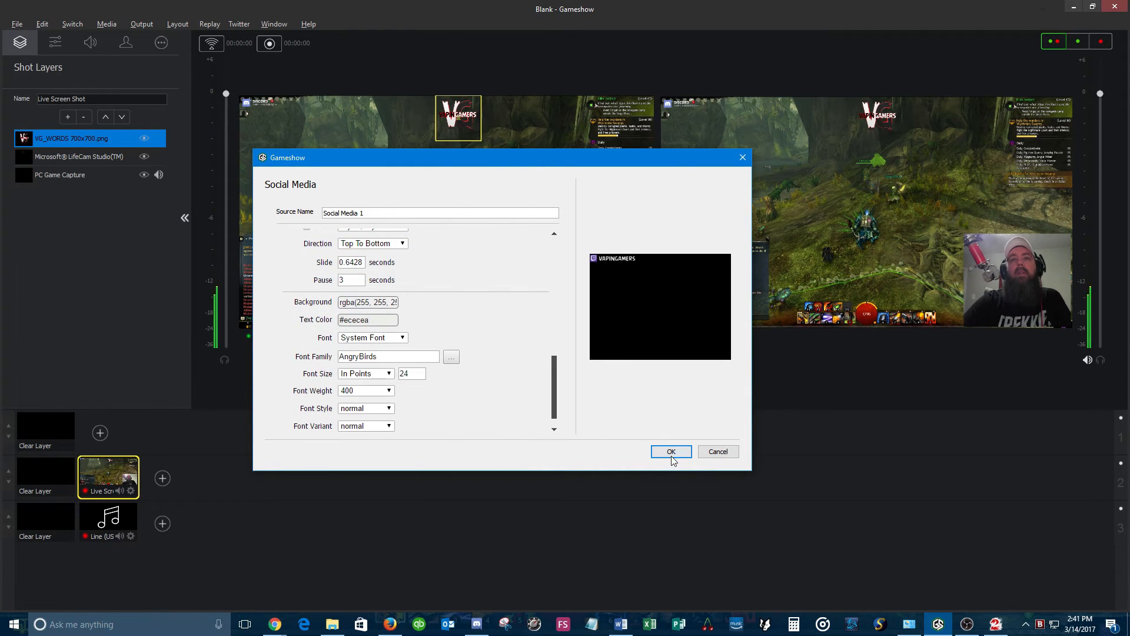
# Step: Look over the font weight, style and variant options and add the finished Social Media source to the shot
pyautogui.moveTo(554, 380); pyautogui.dragTo(553, 403)
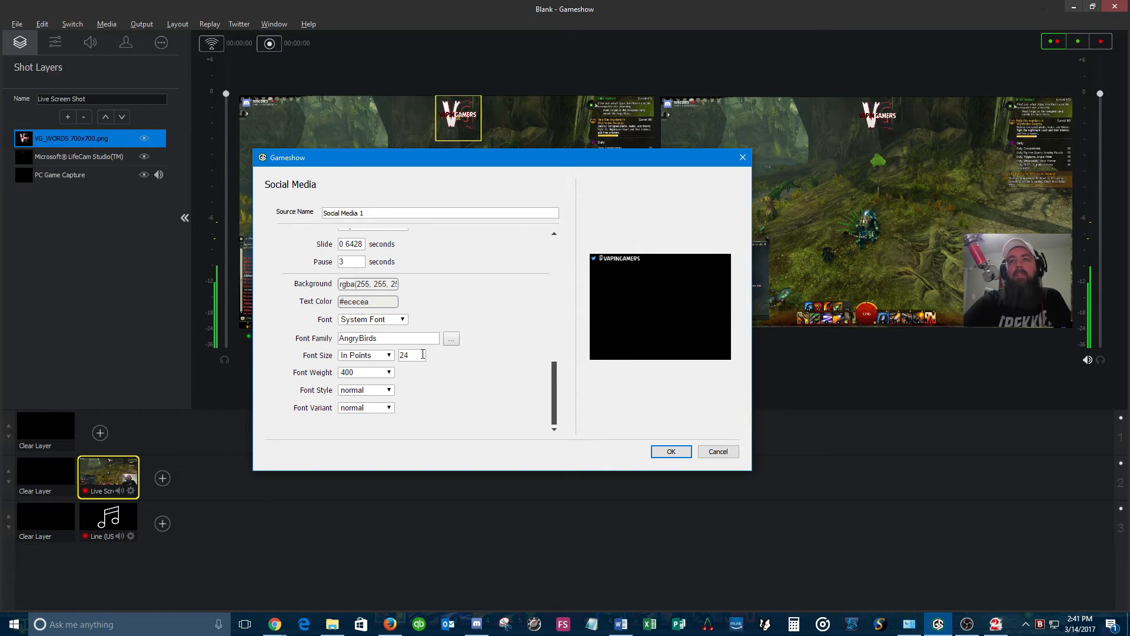
pyautogui.click(390, 373)
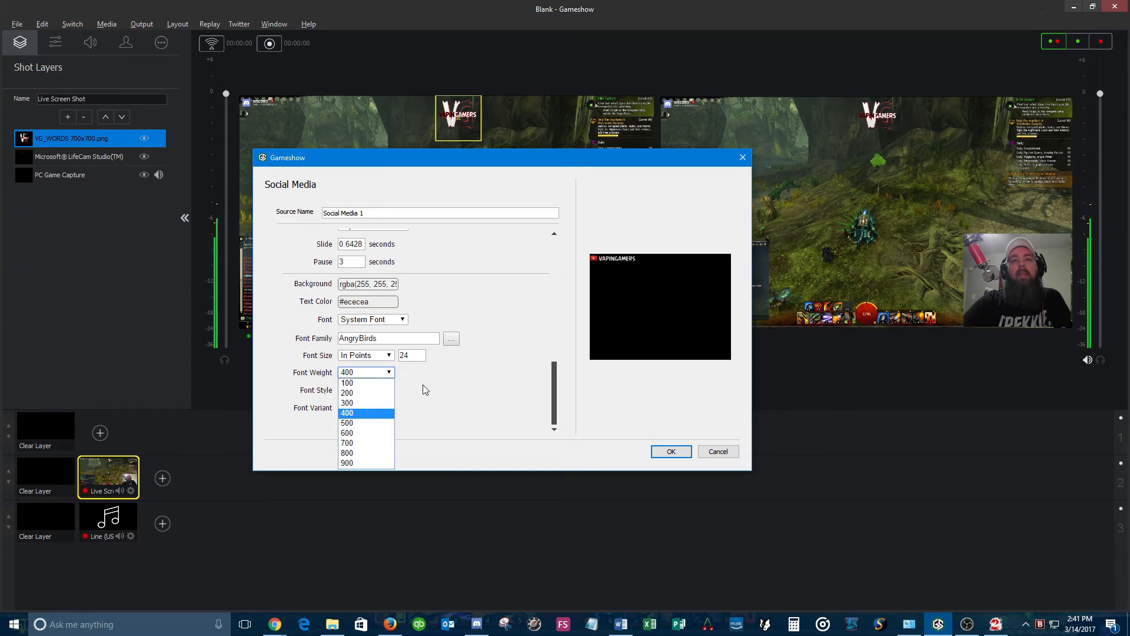
pyautogui.click(423, 389)
pyautogui.click(377, 389)
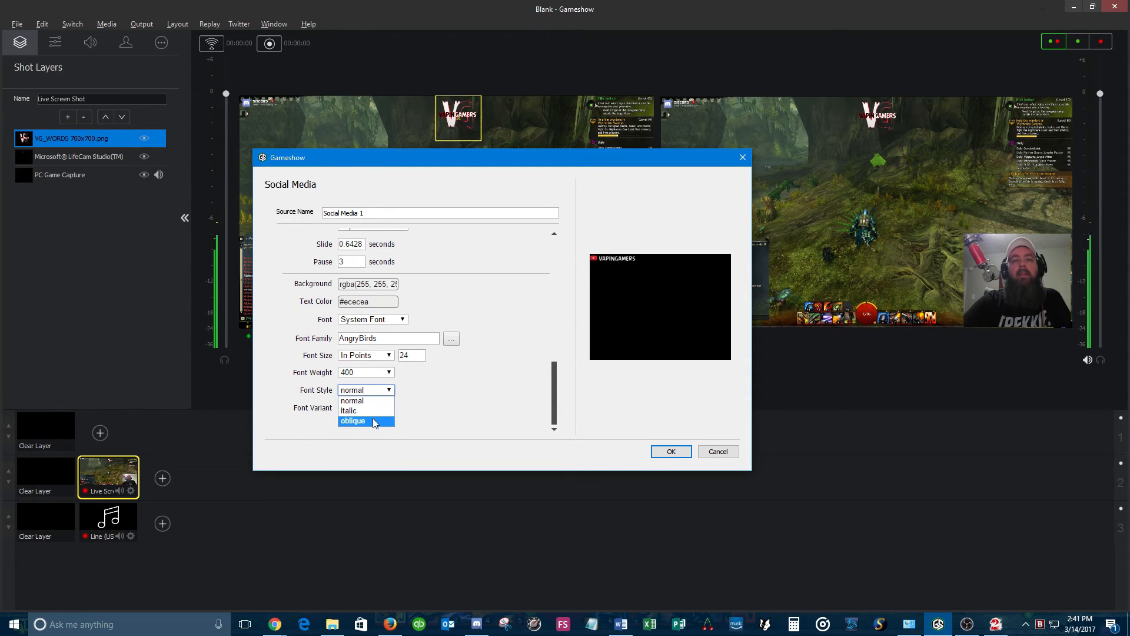
pyautogui.click(375, 412)
pyautogui.click(375, 411)
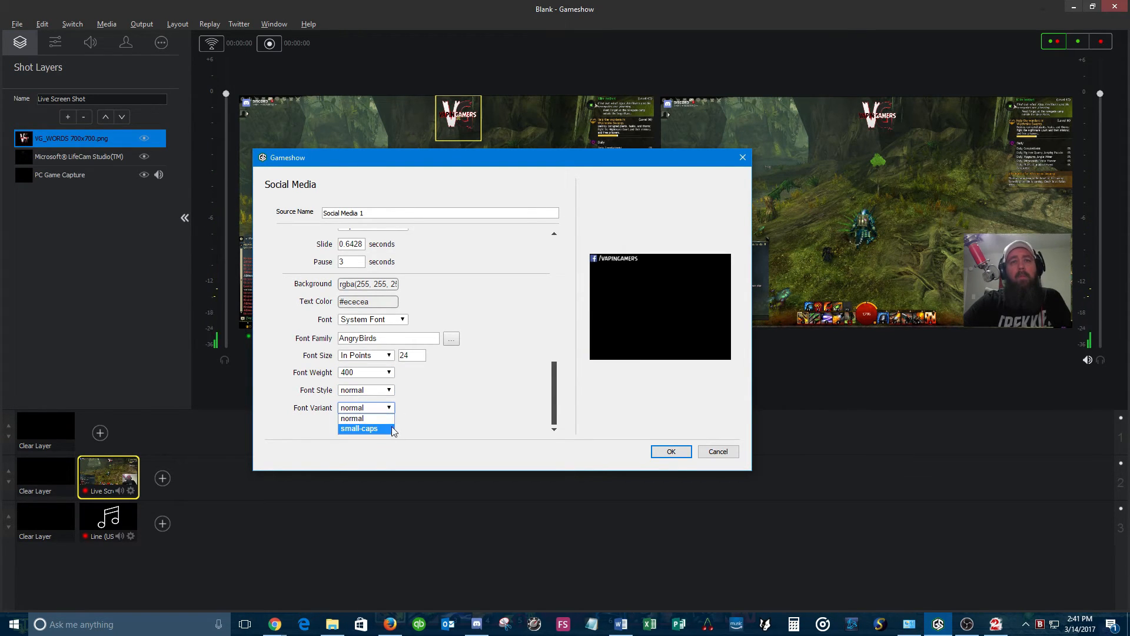
pyautogui.click(446, 399)
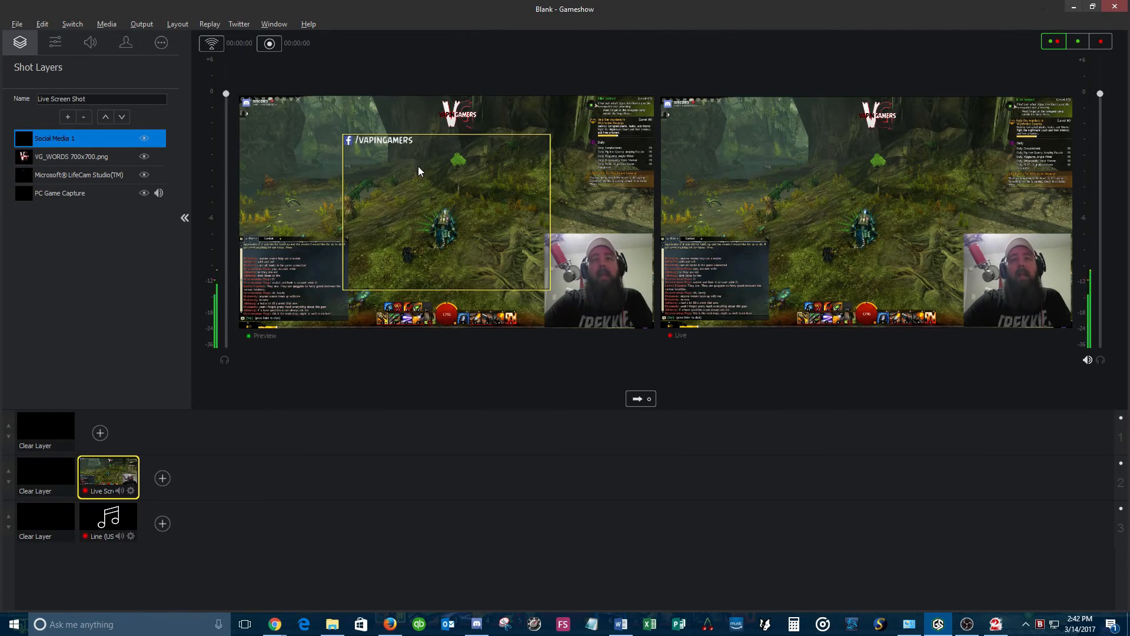
# Step: Crop the Social Media 1 layer tightly around the handles, by 437 at the bottom and 385 on the right
pyautogui.moveTo(387, 157); pyautogui.dragTo(362, 168)
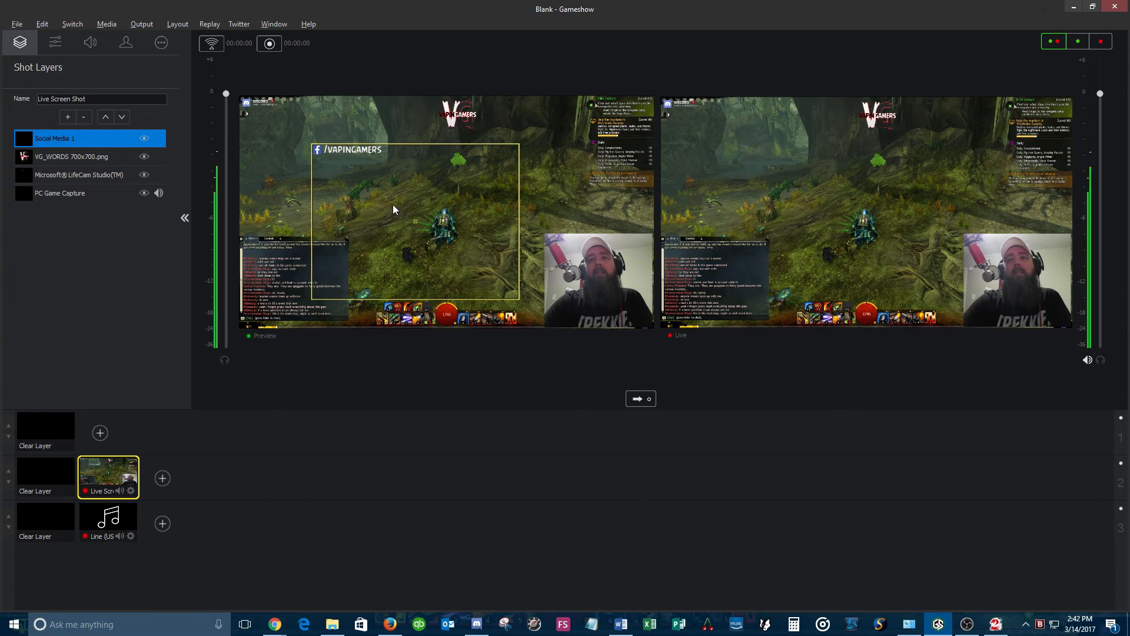
pyautogui.click(66, 41)
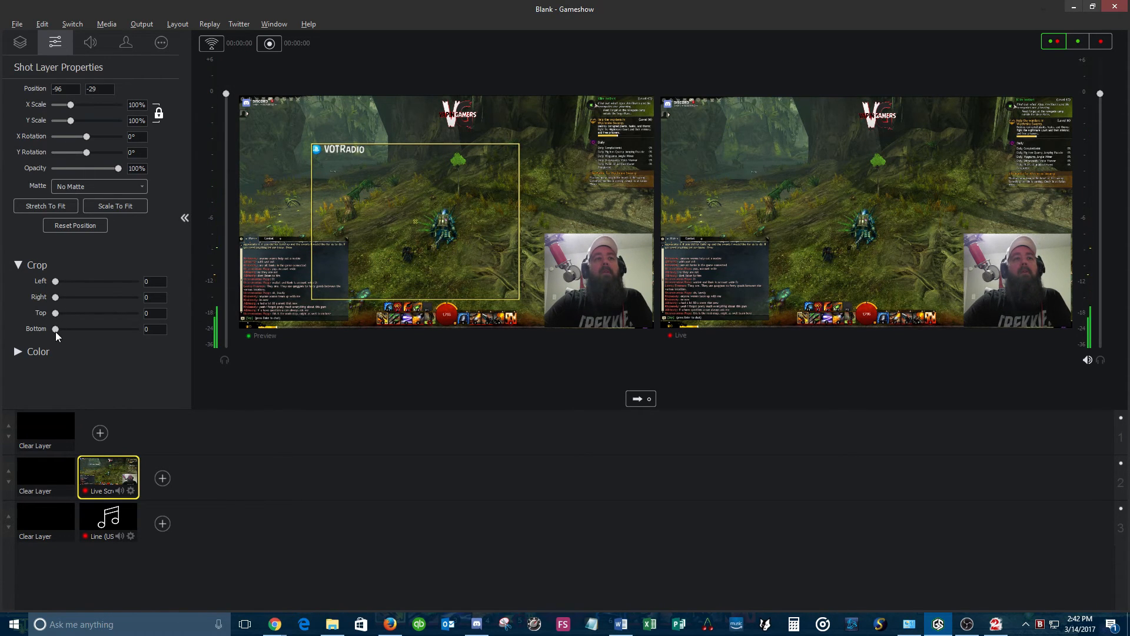
pyautogui.moveTo(55, 329); pyautogui.dragTo(127, 321)
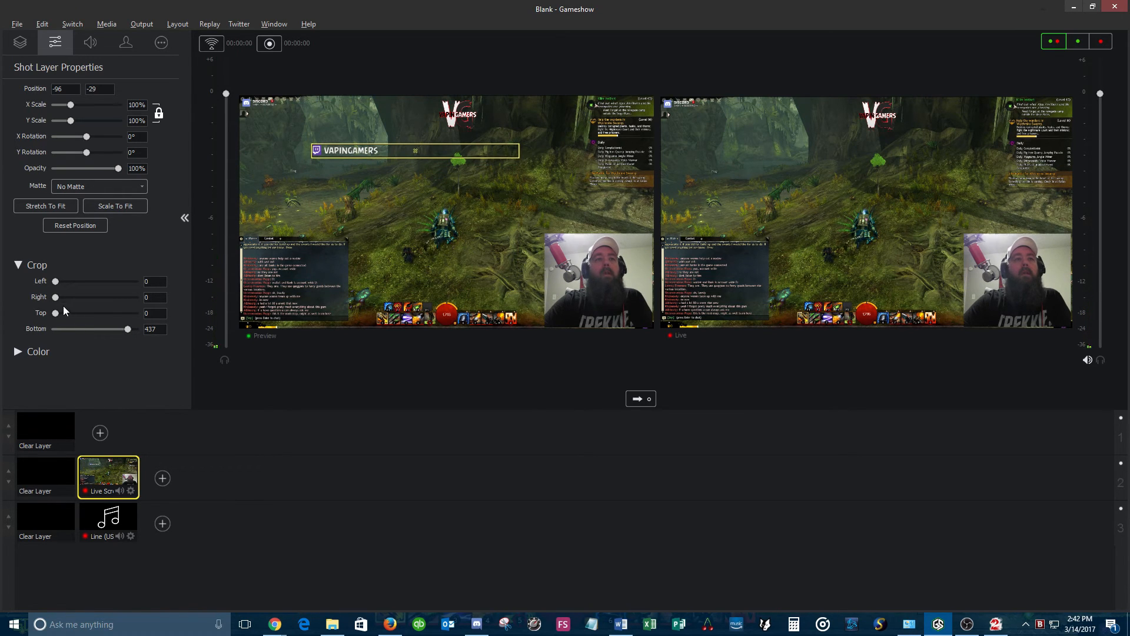
pyautogui.moveTo(55, 297); pyautogui.dragTo(103, 297)
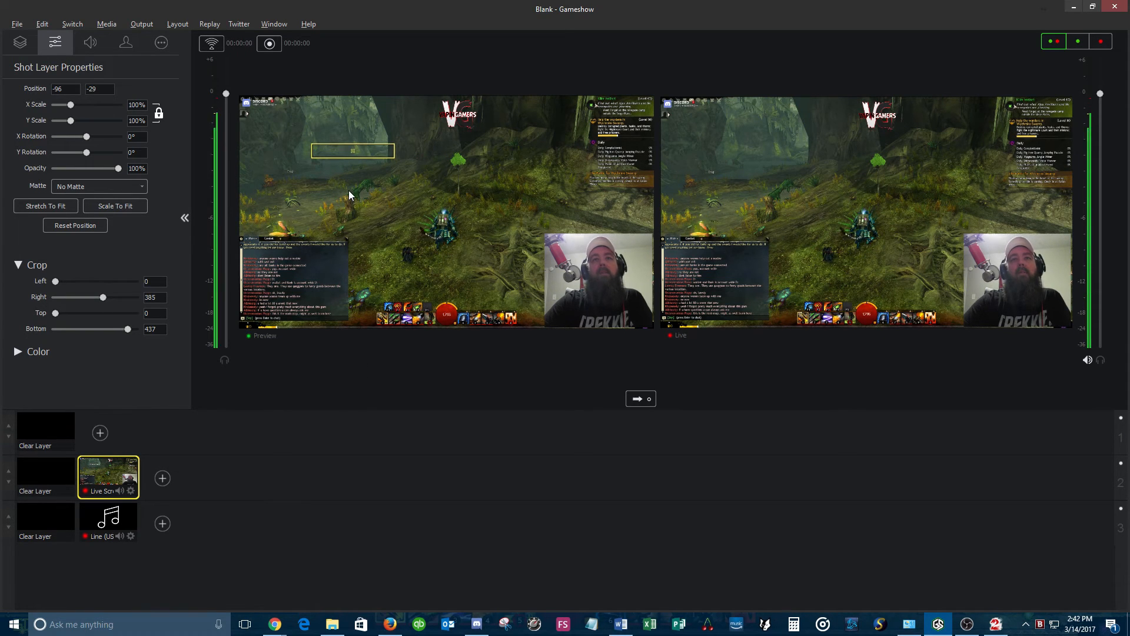
pyautogui.click(17, 49)
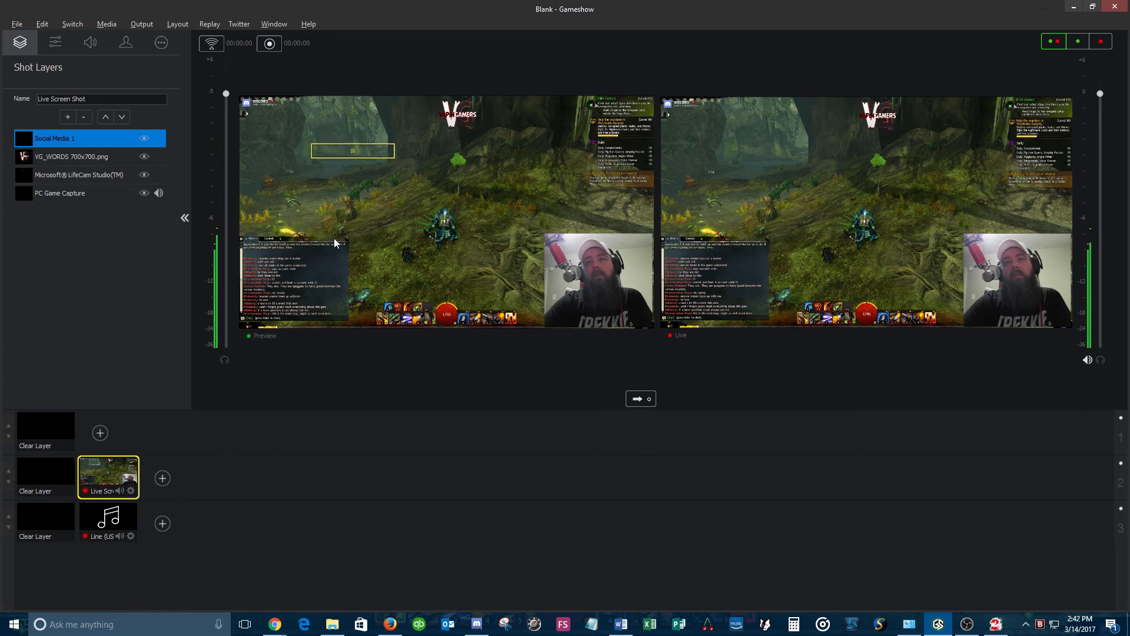
pyautogui.click(474, 264)
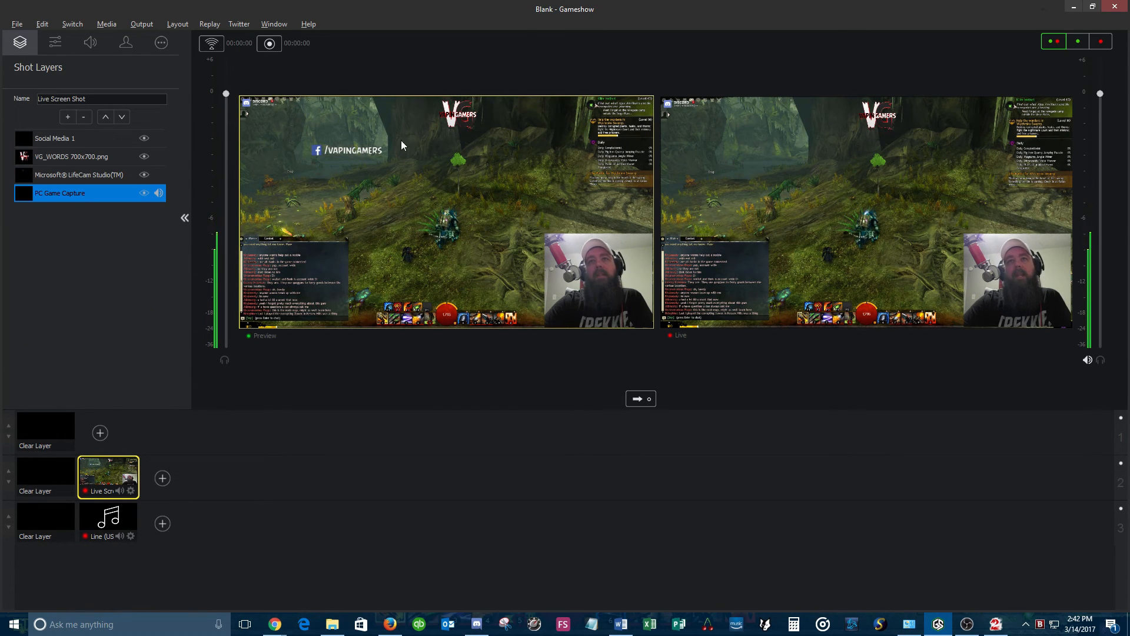
# Step: Place the cropped social media handles centered directly below the VG logo and send the updated shot live
pyautogui.doubleClick(356, 152)
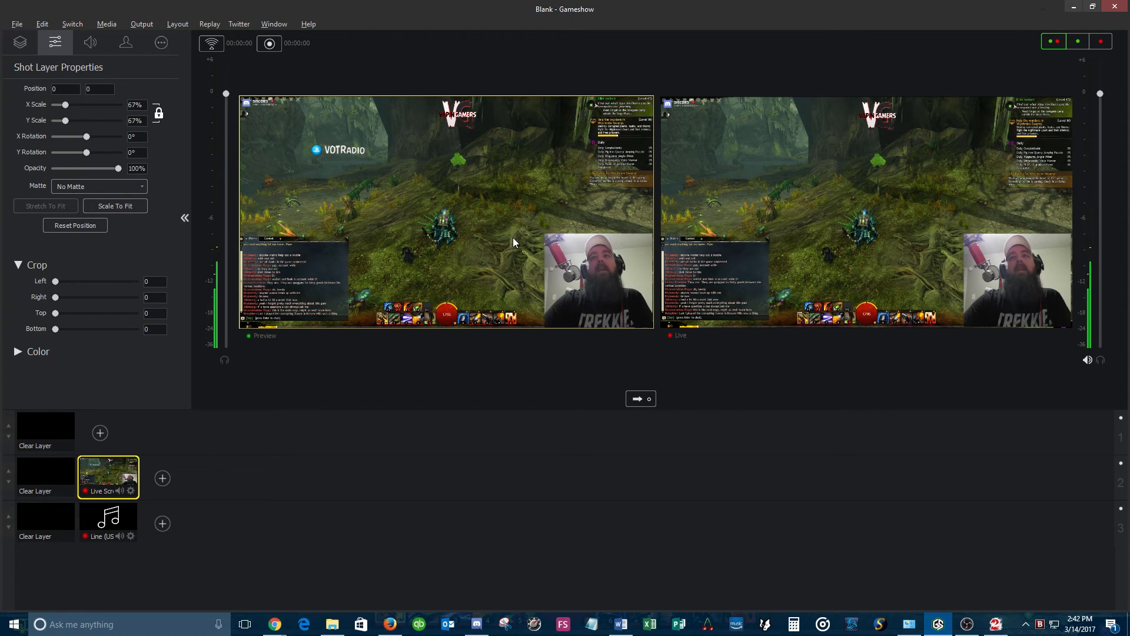
pyautogui.click(20, 49)
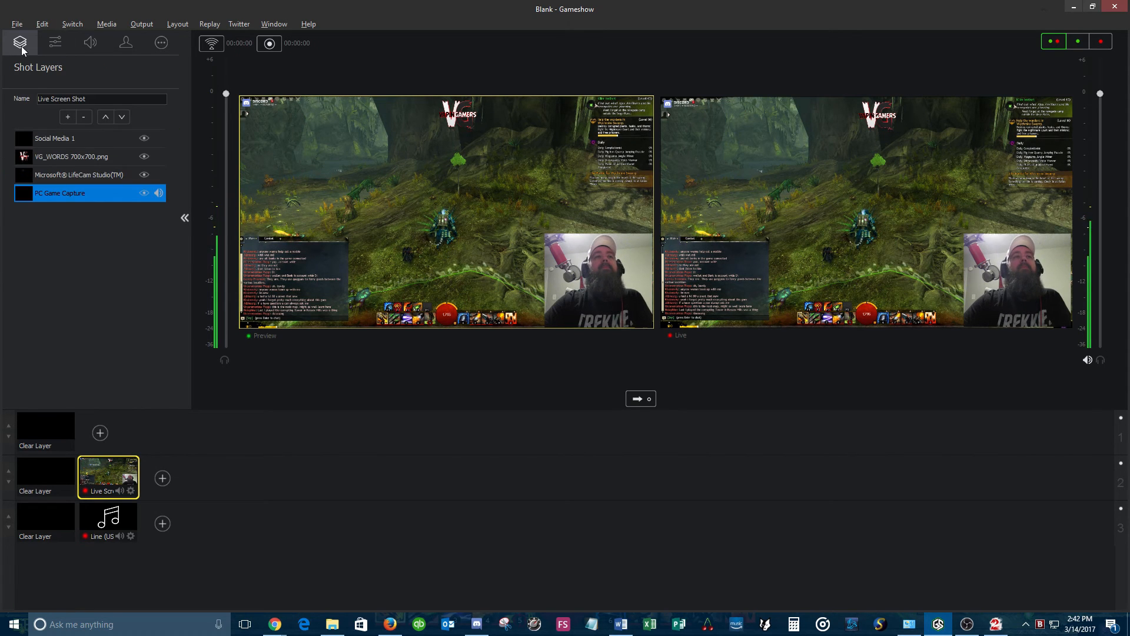
pyautogui.click(97, 141)
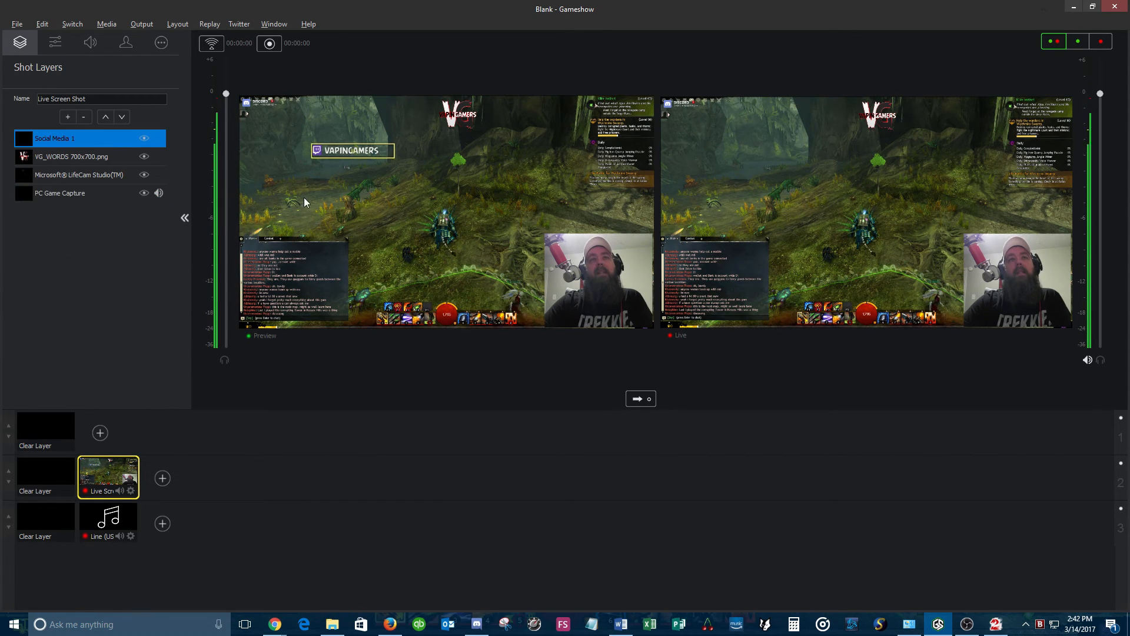
pyautogui.moveTo(349, 152); pyautogui.dragTo(459, 137)
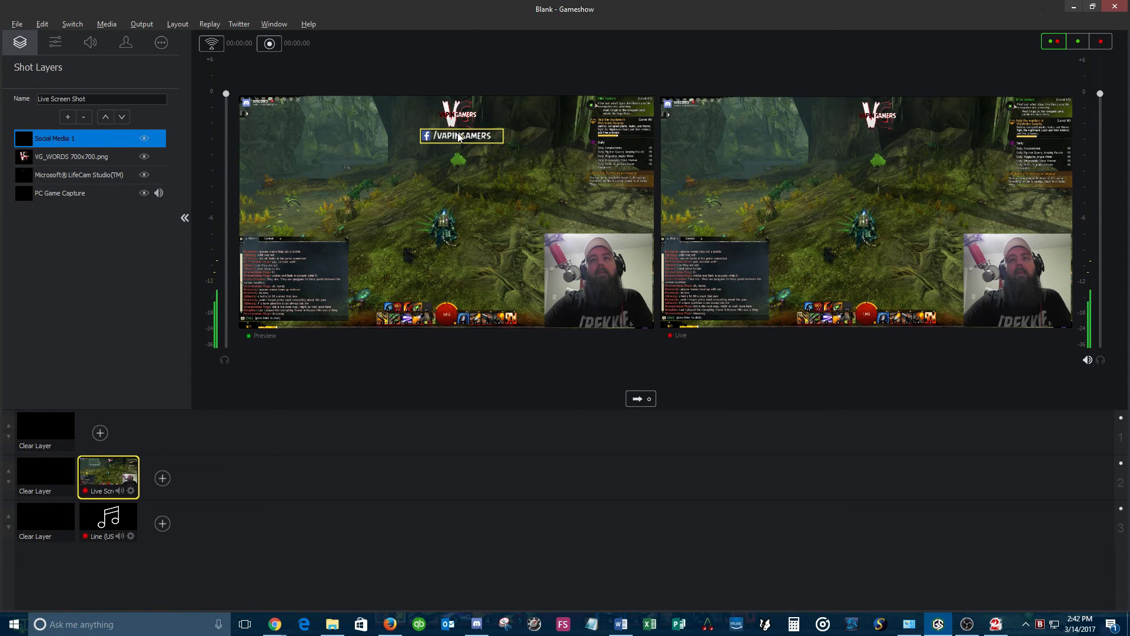
pyautogui.click(640, 399)
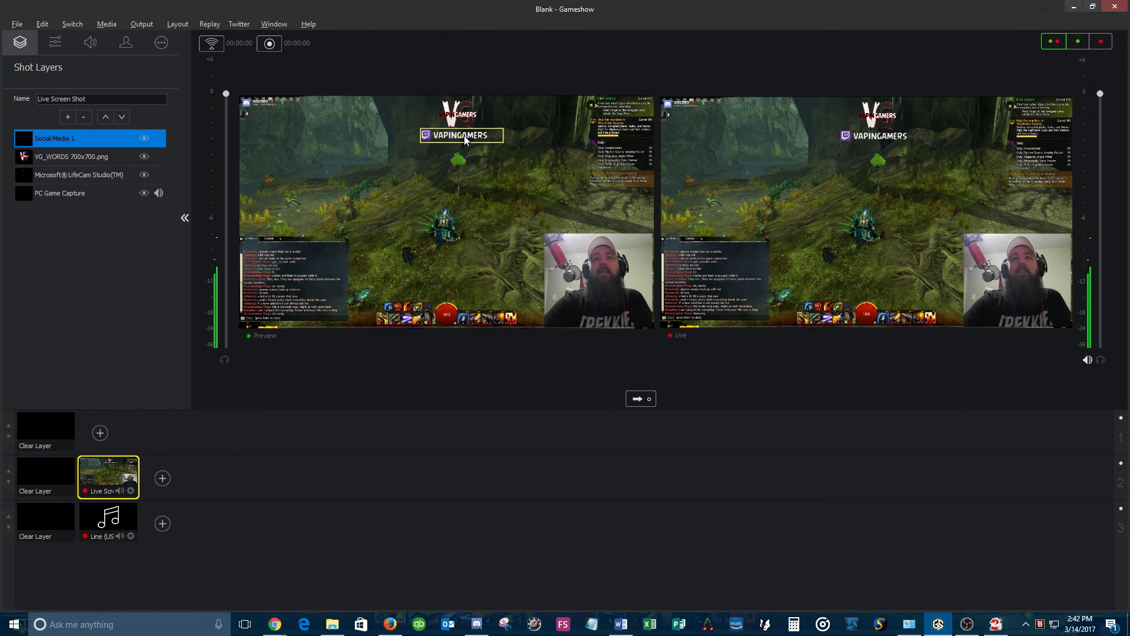
pyautogui.moveTo(464, 135); pyautogui.dragTo(471, 136)
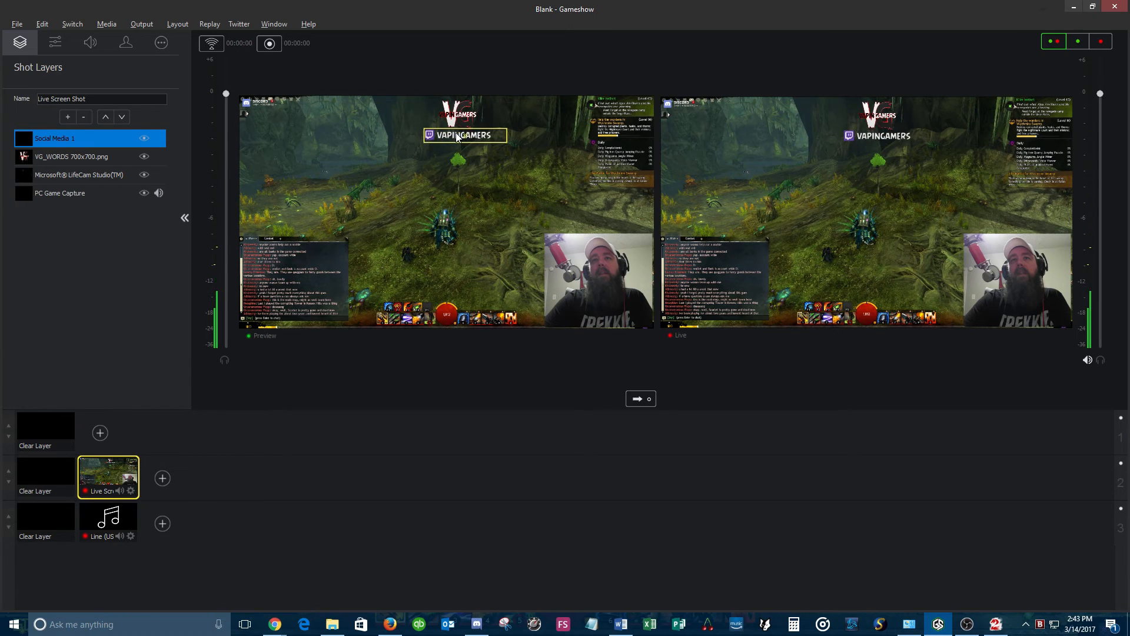
# Step: Move the social media handles to just above the webcam image, at about position 671, -260
pyautogui.moveTo(459, 137); pyautogui.dragTo(592, 226)
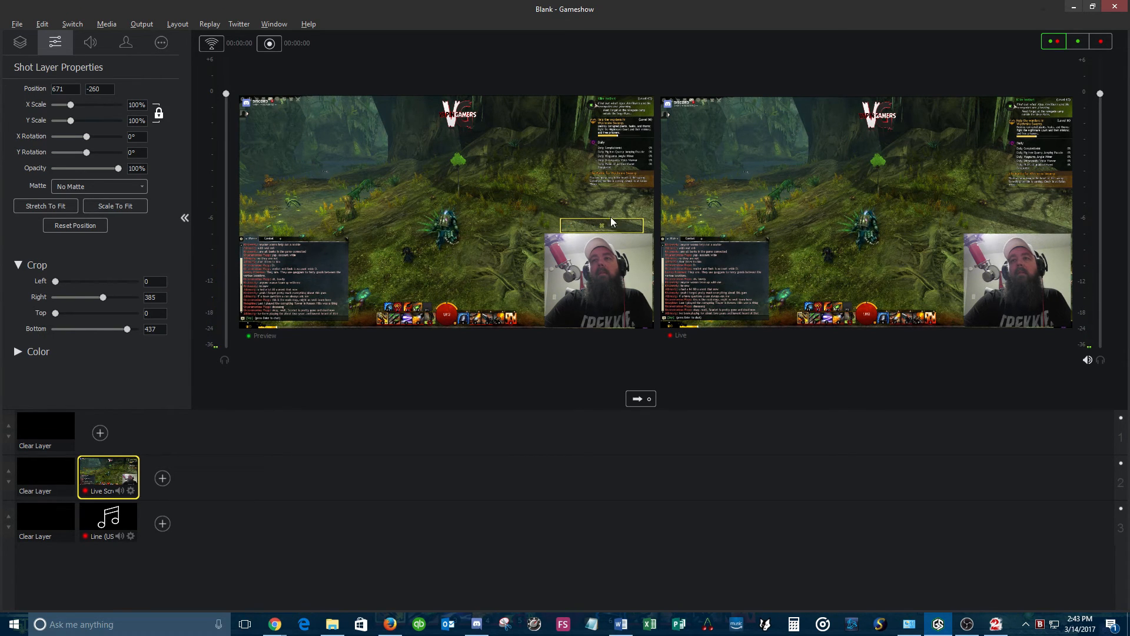
pyautogui.click(546, 191)
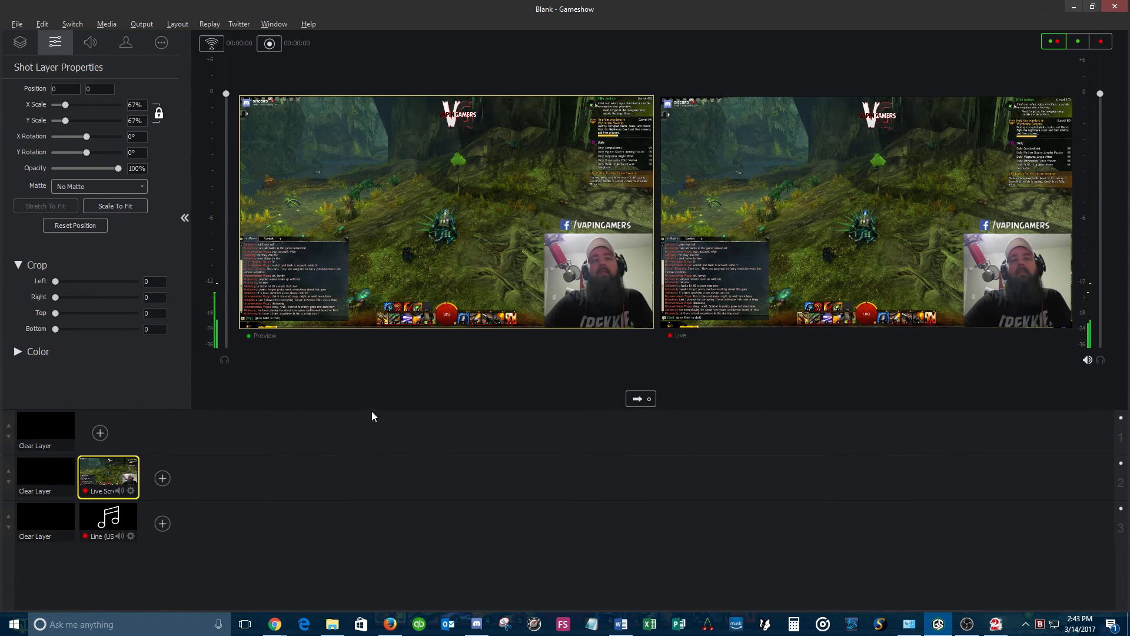
pyautogui.click(30, 43)
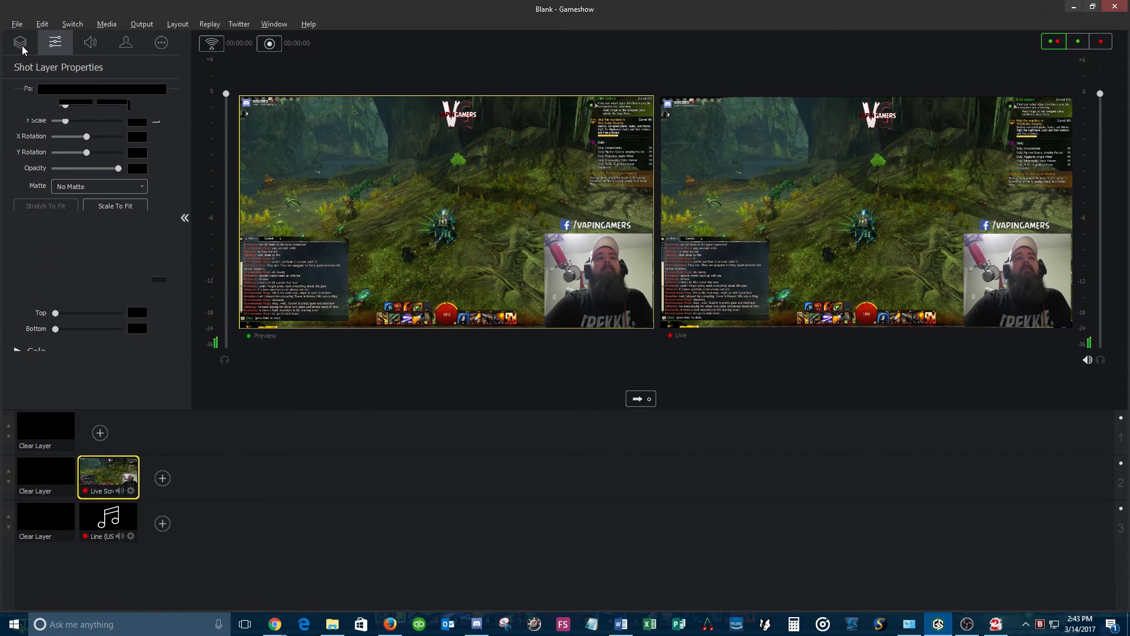
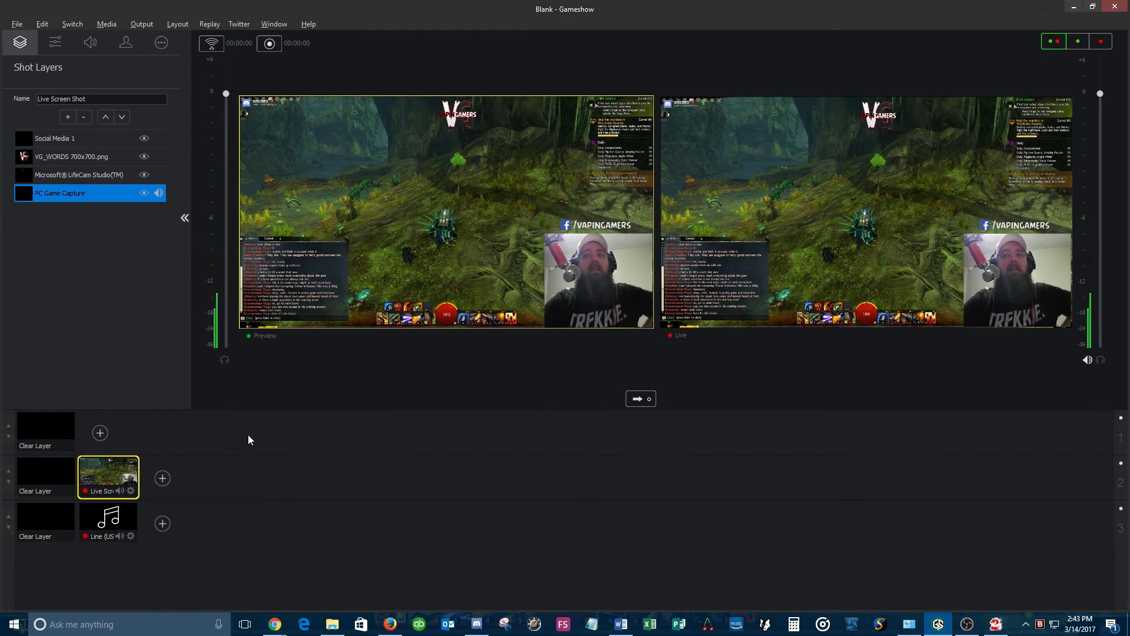
# Step: Add a new empty shot to the middle layer, beside the live shot, and name it Splash Screen
pyautogui.click(163, 479)
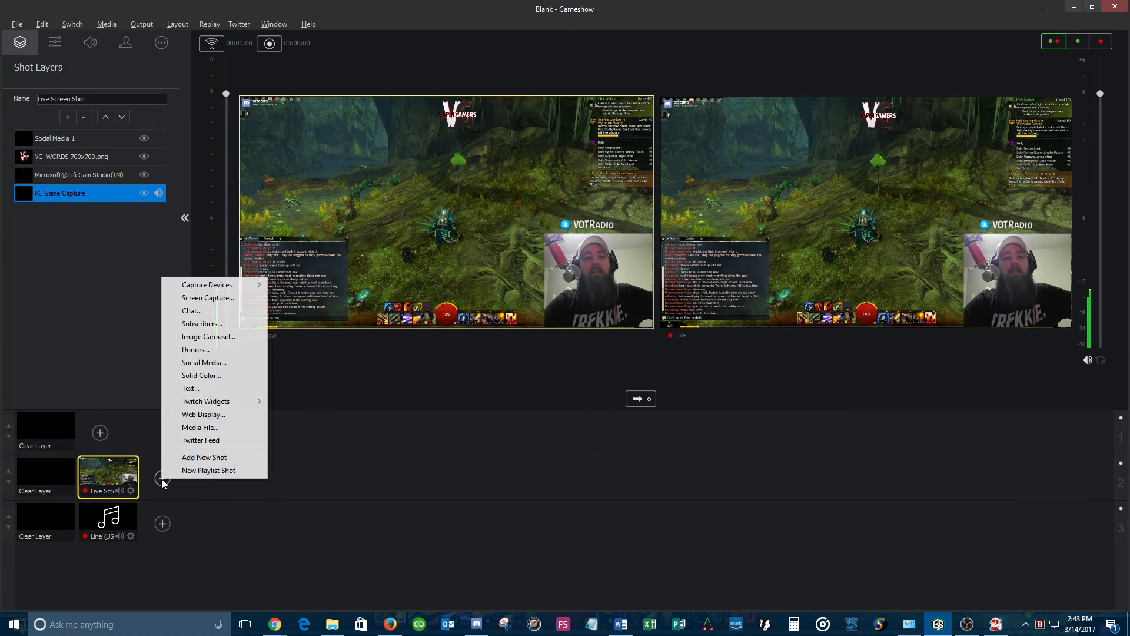
pyautogui.click(223, 459)
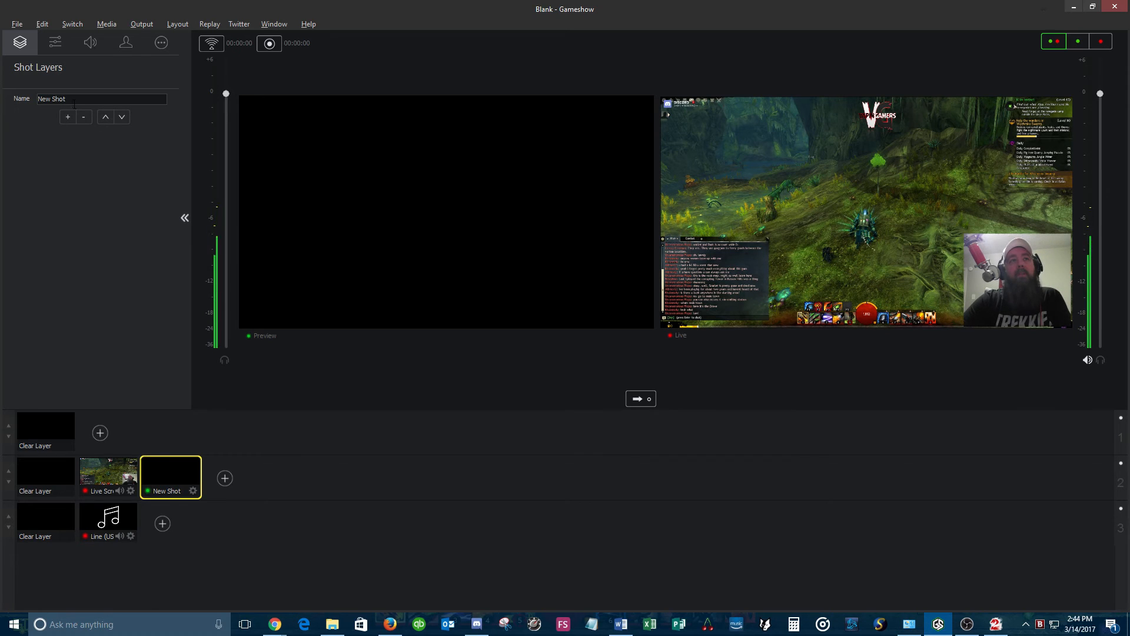
pyautogui.moveTo(73, 100); pyautogui.dragTo(39, 99)
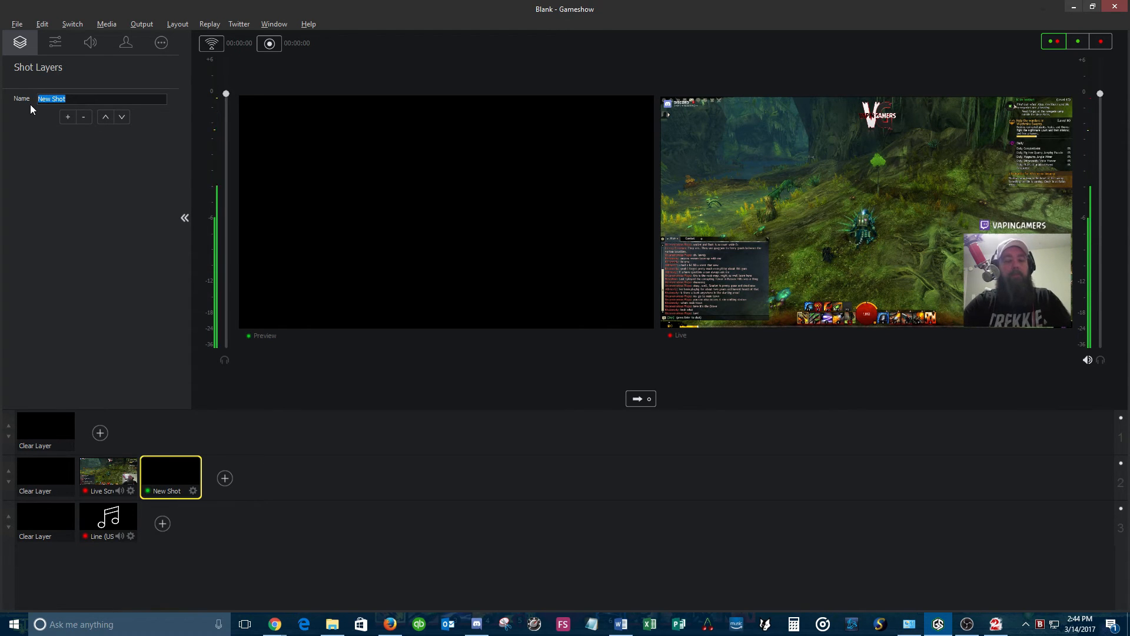
pyautogui.write('Splash Screen')
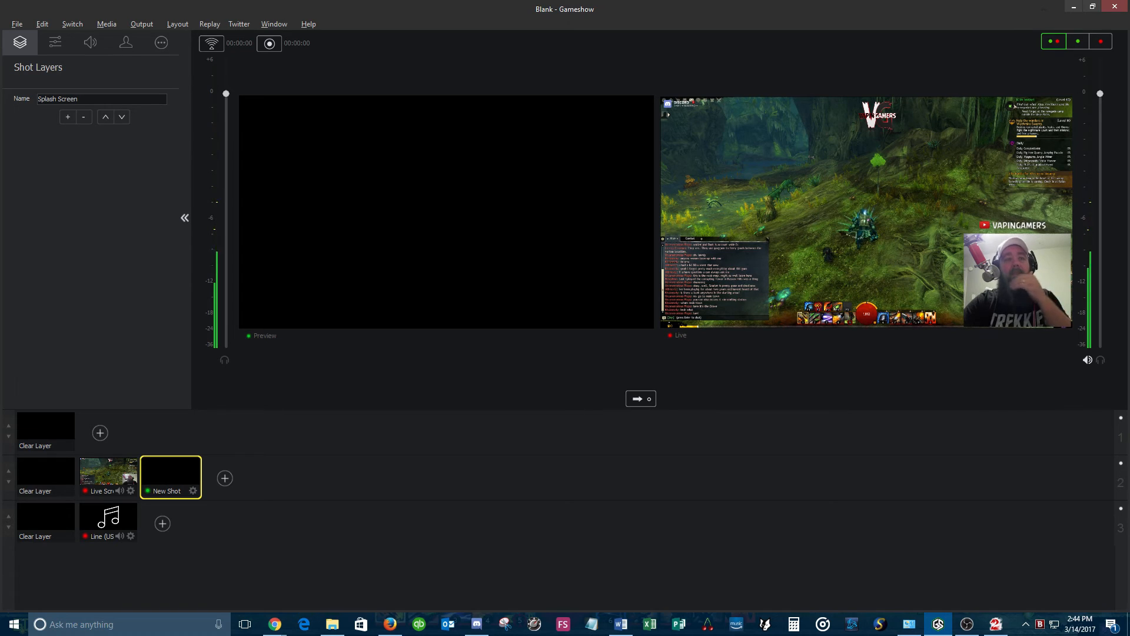
# Step: Add the image coming_up_splash.png from the splash_templates folder as a media file layer in the Splash Screen shot
pyautogui.press('Return')
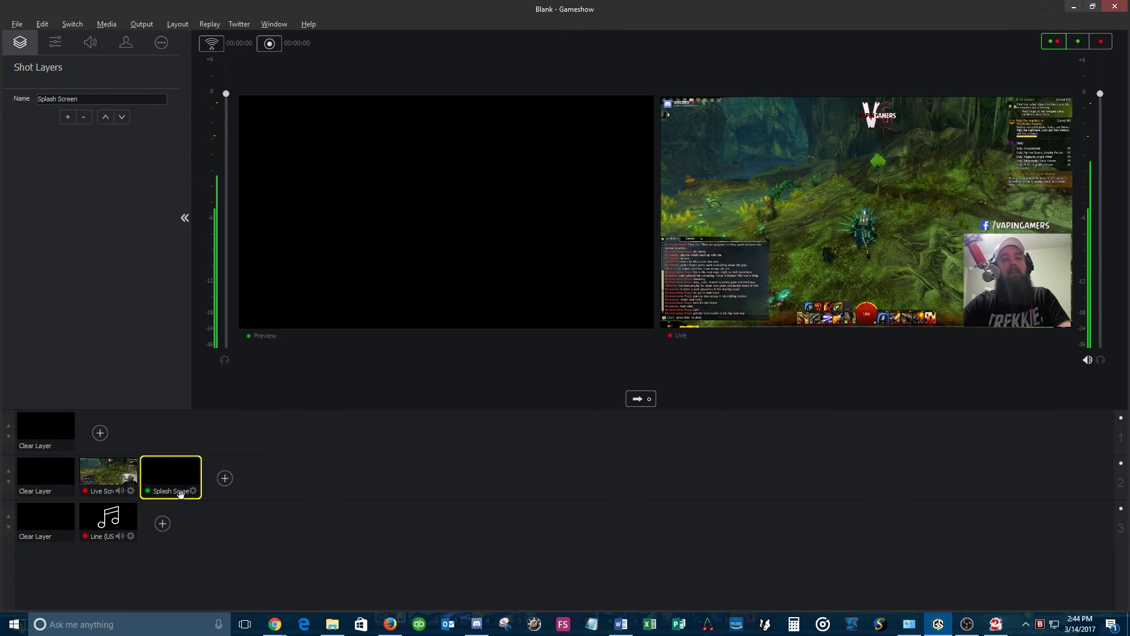
pyautogui.click(68, 116)
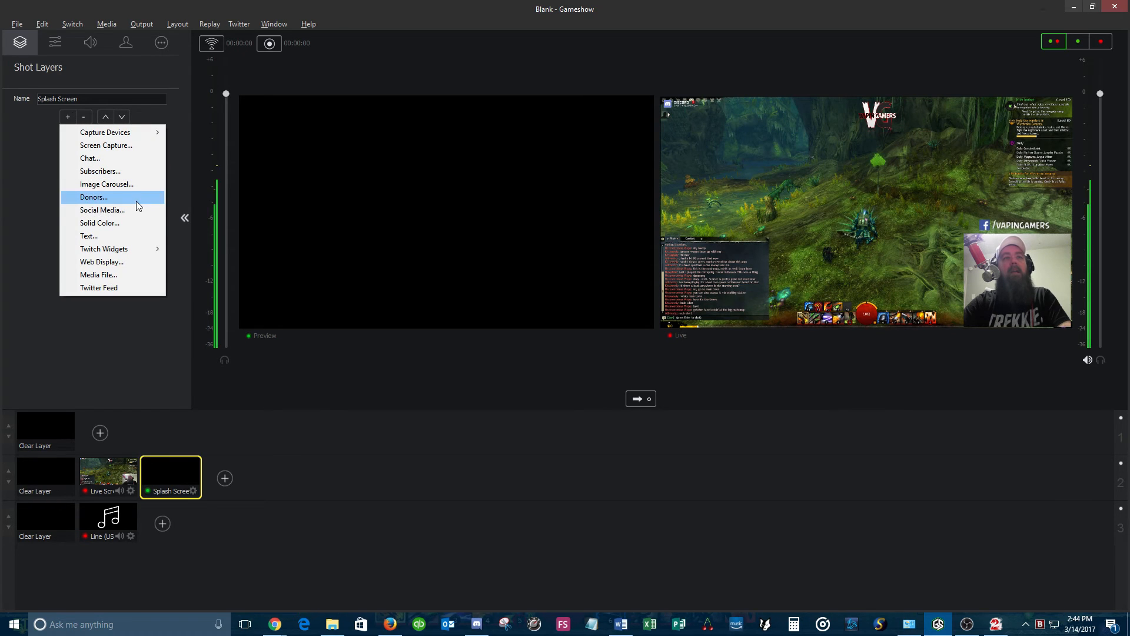
pyautogui.click(94, 275)
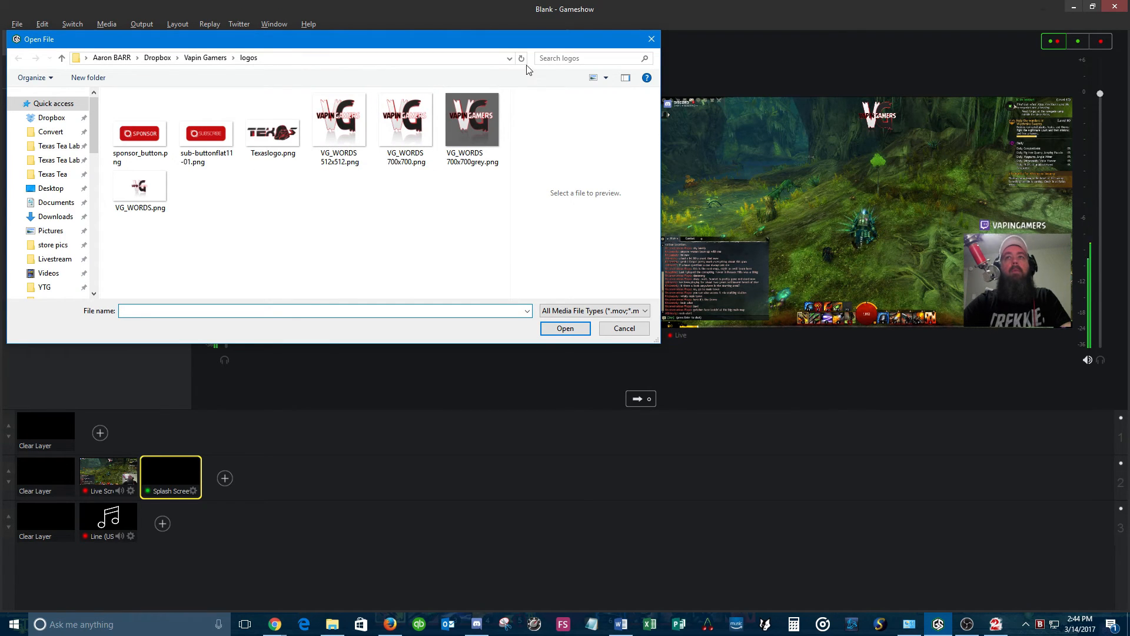
pyautogui.click(206, 57)
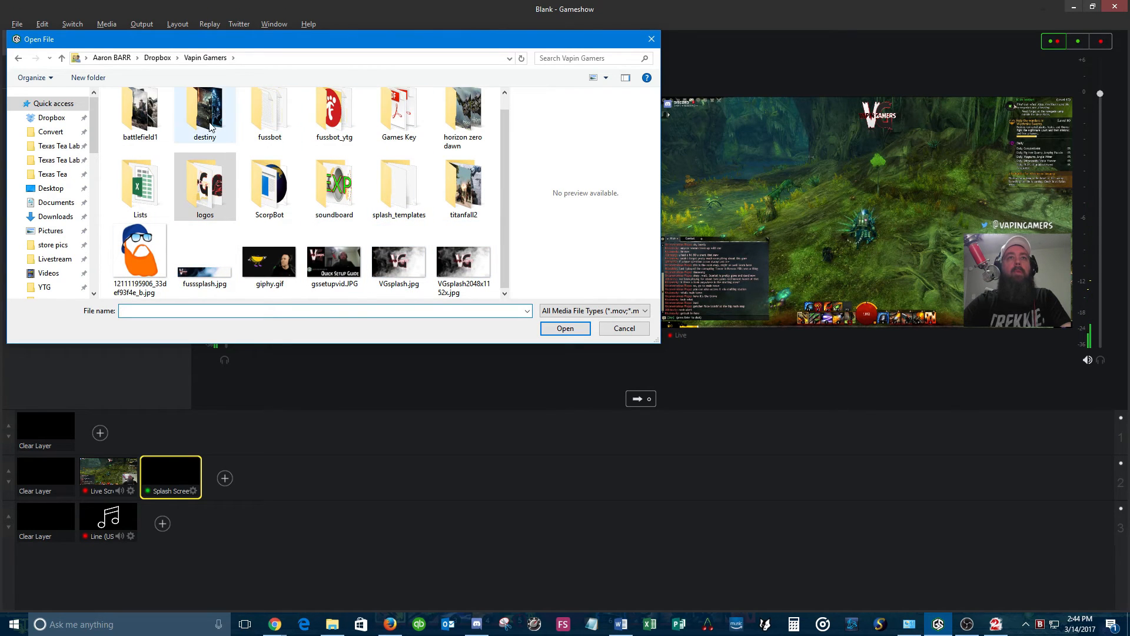
pyautogui.doubleClick(413, 200)
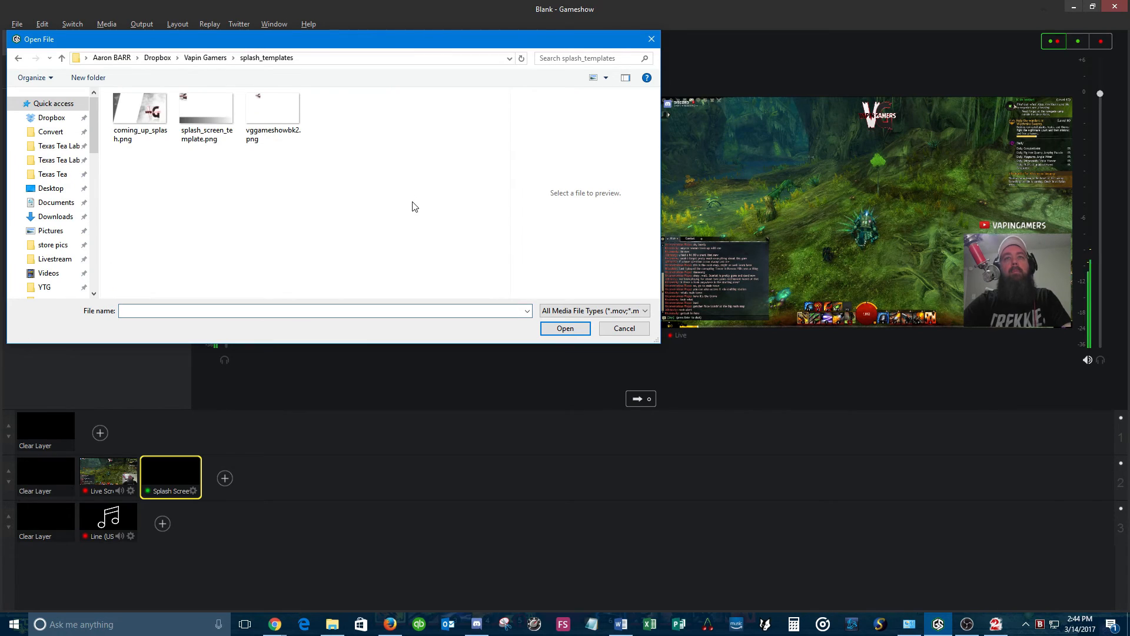
pyautogui.click(147, 119)
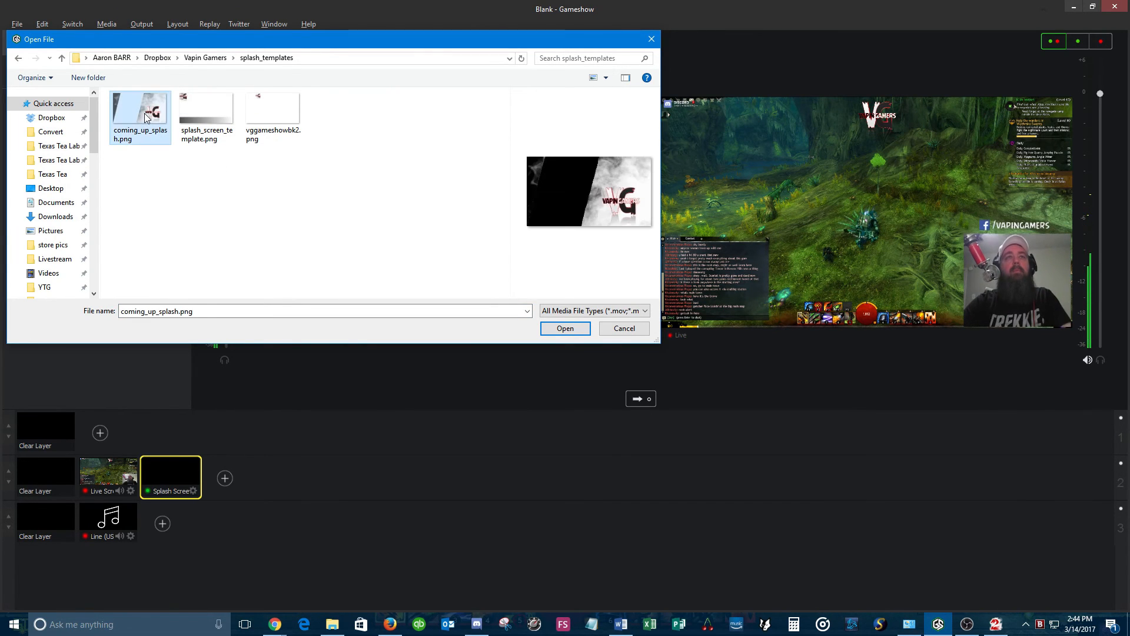
pyautogui.click(579, 333)
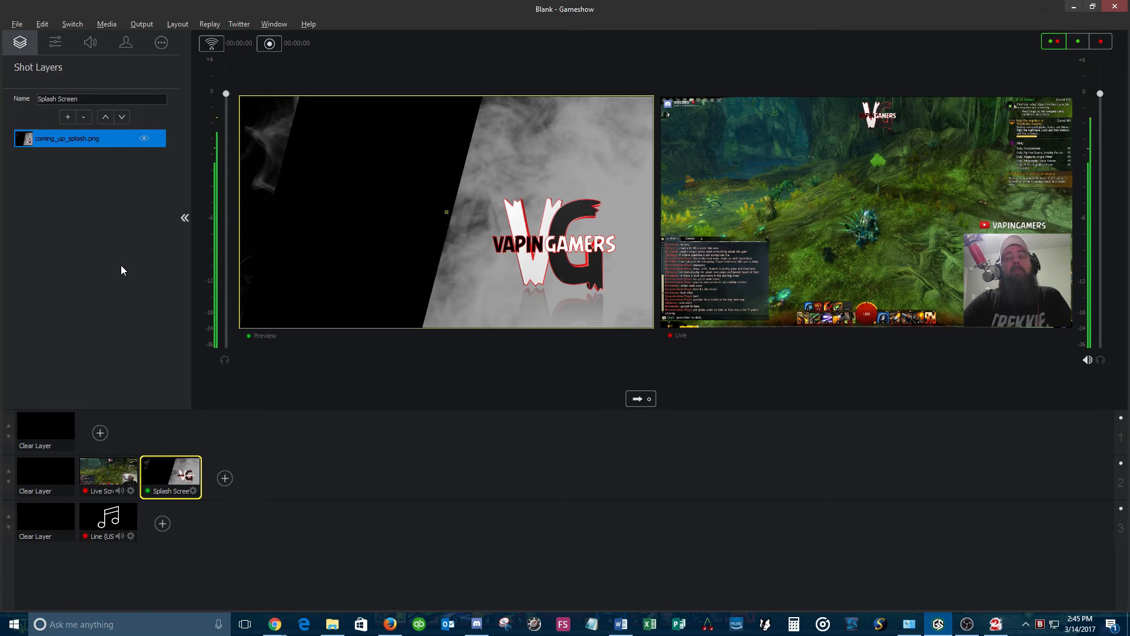
# Step: Add the existing PC Game Capture source to the Splash Screen shot and place it beneath the coming_up_splash.png layer
pyautogui.click(68, 117)
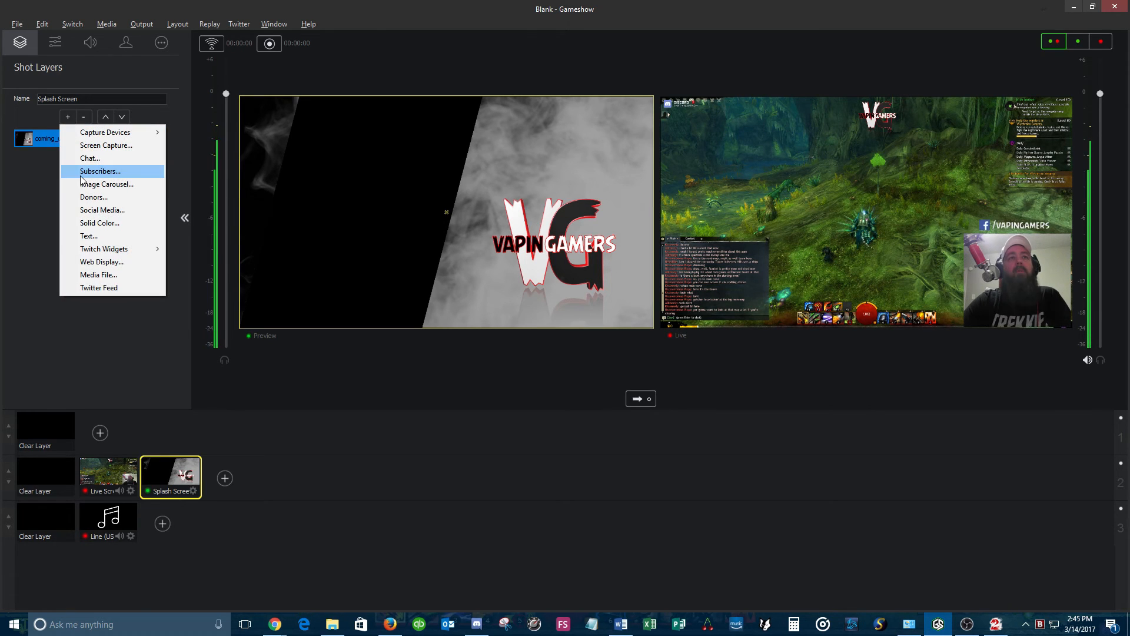
pyautogui.click(108, 145)
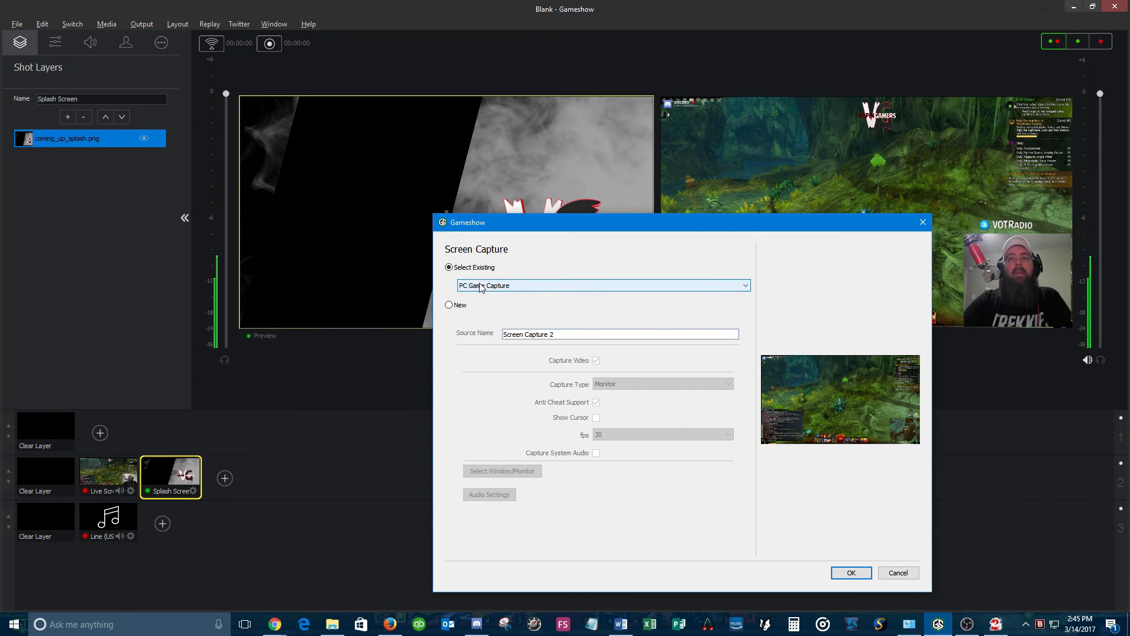
pyautogui.click(570, 284)
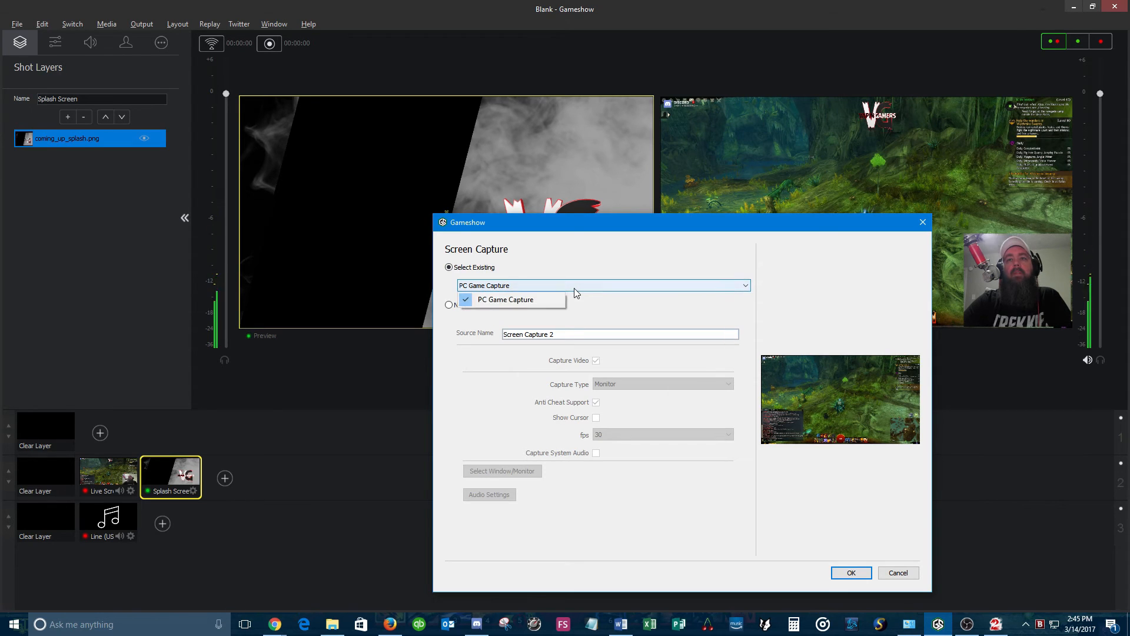
pyautogui.click(612, 297)
pyautogui.click(449, 304)
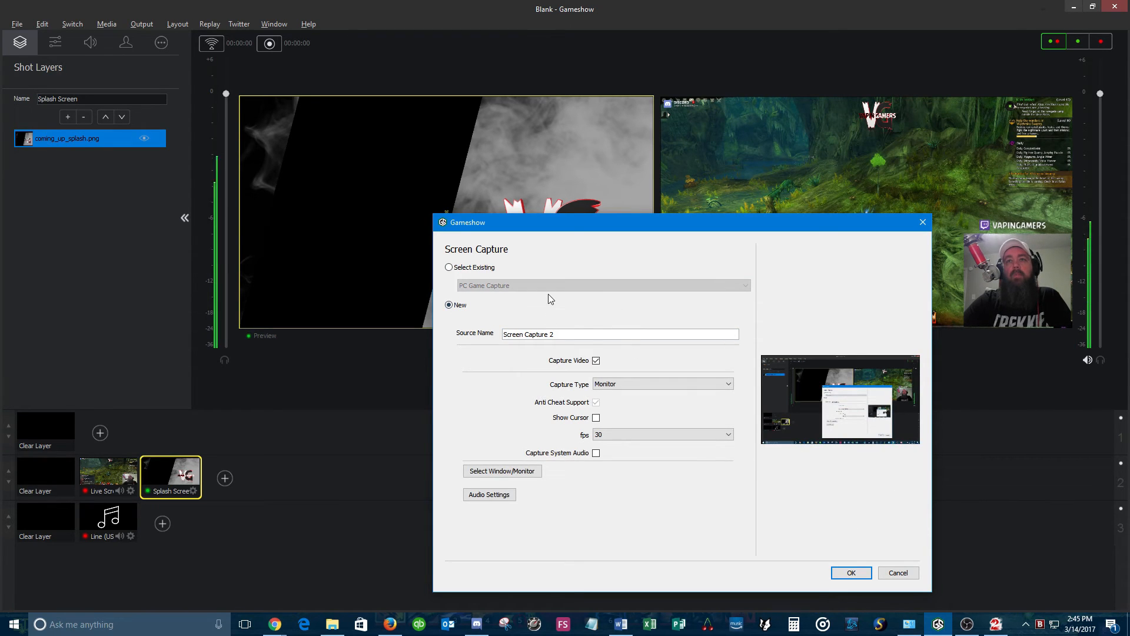
pyautogui.click(449, 269)
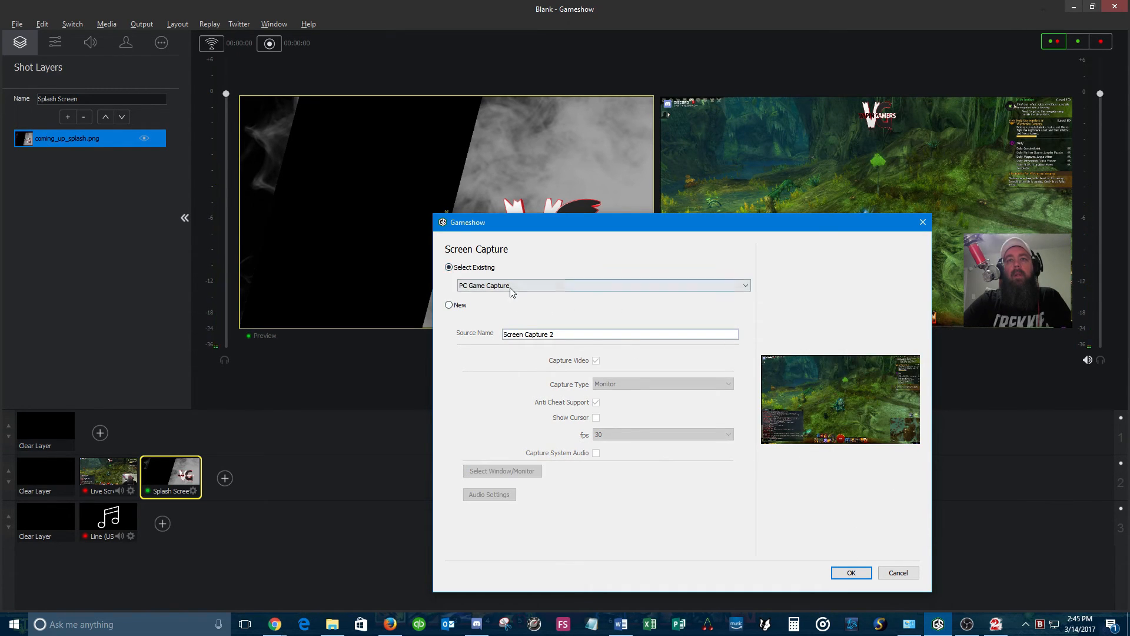
pyautogui.click(866, 572)
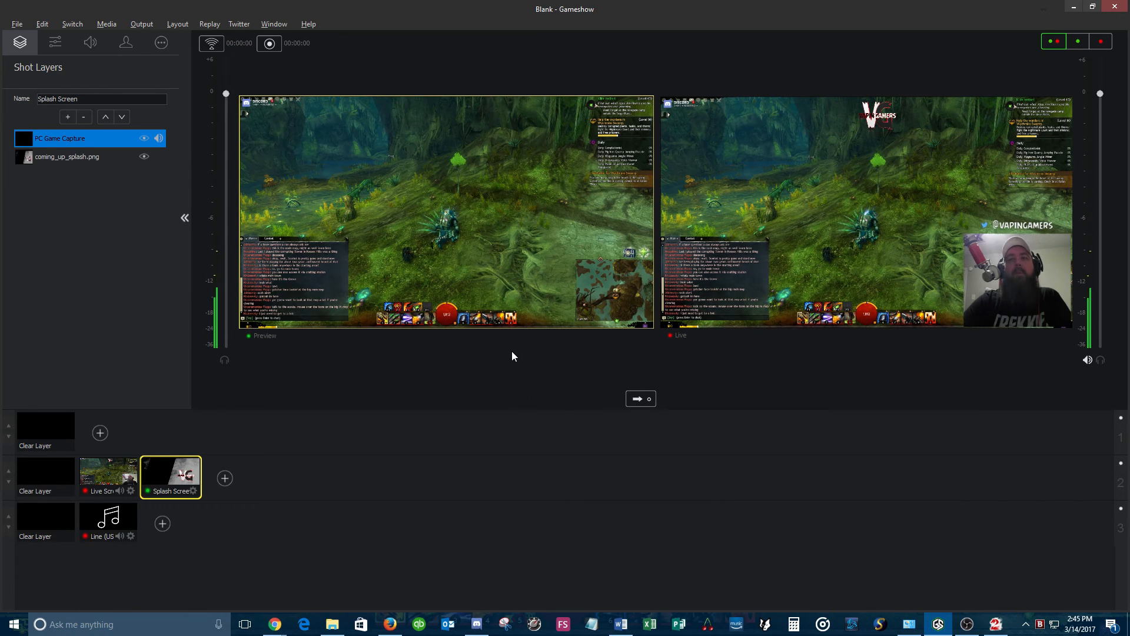
pyautogui.click(122, 117)
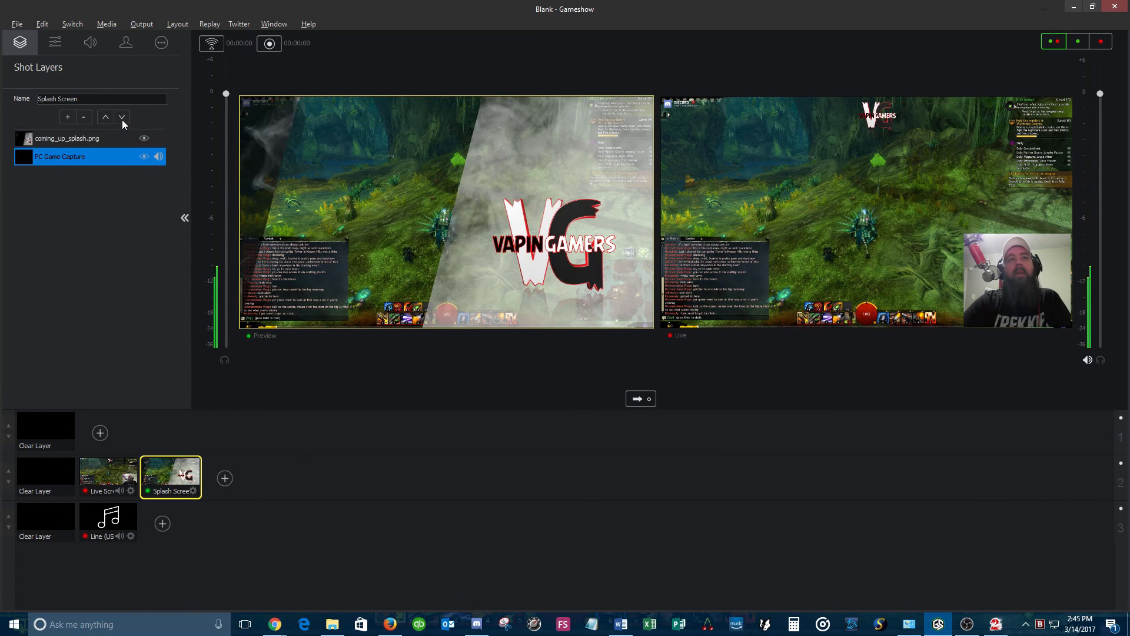
# Step: Send the Splash Screen shot live, and switch the live output back to Live Screen Shot
pyautogui.click(640, 398)
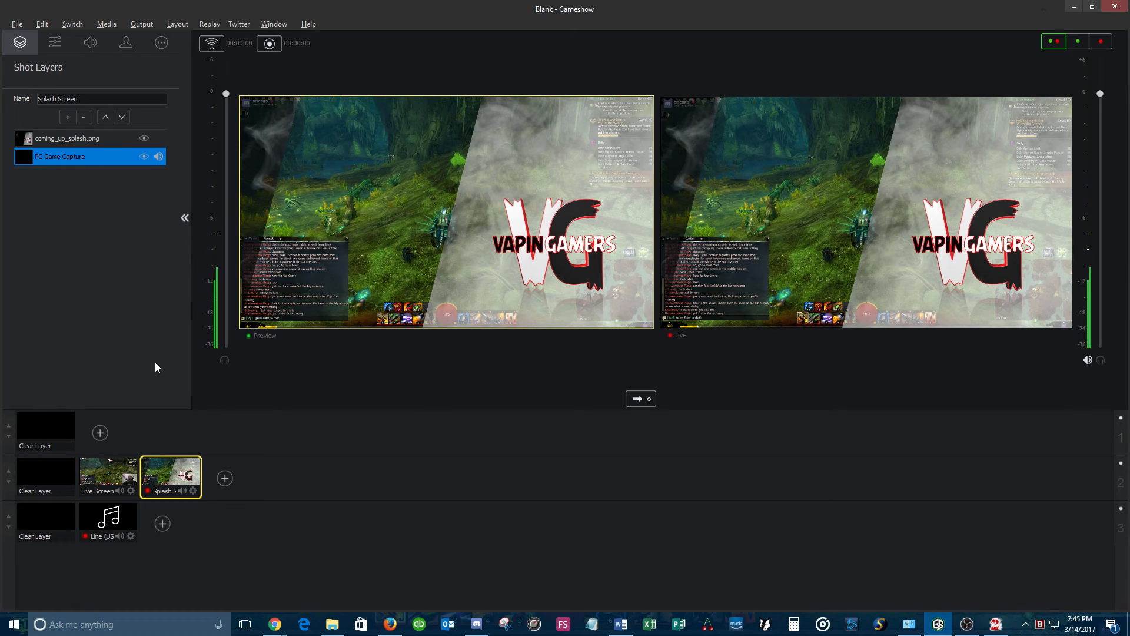
pyautogui.click(103, 486)
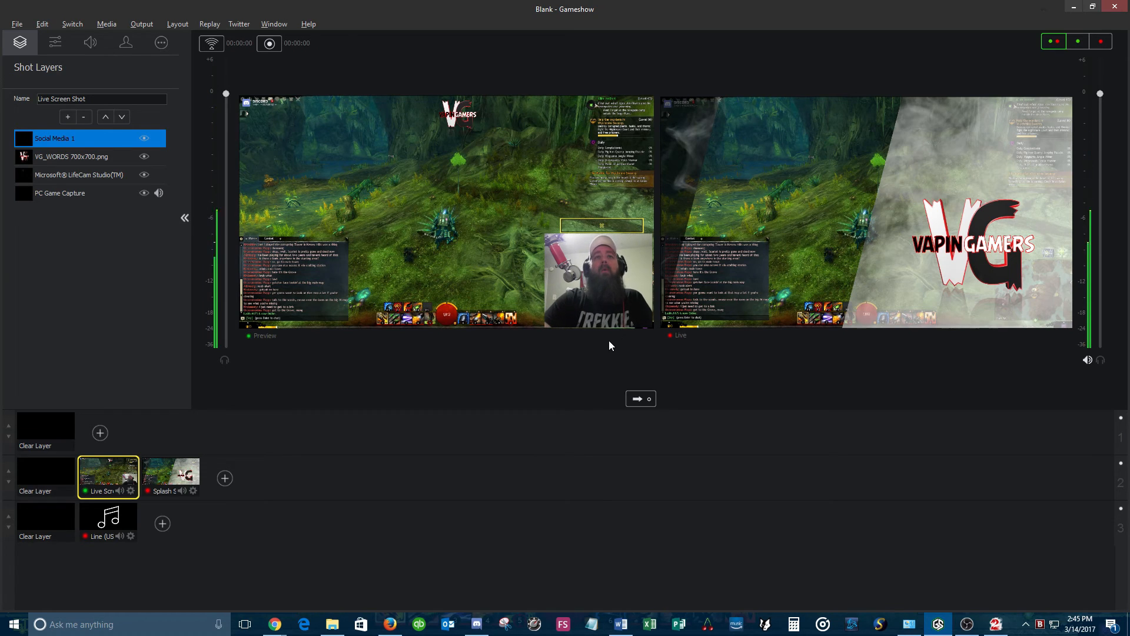
pyautogui.click(642, 399)
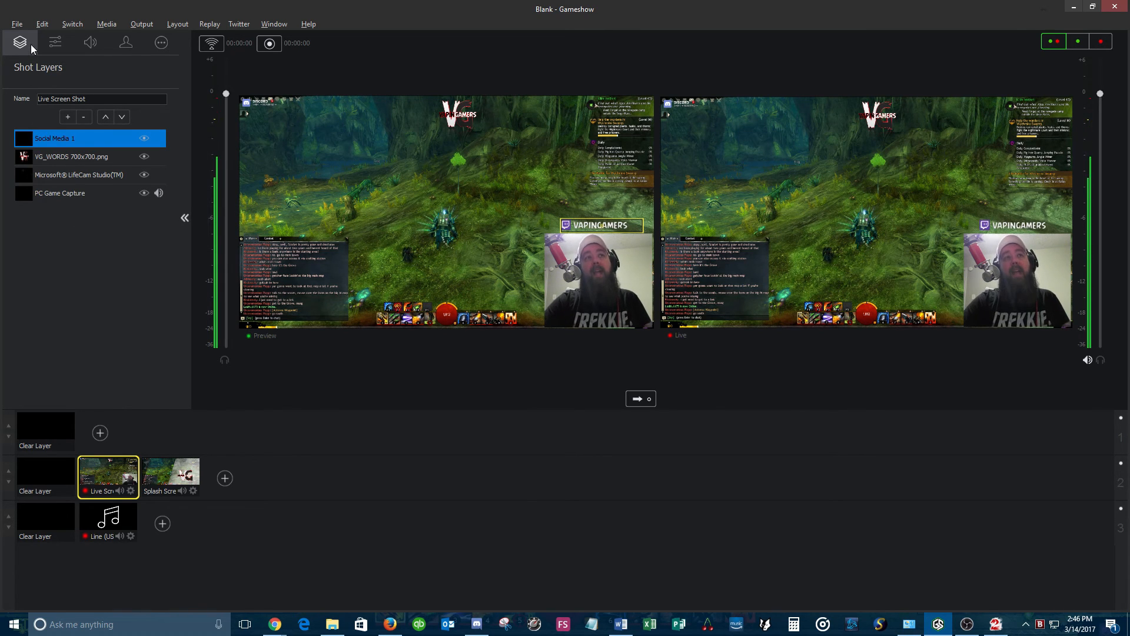
pyautogui.click(65, 117)
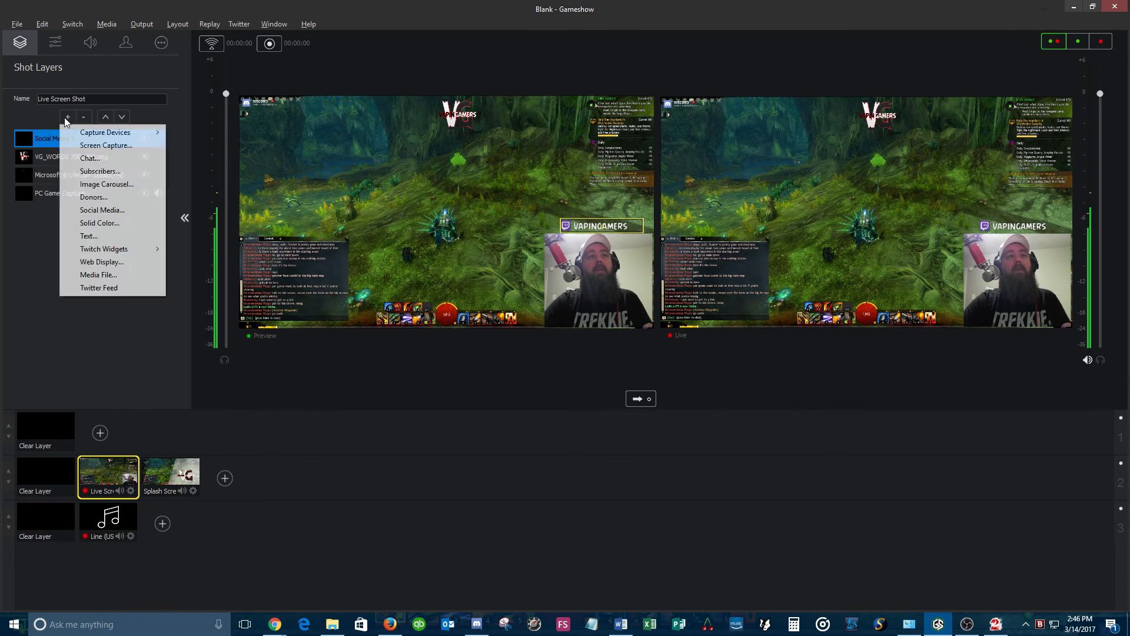
pyautogui.click(90, 157)
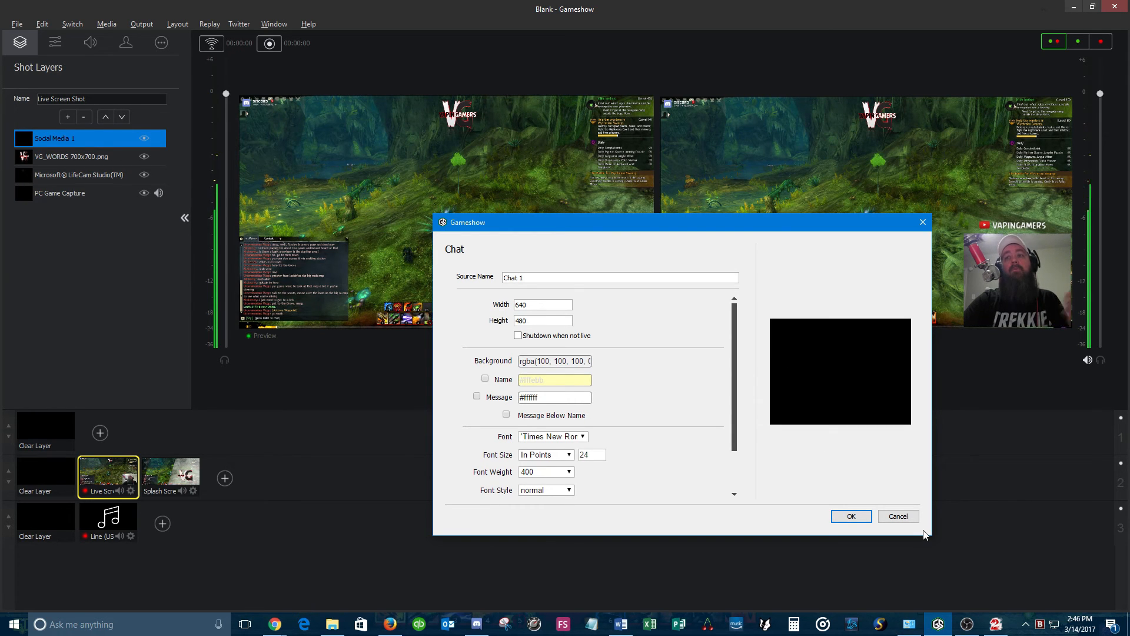
pyautogui.click(901, 516)
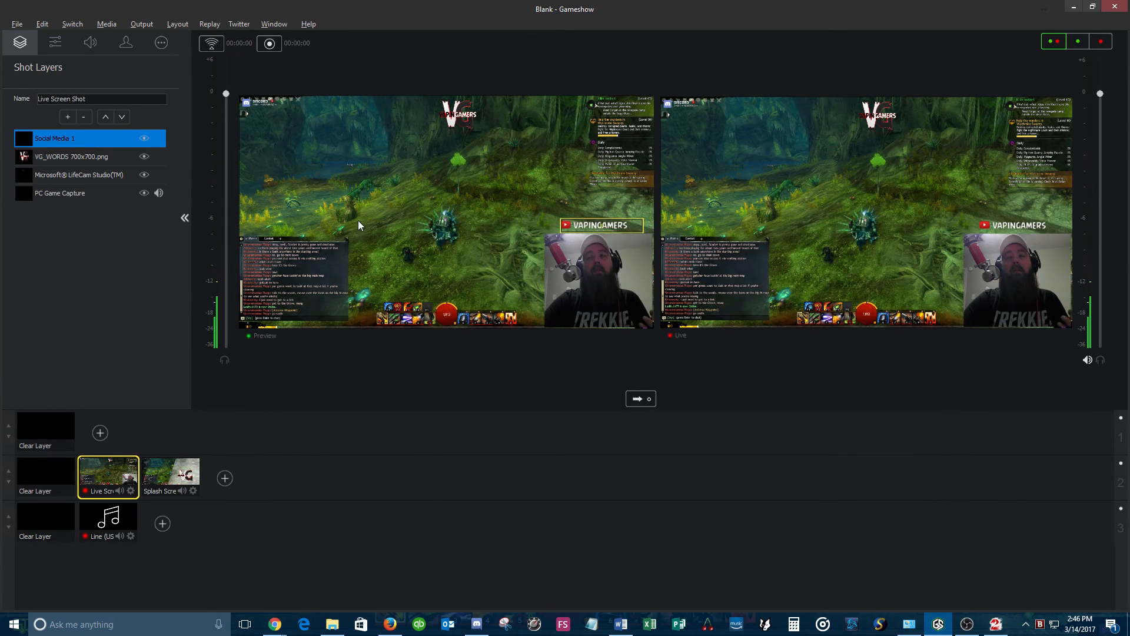
# Step: Try a Y rotation of -53° on the PC Game Capture layer of Live Screen Shot and reset it to 0°
pyautogui.click(412, 207)
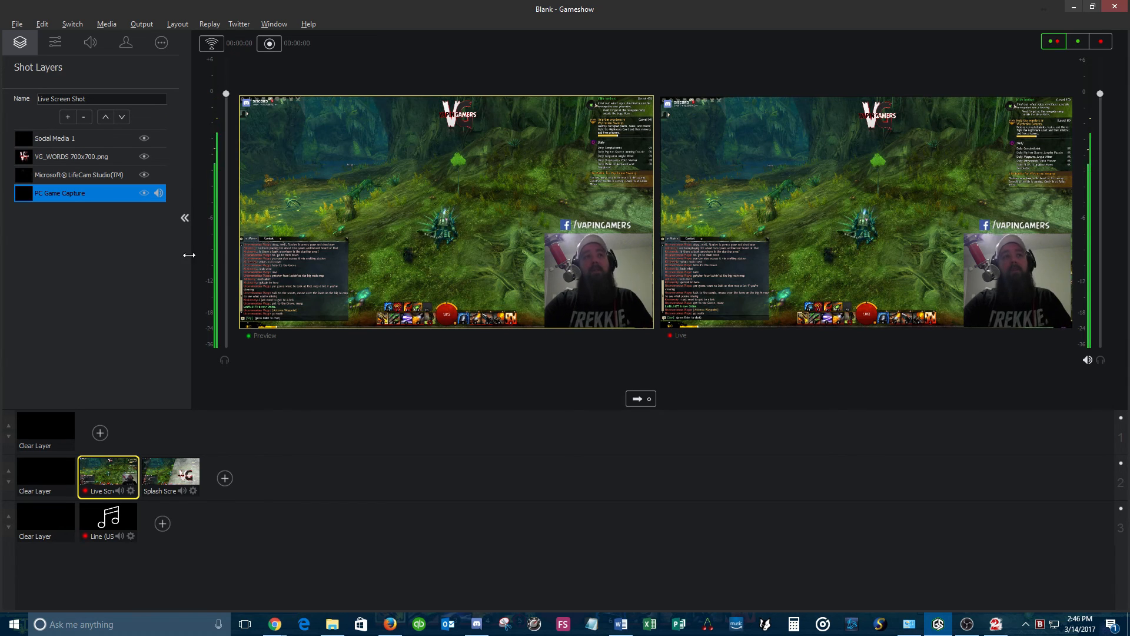
pyautogui.click(59, 44)
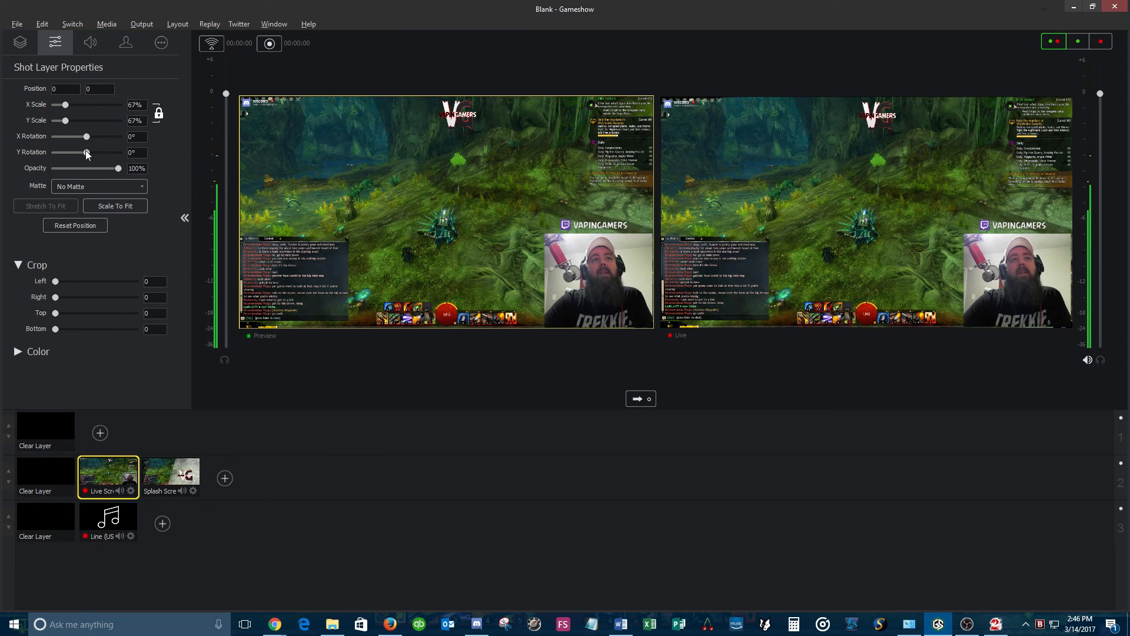
pyautogui.moveTo(88, 151)
pyautogui.mouseDown()
pyautogui.moveTo(78, 152)
pyautogui.moveTo(146, 150)
pyautogui.moveTo(29, 156)
pyautogui.moveTo(82, 154)
pyautogui.mouseUp()
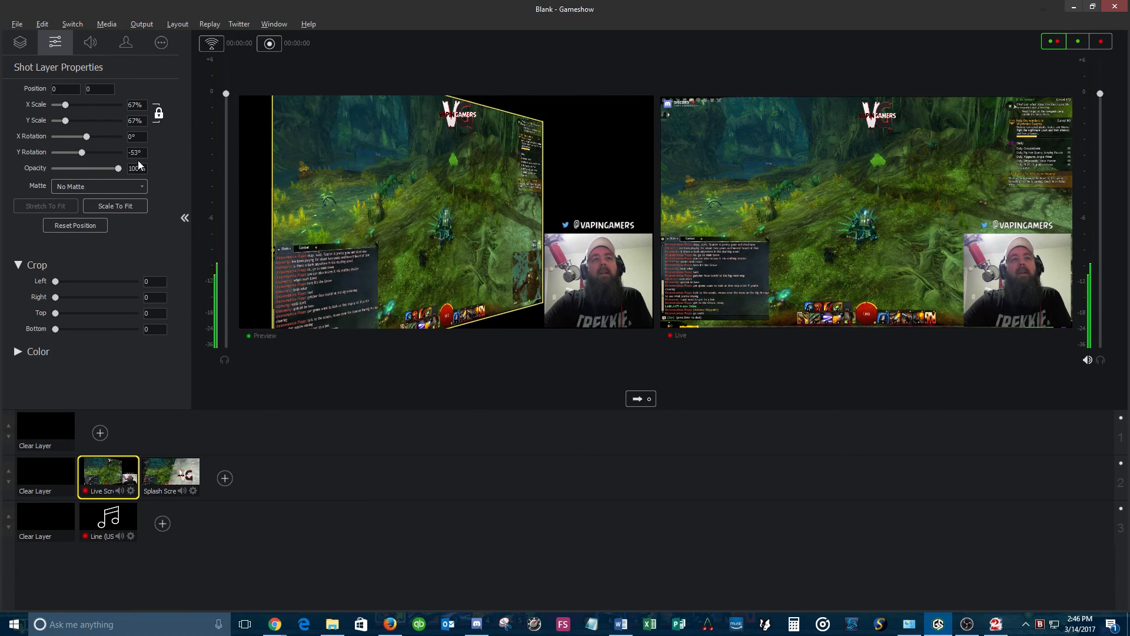
pyautogui.doubleClick(141, 152)
pyautogui.write('0')
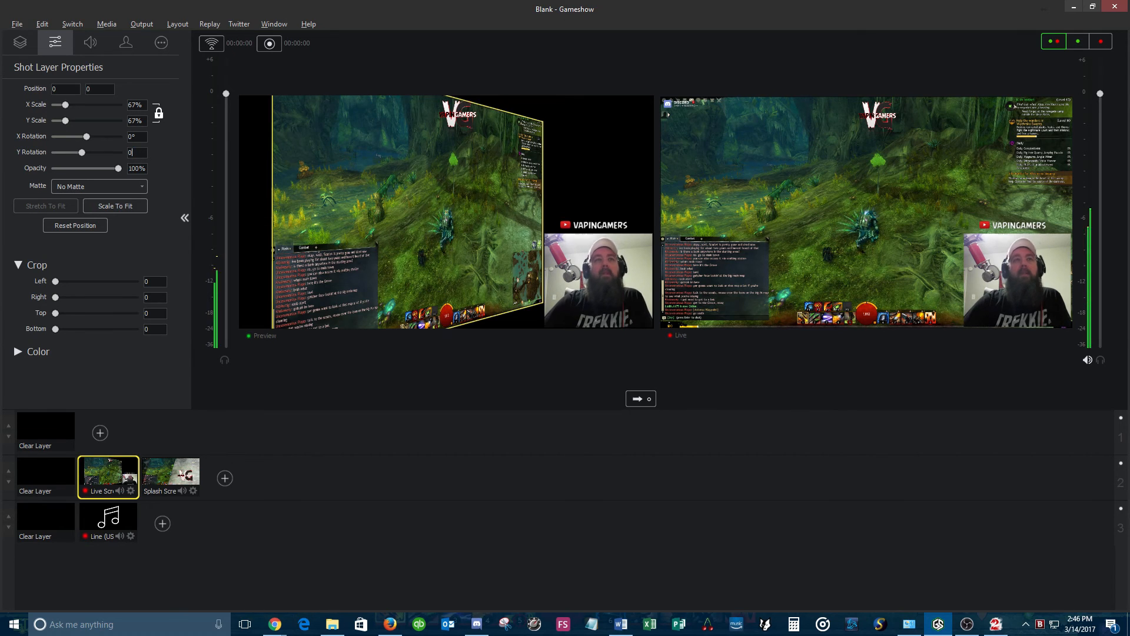
pyautogui.press('Return')
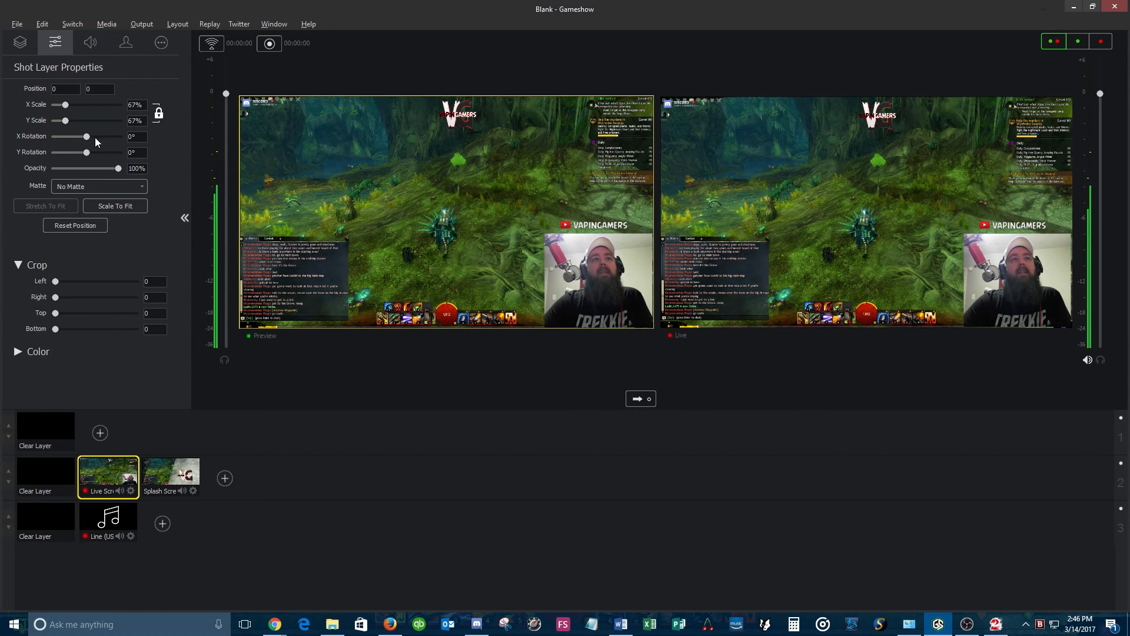
# Step: Set the game capture layer's X rotation to about -20° and scale the layer to fit the frame
pyautogui.moveTo(87, 136); pyautogui.dragTo(84, 136)
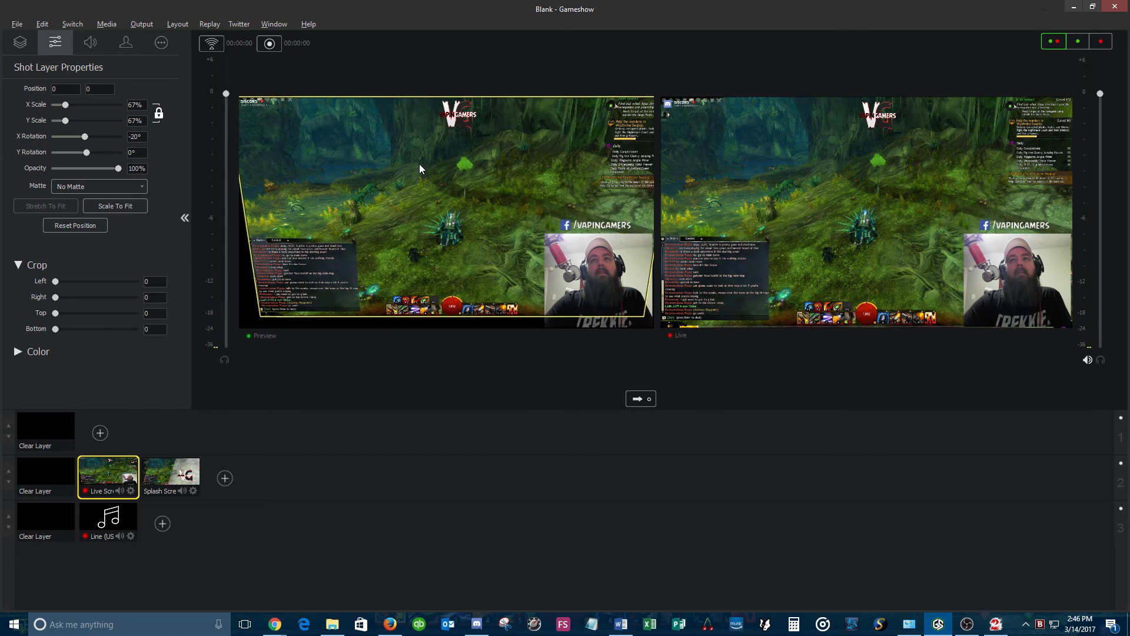
pyautogui.moveTo(419, 164); pyautogui.dragTo(417, 163)
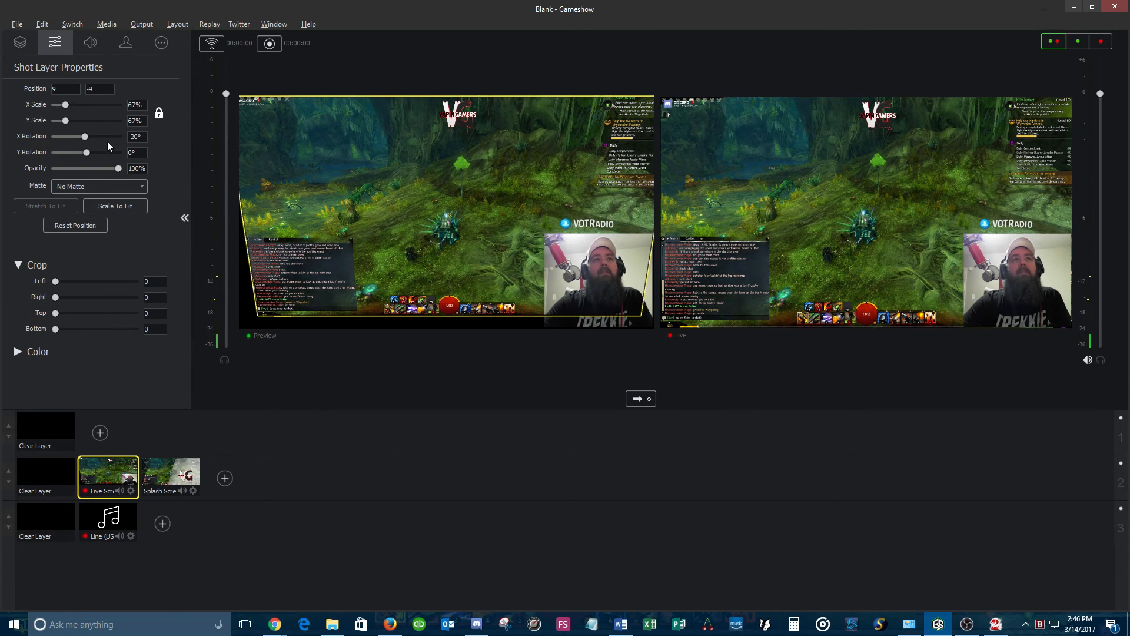
pyautogui.click(109, 204)
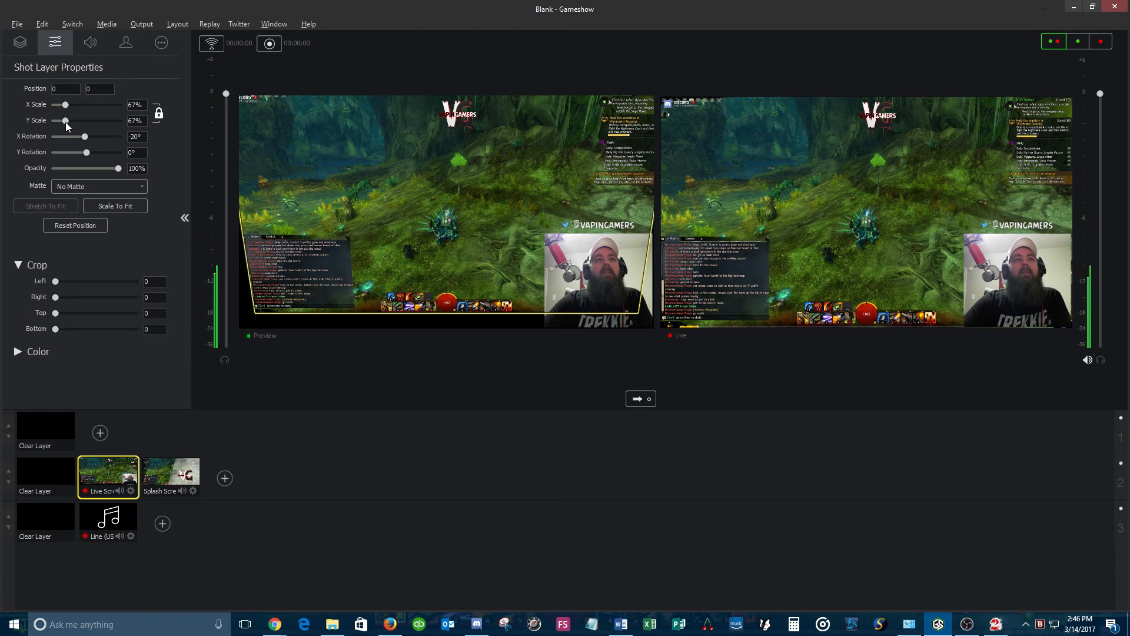
# Step: Try the tilted game capture layer at 70% and 55% scale, and set both X and Y scale to 60%
pyautogui.moveTo(66, 121); pyautogui.dragTo(65, 122)
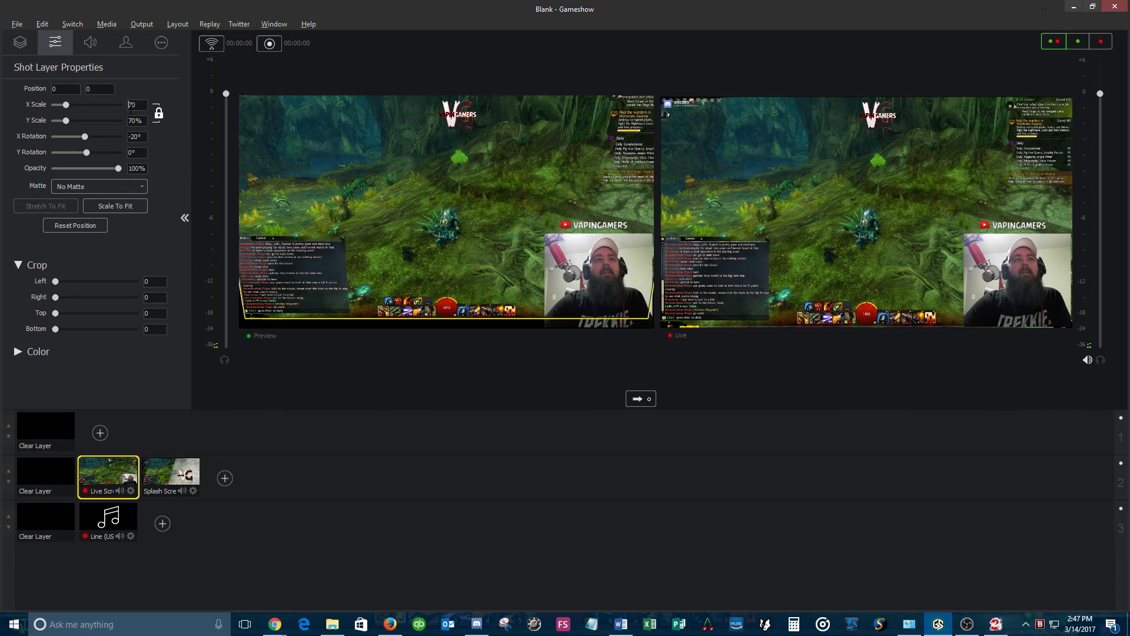
pyautogui.moveTo(130, 108); pyautogui.dragTo(153, 109)
pyautogui.write('55')
pyautogui.press('Return')
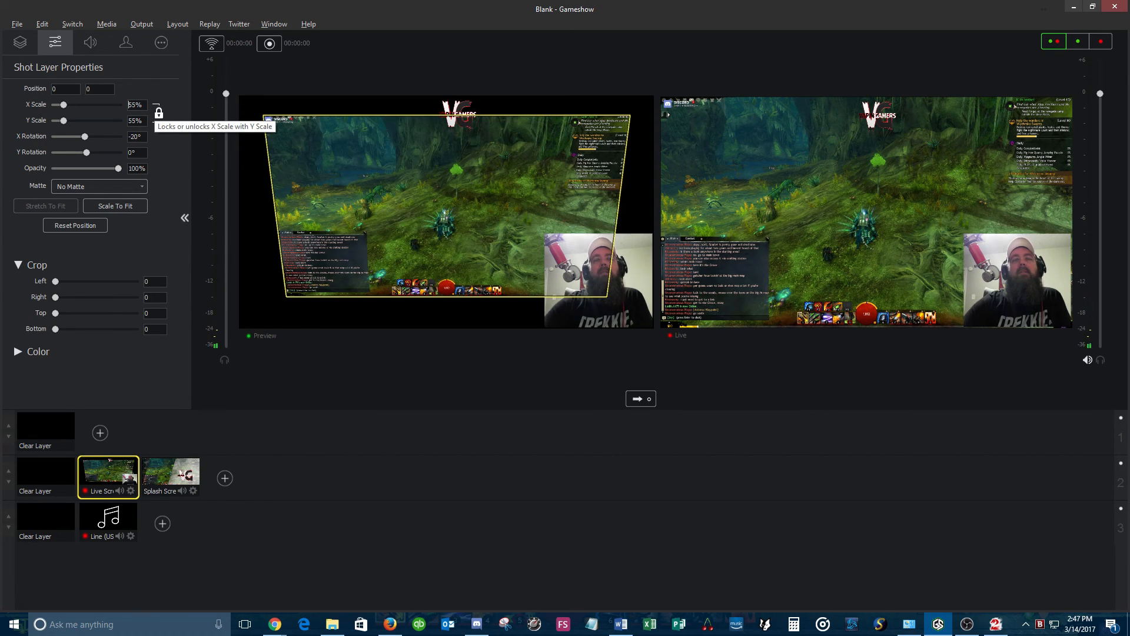
pyautogui.moveTo(145, 104); pyautogui.dragTo(124, 105)
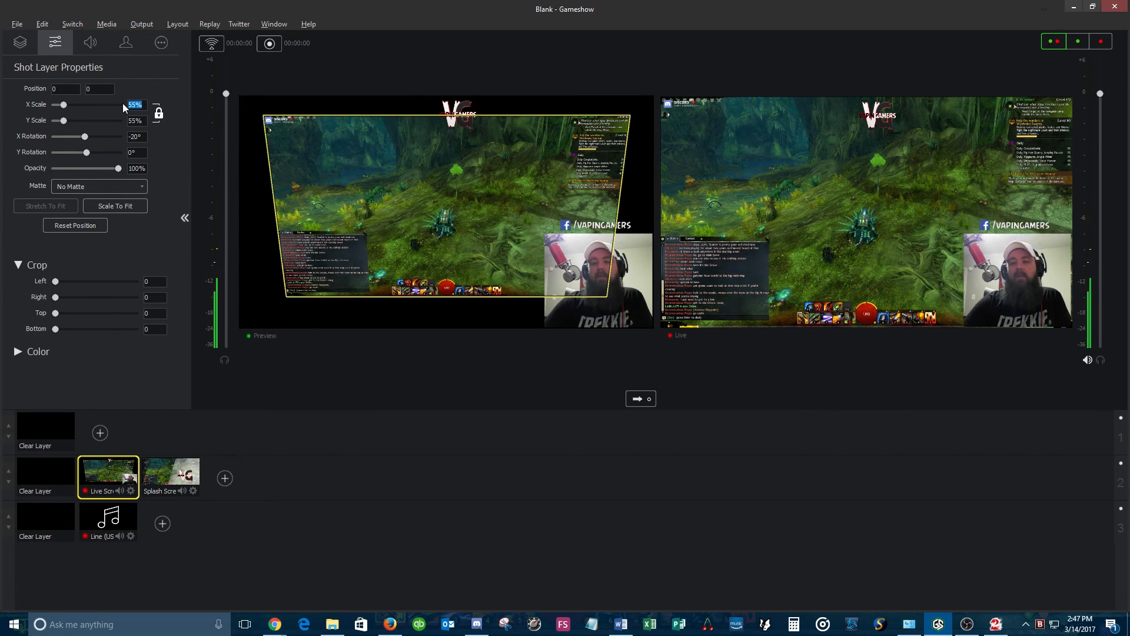
pyautogui.write('60')
pyautogui.press('Return')
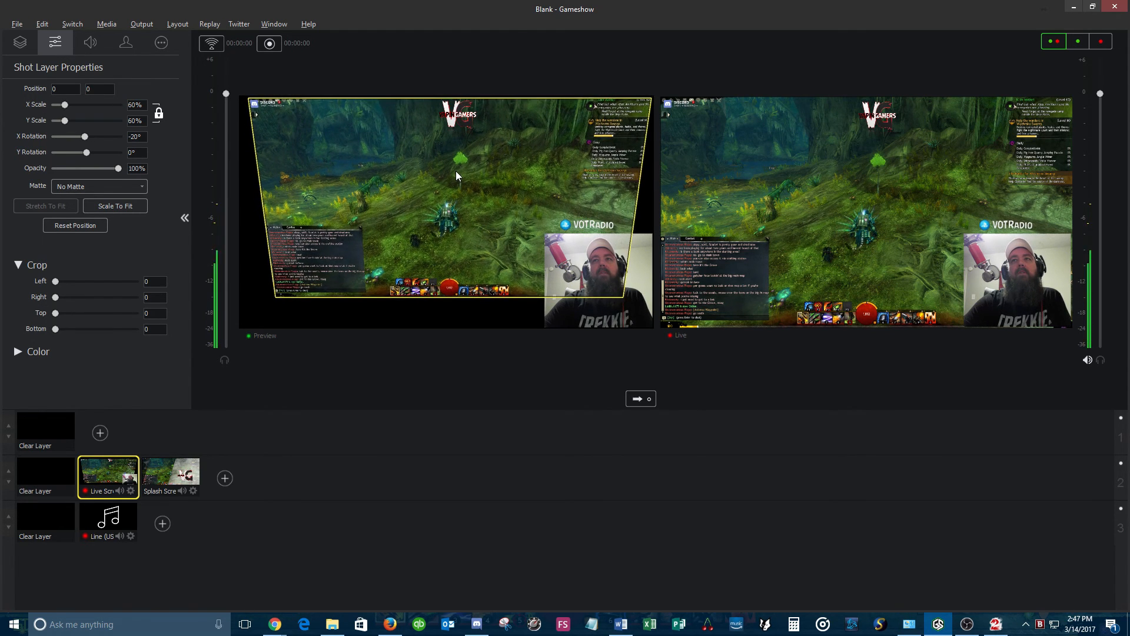
# Step: Move the tilted game capture layer to about position 0, 25, deselect it and send the updated shot live
pyautogui.moveTo(455, 170); pyautogui.dragTo(454, 170)
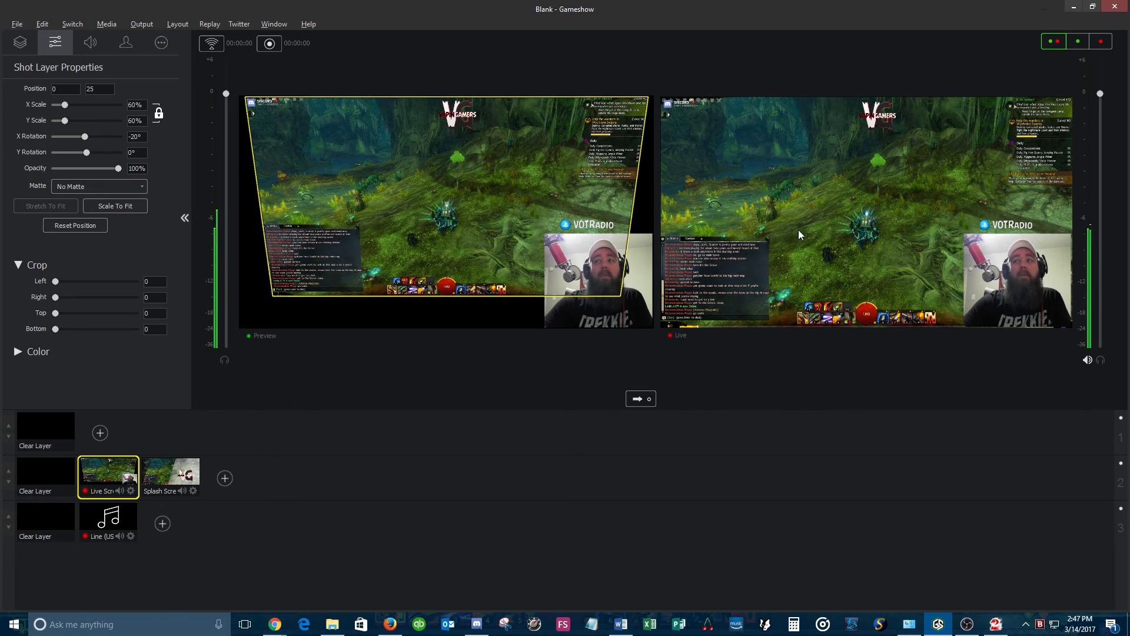
pyautogui.click(500, 323)
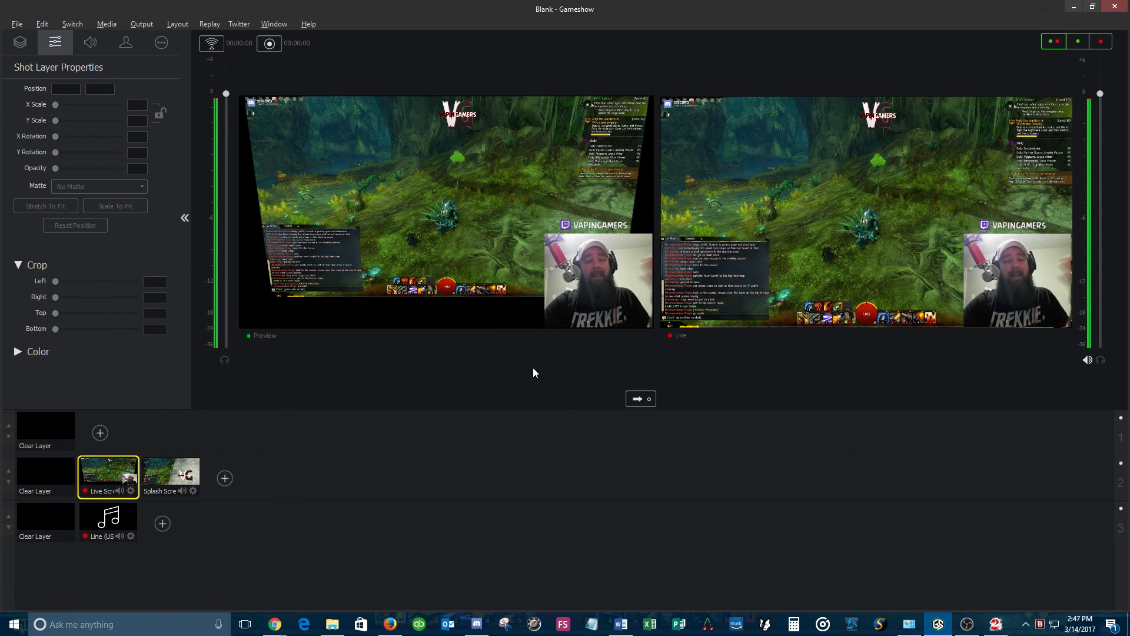
pyautogui.click(650, 402)
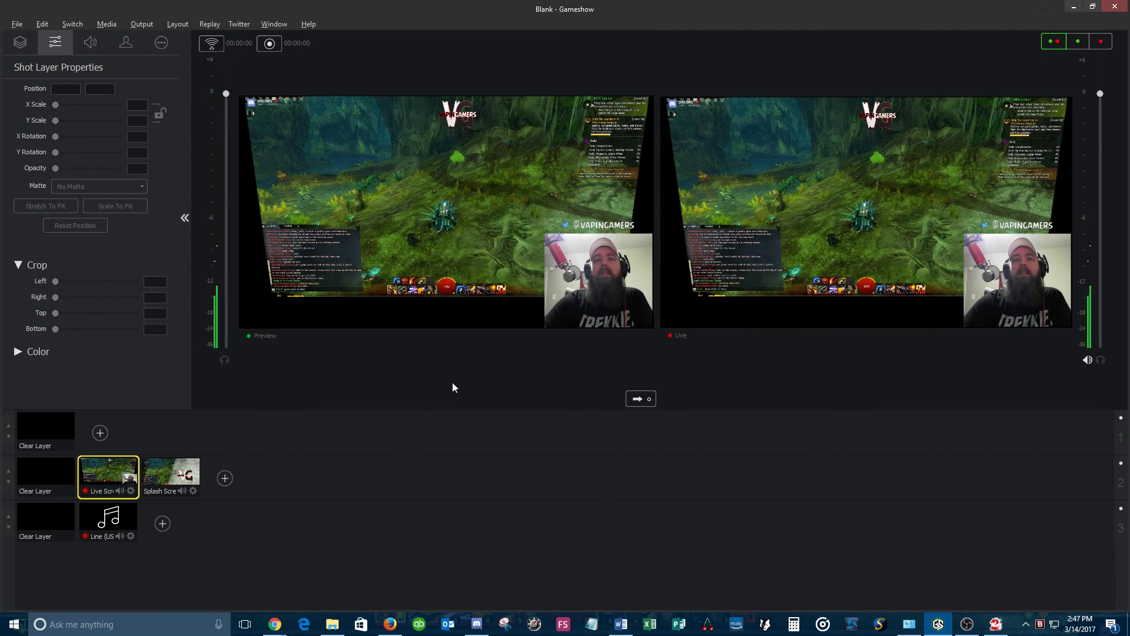
# Step: Angle the webcam layer with a Y rotation of 33° and an X rotation of 0°, and nudge it slightly upward
pyautogui.click(593, 291)
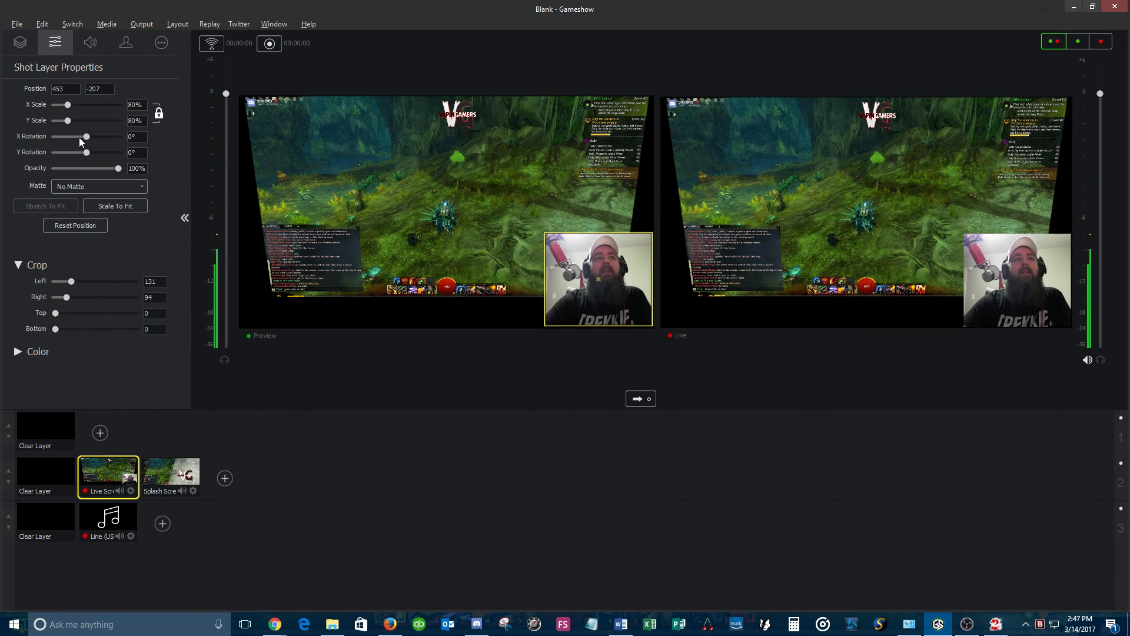
pyautogui.moveTo(86, 136); pyautogui.dragTo(91, 151)
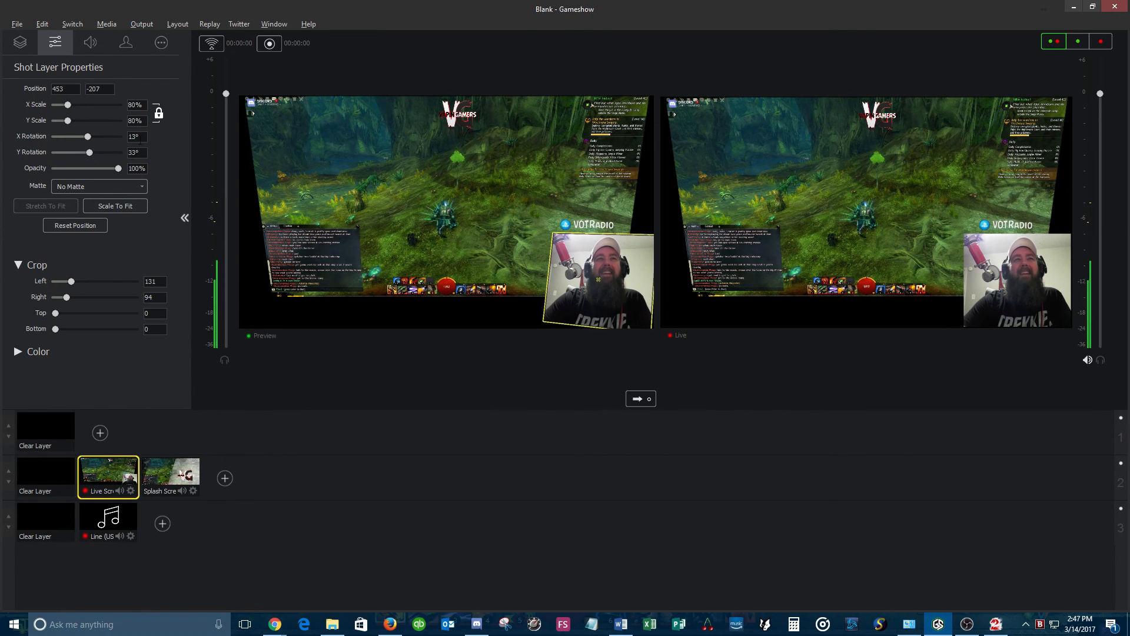
pyautogui.click(142, 136)
pyautogui.write('0')
pyautogui.press('Return')
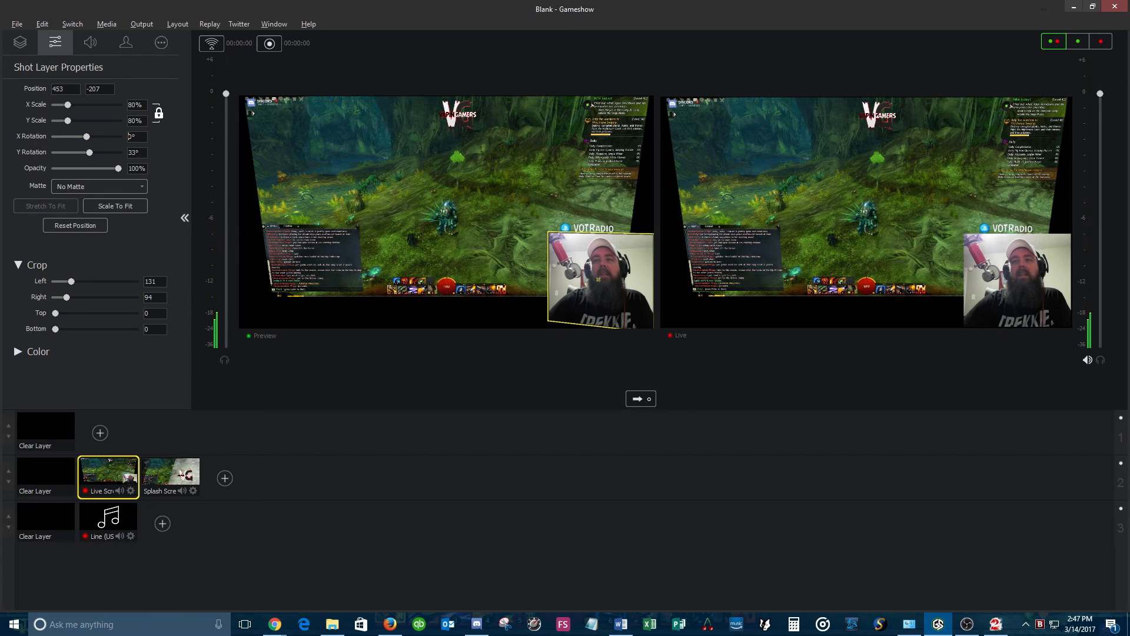
pyautogui.moveTo(600, 303); pyautogui.dragTo(601, 298)
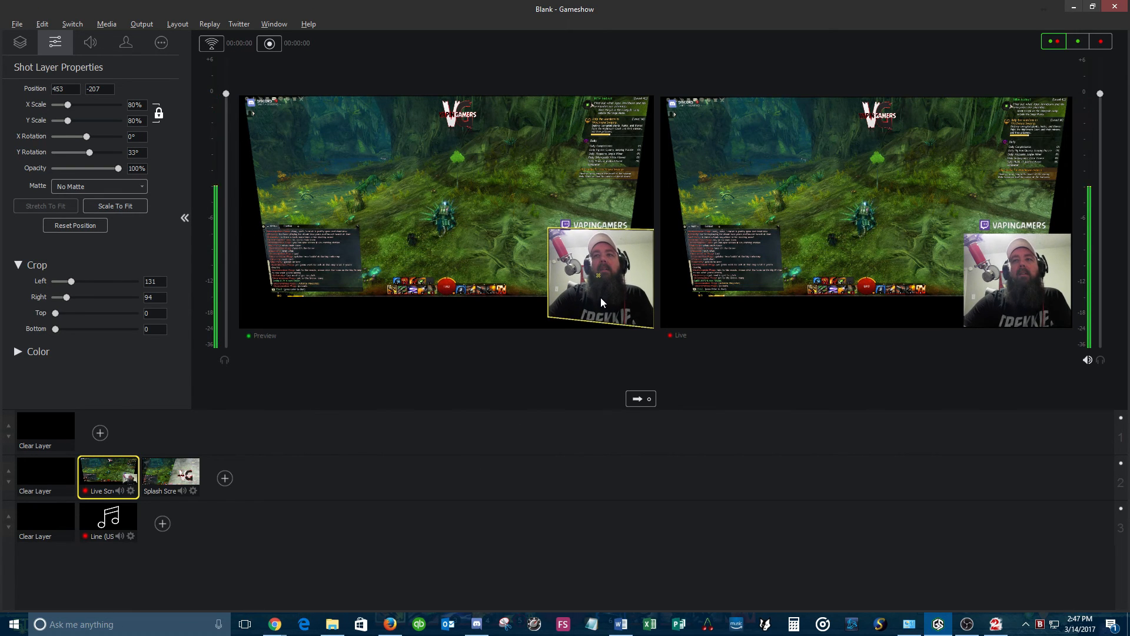
# Step: Move the Social Media 1 layer to the lower-left corner of the shot and send the updated shot live
pyautogui.click(603, 227)
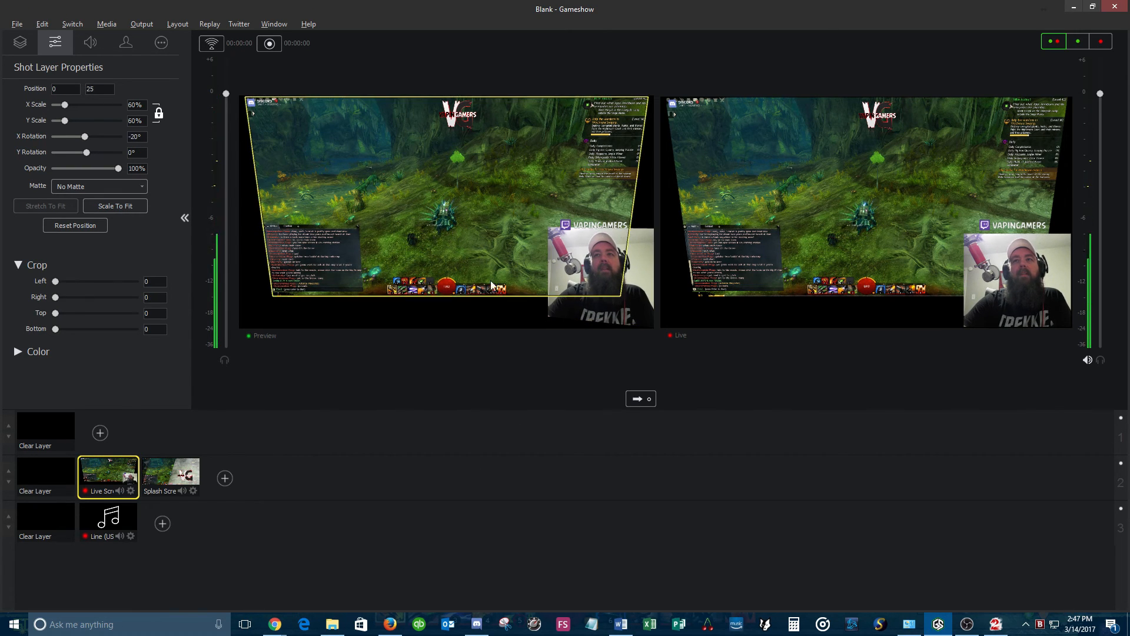
pyautogui.click(27, 48)
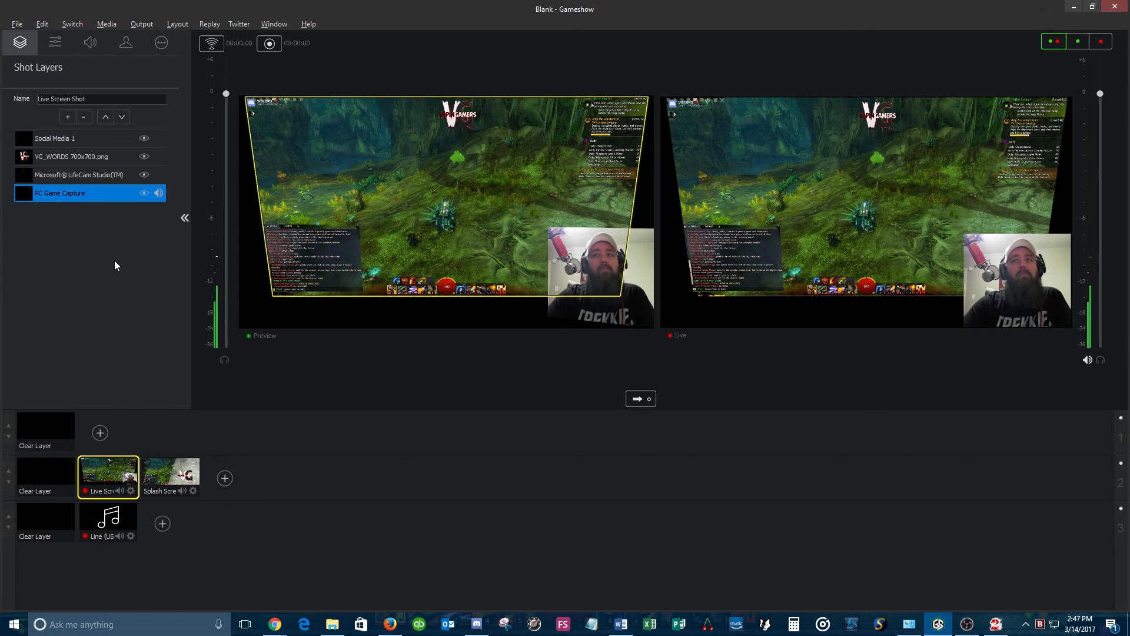
pyautogui.click(77, 138)
pyautogui.moveTo(581, 223); pyautogui.dragTo(270, 320)
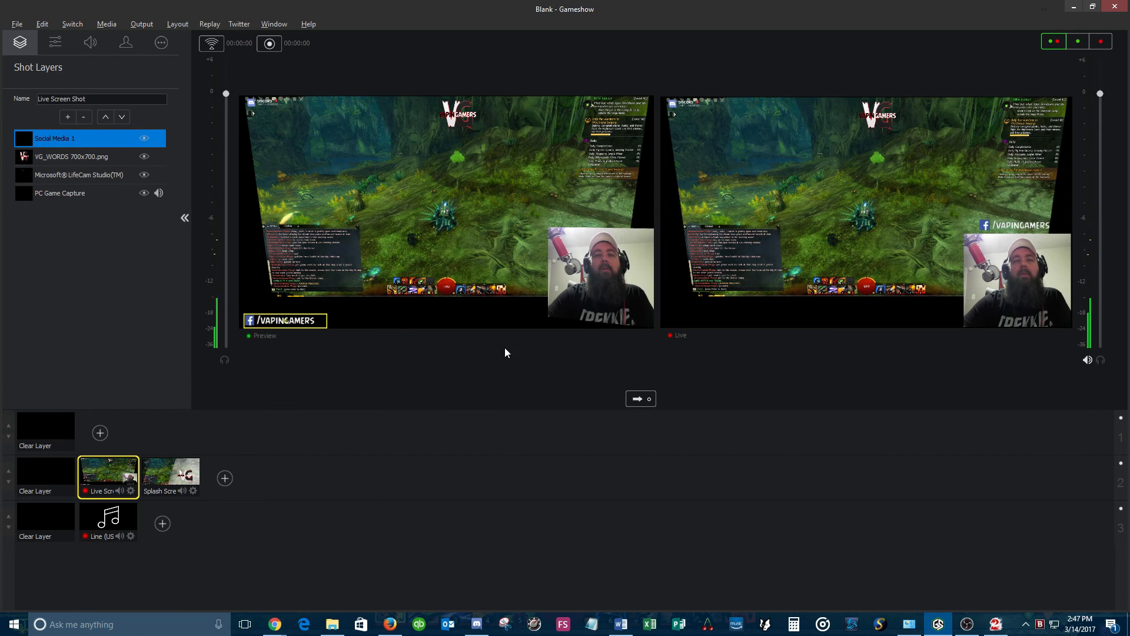
pyautogui.click(633, 401)
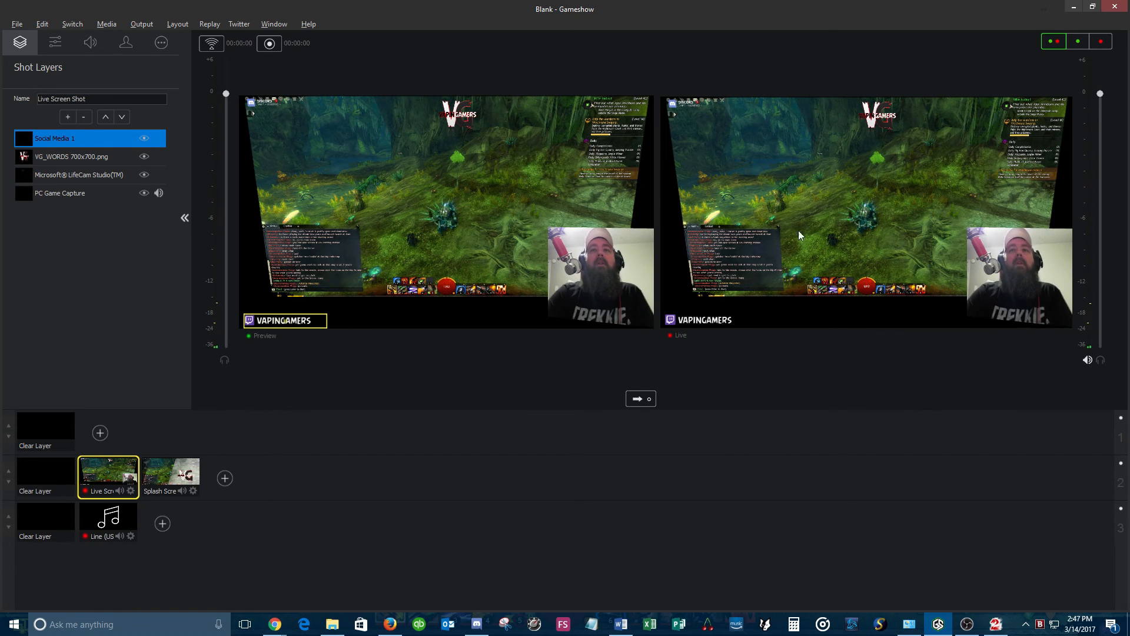
# Step: Try an X rotation of about -27° on the PC Game Capture layer, and set it to 20°
pyautogui.click(420, 189)
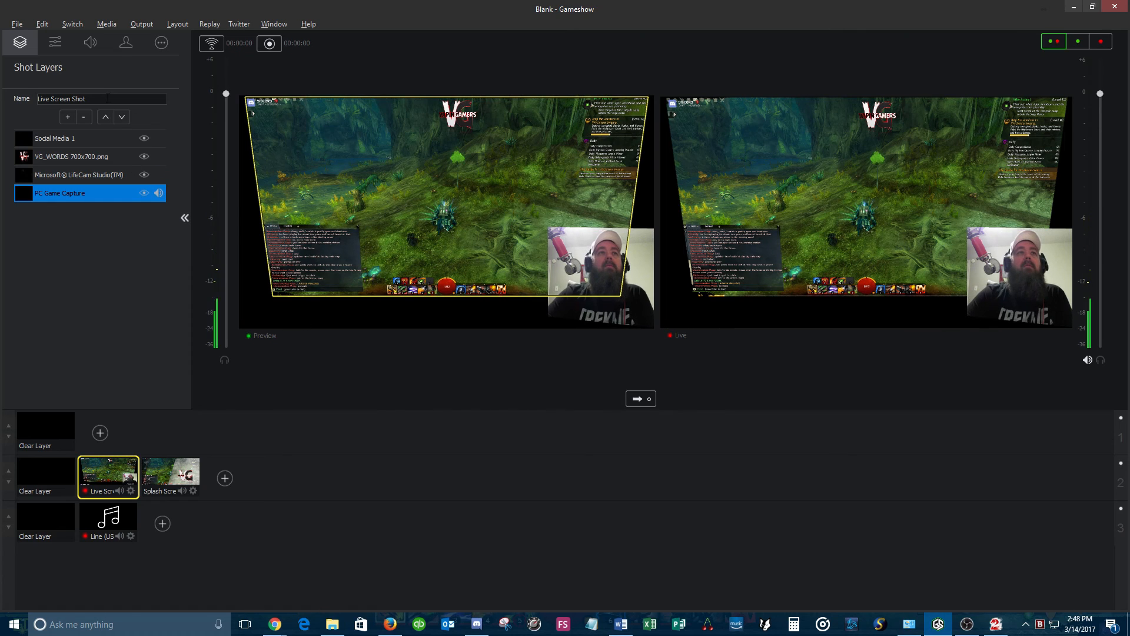
pyautogui.click(56, 50)
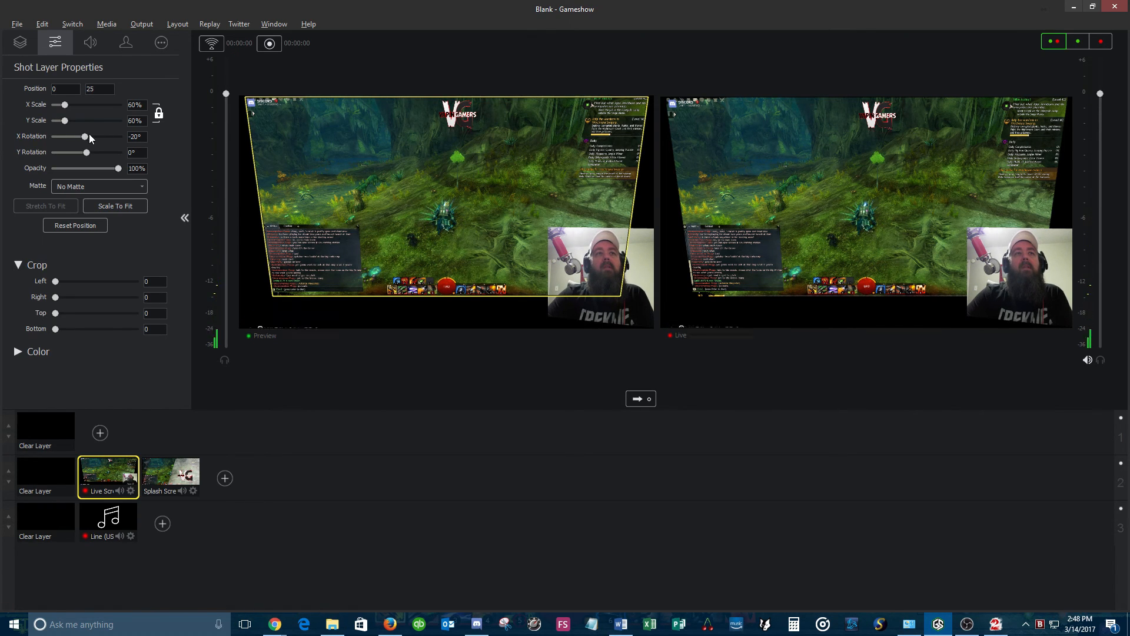
pyautogui.moveTo(85, 138); pyautogui.dragTo(84, 136)
pyautogui.click(135, 136)
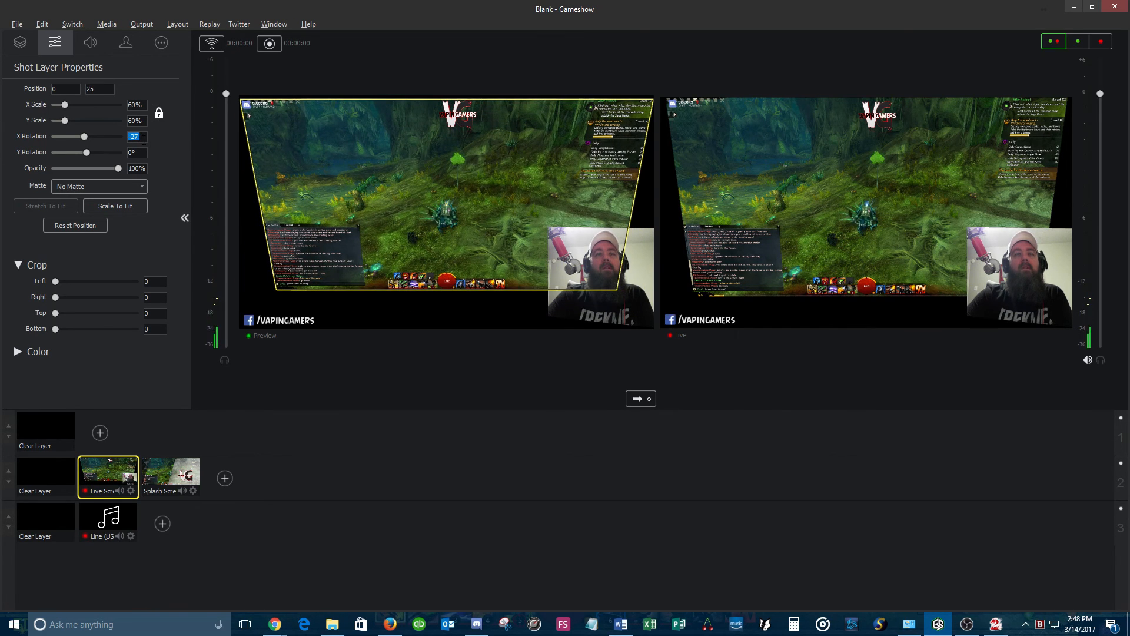
pyautogui.write('20')
pyautogui.press('Return')
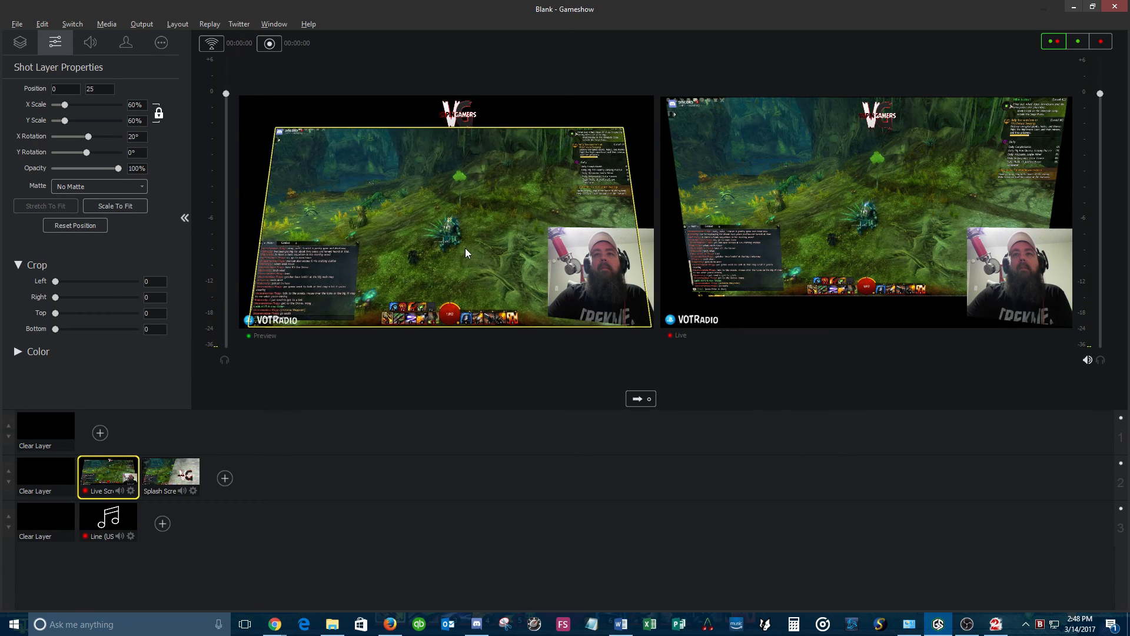
# Step: Move Social Media 1 to the shot's upper-left corner and the webcam to its upper-right corner, and send the shot live
pyautogui.click(246, 324)
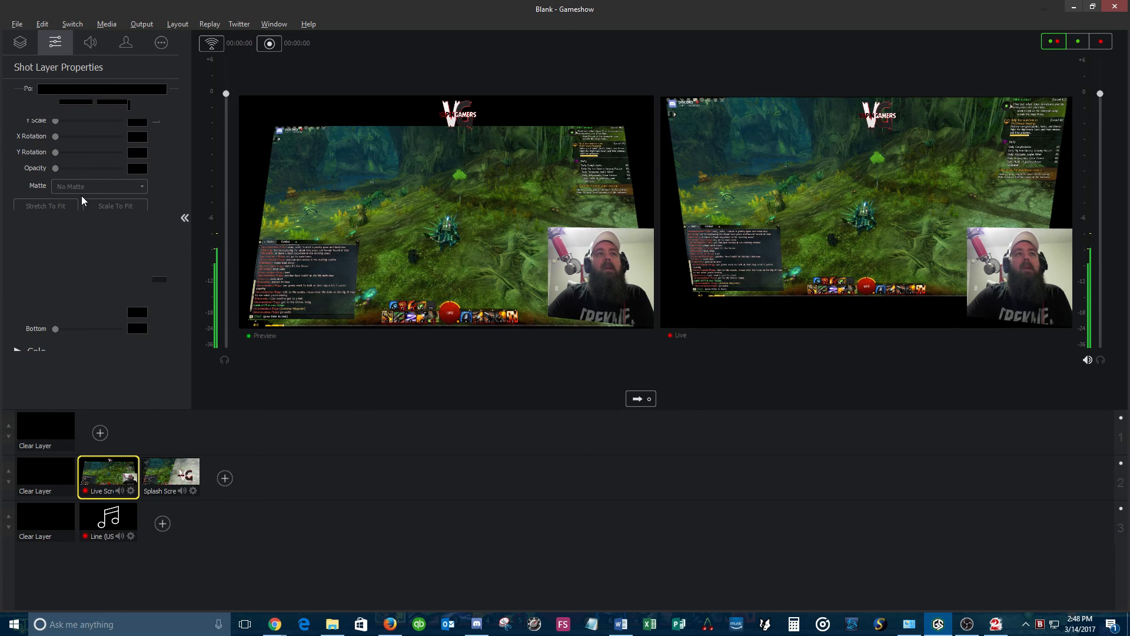
pyautogui.click(99, 140)
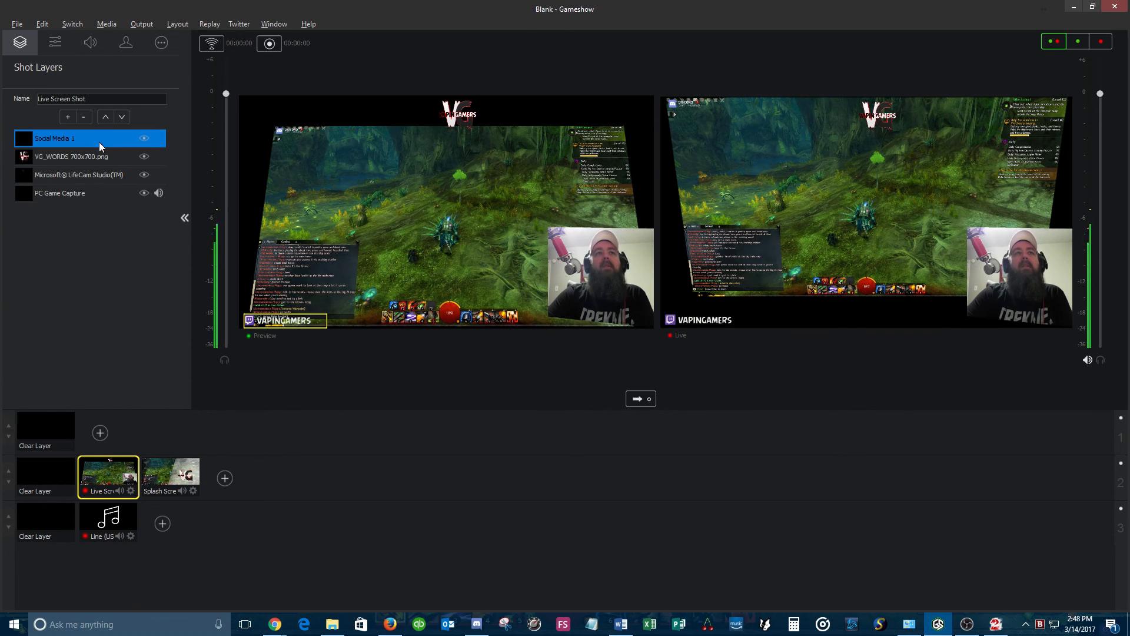
pyautogui.moveTo(286, 323); pyautogui.dragTo(287, 113)
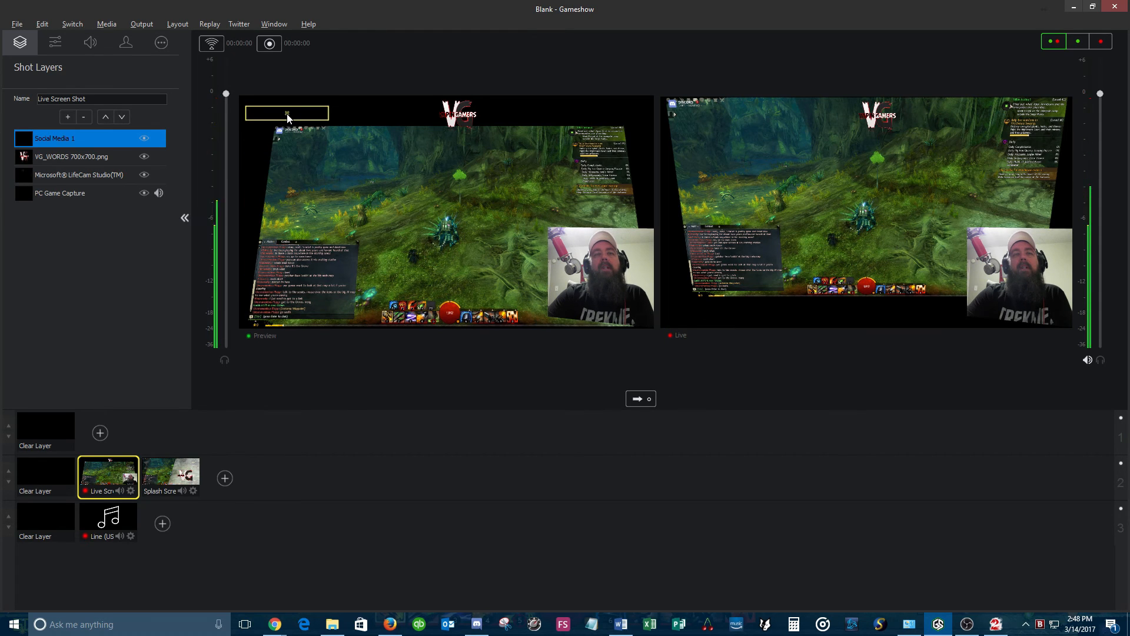
pyautogui.moveTo(612, 274); pyautogui.dragTo(631, 144)
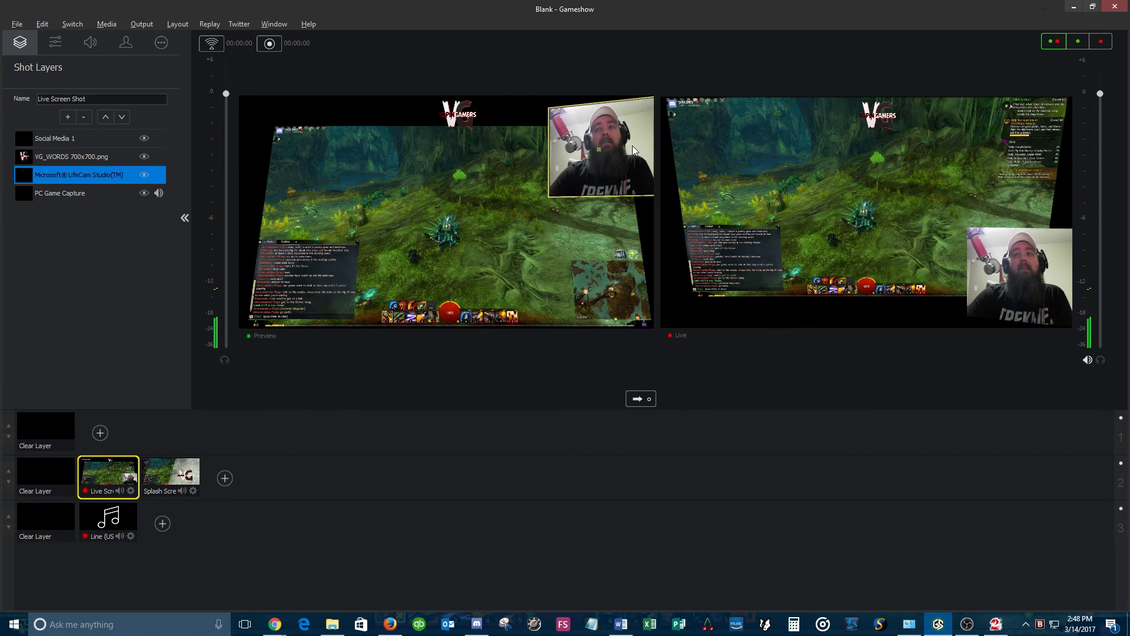
pyautogui.click(650, 398)
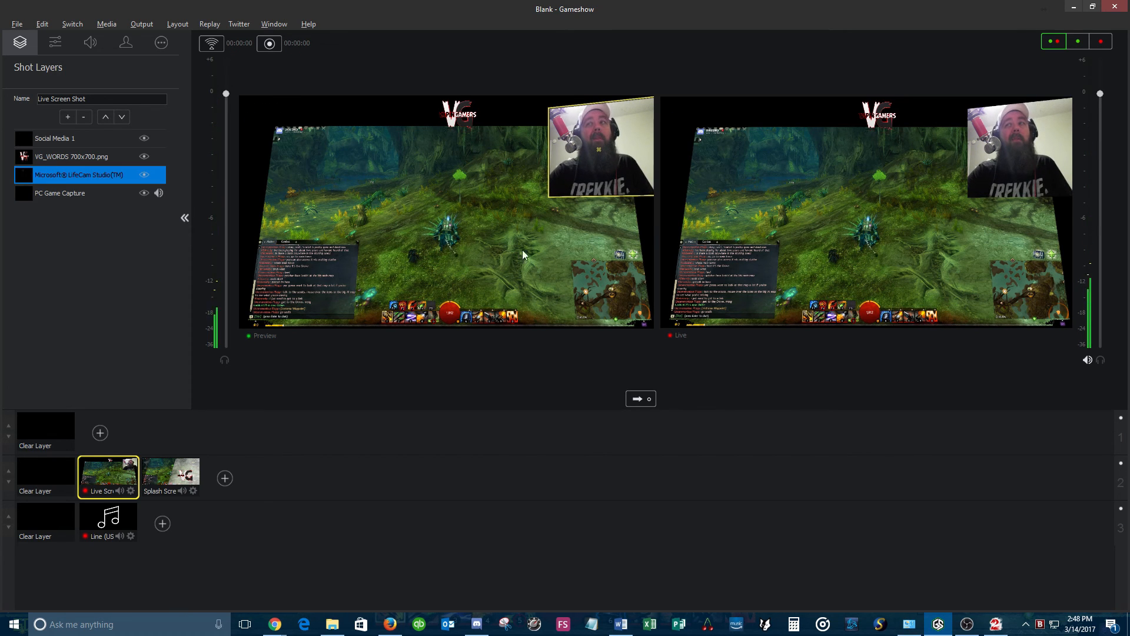
# Step: Send the Splash Screen shot live and load Live Screen Shot into the preview
pyautogui.click(171, 472)
pyautogui.click(639, 398)
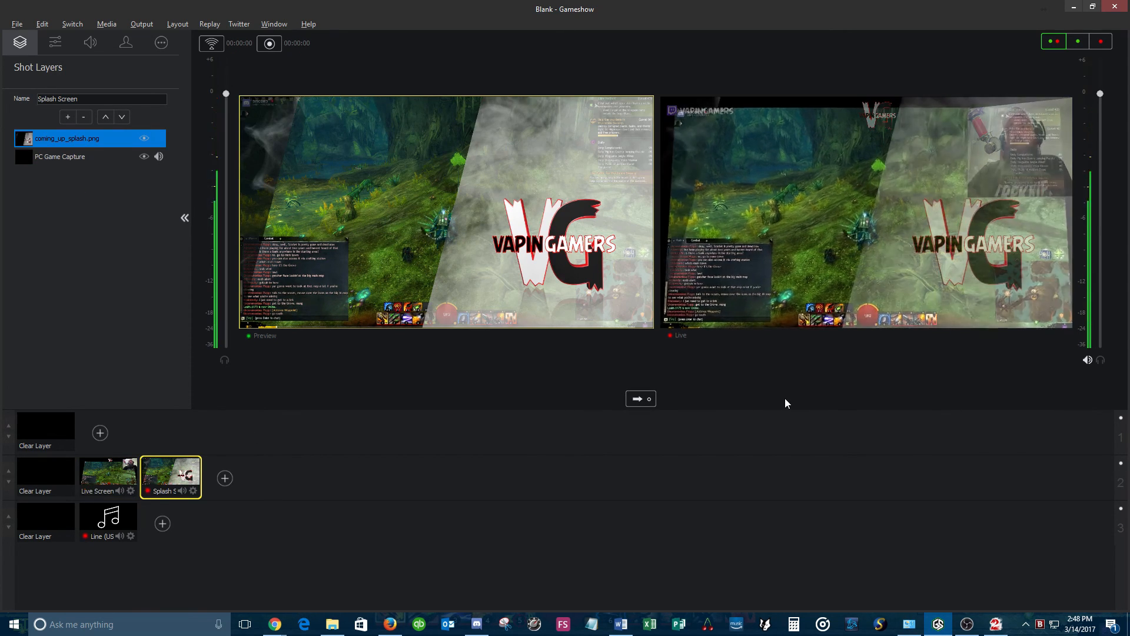
pyautogui.click(110, 474)
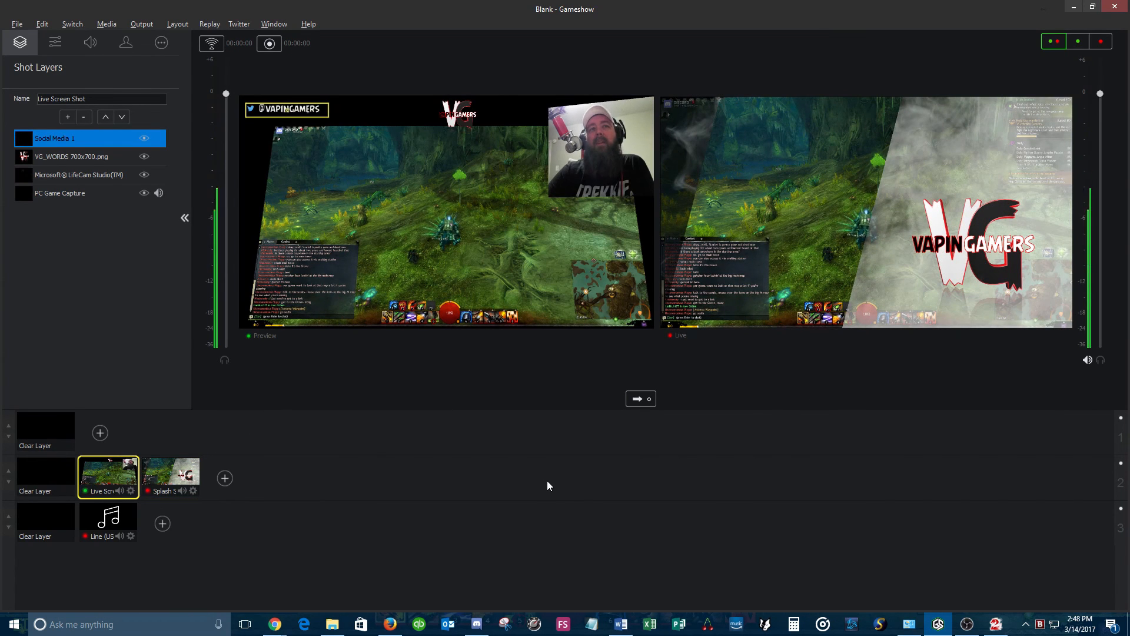
# Step: Review the YouTube output settings, accept them, and send Live Screen Shot live
pyautogui.click(141, 25)
pyautogui.click(160, 38)
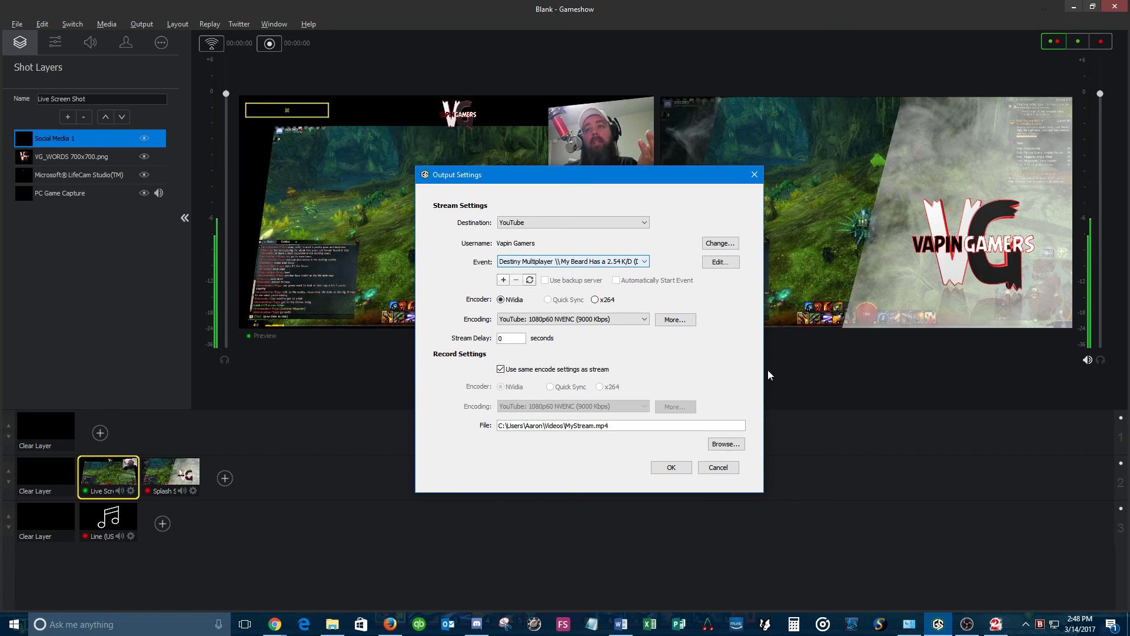
pyautogui.click(670, 467)
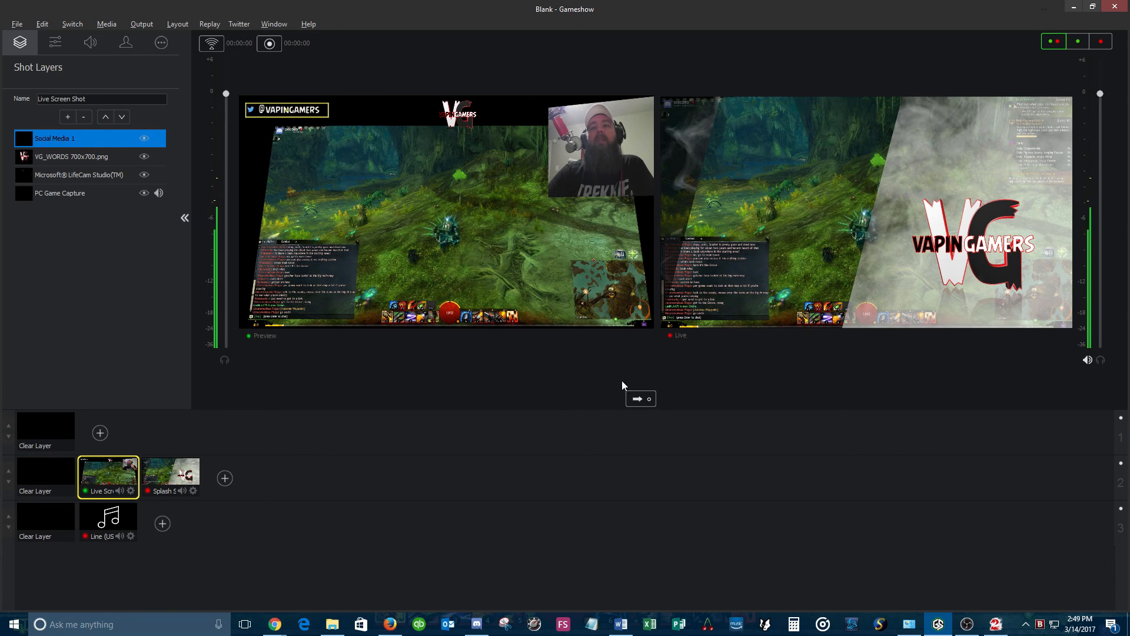
pyautogui.click(641, 400)
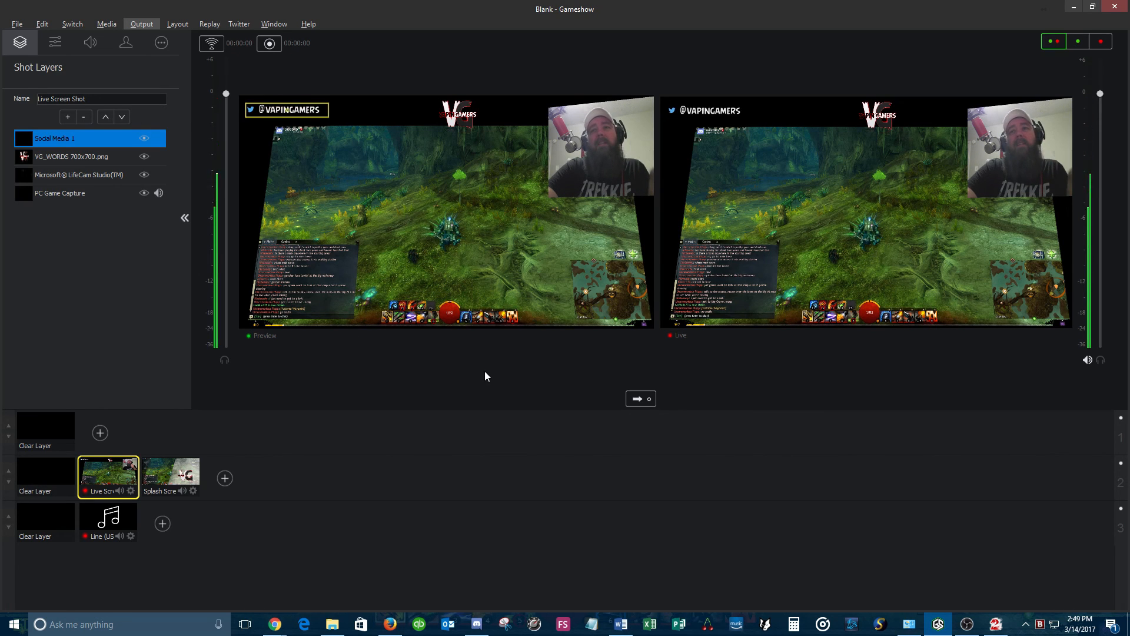
# Step: Scale the PC Game Capture layer to fit the frame and reset its position and rotation
pyautogui.click(96, 191)
pyautogui.click(56, 39)
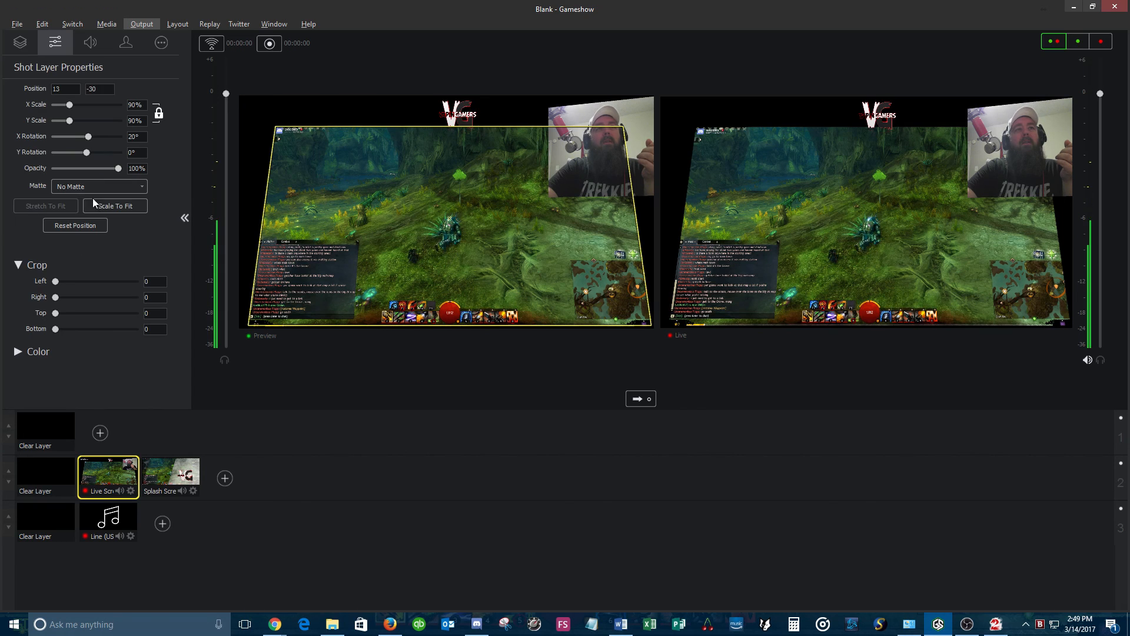
pyautogui.click(111, 207)
pyautogui.click(94, 225)
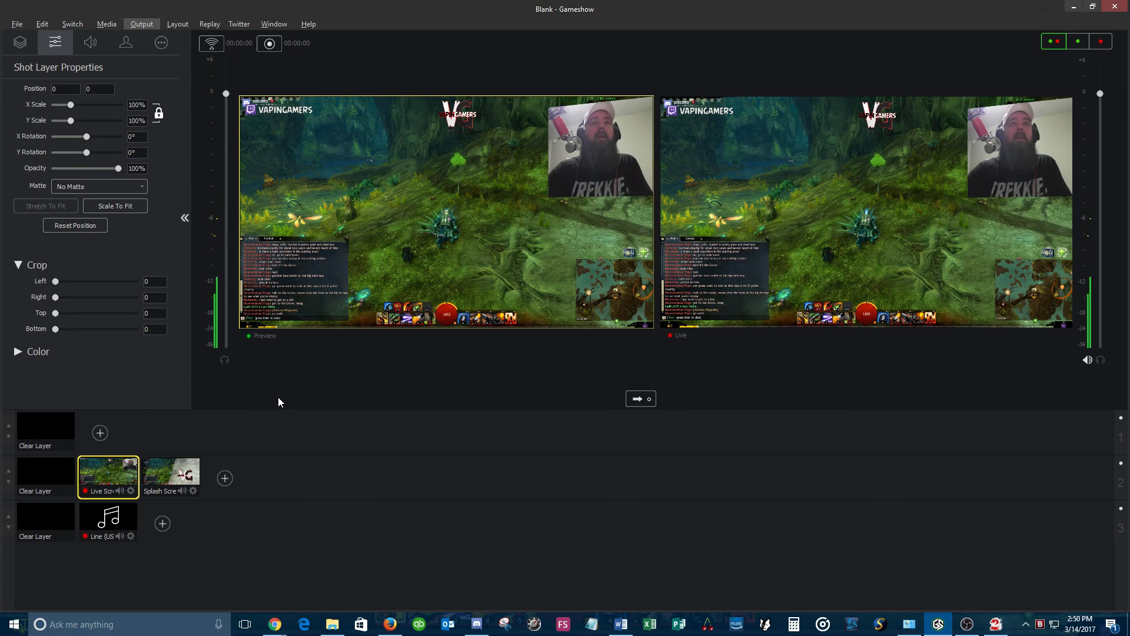
# Step: Create a Twitter shot and show the shot layers of Live Screen Shot
pyautogui.click(232, 24)
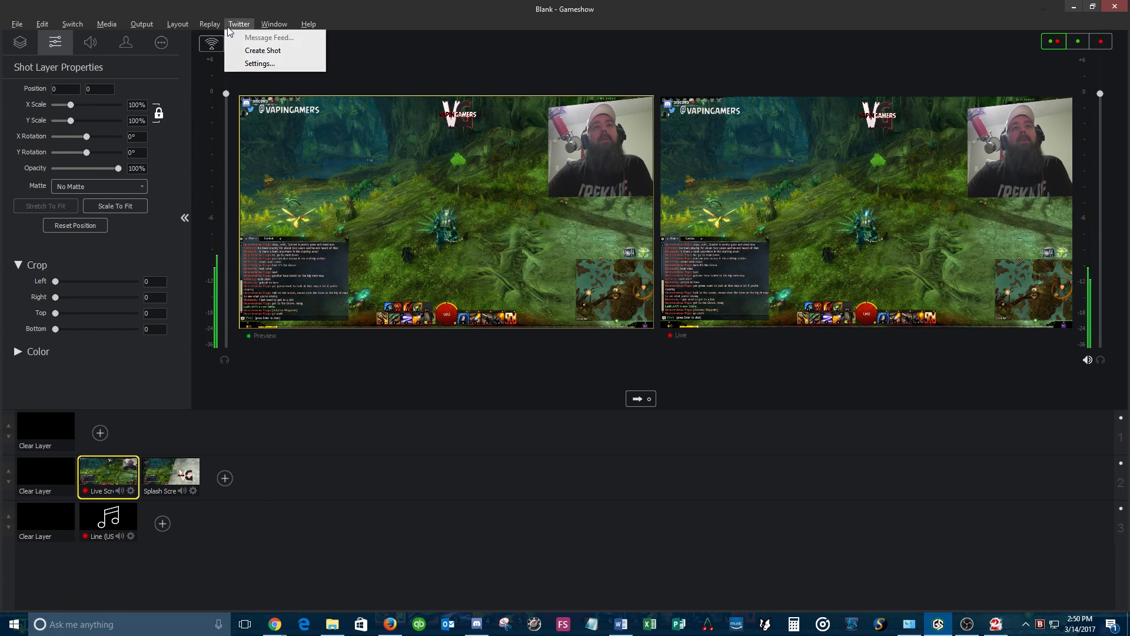
pyautogui.click(263, 52)
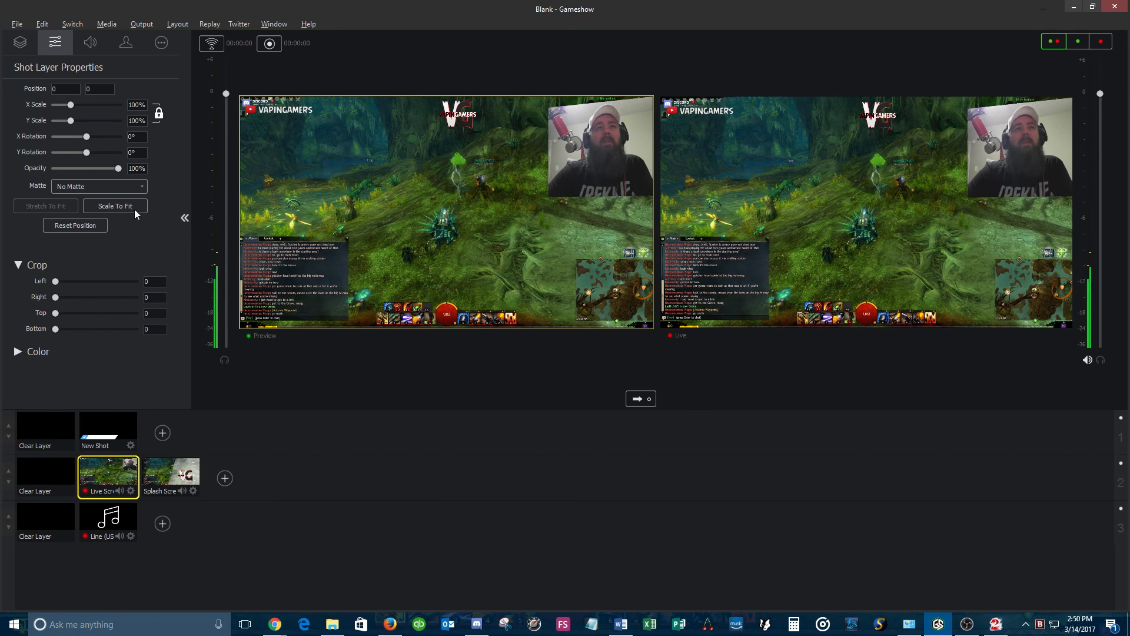
pyautogui.click(20, 42)
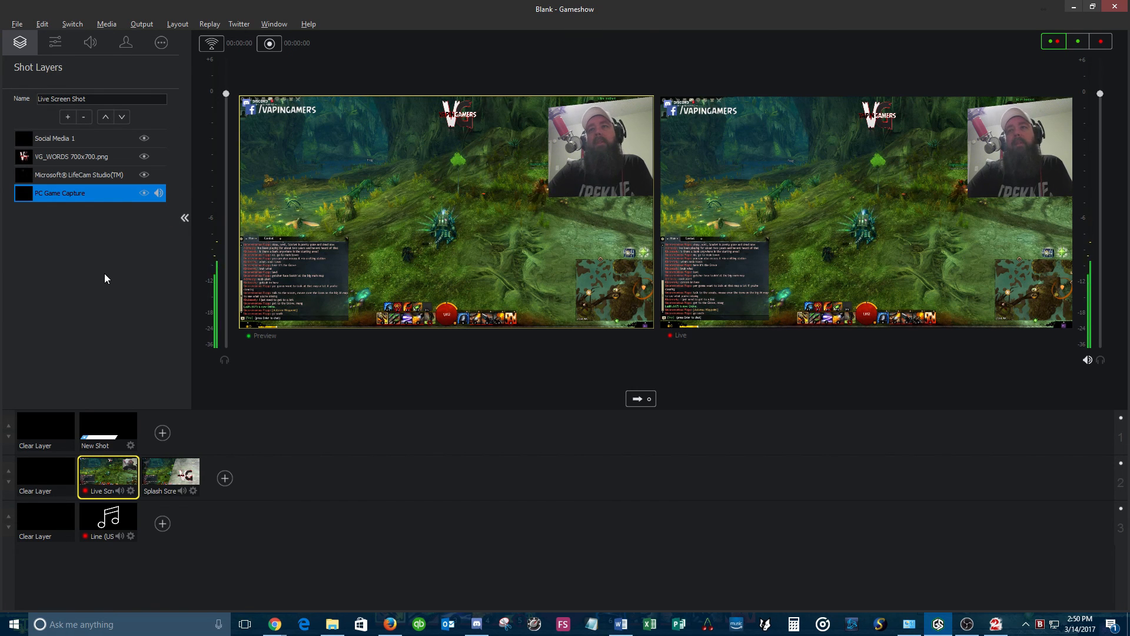
pyautogui.click(241, 24)
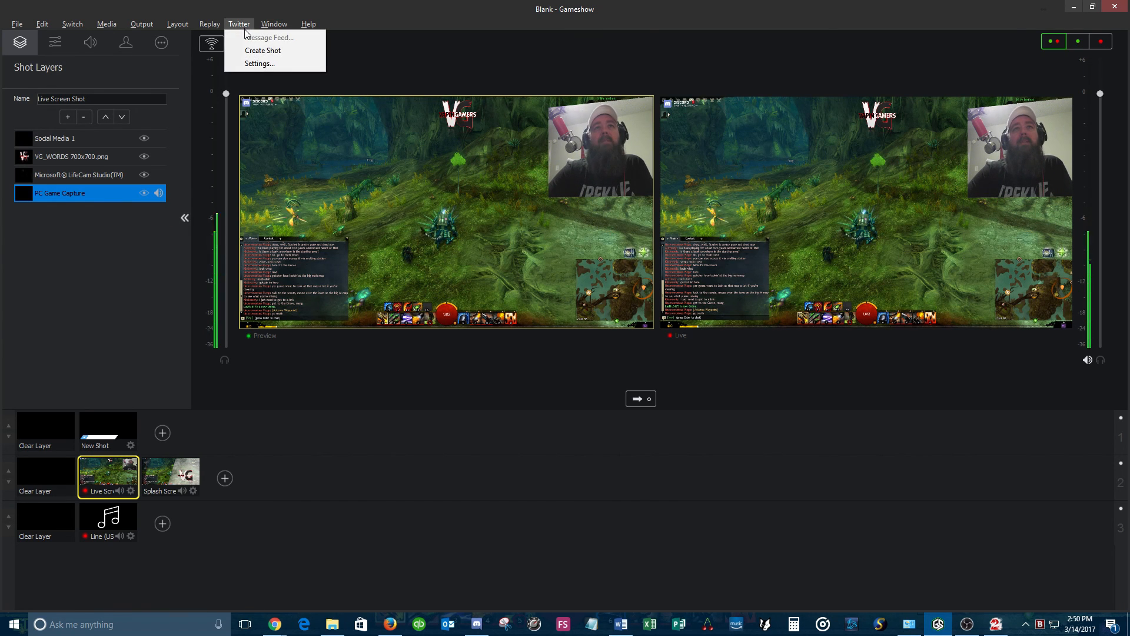
pyautogui.click(125, 292)
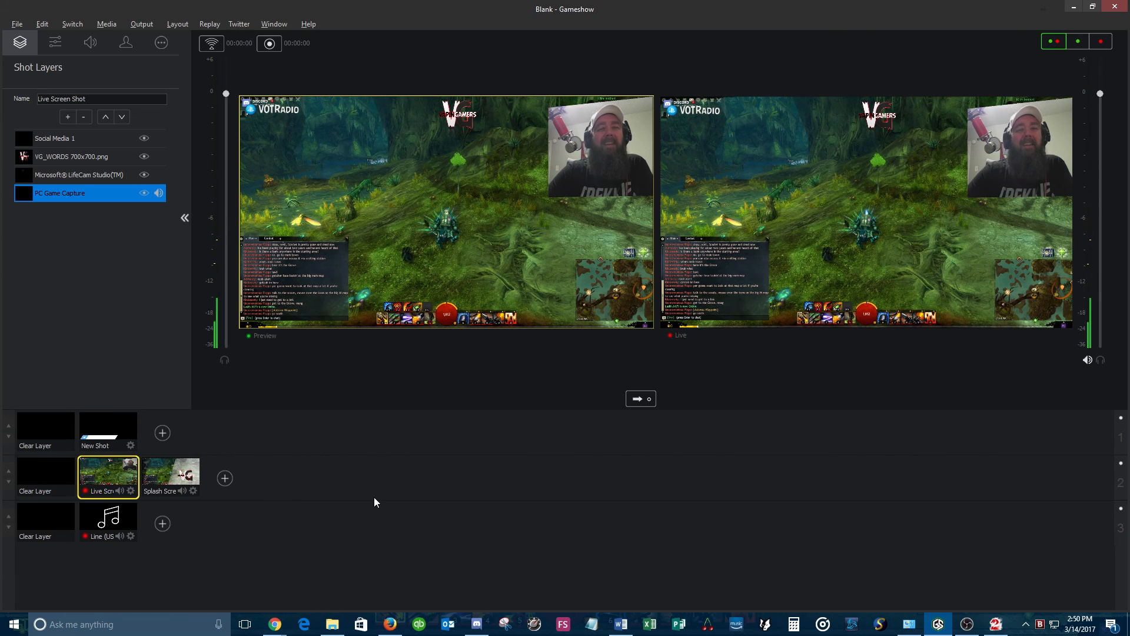
# Step: In the Twitter shot, hide Default Social Media Text 0 and social_logo, keep Default Social Media Text 1 visible, and send the shot live
pyautogui.click(95, 419)
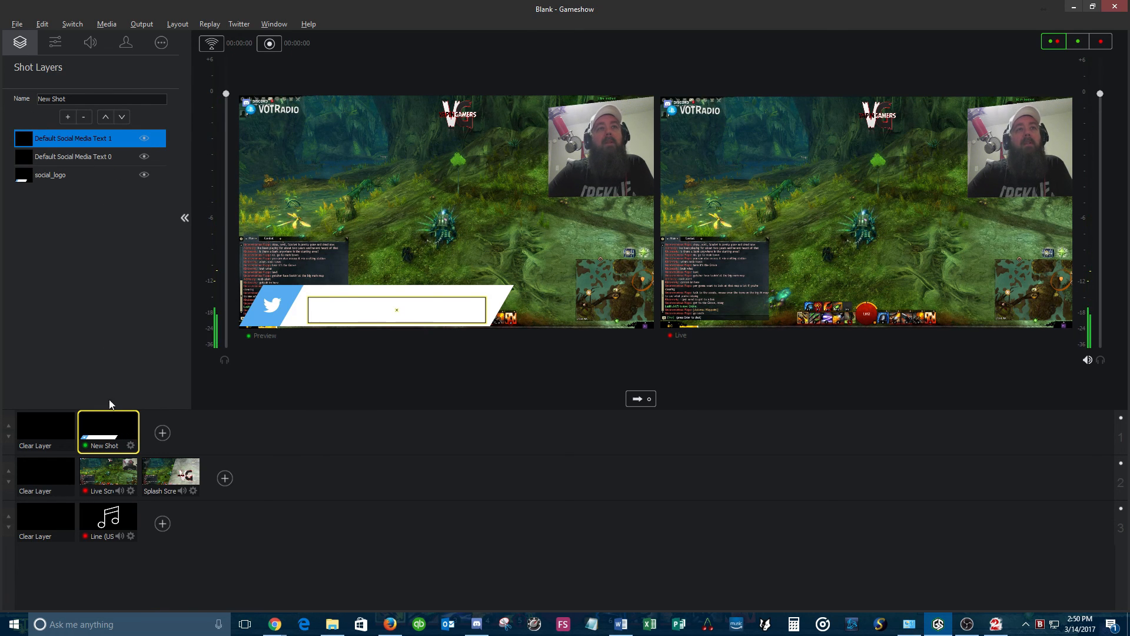
pyautogui.click(141, 156)
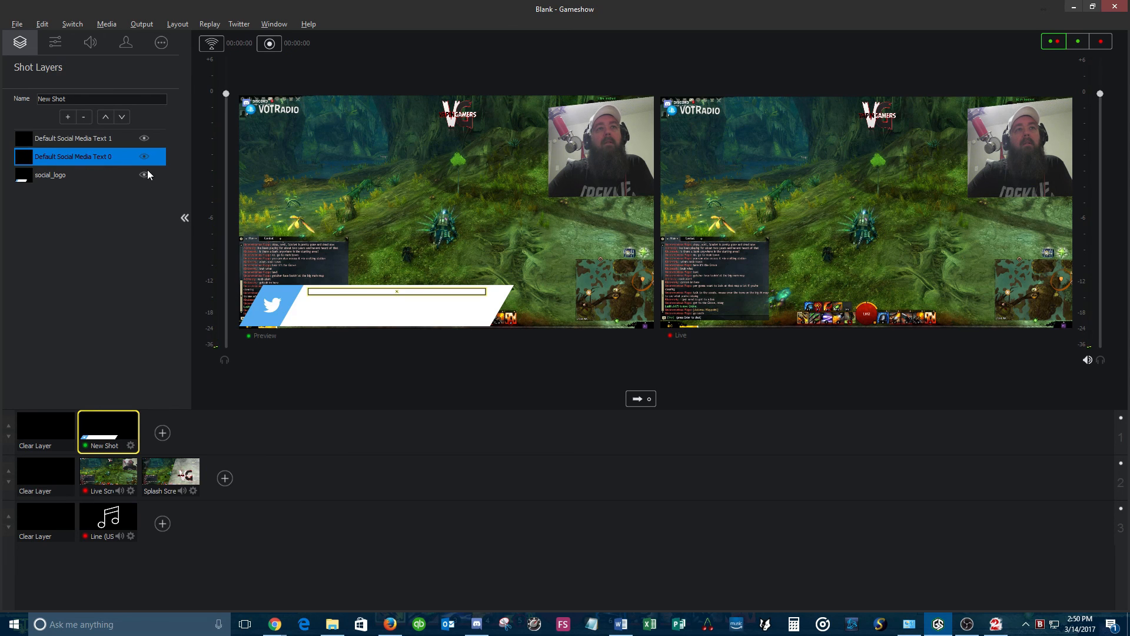
pyautogui.click(146, 174)
pyautogui.click(144, 138)
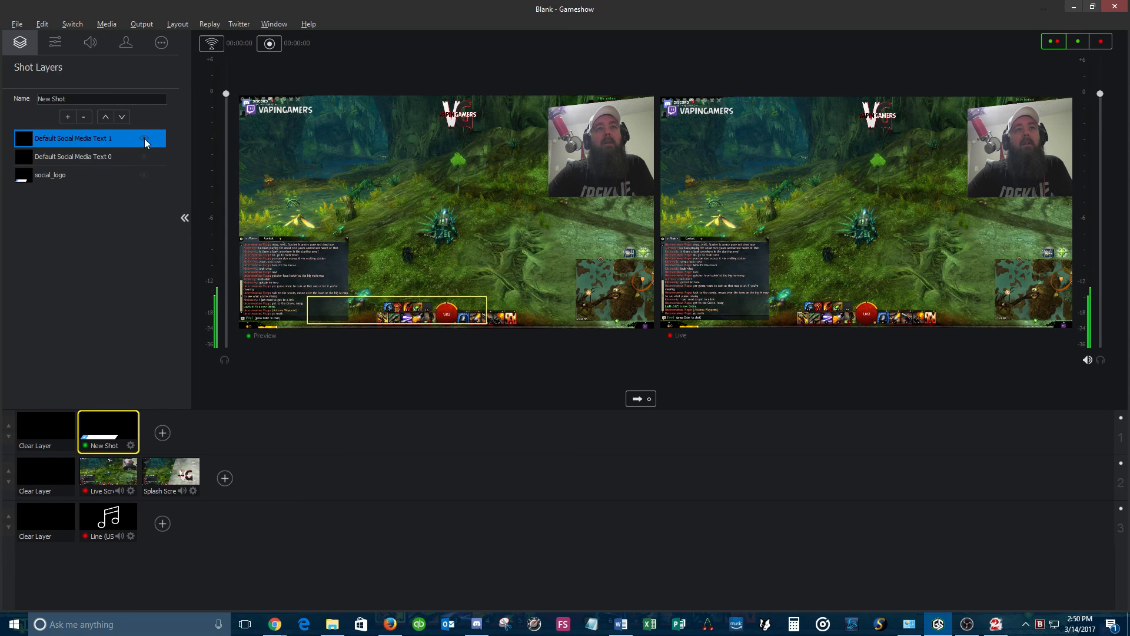
pyautogui.click(144, 139)
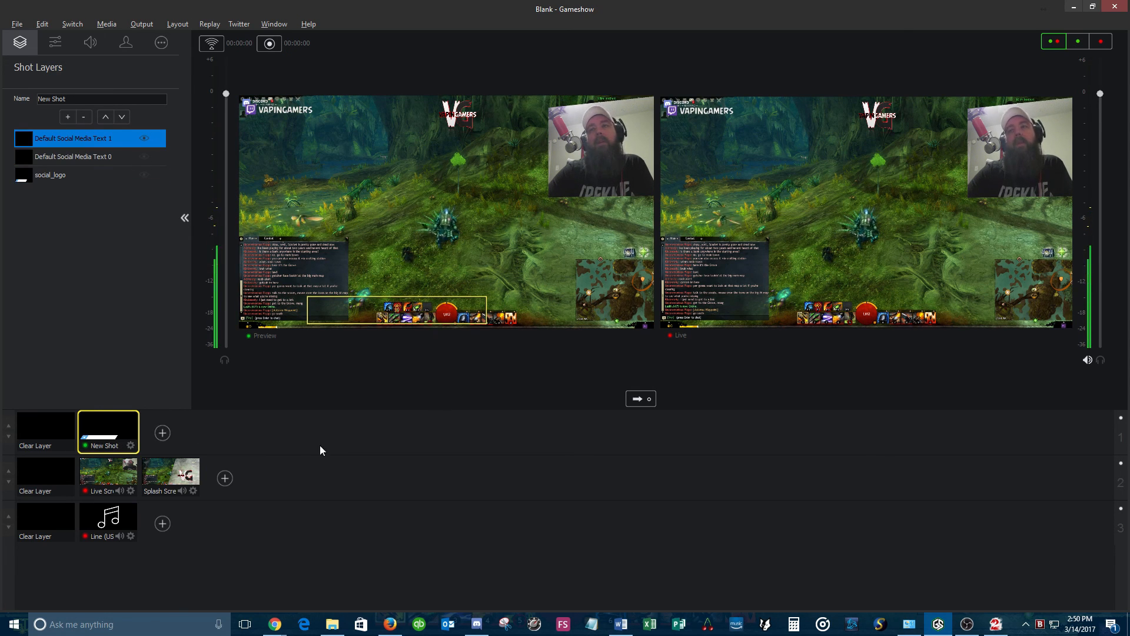
pyautogui.click(637, 398)
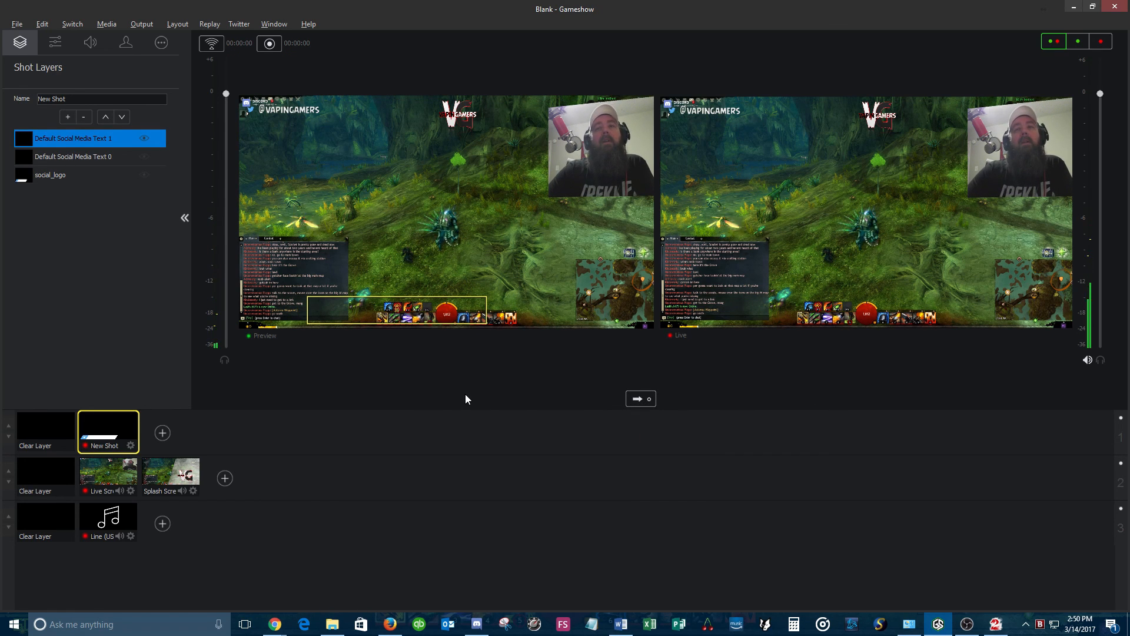